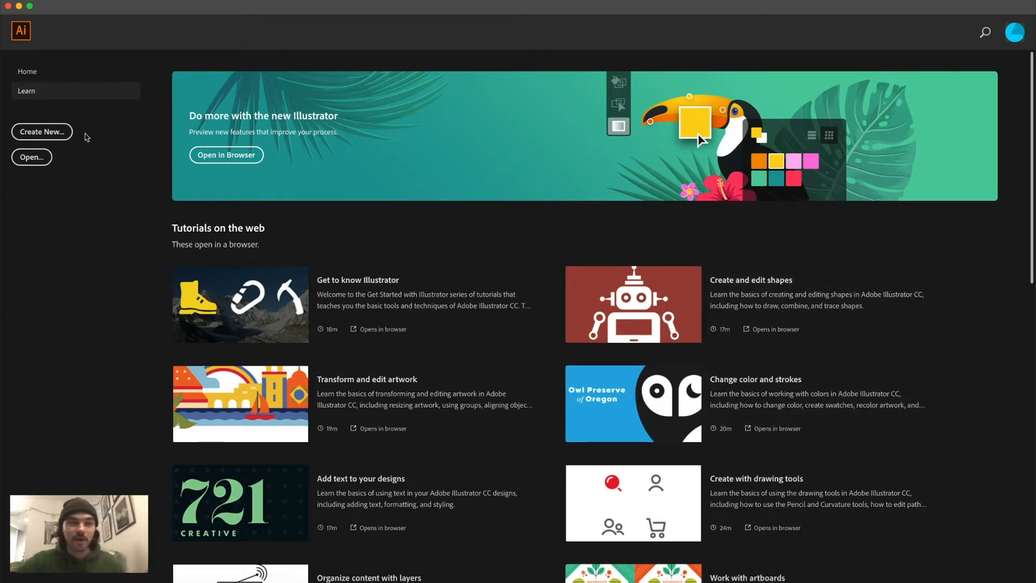
- Create a new landscape document of 2560 × 1440 px with one artboard and fit it to the window
{"action": "left_click", "coordinate": [44, 153]}
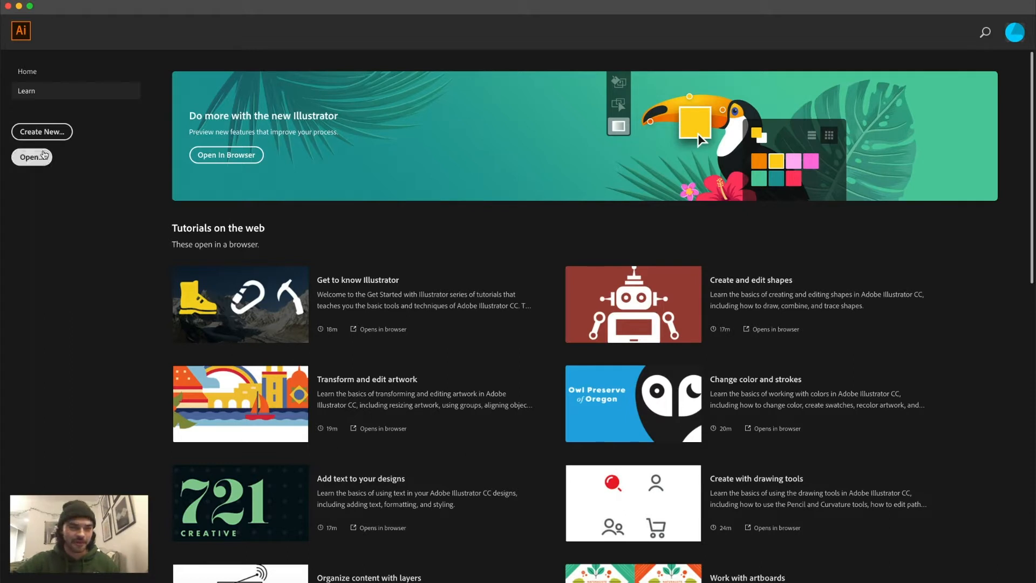
{"action": "left_click", "coordinate": [51, 131]}
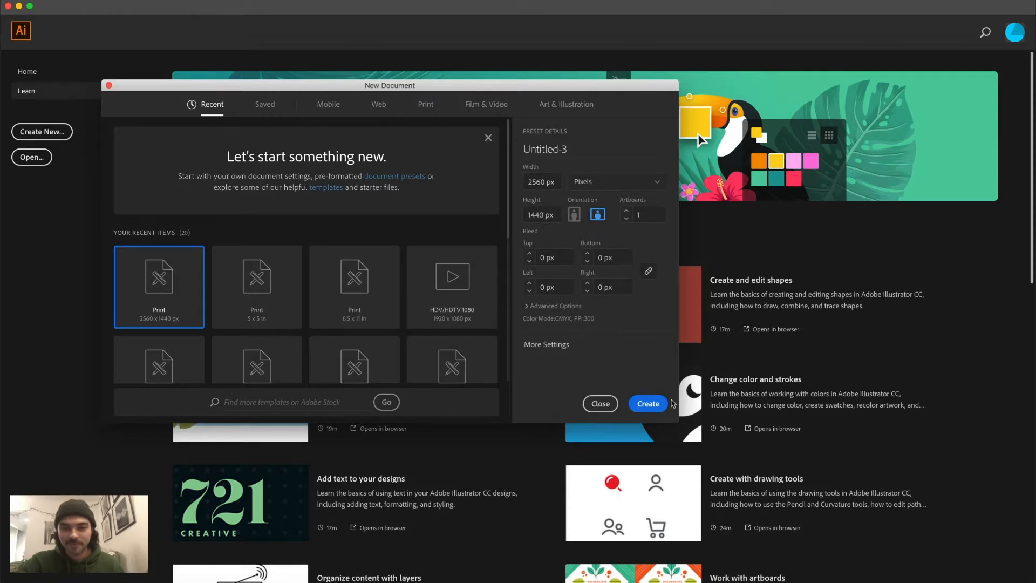
{"action": "left_click", "coordinate": [657, 406]}
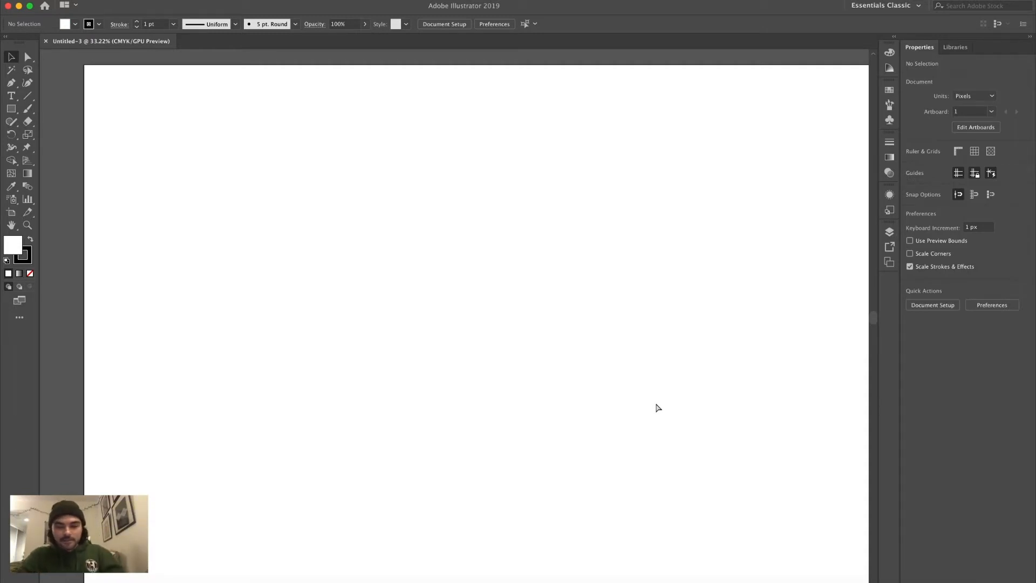
{"action": "key", "text": "super+0"}
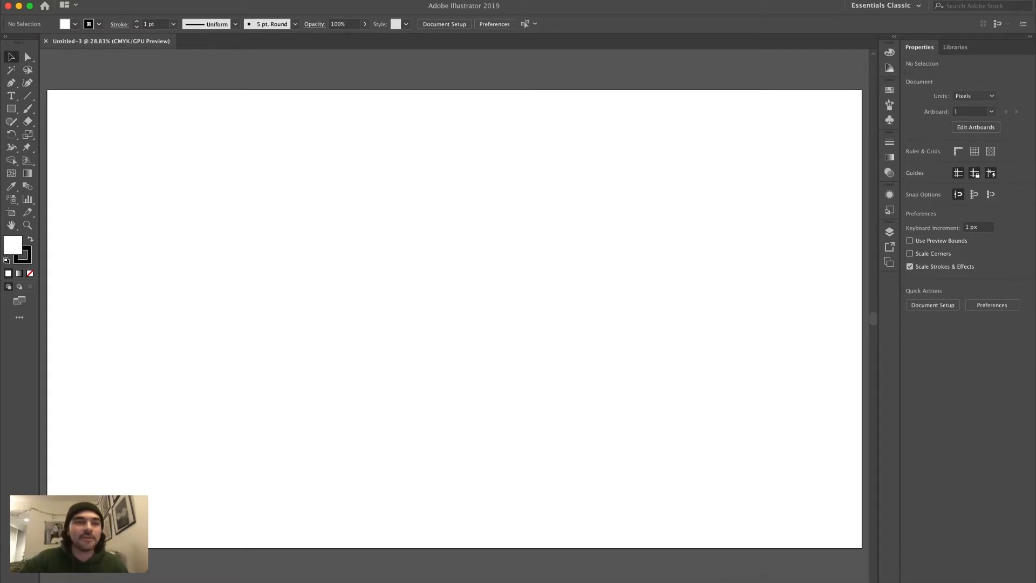
- Open logo.ai from the Youtube folder
{"action": "left_click", "coordinate": [81, 0]}
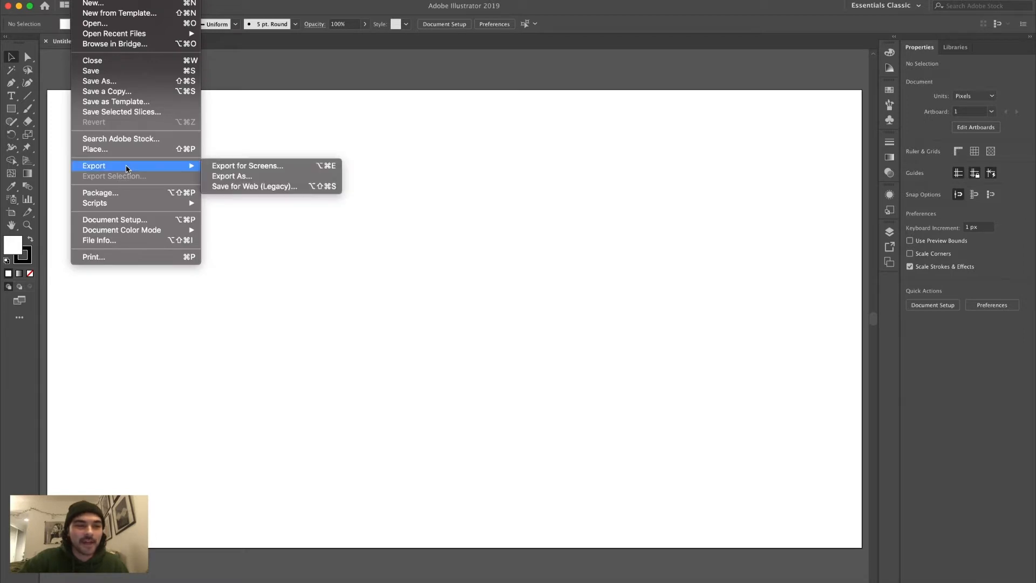
{"action": "left_click", "coordinate": [130, 149]}
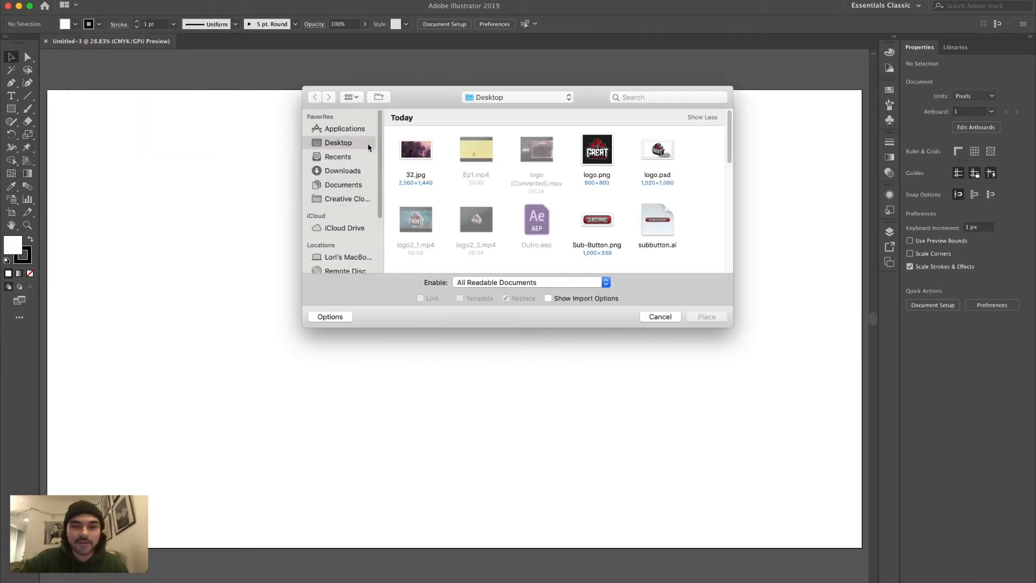
{"action": "scroll", "coordinate": [649, 160], "scroll_direction": "down", "scroll_amount": 3}
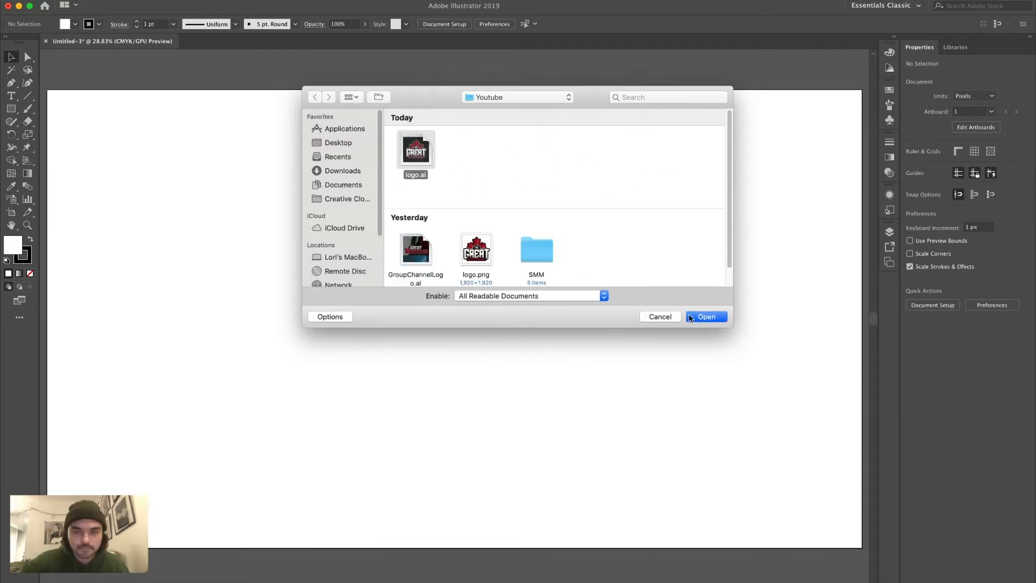
{"action": "left_click", "coordinate": [689, 319]}
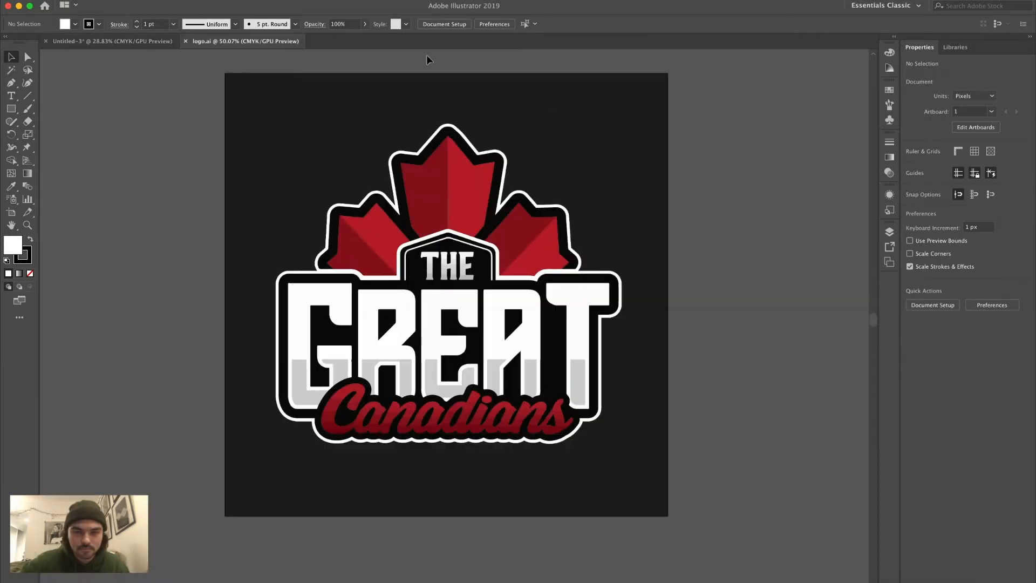
- Unlock all objects in logo.ai and delete the dark background rectangle behind the logo
{"action": "left_click", "coordinate": [142, 1]}
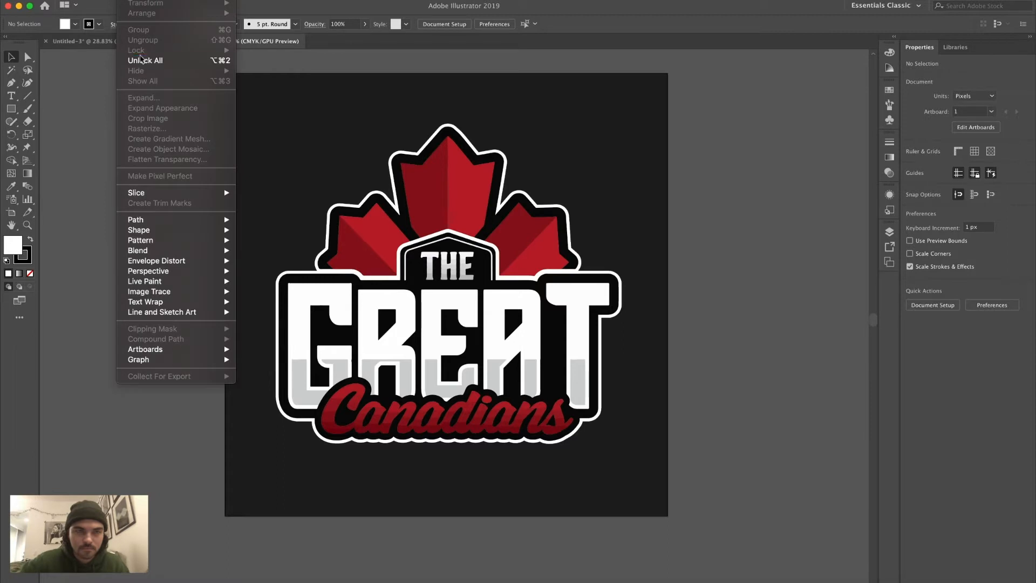
{"action": "left_click", "coordinate": [143, 64]}
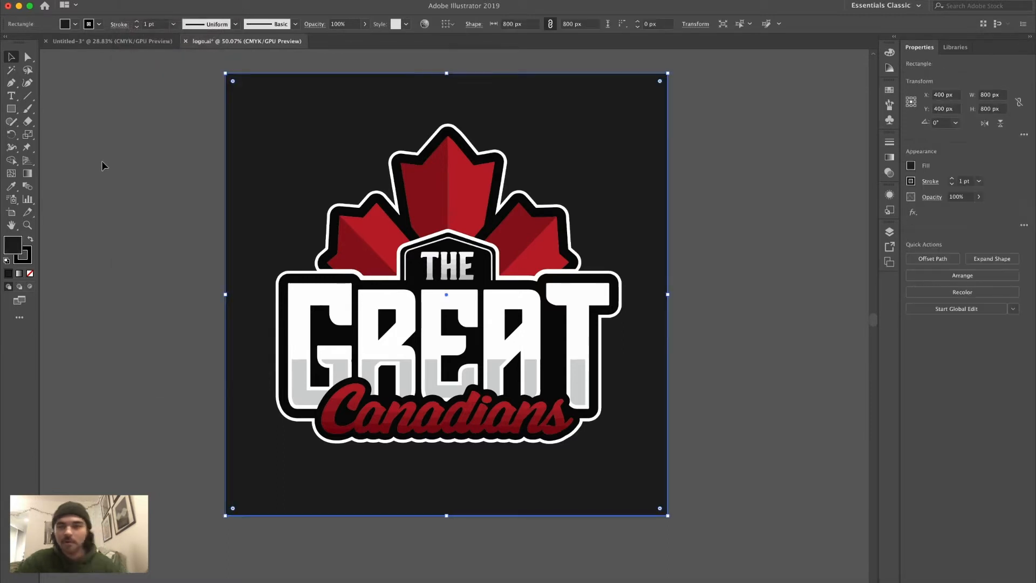
{"action": "left_click", "coordinate": [156, 209]}
{"action": "left_click", "coordinate": [286, 143]}
{"action": "key", "text": "Delete"}
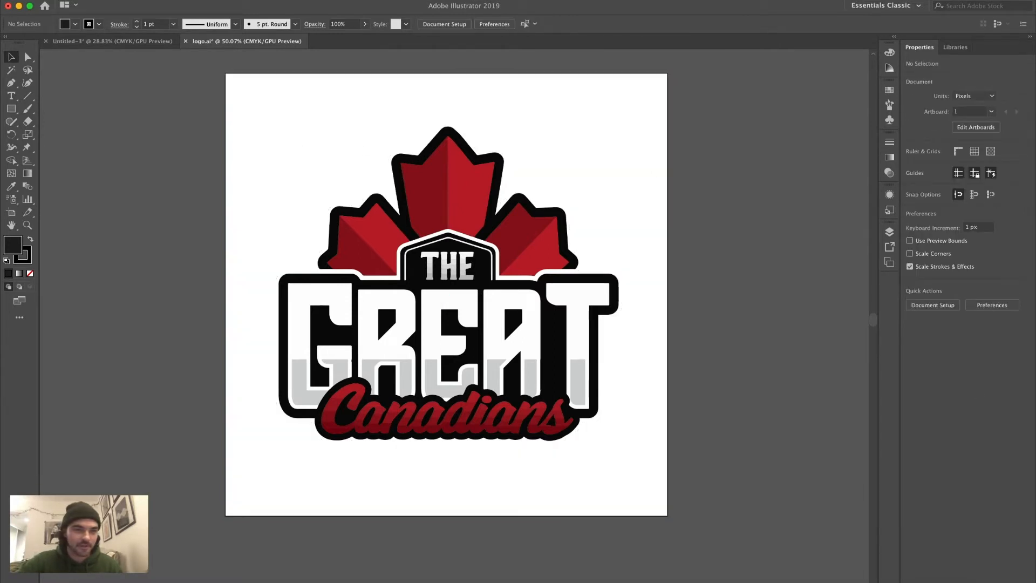
- Copy the entire logo artwork and paste it into the Untitled-3 document
{"action": "left_click_drag", "start_coordinate": [233, 80], "coordinate": [654, 514]}
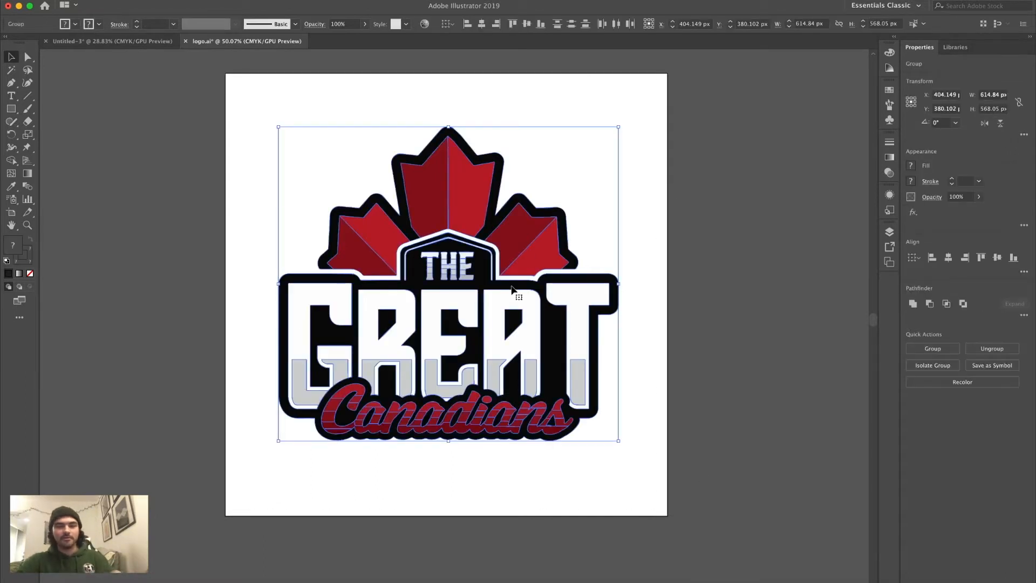
{"action": "key", "text": "super+c"}
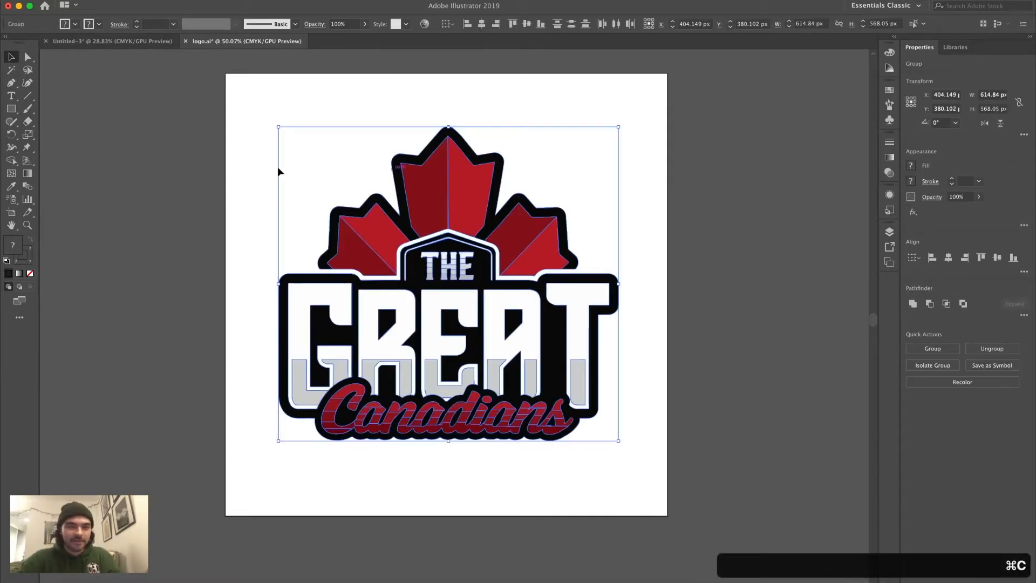
{"action": "left_click", "coordinate": [116, 42]}
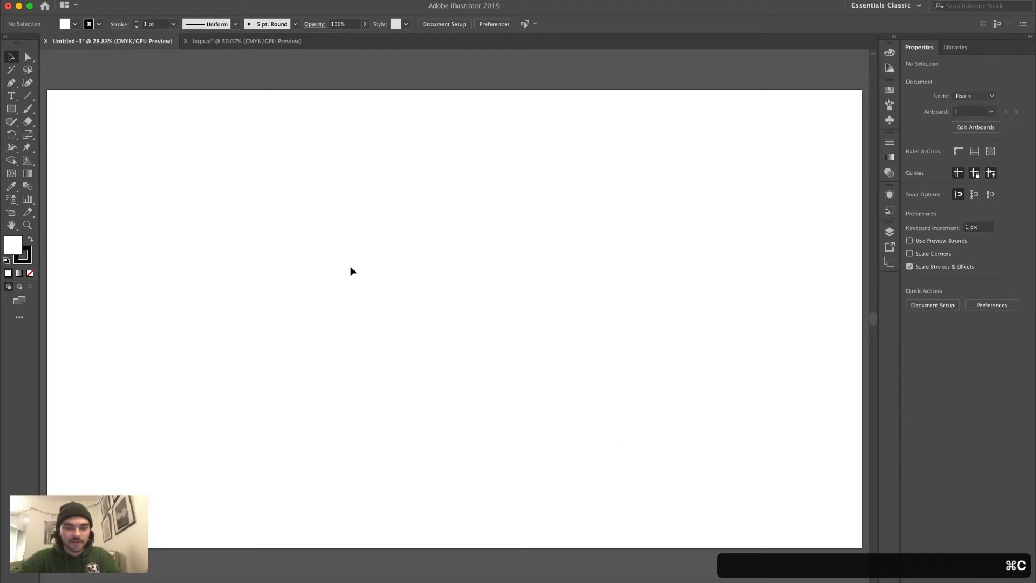
{"action": "key", "text": "super+v"}
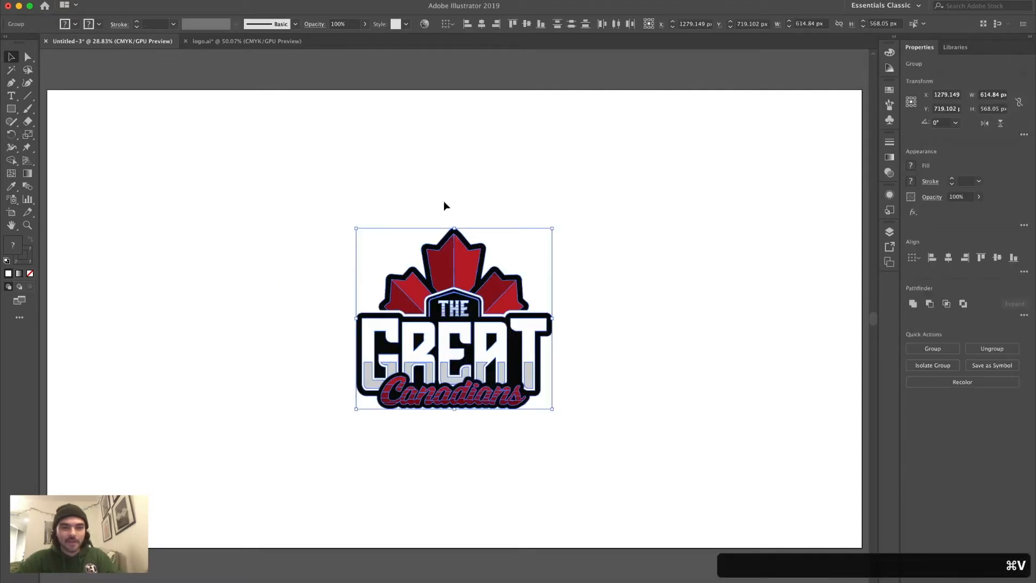
- Position the pasted logo near the centre of the artboard, at about X 1311, Y 713 px
{"action": "left_click_drag", "start_coordinate": [430, 266], "coordinate": [454, 250]}
{"action": "scroll", "coordinate": [639, 248], "scroll_direction": "down", "scroll_amount": 3}
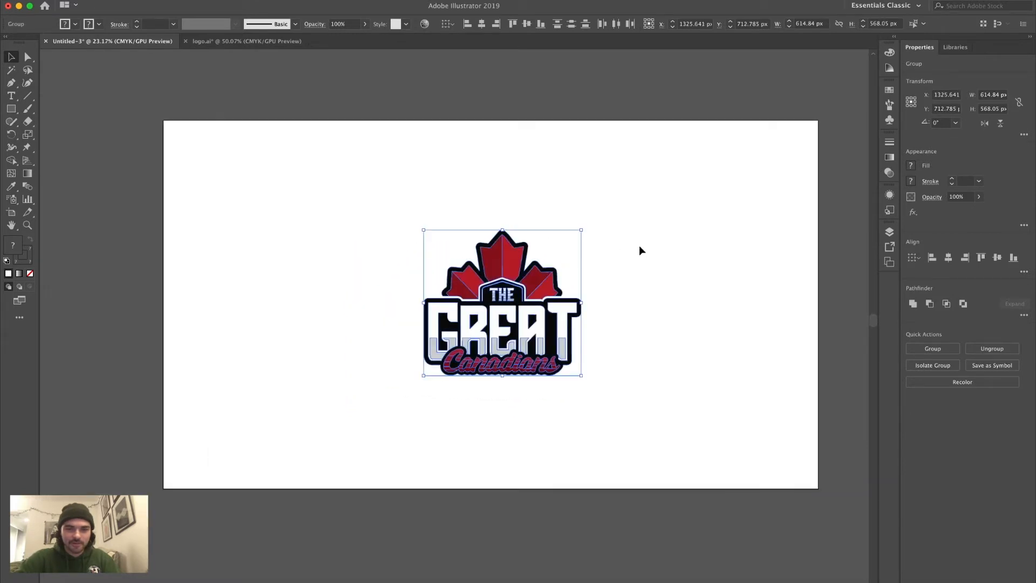
{"action": "left_click_drag", "start_coordinate": [509, 311], "coordinate": [505, 311]}
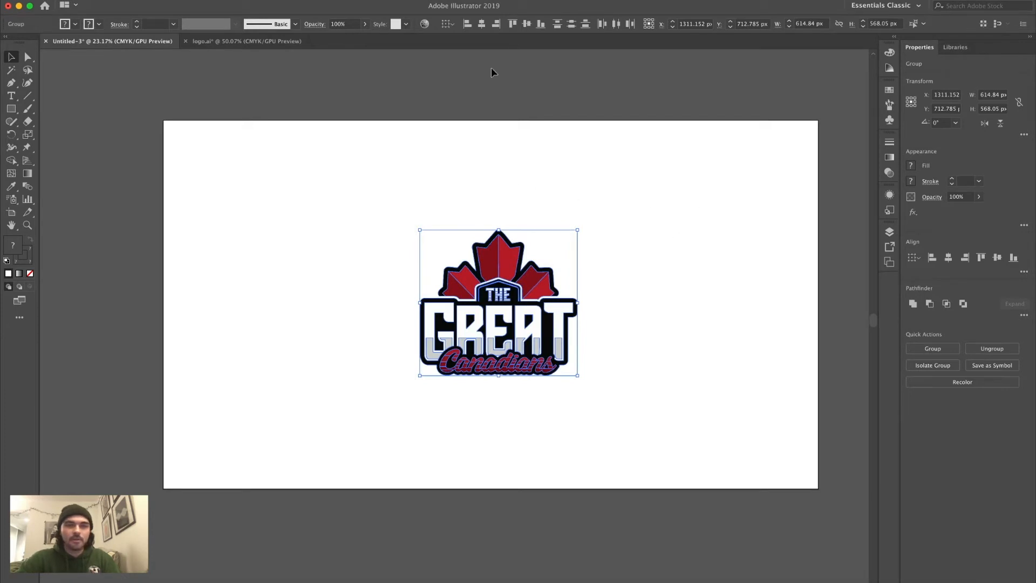
{"action": "left_click", "coordinate": [536, 153]}
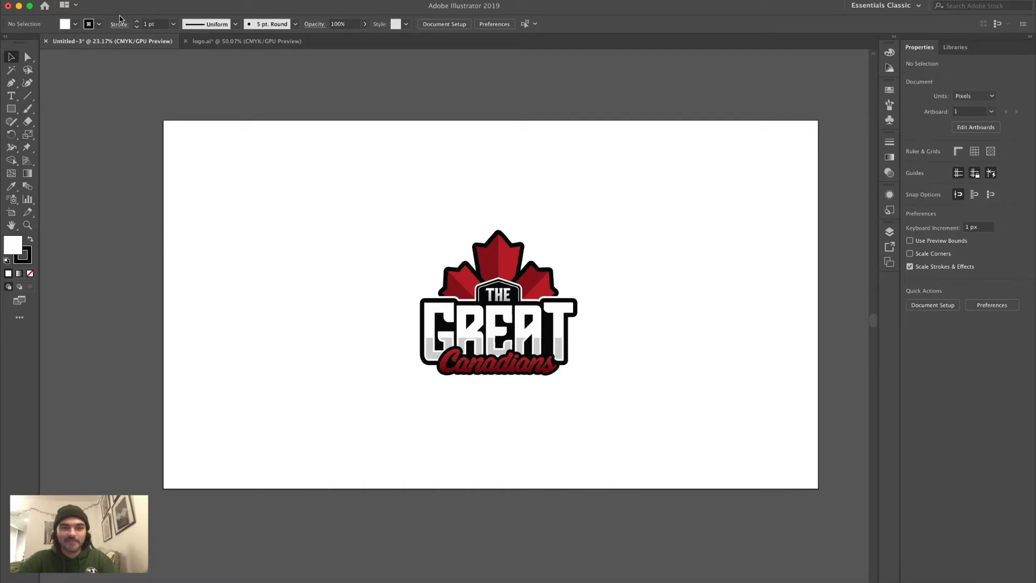
- Start placing an image and browse from the Desktop through the Graphic Design folder to 50 Free Swirls
{"action": "left_click", "coordinate": [81, 0]}
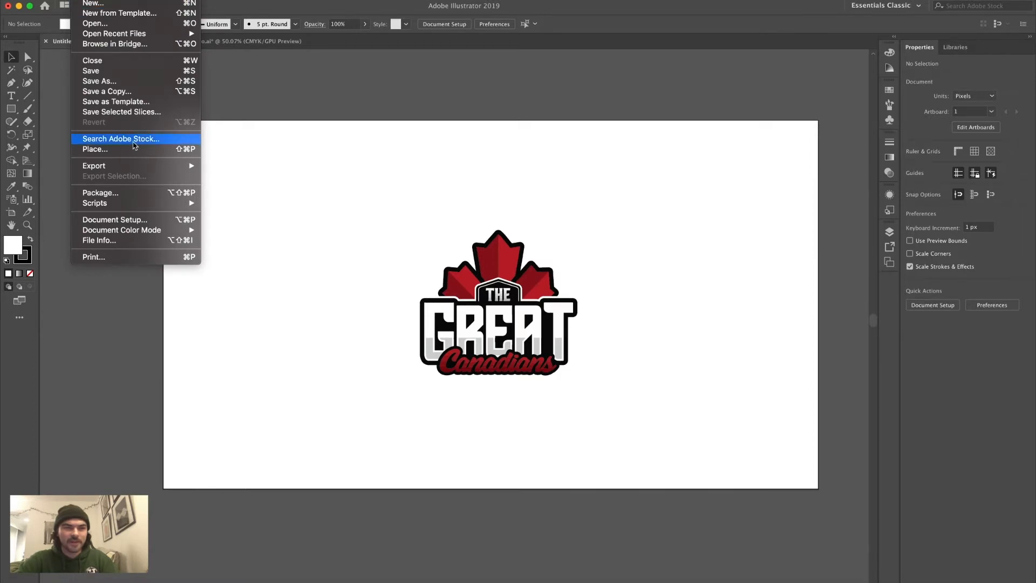
{"action": "left_click", "coordinate": [123, 151]}
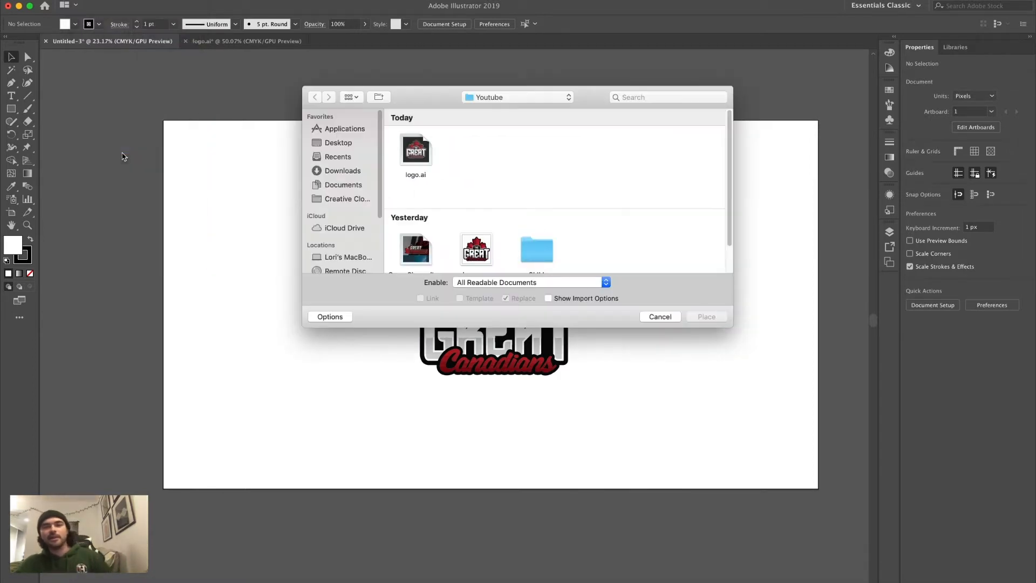
{"action": "left_click", "coordinate": [344, 131]}
{"action": "left_click", "coordinate": [338, 143]}
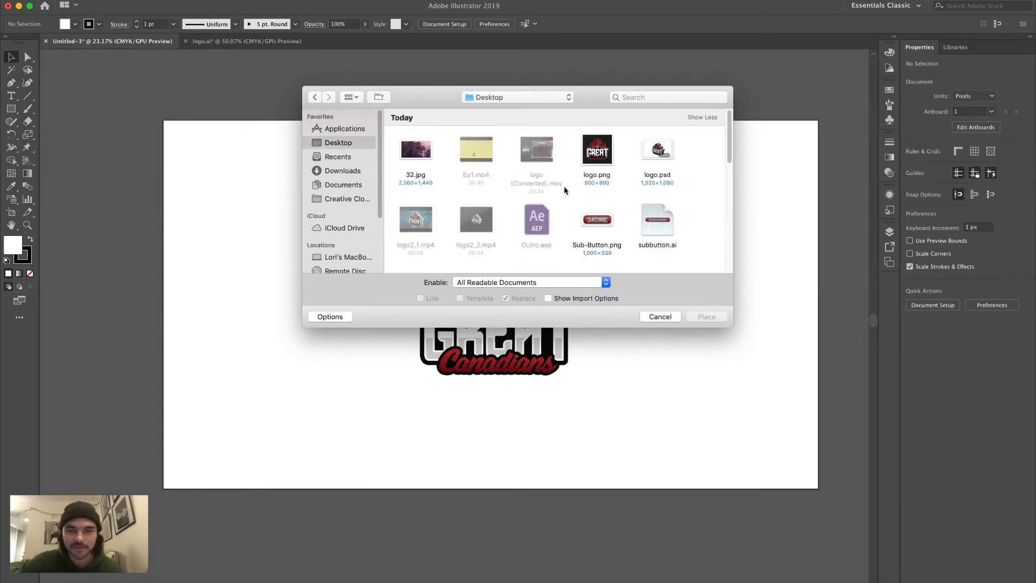
{"action": "scroll", "coordinate": [565, 190], "scroll_direction": "down", "scroll_amount": 3}
{"action": "scroll", "coordinate": [564, 190], "scroll_direction": "down", "scroll_amount": 10}
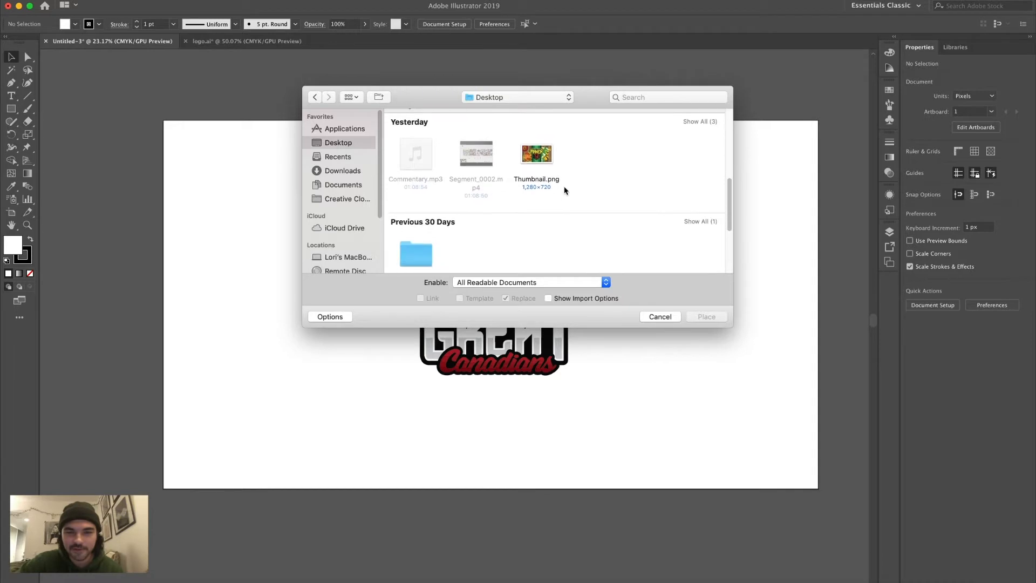
{"action": "scroll", "coordinate": [564, 194], "scroll_direction": "down", "scroll_amount": 1}
{"action": "scroll", "coordinate": [471, 192], "scroll_direction": "down", "scroll_amount": 3}
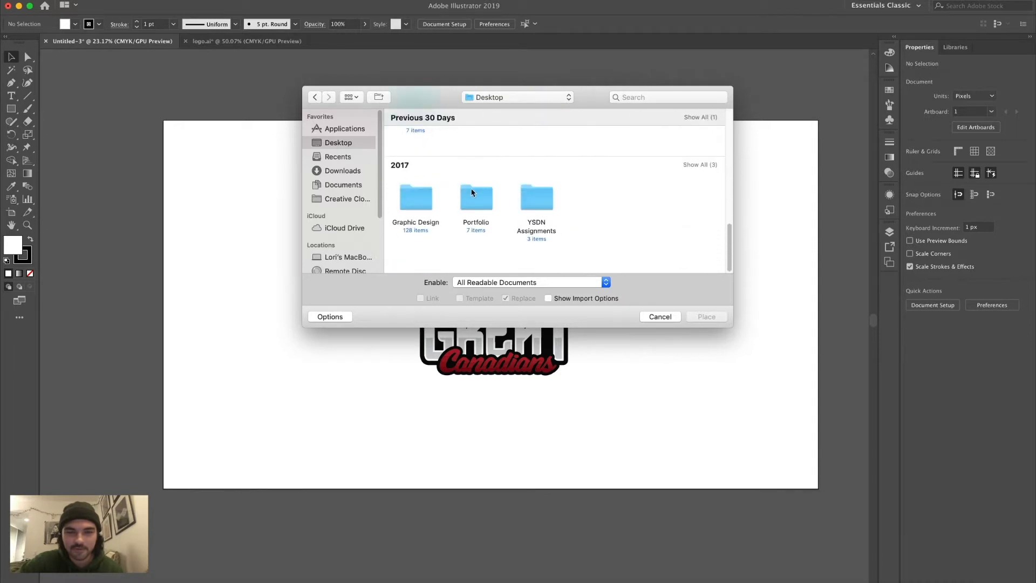
{"action": "double_click", "coordinate": [408, 217]}
{"action": "scroll", "coordinate": [426, 170], "scroll_direction": "down", "scroll_amount": 2}
{"action": "double_click", "coordinate": [411, 231]}
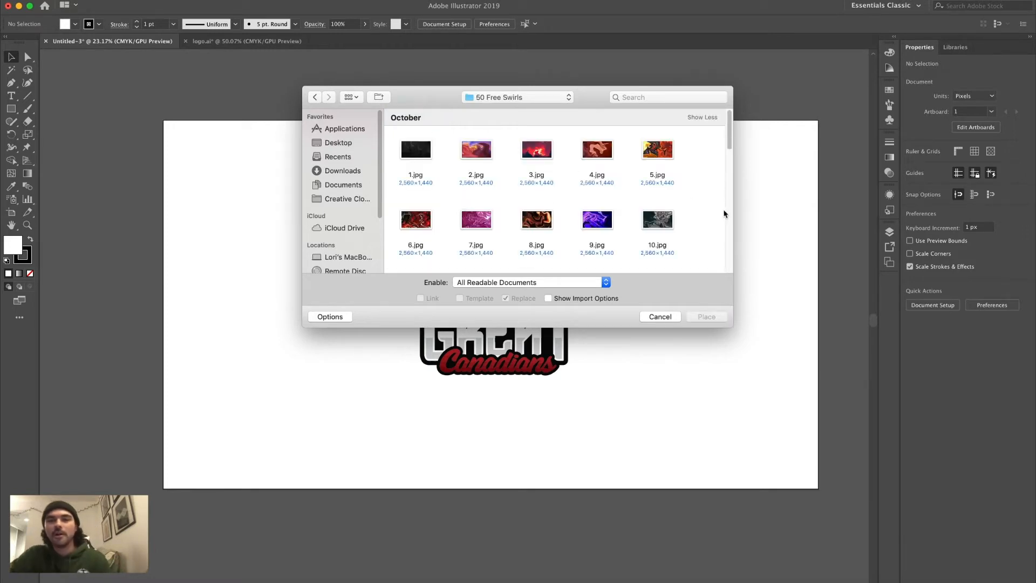
- Place the swirl image 26.jpg from the 50 Free Swirls folder on the artboard
{"action": "scroll", "coordinate": [695, 178], "scroll_direction": "down", "scroll_amount": 2}
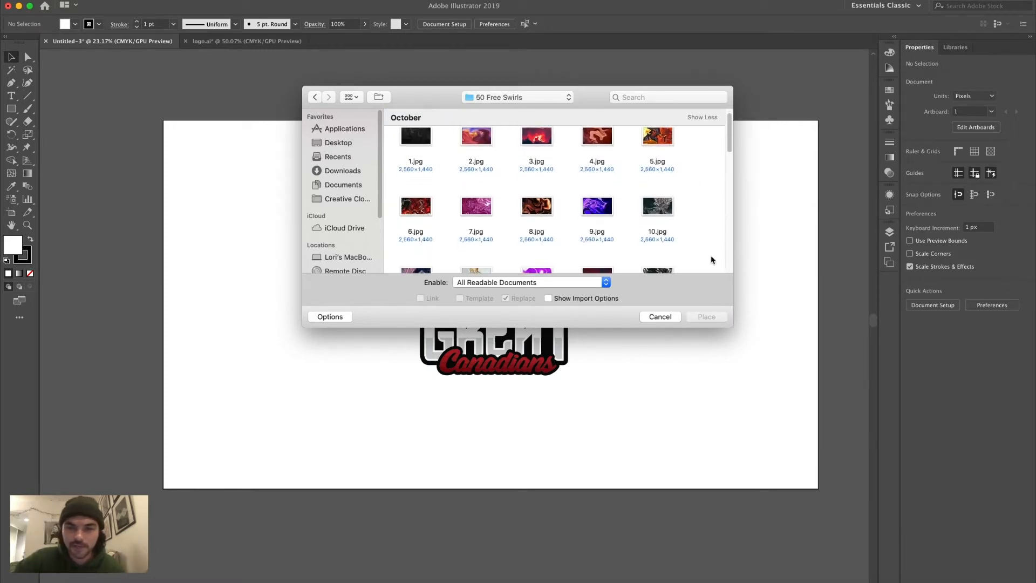
{"action": "left_click_drag", "start_coordinate": [732, 324], "coordinate": [946, 526]}
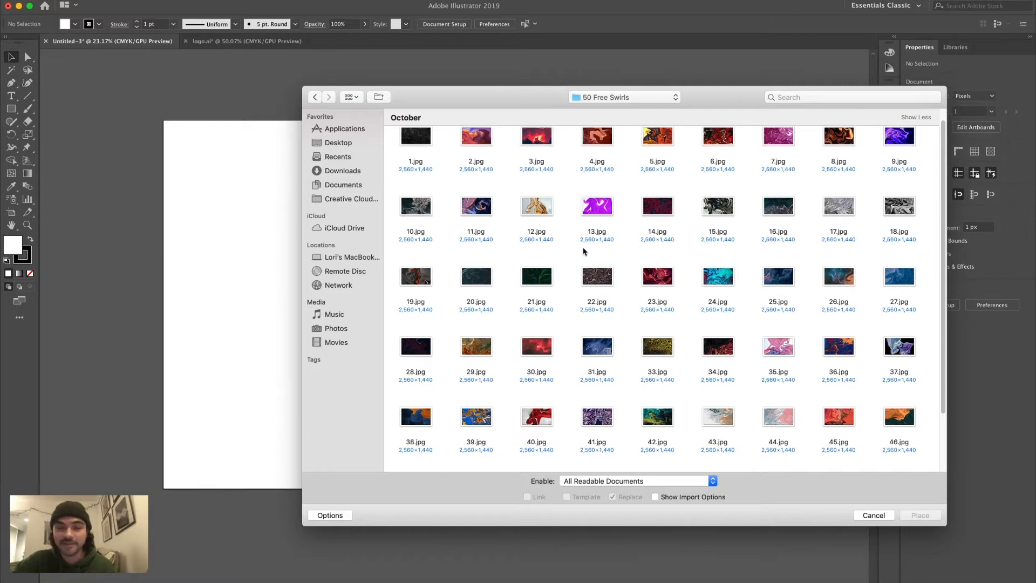
{"action": "scroll", "coordinate": [591, 243], "scroll_direction": "up", "scroll_amount": 1}
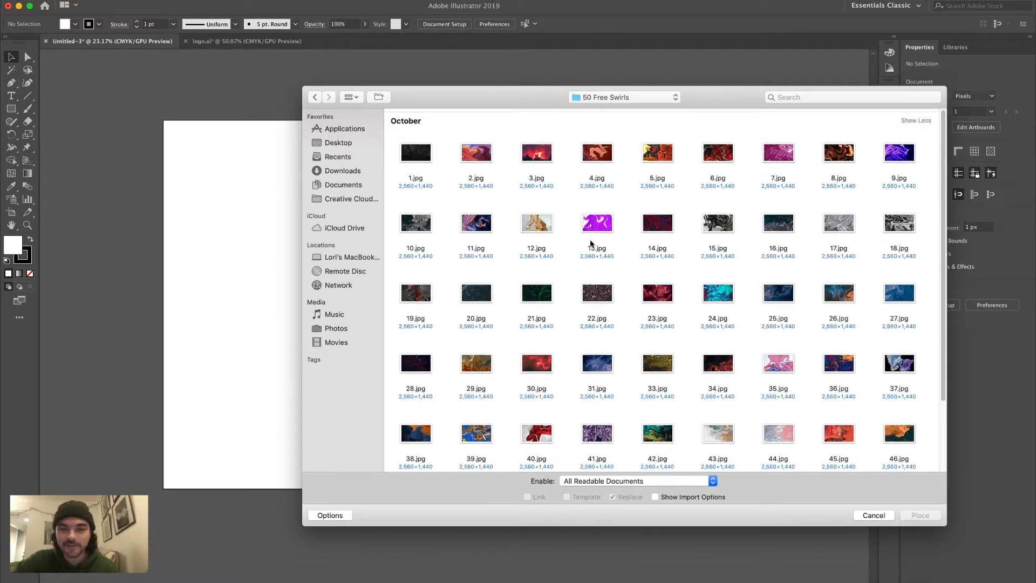
{"action": "scroll", "coordinate": [591, 244], "scroll_direction": "down", "scroll_amount": 1}
{"action": "scroll", "coordinate": [590, 243], "scroll_direction": "down", "scroll_amount": 1}
{"action": "left_click", "coordinate": [834, 269]}
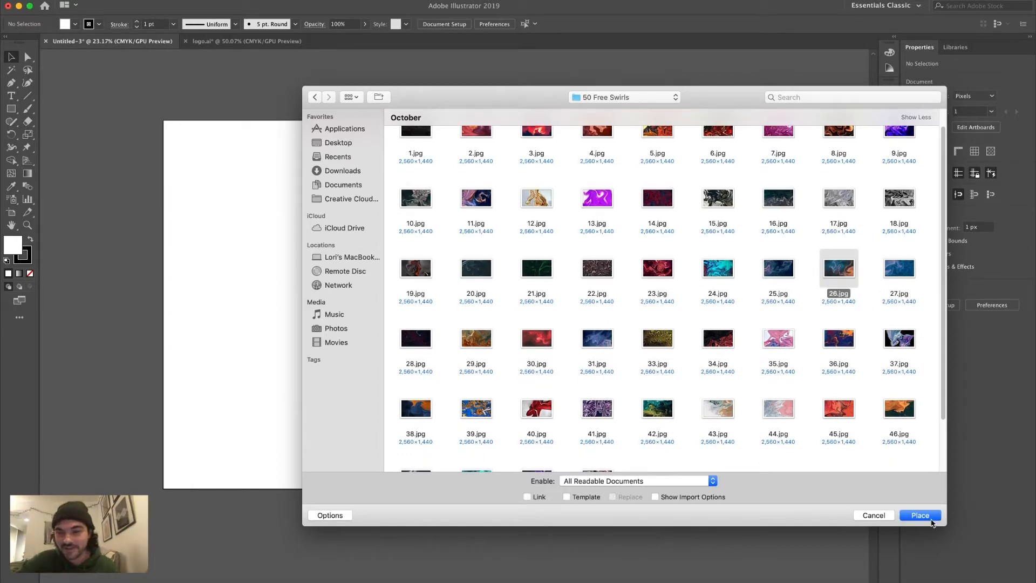
{"action": "left_click", "coordinate": [920, 515]}
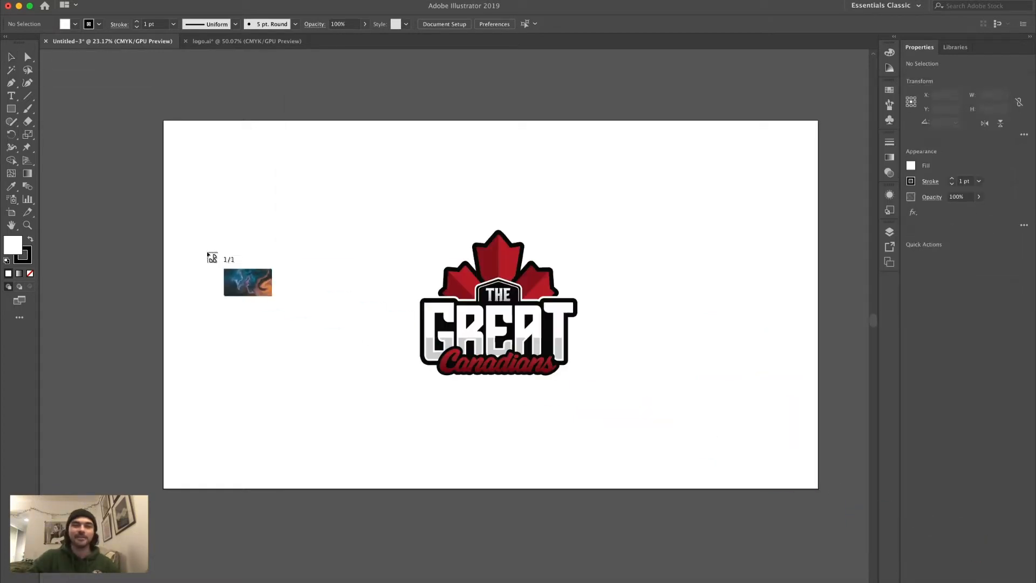
{"action": "left_click", "coordinate": [204, 247]}
- Centre the swirl image over the artboard and enlarge it proportionally to about 3475 × 1955 px
{"action": "left_click_drag", "start_coordinate": [526, 346], "coordinate": [485, 222]}
{"action": "scroll", "coordinate": [527, 411], "scroll_direction": "down", "scroll_amount": 3}
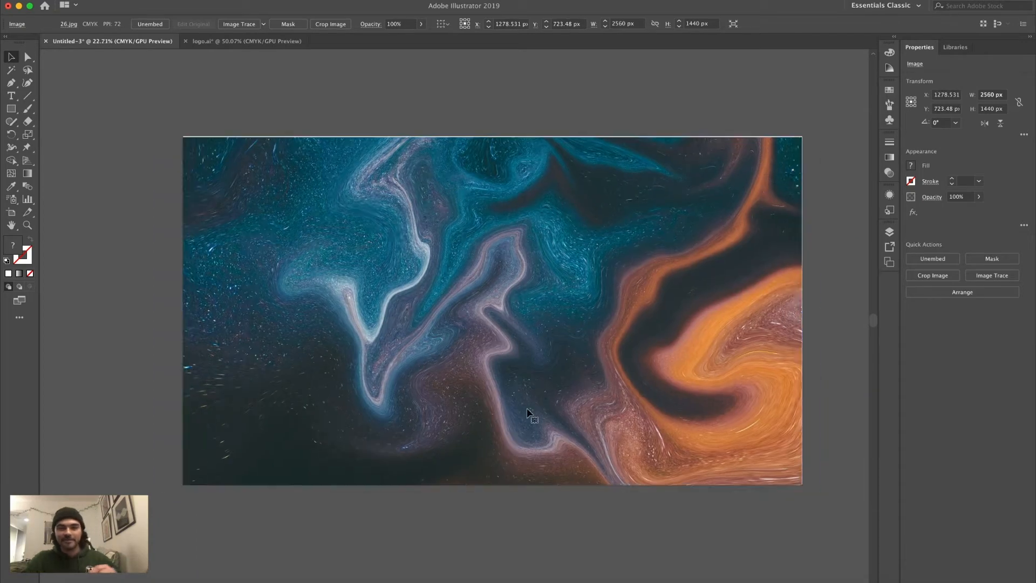
{"action": "left_click_drag", "start_coordinate": [728, 464], "coordinate": [809, 533]}
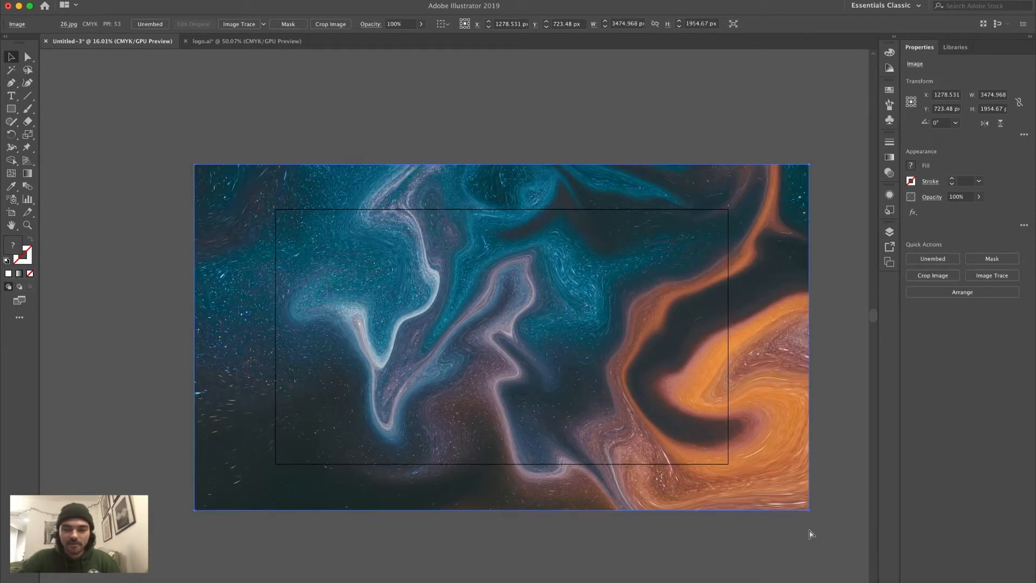
- Send the swirl image behind the whole logo and enlarge it to about 3579 × 2013 px
{"action": "key", "text": "super+bracketleft"}
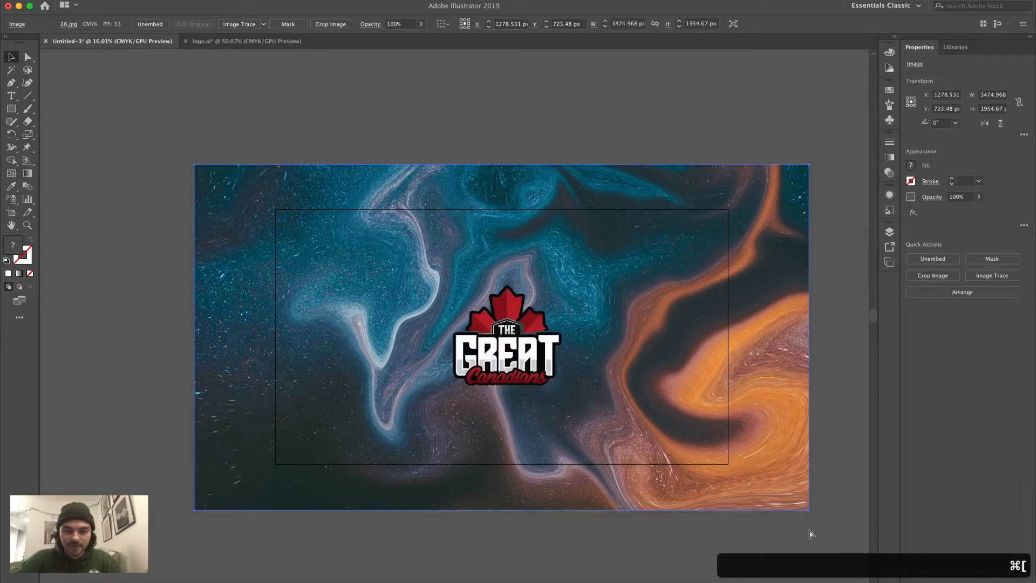
{"action": "key", "text": "super+bracketleft"}
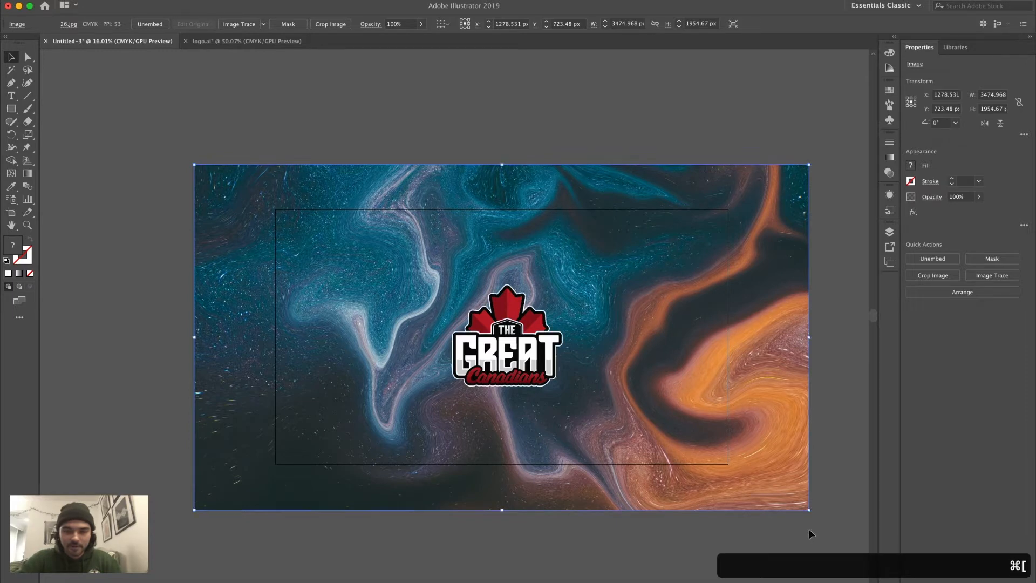
{"action": "mouse_move", "coordinate": [809, 510]}
{"action": "left_mouse_down"}
{"action": "mouse_move", "coordinate": [835, 531]}
{"action": "mouse_move", "coordinate": [818, 521]}
{"action": "left_mouse_up"}
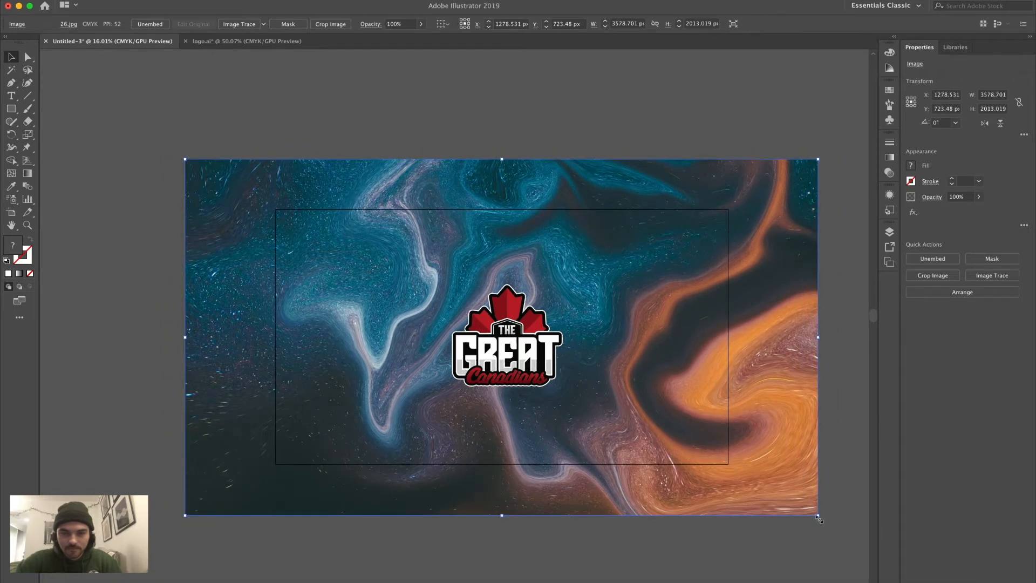
{"action": "left_click", "coordinate": [861, 406]}
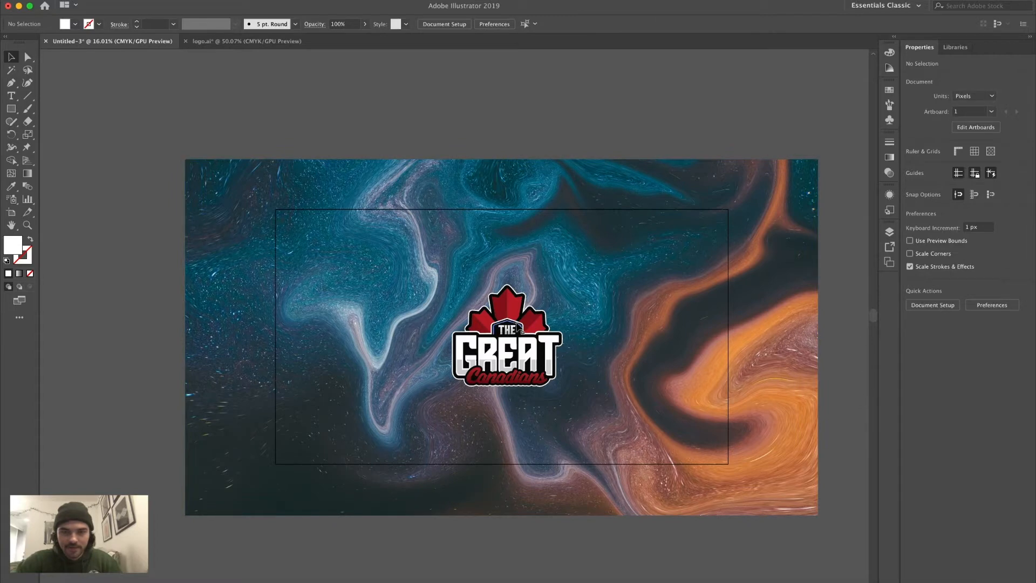
- Select the white-stroked outline group that sits behind the logo's main artwork, keeping it stacked below that artwork
{"action": "scroll", "coordinate": [518, 328], "scroll_direction": "up", "scroll_amount": 3}
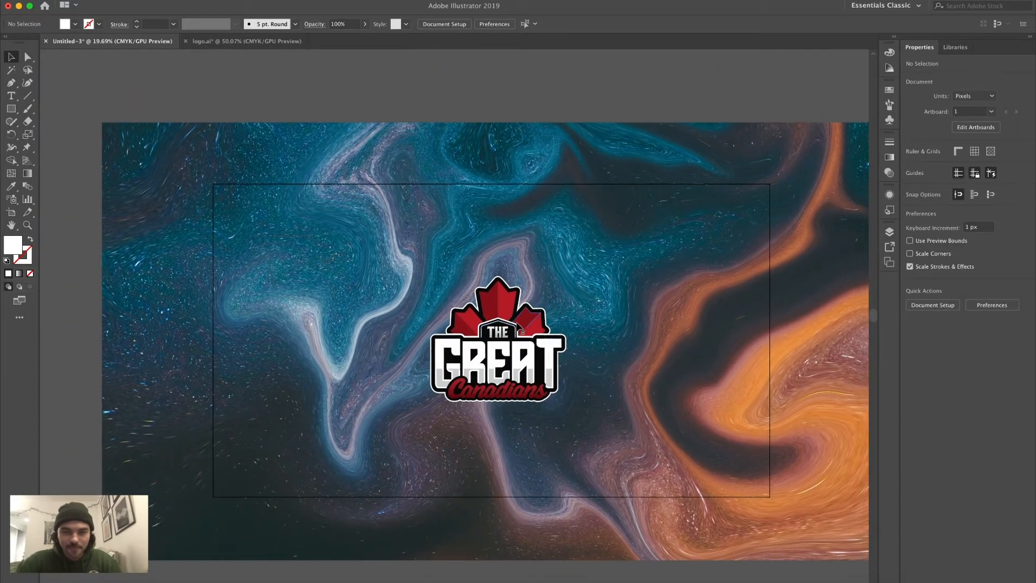
{"action": "scroll", "coordinate": [521, 331], "scroll_direction": "right", "scroll_amount": 2}
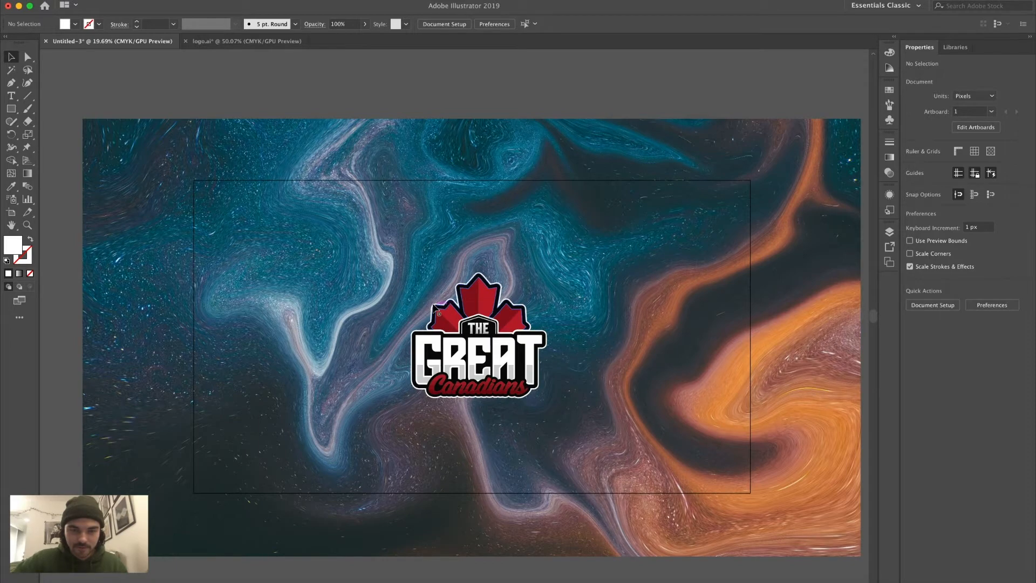
{"action": "left_click", "coordinate": [434, 308]}
{"action": "scroll", "coordinate": [434, 308], "scroll_direction": "up", "scroll_amount": 3}
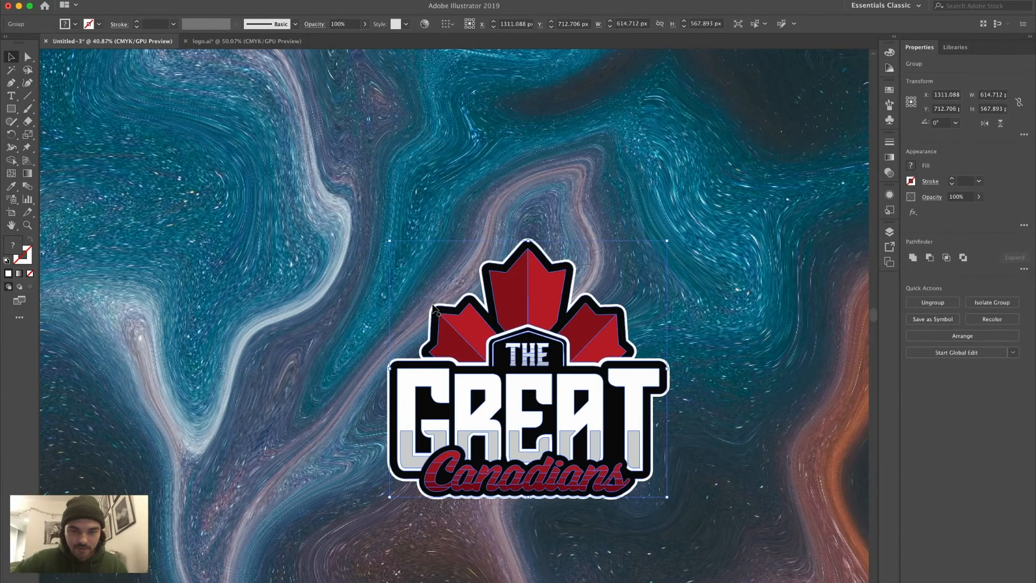
{"action": "scroll", "coordinate": [433, 308], "scroll_direction": "up", "scroll_amount": 4}
{"action": "left_click", "coordinate": [432, 311]}
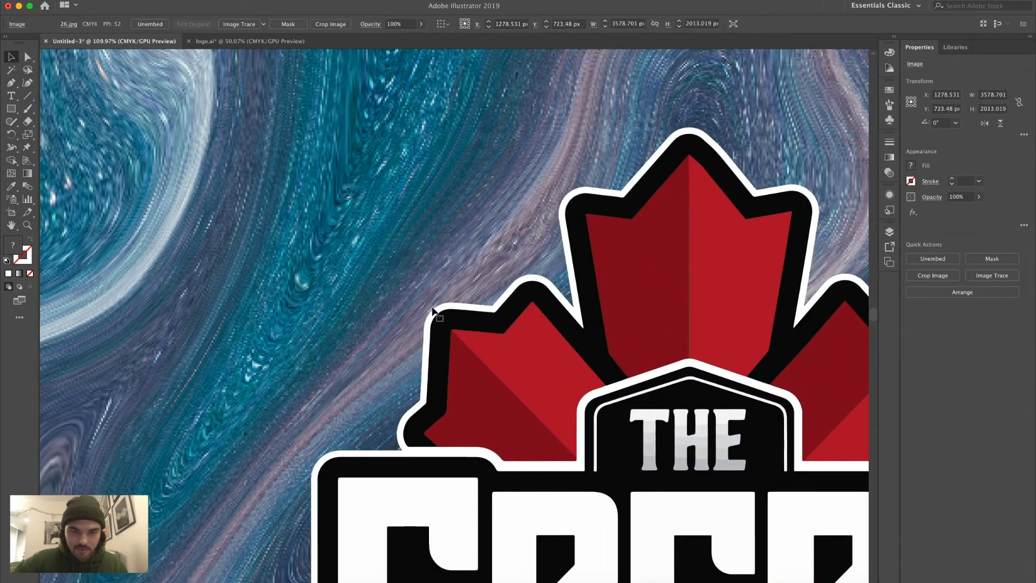
{"action": "scroll", "coordinate": [434, 316], "scroll_direction": "down", "scroll_amount": 5}
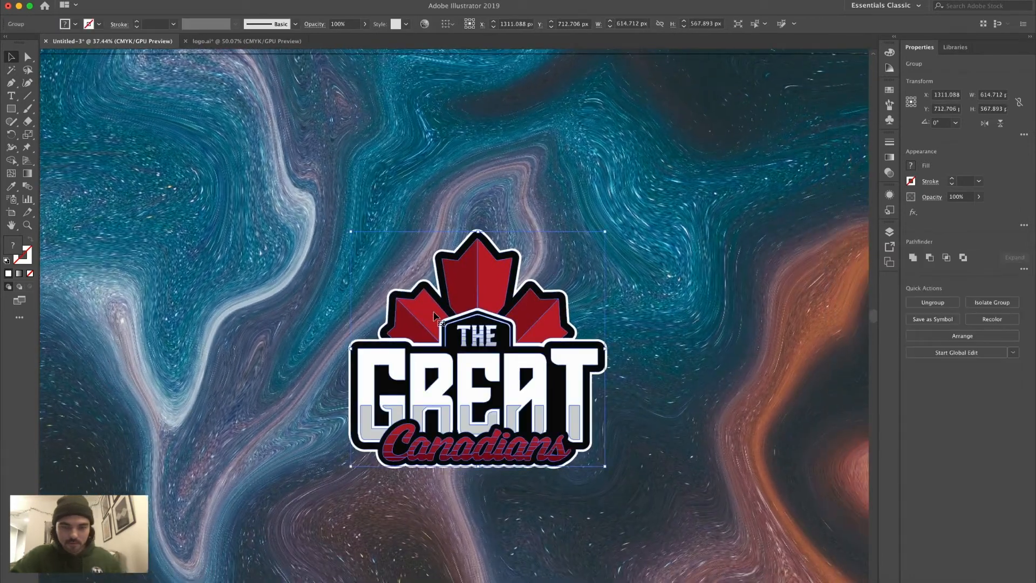
{"action": "left_click", "coordinate": [436, 313]}
{"action": "key", "text": "super+bracketleft"}
{"action": "left_click", "coordinate": [631, 191]}
{"action": "left_click", "coordinate": [506, 330]}
{"action": "key", "text": "super+bracketleft"}
{"action": "key", "text": "super+bracketleft"}
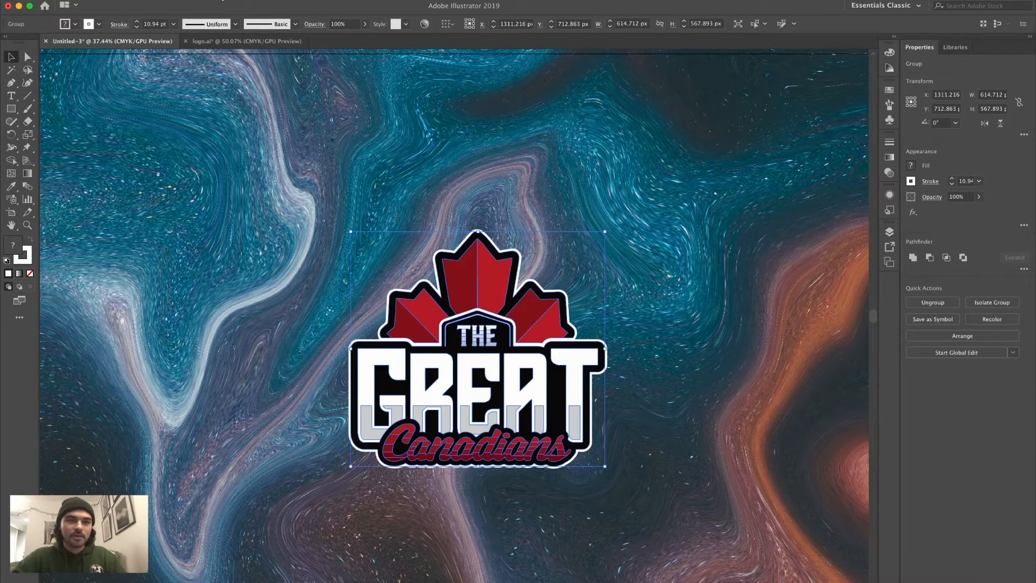
- Start a Stylize Drop Shadow effect on the outline group and enable its live preview
{"action": "left_click", "coordinate": [225, 2]}
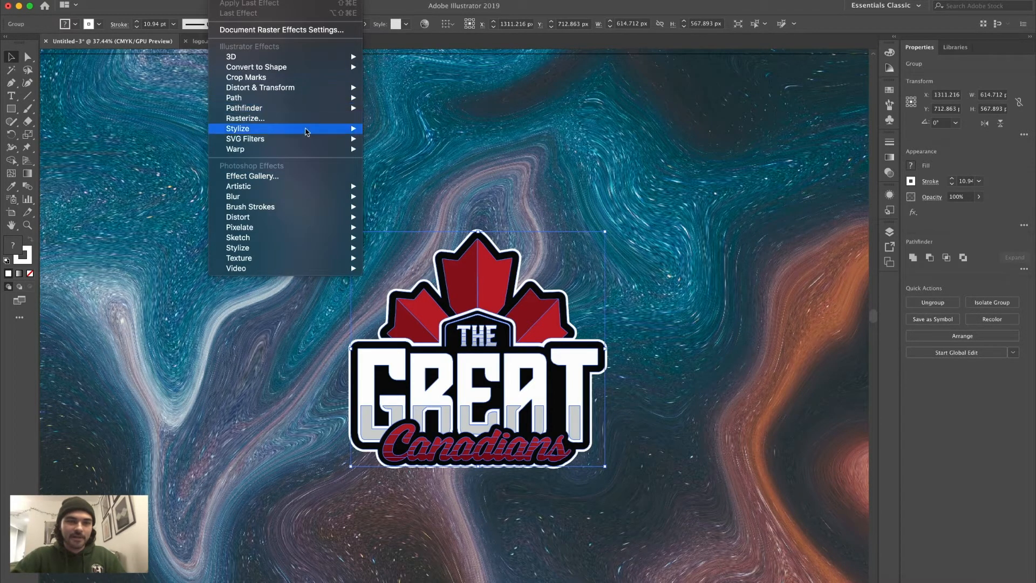
{"action": "mouse_move", "coordinate": [312, 134]}
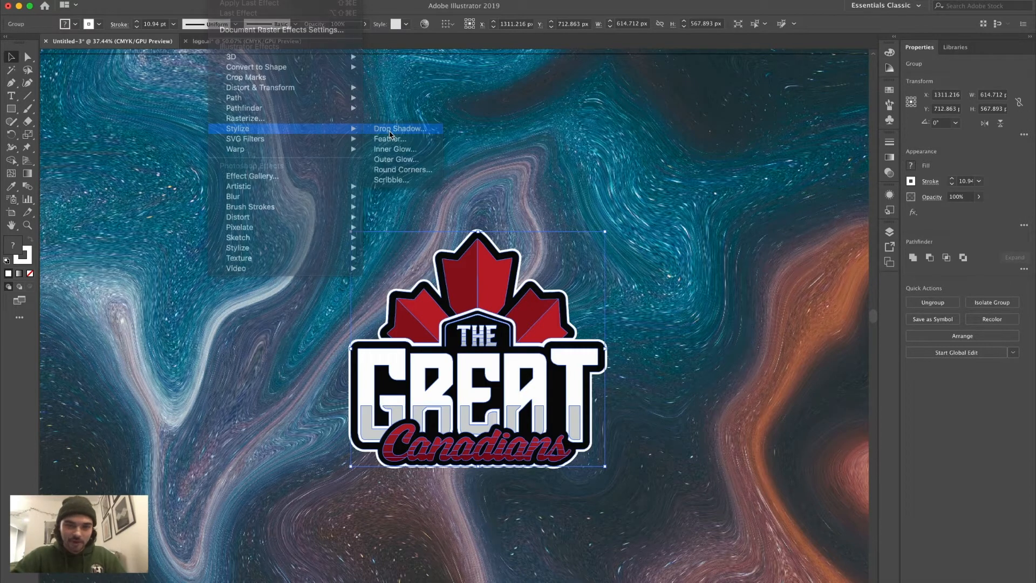
{"action": "left_click", "coordinate": [390, 133]}
{"action": "left_click", "coordinate": [744, 348]}
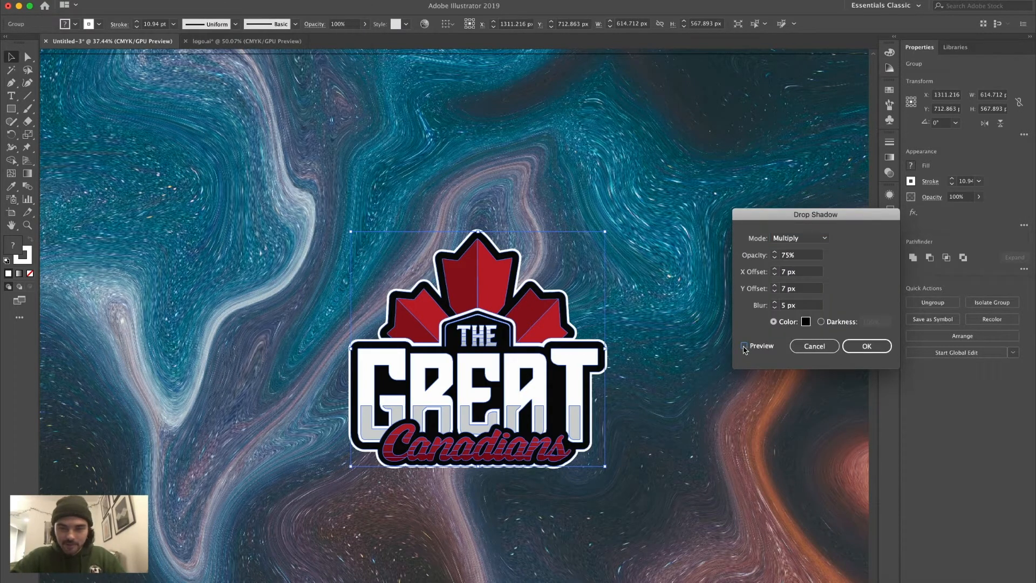
{"action": "left_click", "coordinate": [744, 346]}
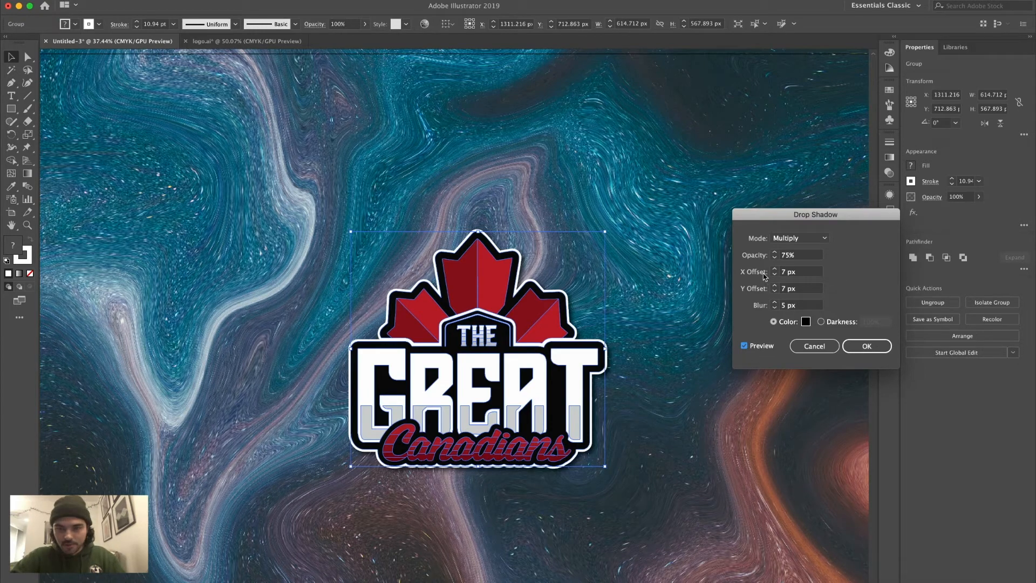
- Set the drop shadow's X and Y offsets to 2 px each and its blur to 8 px
{"action": "double_click", "coordinate": [785, 272]}
{"action": "type", "text": "0"}
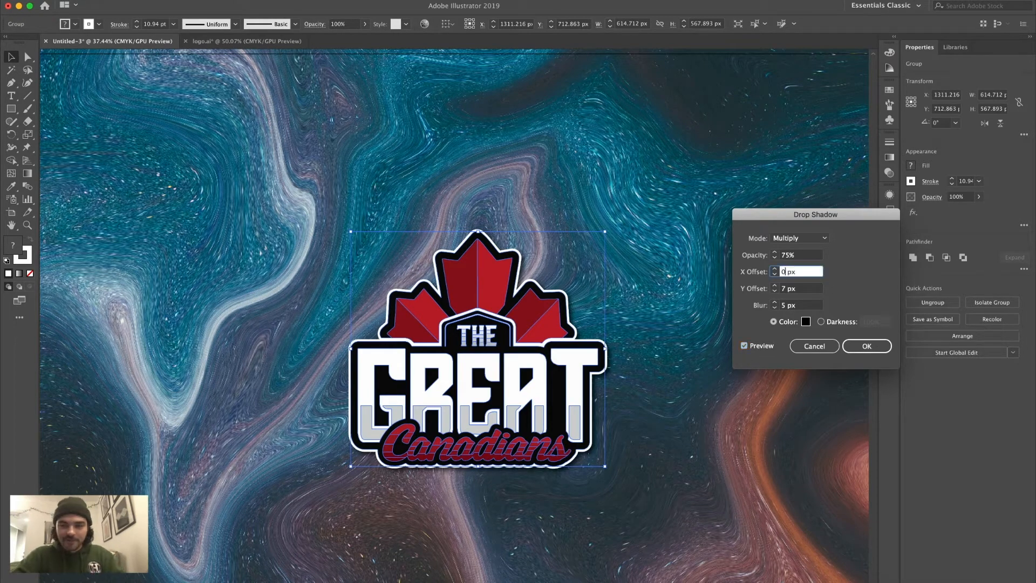
{"action": "left_click", "coordinate": [784, 288]}
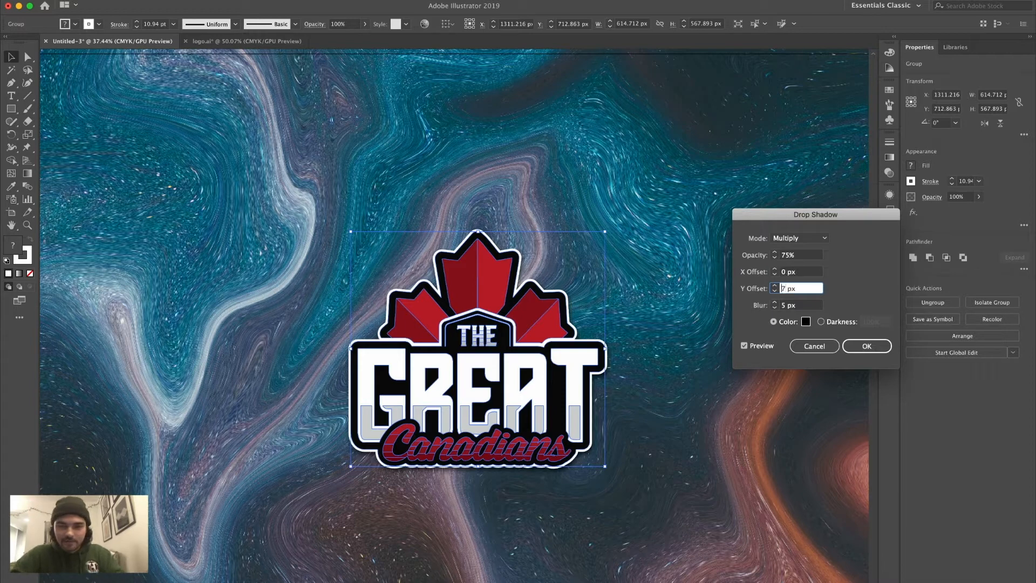
{"action": "type", "text": "2"}
{"action": "left_click", "coordinate": [785, 275]}
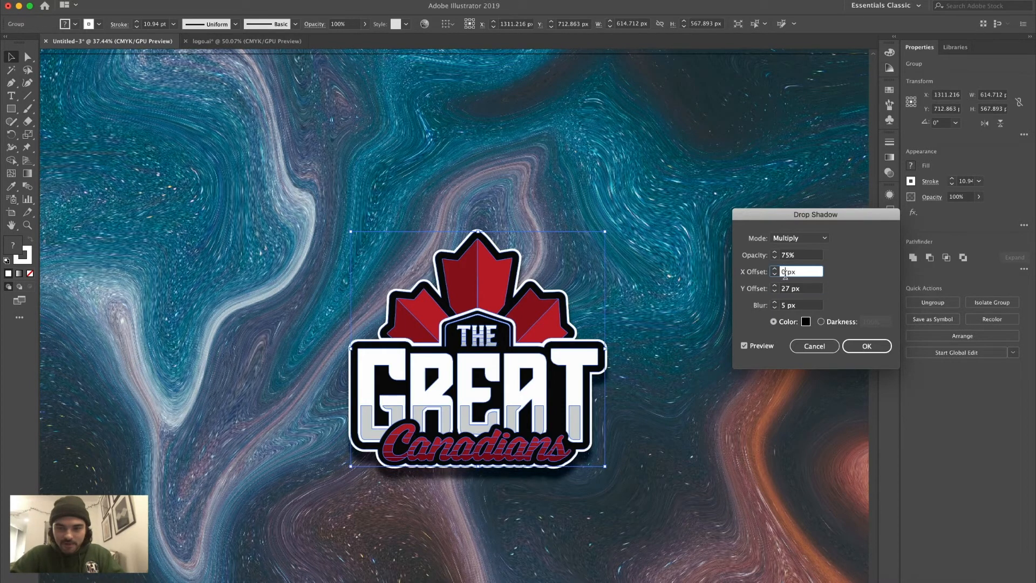
{"action": "type", "text": "2"}
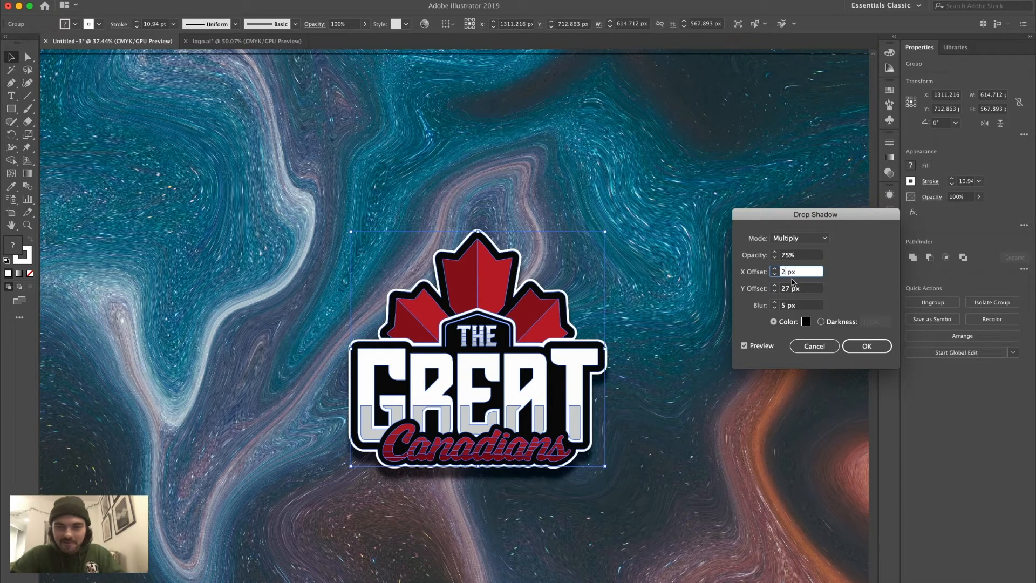
{"action": "left_click", "coordinate": [788, 288]}
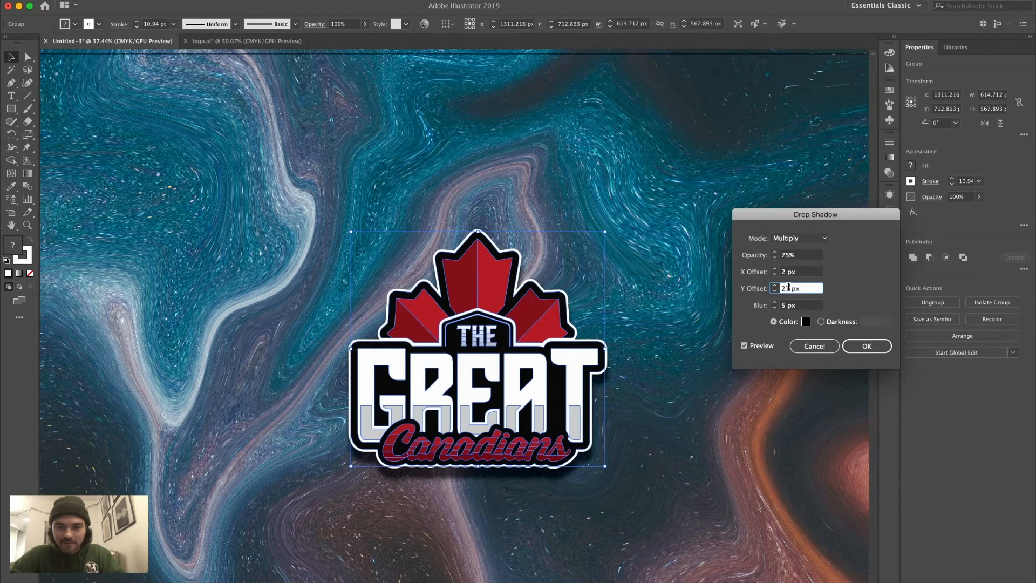
{"action": "key", "text": "BackSpace"}
{"action": "key", "text": "Tab"}
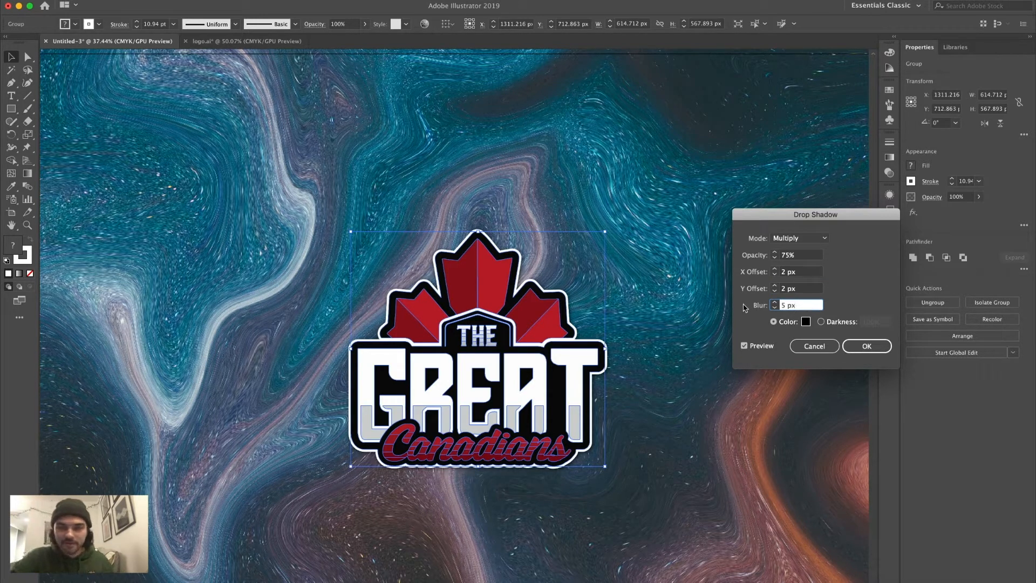
{"action": "left_click", "coordinate": [775, 303]}
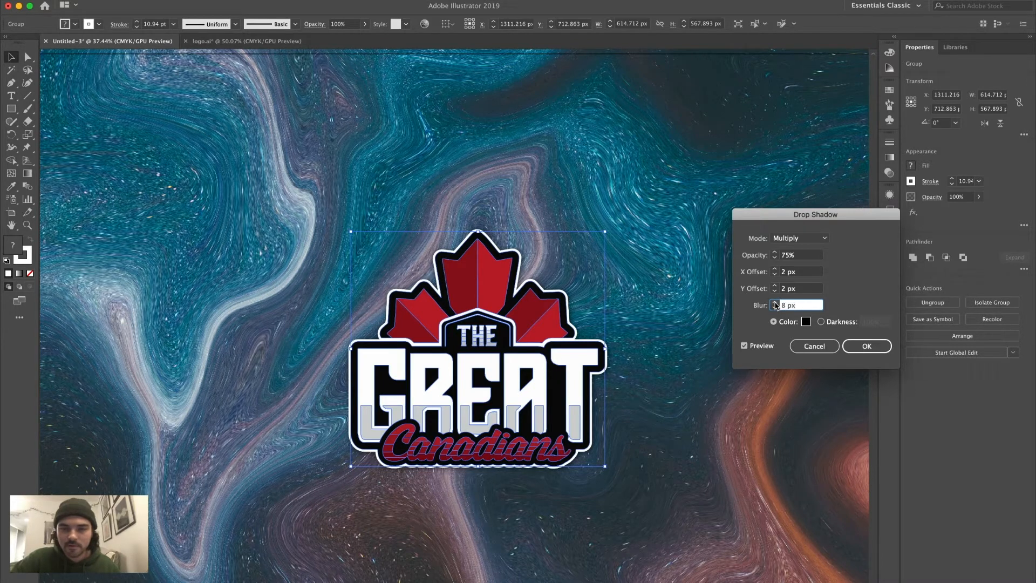
- Raise the drop shadow's X and Y offsets to 4 px each and apply the effect to the outline group
{"action": "left_click", "coordinate": [775, 271]}
{"action": "left_click", "coordinate": [774, 270]}
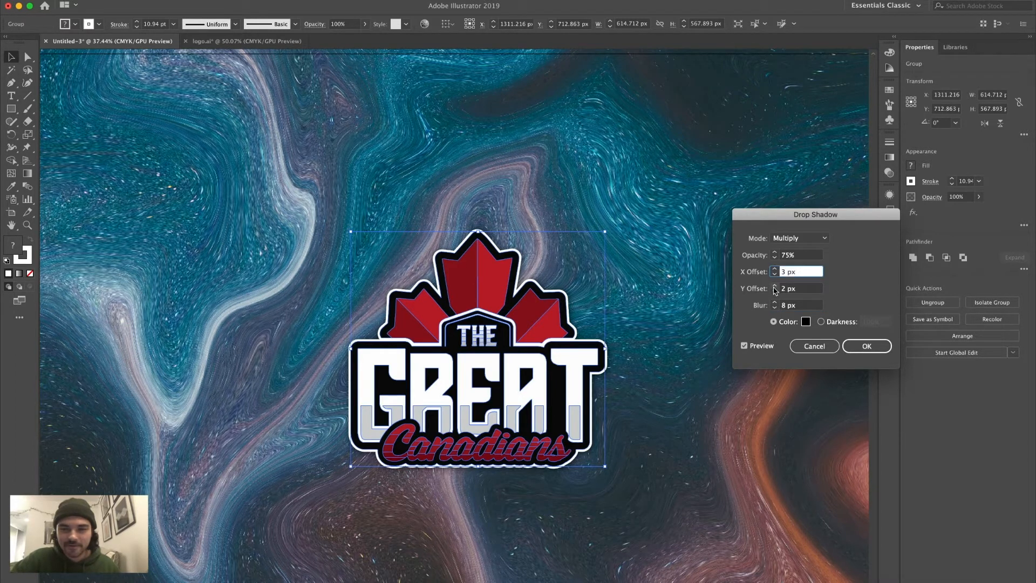
{"action": "left_click", "coordinate": [775, 290]}
{"action": "left_click", "coordinate": [774, 286]}
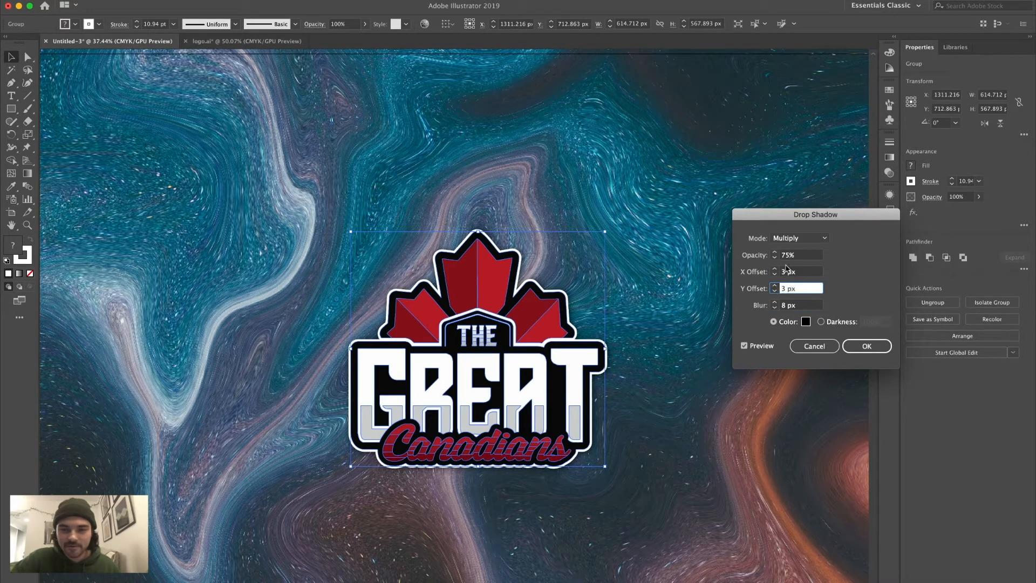
{"action": "left_click", "coordinate": [775, 271]}
{"action": "type", "text": "4"}
{"action": "left_click", "coordinate": [776, 289]}
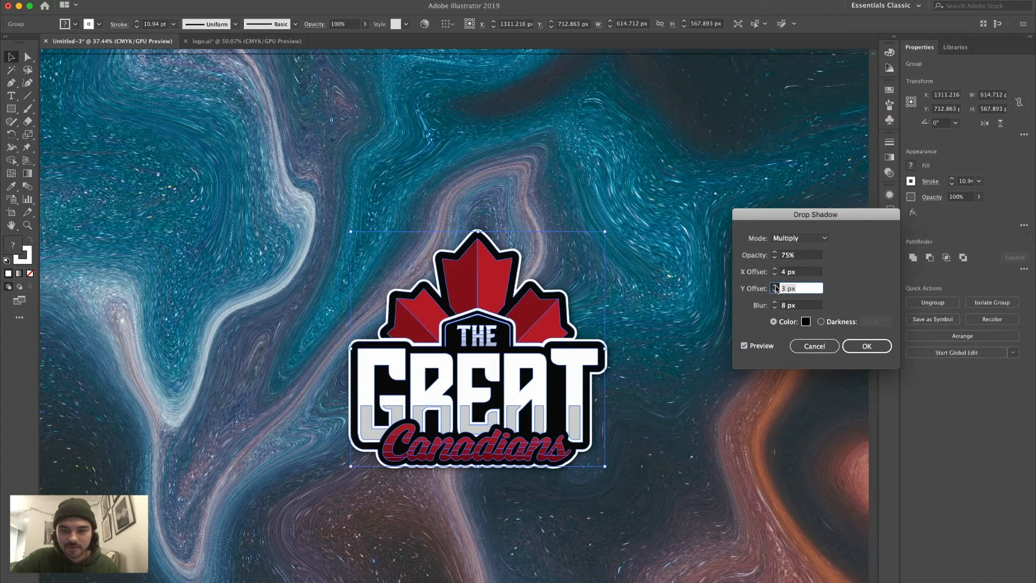
{"action": "left_click", "coordinate": [774, 286]}
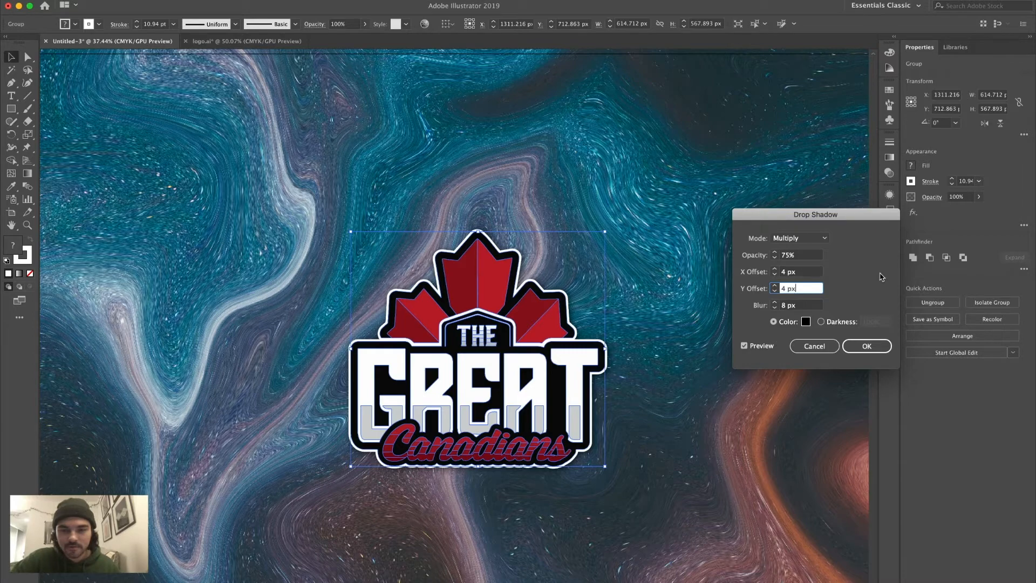
{"action": "left_click", "coordinate": [866, 346]}
{"action": "left_click", "coordinate": [755, 370]}
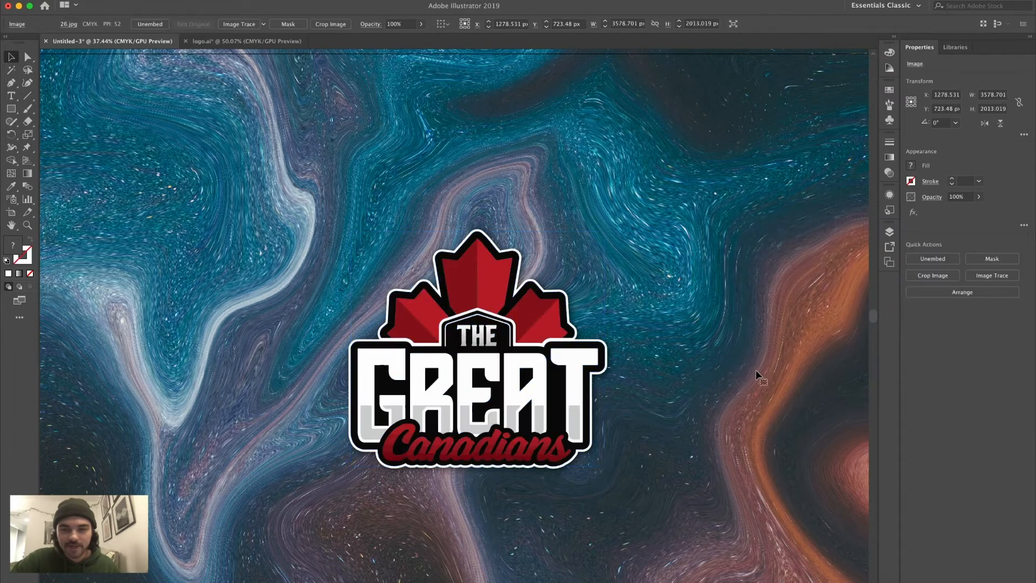
- Scale the whole logo, including its white outline, down proportionally around its centre and deselect it
{"action": "scroll", "coordinate": [755, 370], "scroll_direction": "down", "scroll_amount": 2}
{"action": "scroll", "coordinate": [755, 370], "scroll_direction": "down", "scroll_amount": 5}
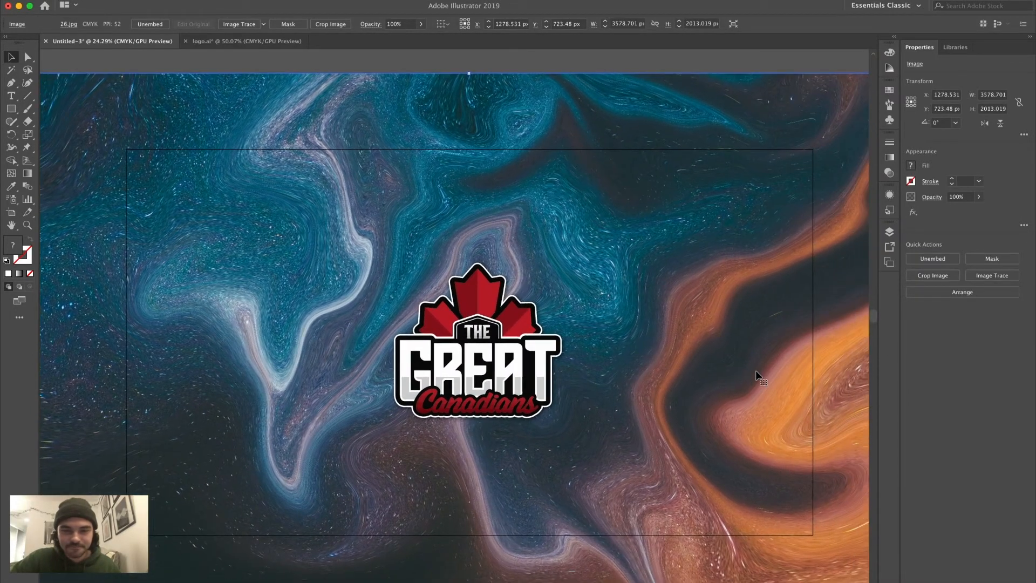
{"action": "scroll", "coordinate": [756, 370], "scroll_direction": "up", "scroll_amount": 2}
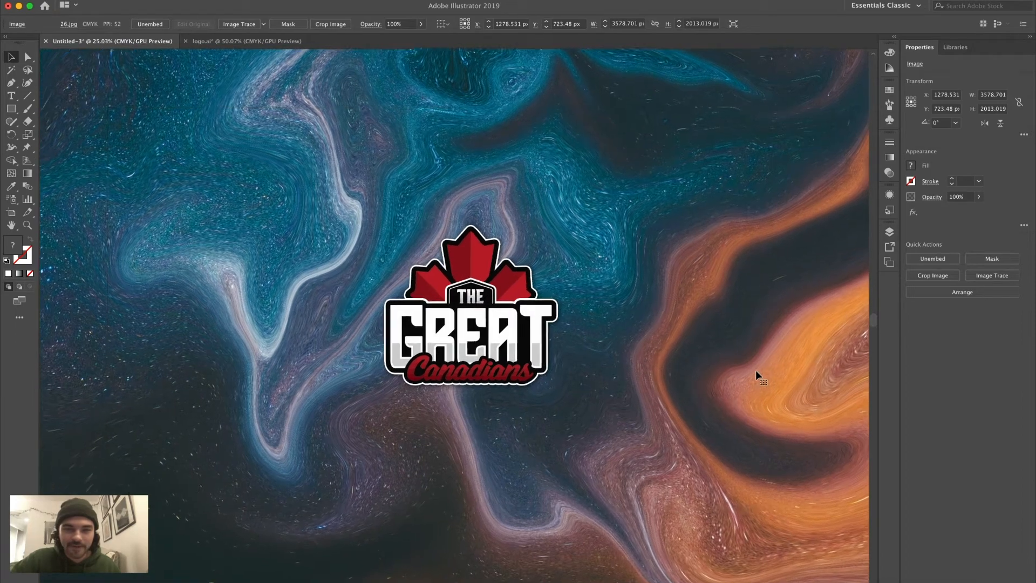
{"action": "scroll", "coordinate": [755, 370], "scroll_direction": "left", "scroll_amount": 1}
{"action": "scroll", "coordinate": [756, 370], "scroll_direction": "up", "scroll_amount": 1}
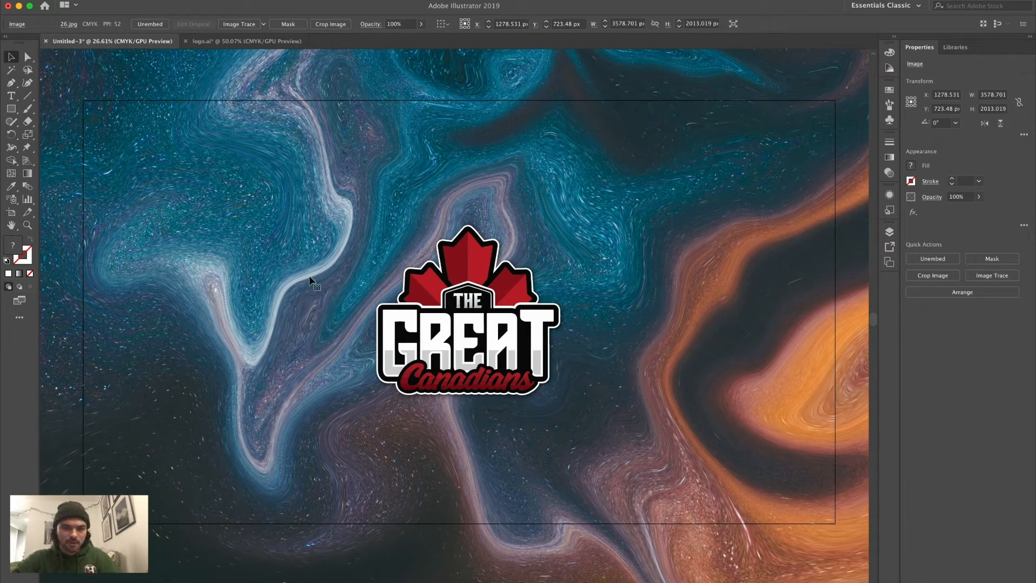
{"action": "left_click", "coordinate": [445, 282]}
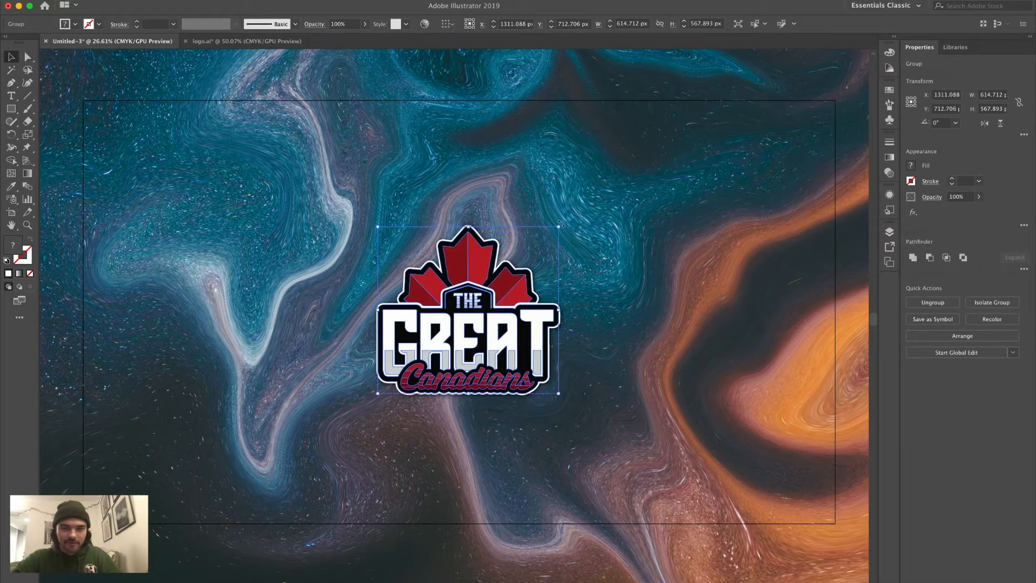
{"action": "left_click_drag", "start_coordinate": [558, 225], "coordinate": [532, 241]}
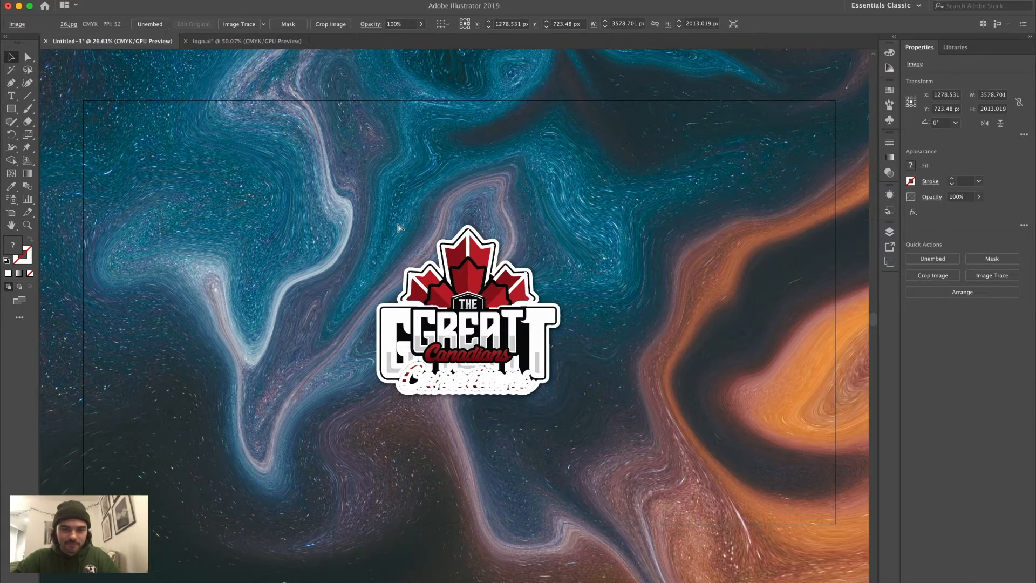
{"action": "key", "text": "shift+super+a"}
{"action": "scroll", "coordinate": [601, 348], "scroll_direction": "down", "scroll_amount": 1}
{"action": "scroll", "coordinate": [601, 347], "scroll_direction": "up", "scroll_amount": 1}
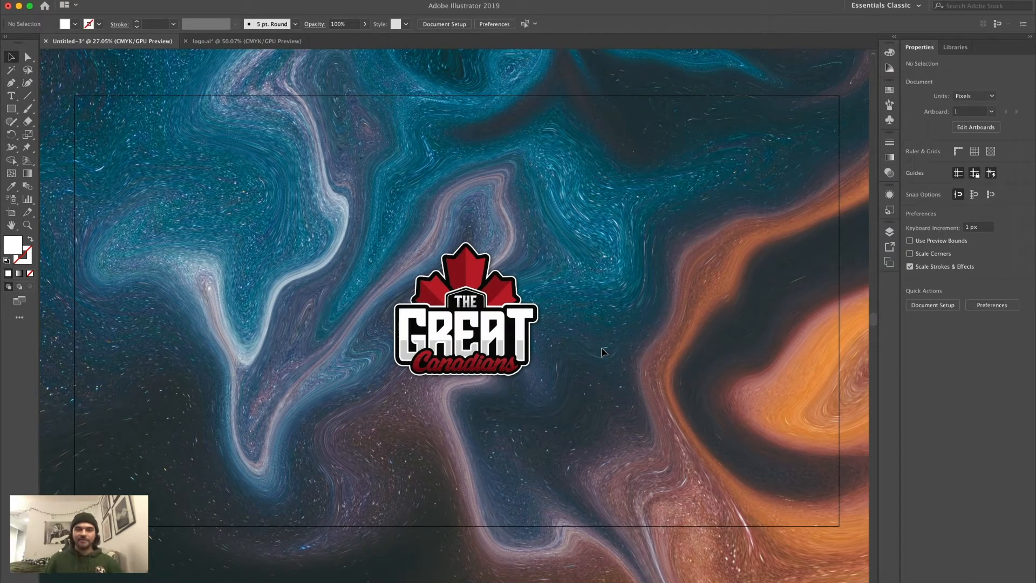
- Draw a circle about 634 px in diameter centred over the logo and fill it with black
{"action": "left_click_drag", "start_coordinate": [18, 116], "coordinate": [54, 134]}
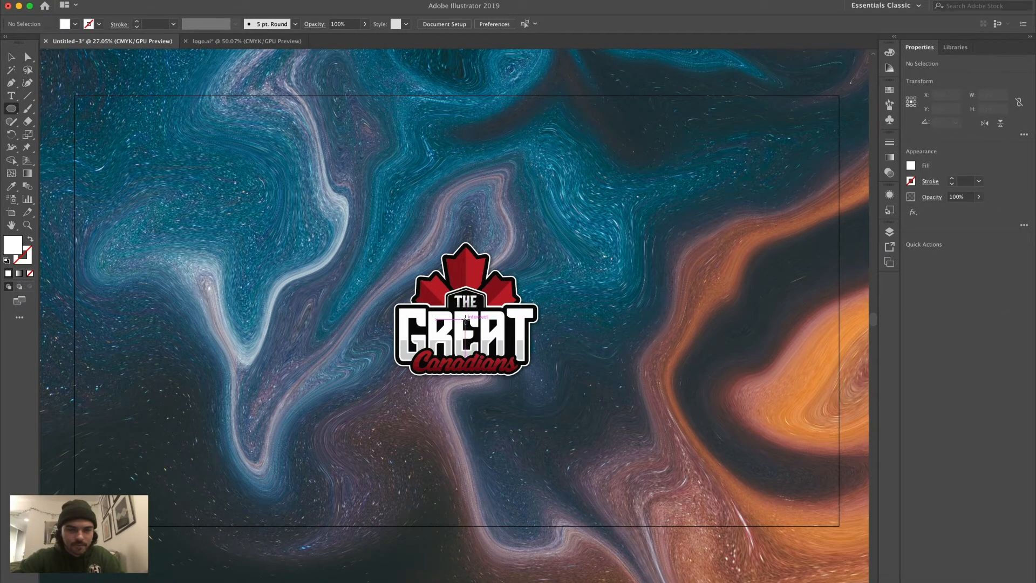
{"action": "left_click_drag", "start_coordinate": [463, 319], "coordinate": [559, 355]}
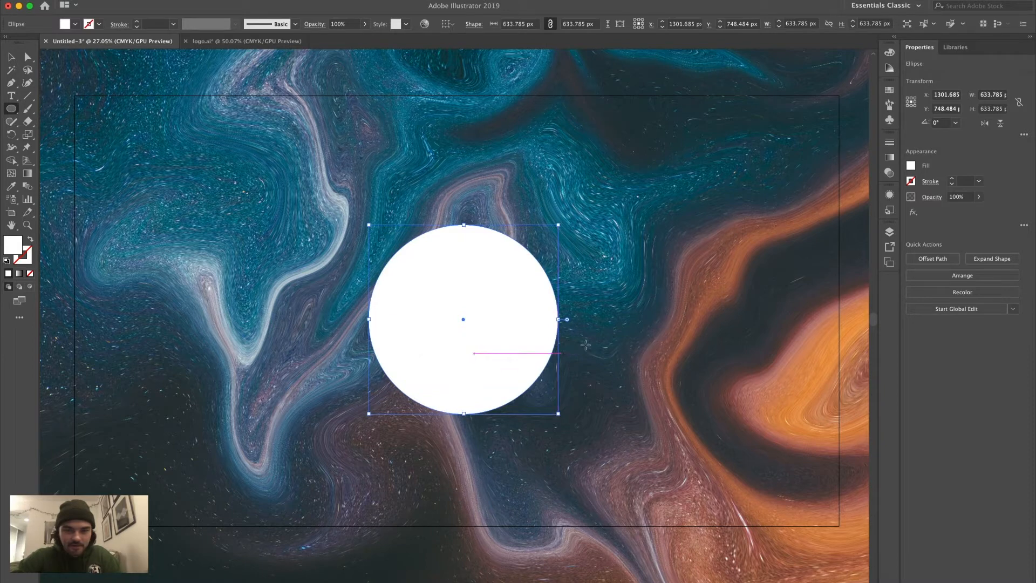
{"action": "left_click", "coordinate": [75, 23]}
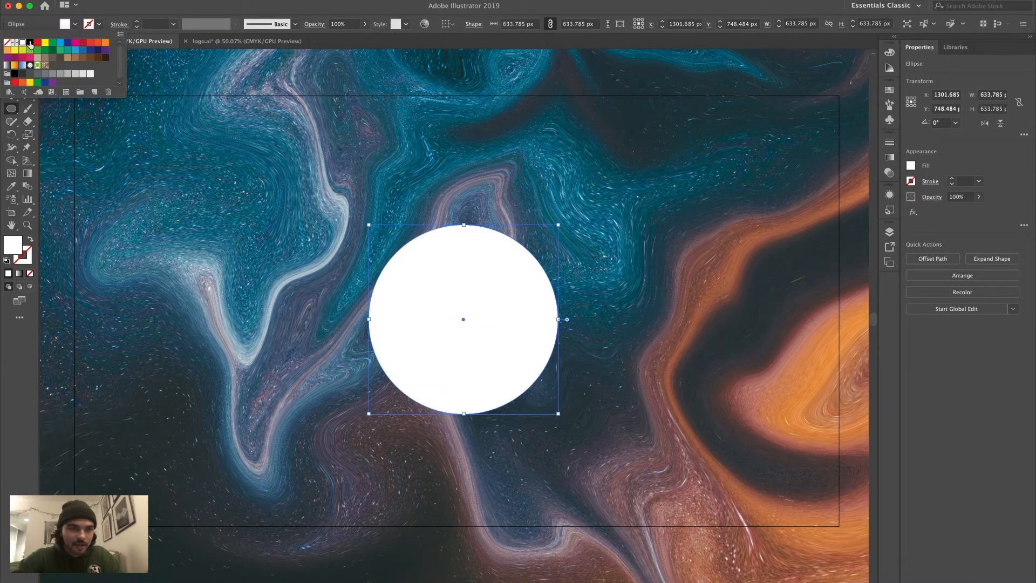
{"action": "left_click", "coordinate": [29, 42]}
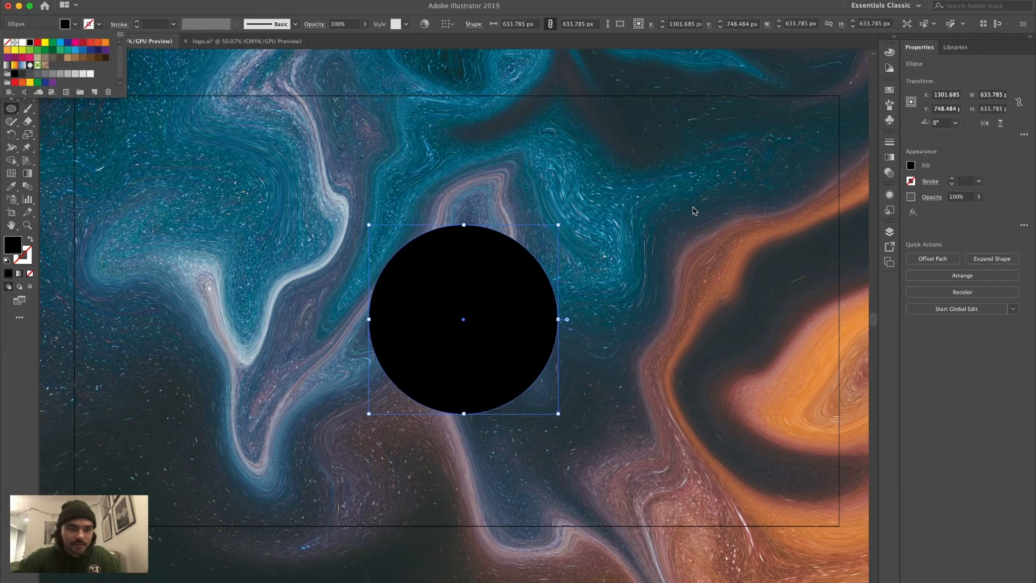
- Set the black circle's blending mode to Multiply and its opacity to 58%
{"action": "left_click", "coordinate": [890, 174]}
{"action": "left_click", "coordinate": [777, 154]}
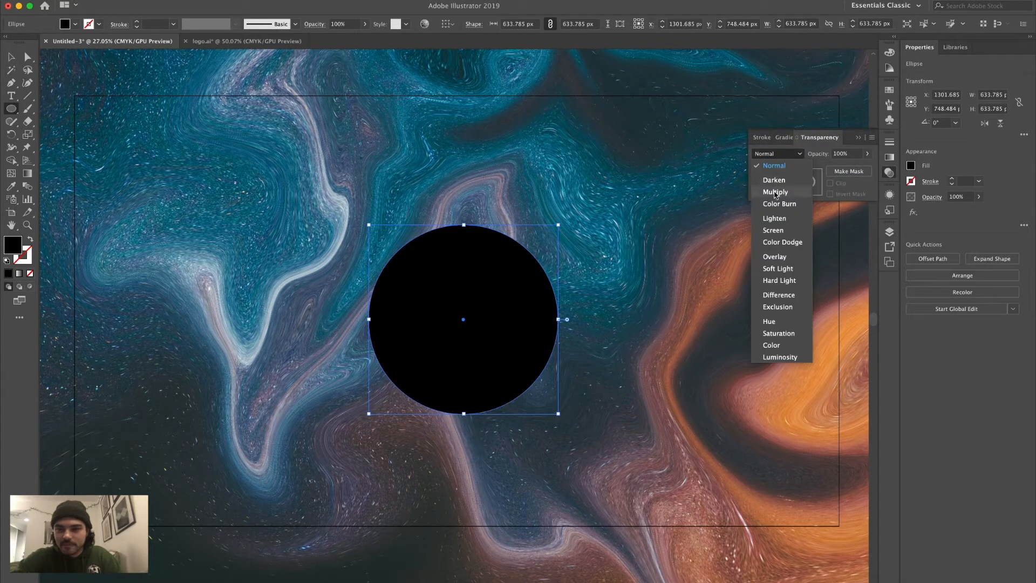
{"action": "left_click", "coordinate": [775, 193]}
{"action": "left_click", "coordinate": [868, 154]}
{"action": "left_click_drag", "start_coordinate": [868, 167], "coordinate": [859, 167]}
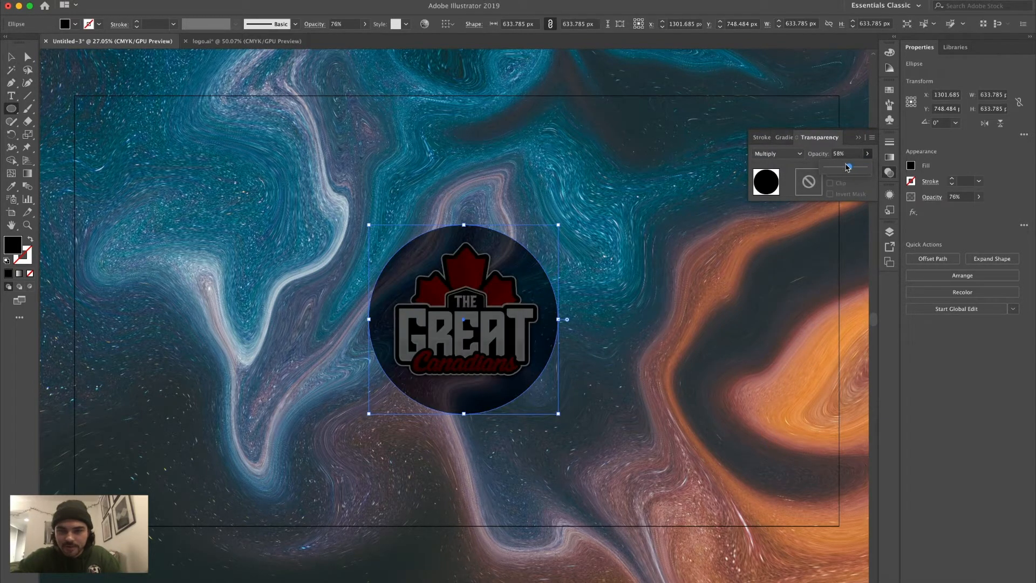
{"action": "left_click", "coordinate": [857, 138]}
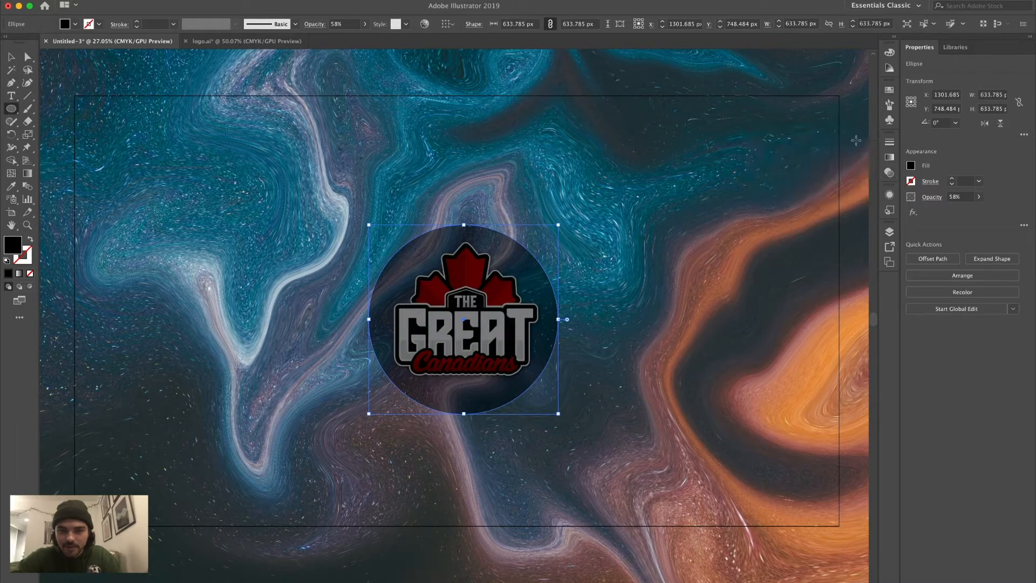
- Send the dark circle behind the logo and its outline, and shift it 5 px to the right
{"action": "key", "text": "super+bracketleft"}
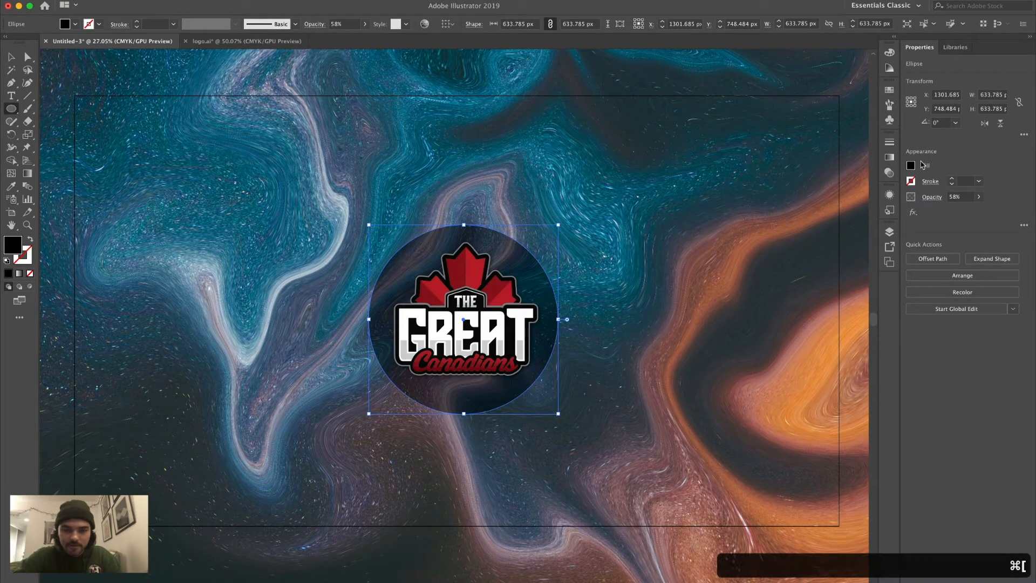
{"action": "key", "text": "super+bracketleft"}
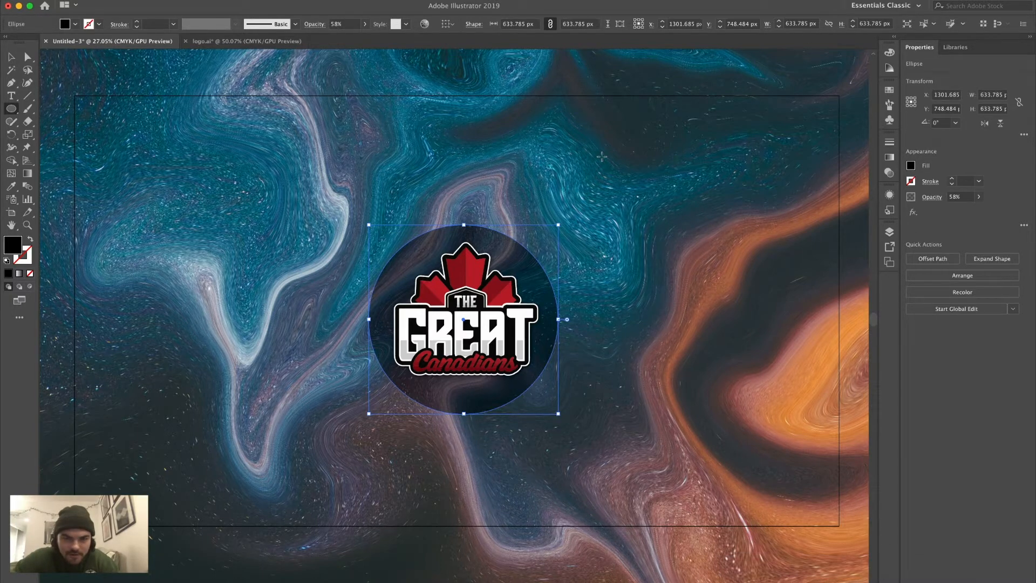
{"action": "left_click", "coordinate": [11, 55]}
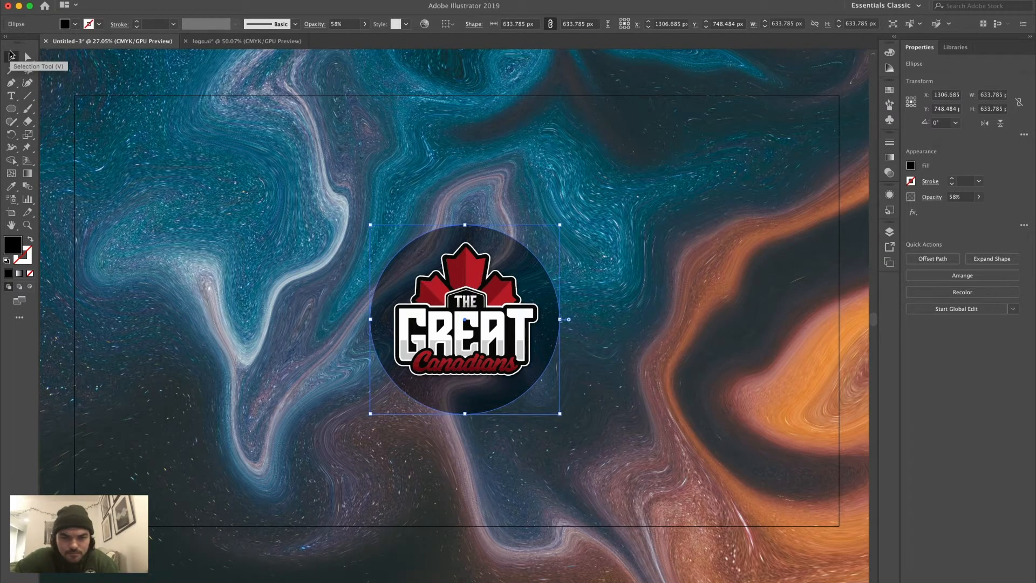
{"action": "left_click", "coordinate": [650, 232]}
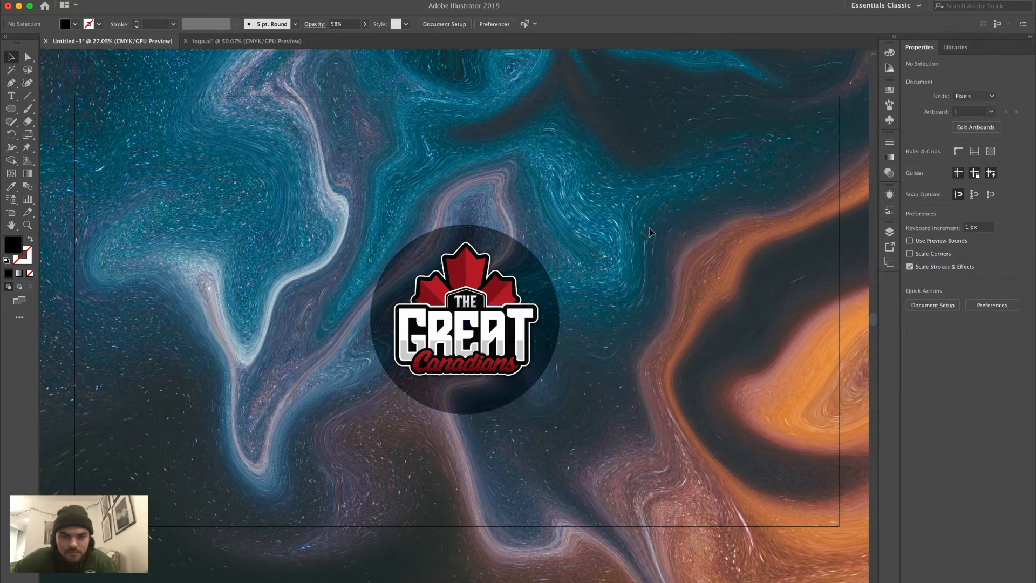
- Nudge the dark circle up 5 px to centre it behind the logo and deselect it
{"action": "left_click", "coordinate": [504, 245]}
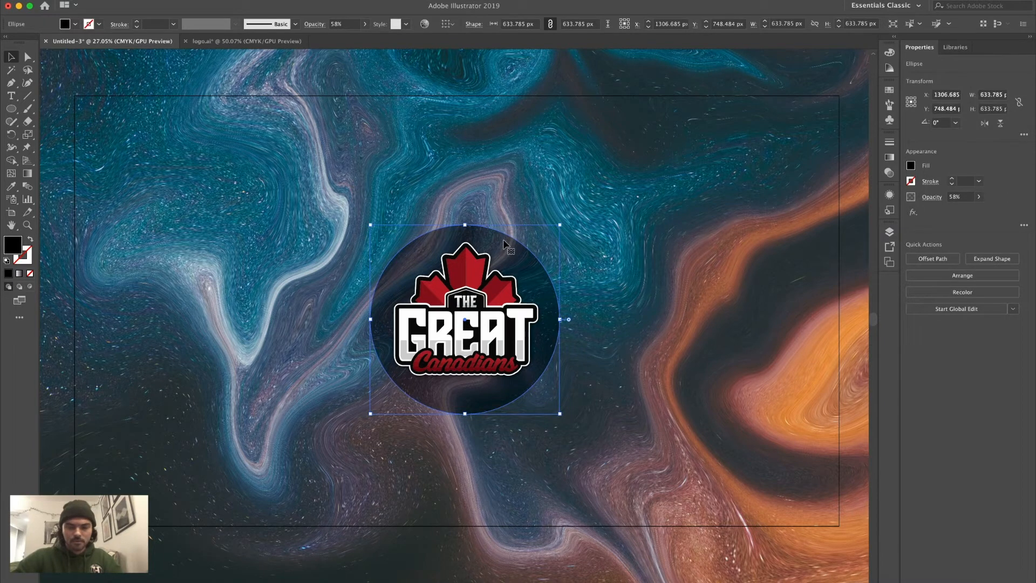
{"action": "key", "text": "Up"}
{"action": "key", "text": "Up"}
{"action": "key", "text": "Up"}
{"action": "key", "text": "Up"}
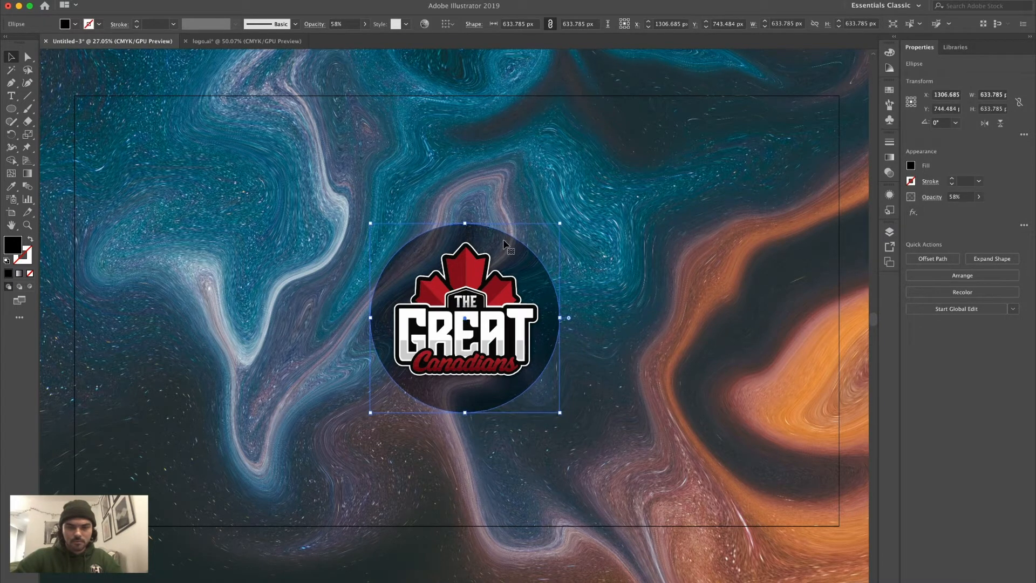
{"action": "left_click", "coordinate": [608, 214]}
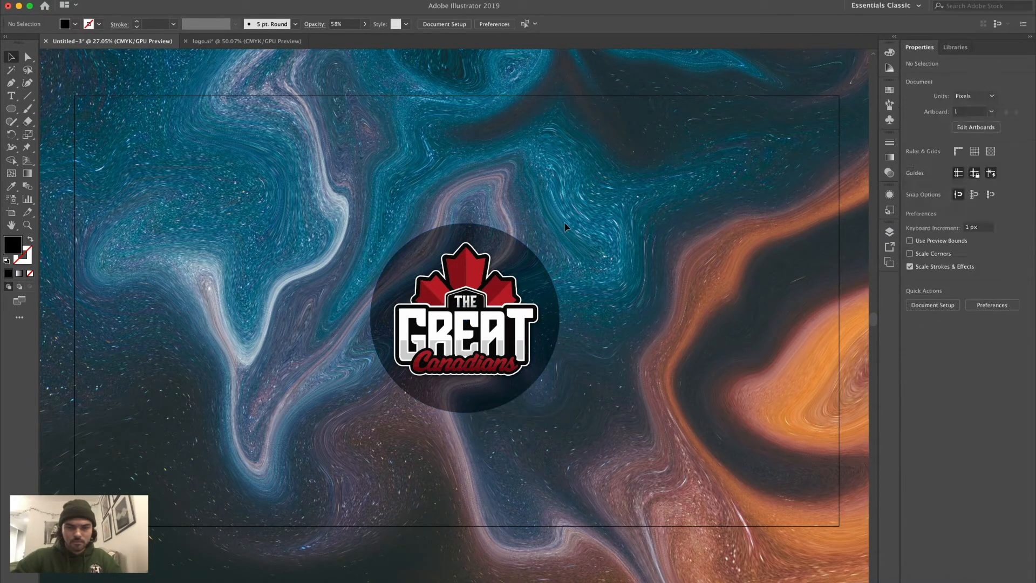
- Duplicate the dark circle and position the copy directly over the original
{"action": "left_click", "coordinate": [515, 248]}
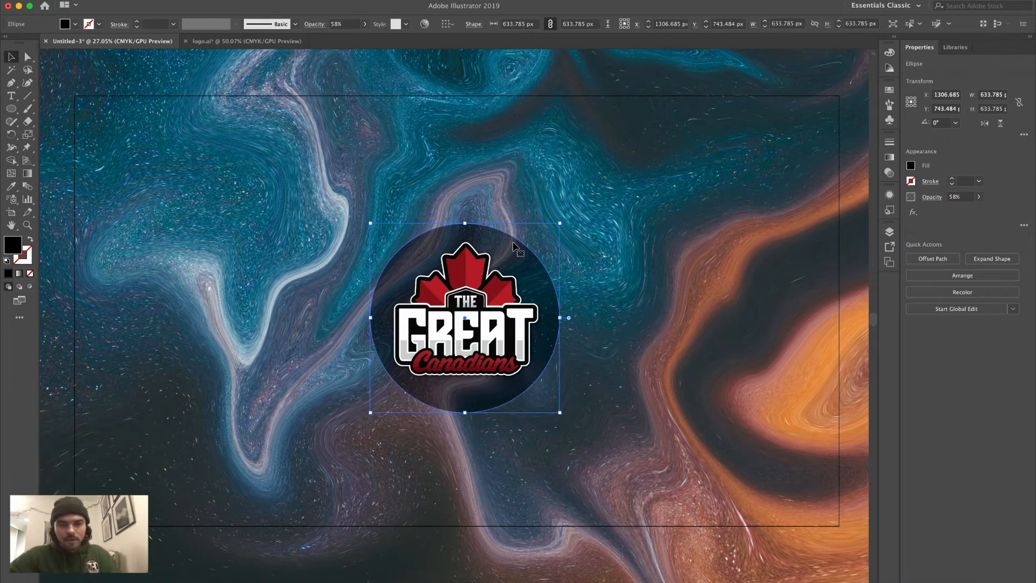
{"action": "key", "text": "super+c"}
{"action": "key", "text": "super+v"}
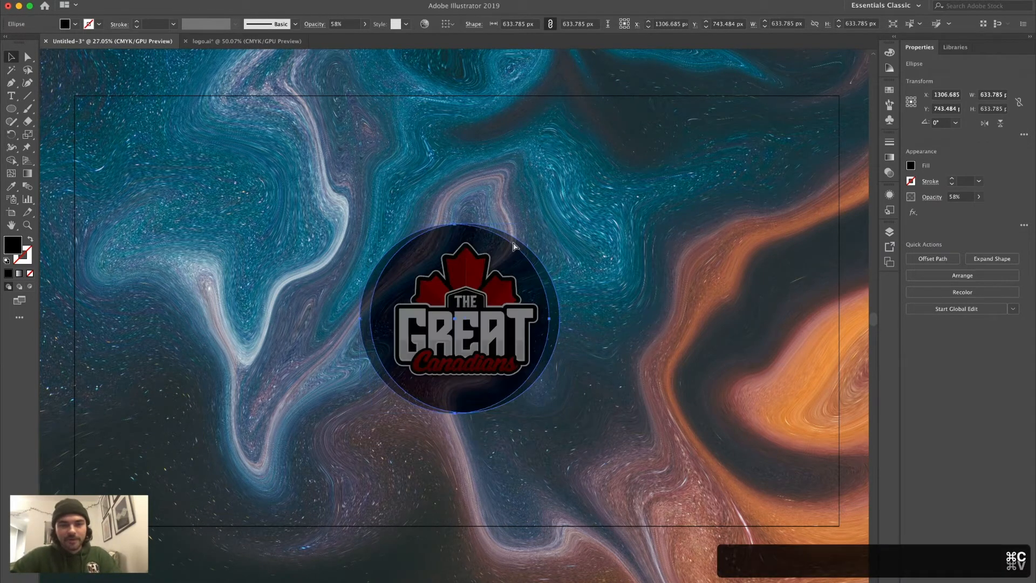
{"action": "left_click_drag", "start_coordinate": [505, 252], "coordinate": [499, 278]}
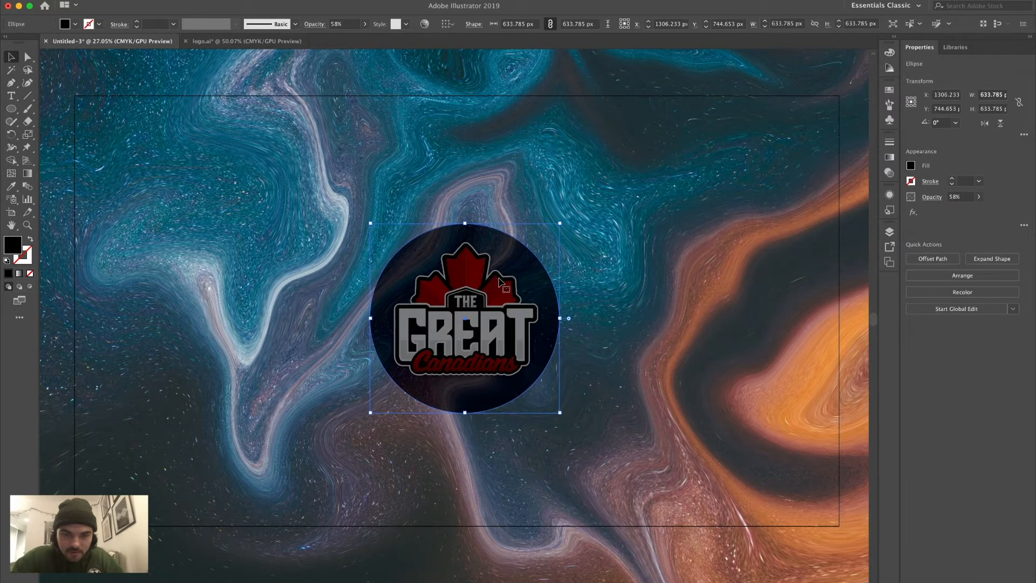
- Enlarge the copied circle around its centre to about 1121 px in diameter and place it behind the logo, just above the background image
{"action": "left_click_drag", "start_coordinate": [560, 223], "coordinate": [728, 134]}
{"action": "key", "text": "super+bracketleft"}
{"action": "key", "text": "super+bracketleft"}
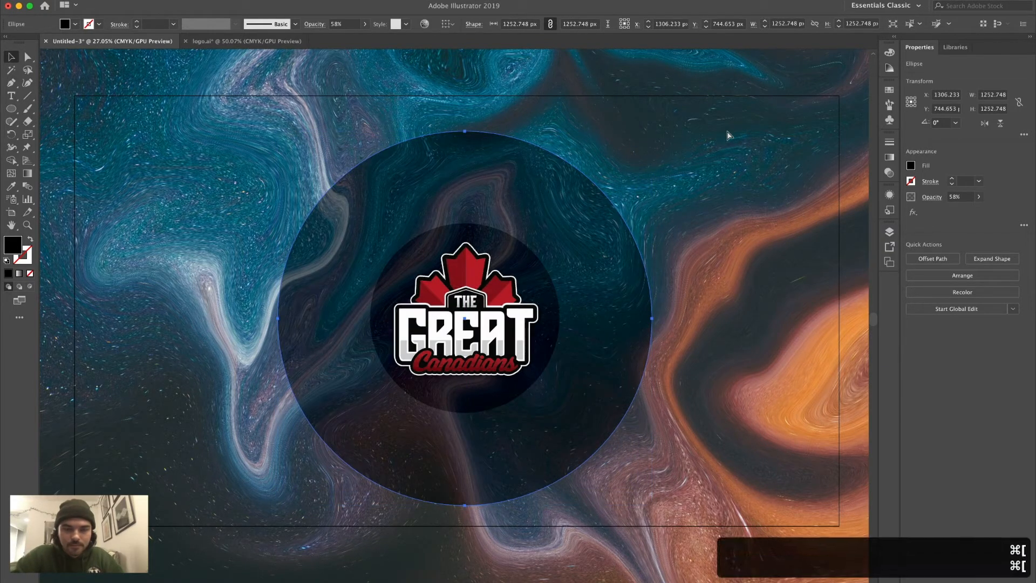
{"action": "key", "text": "super+bracketleft"}
{"action": "key", "text": "super+bracketleft"}
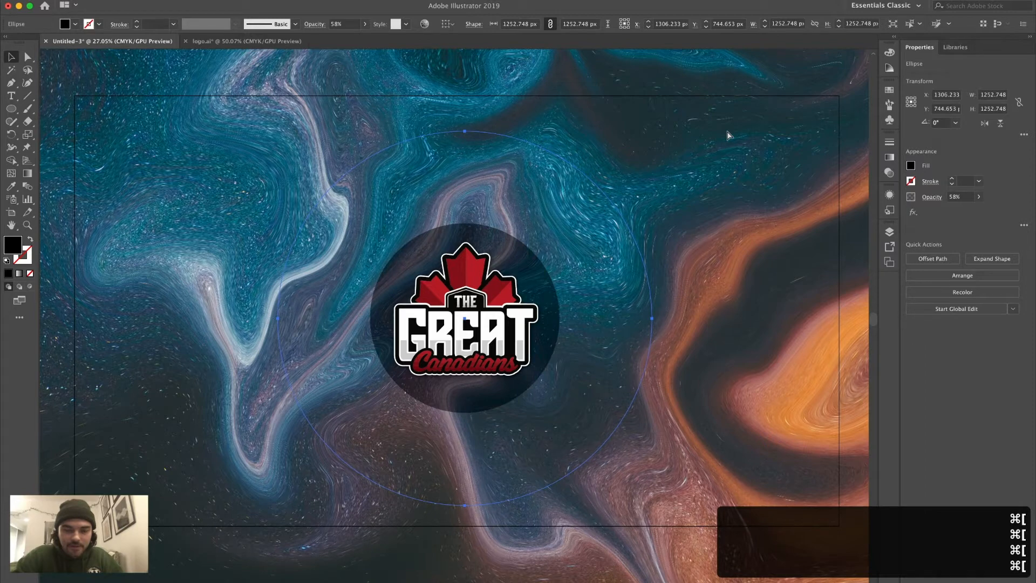
{"action": "key", "text": "super+bracketright"}
{"action": "left_click_drag", "start_coordinate": [652, 131], "coordinate": [633, 145]}
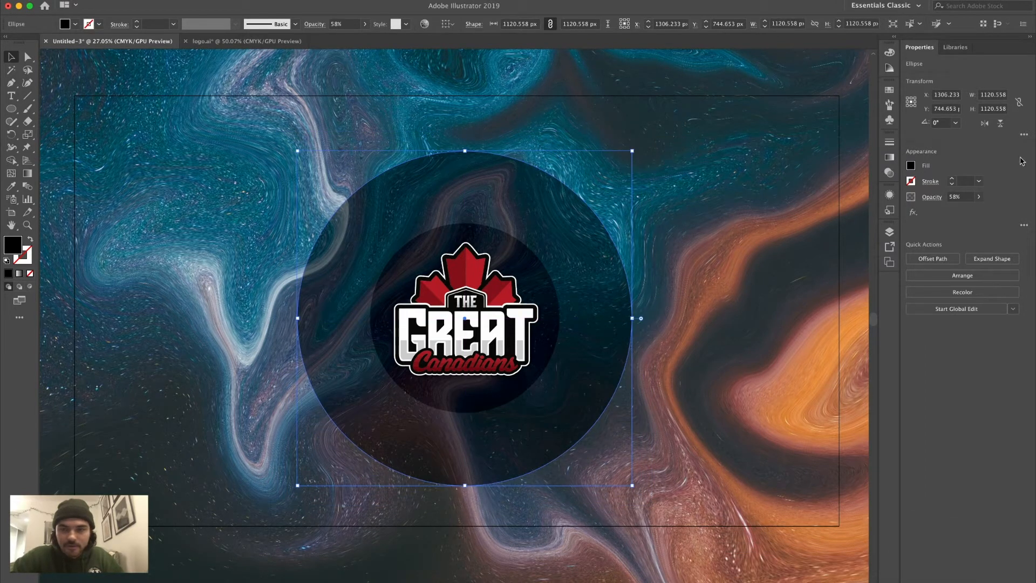
- Set the larger circle's opacity to 25% and scale it down around its centre to about 928 px in diameter
{"action": "left_click", "coordinate": [889, 173]}
{"action": "left_click", "coordinate": [867, 154]}
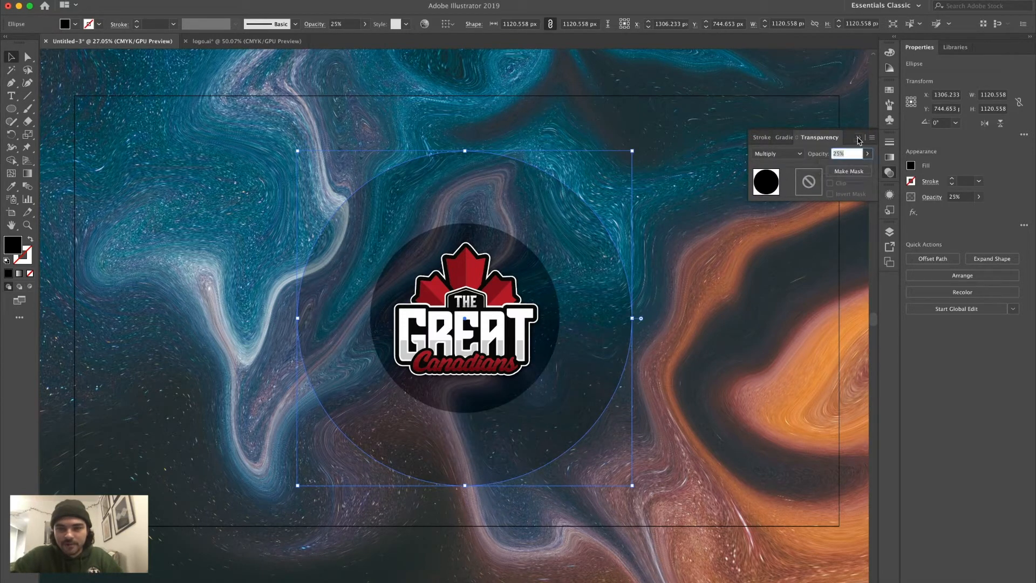
{"action": "left_click_drag", "start_coordinate": [632, 151], "coordinate": [604, 165]}
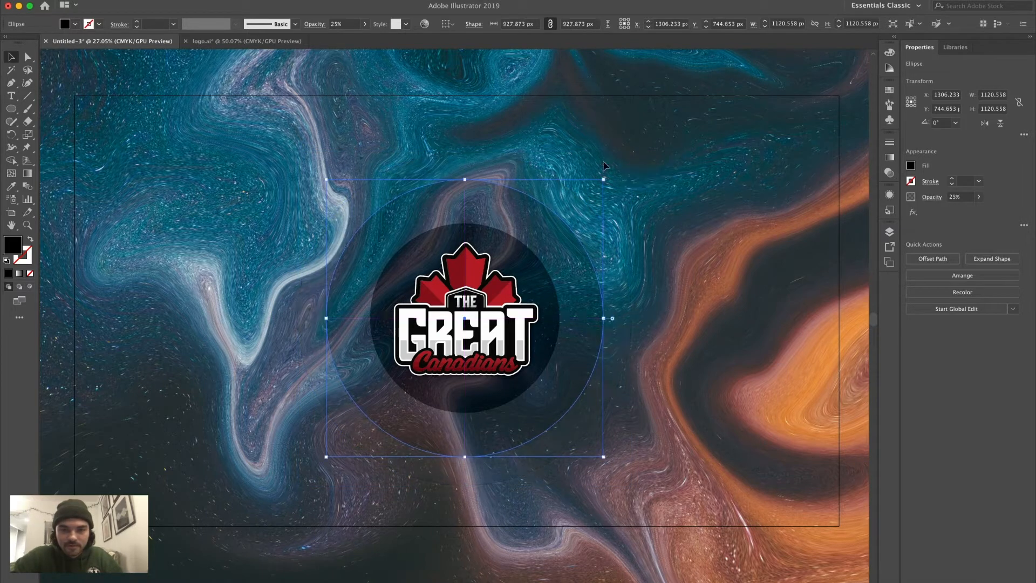
- Lower the inner circle's opacity to 47% and deselect it
{"action": "left_click", "coordinate": [719, 227]}
{"action": "left_click", "coordinate": [534, 274]}
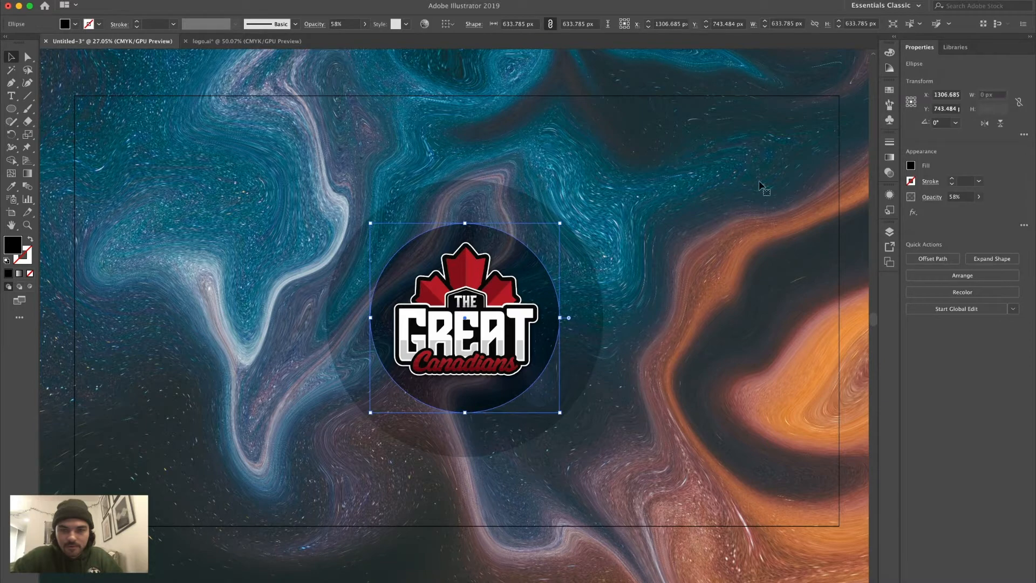
{"action": "left_click", "coordinate": [889, 175]}
{"action": "left_click", "coordinate": [869, 154]}
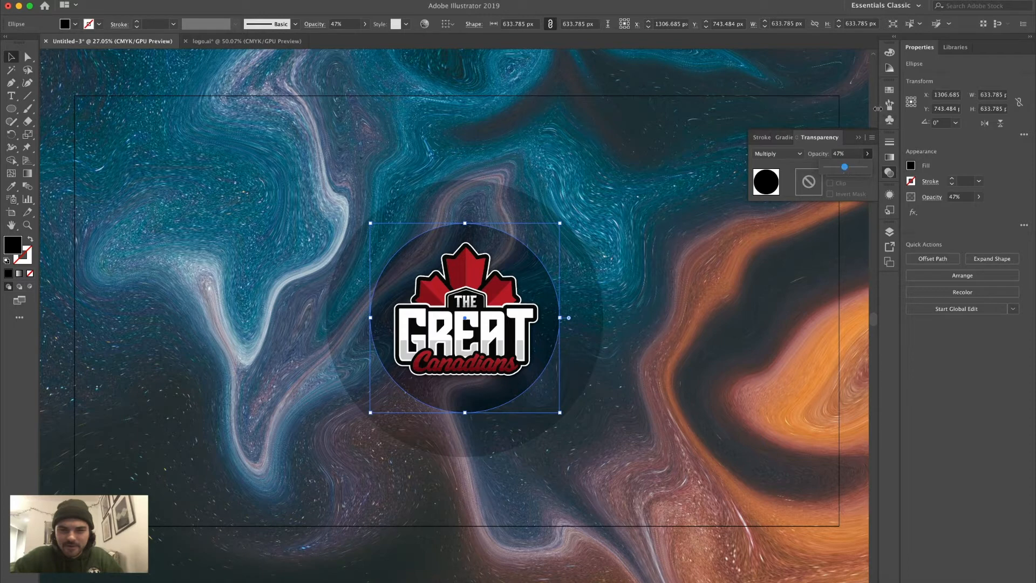
{"action": "left_click", "coordinate": [955, 66]}
{"action": "left_click", "coordinate": [679, 159]}
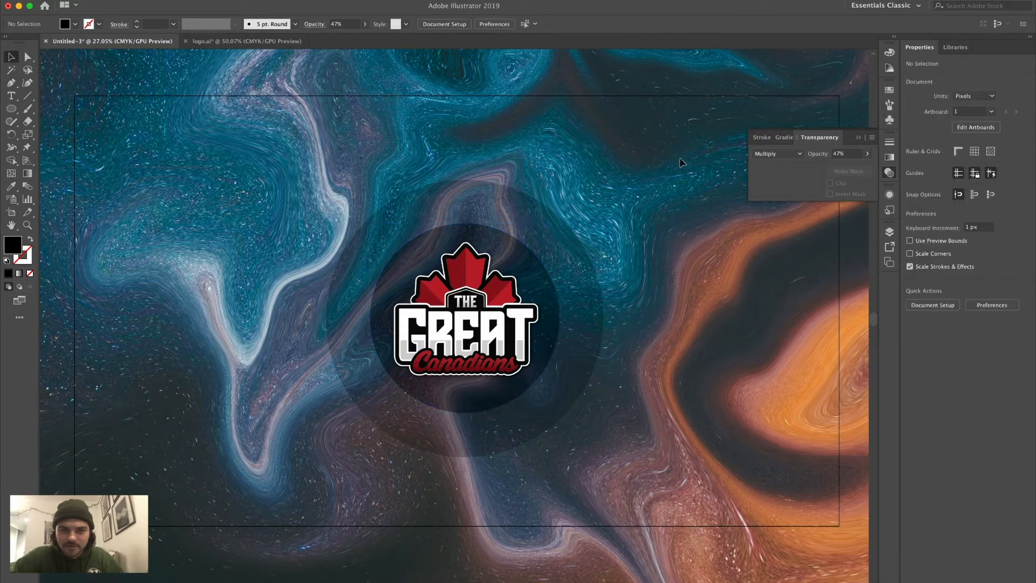
- Raise the outer circle's opacity to 36% and deselect it
{"action": "left_click", "coordinate": [575, 258]}
{"action": "left_click", "coordinate": [866, 154]}
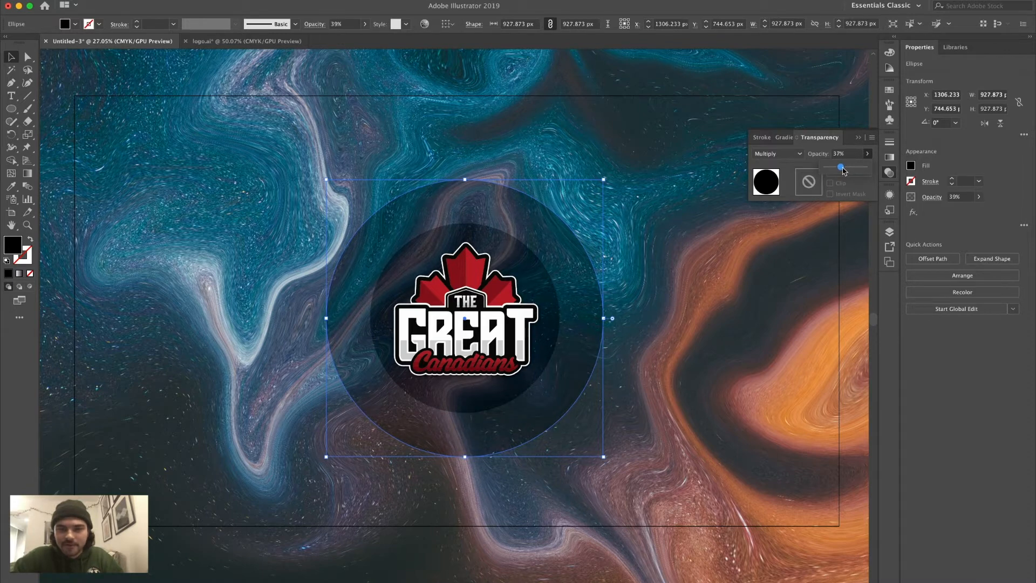
{"action": "left_click", "coordinate": [858, 139]}
{"action": "left_click", "coordinate": [858, 139]}
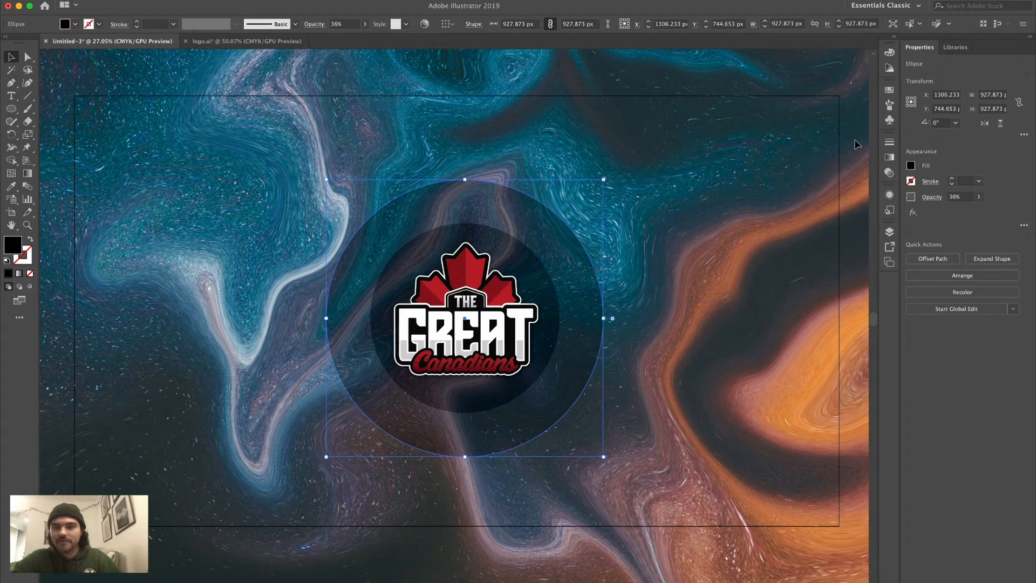
{"action": "left_click", "coordinate": [858, 139]}
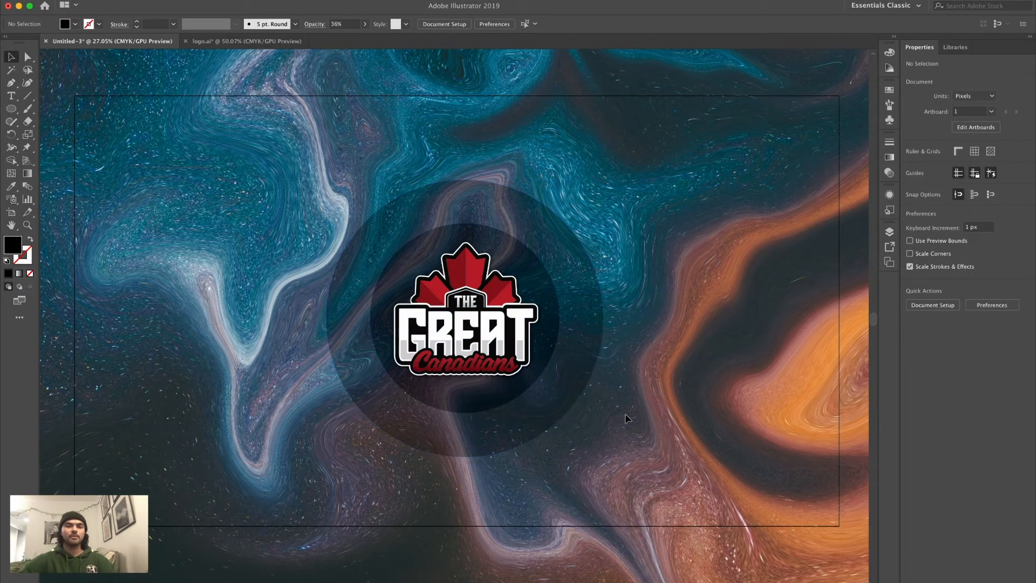
- Duplicate the outer circle, align the copy over it with a 2 px nudge to the right, and send it behind the logo
{"action": "left_click", "coordinate": [572, 318]}
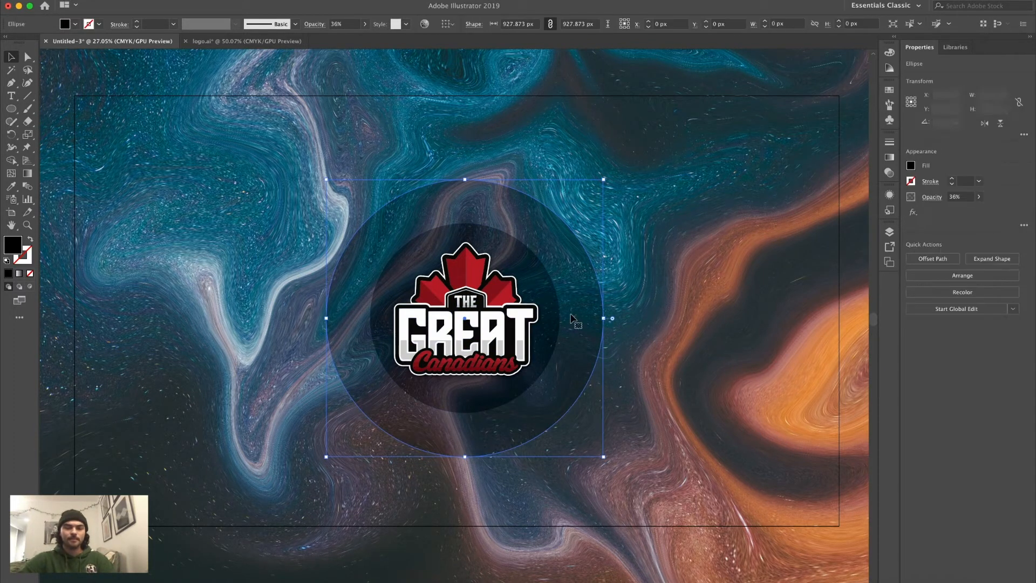
{"action": "key", "text": "ctrl+c"}
{"action": "key", "text": "ctrl+v"}
{"action": "left_click_drag", "start_coordinate": [555, 260], "coordinate": [560, 261]}
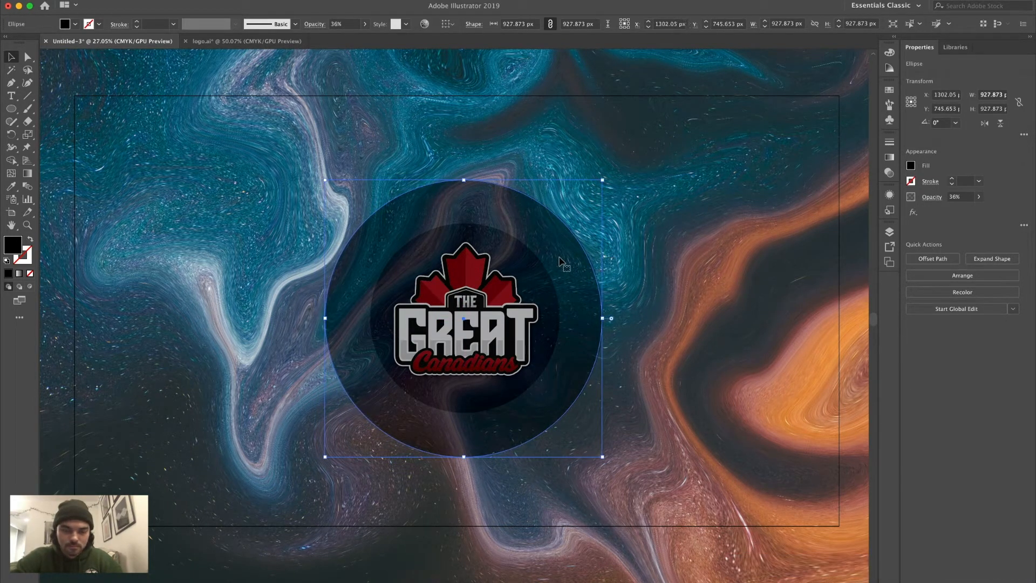
{"action": "key", "text": "ctrl+bracketleft"}
{"action": "key", "text": "ctrl+bracketleft"}
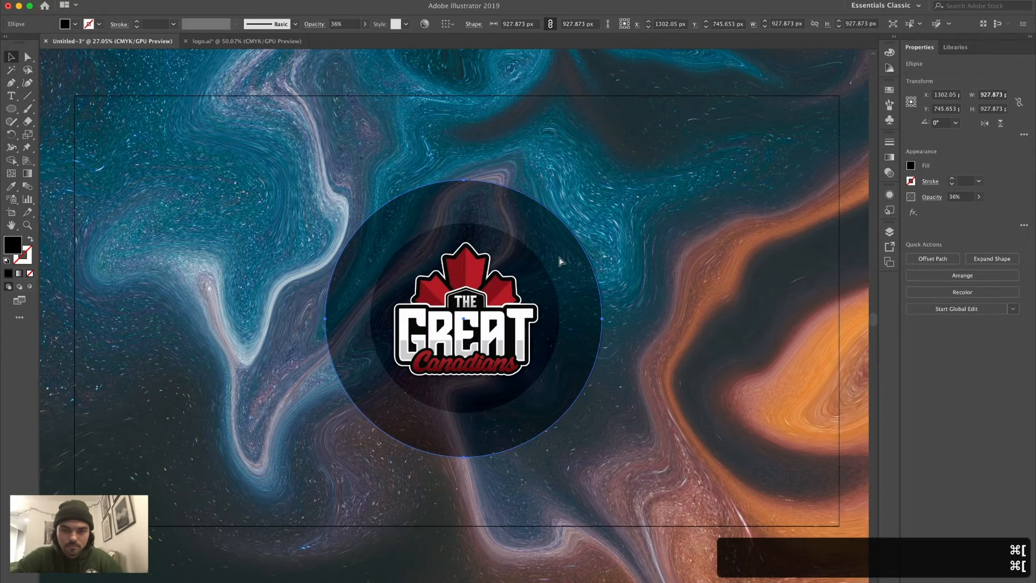
{"action": "key", "text": "Right"}
{"action": "key", "text": "Right"}
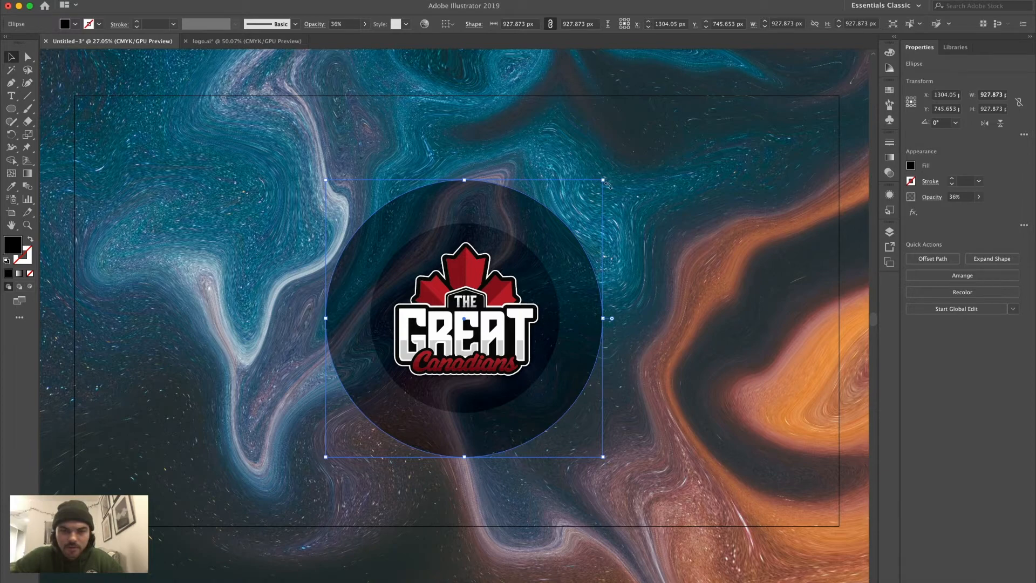
- Enlarge the new circle around its centre to about 1221 px in diameter as a third outer ring
{"action": "scroll", "coordinate": [523, 284], "scroll_direction": "up", "scroll_amount": 3}
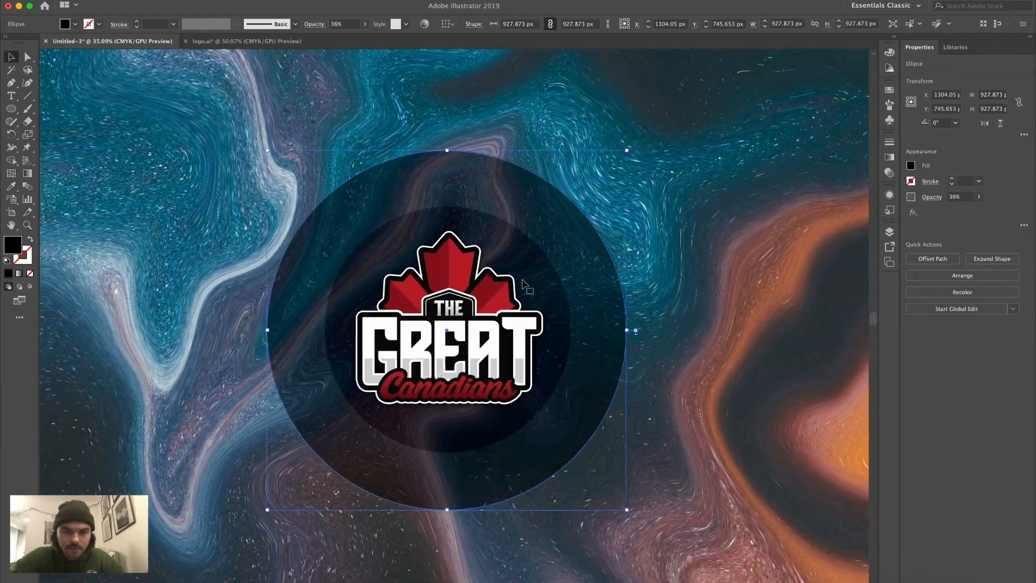
{"action": "scroll", "coordinate": [523, 284], "scroll_direction": "left", "scroll_amount": 2}
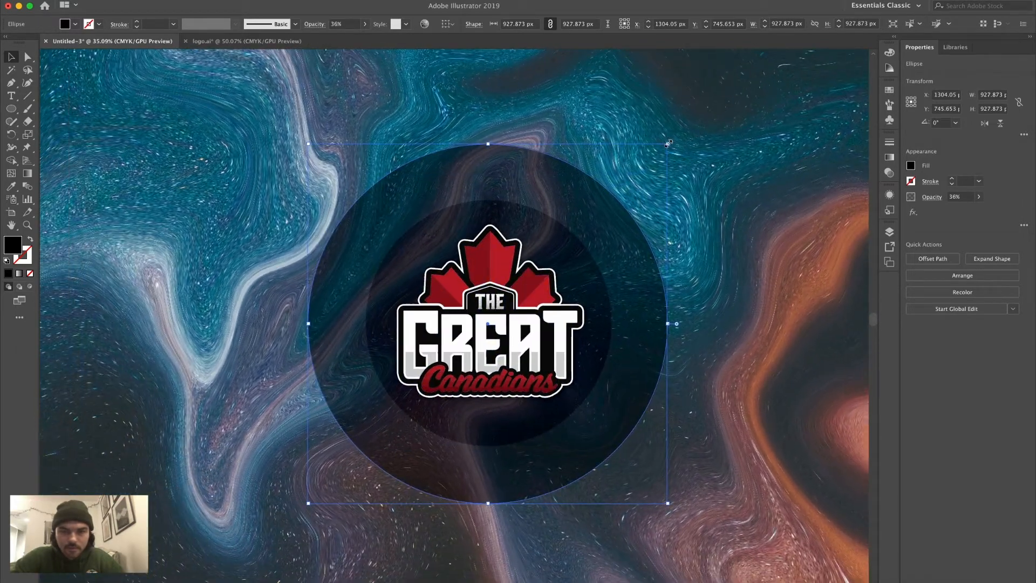
{"action": "left_click_drag", "start_coordinate": [667, 143], "coordinate": [756, 88]}
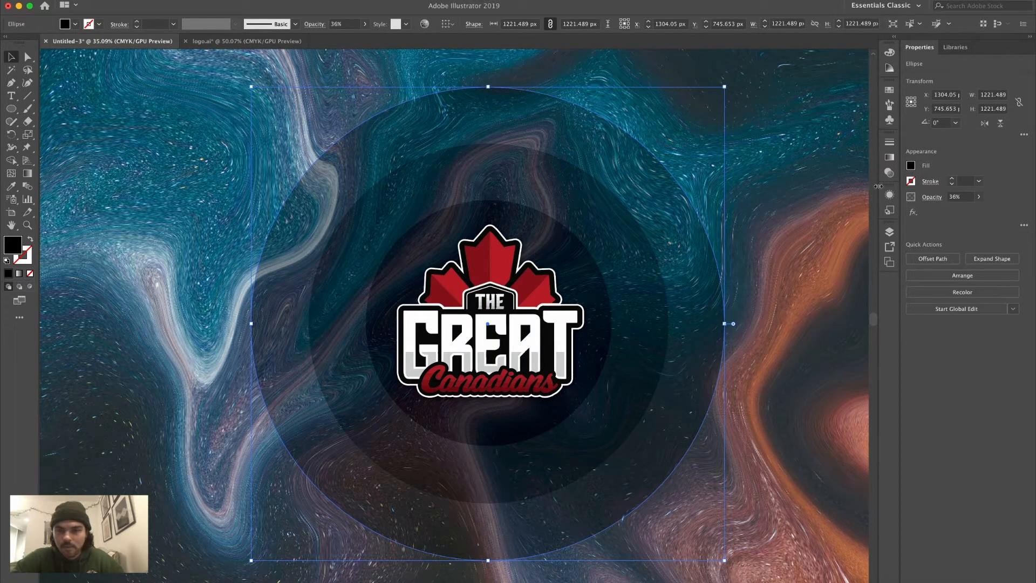
- Lower the largest circle's opacity to 26% and deselect it
{"action": "left_click", "coordinate": [889, 172]}
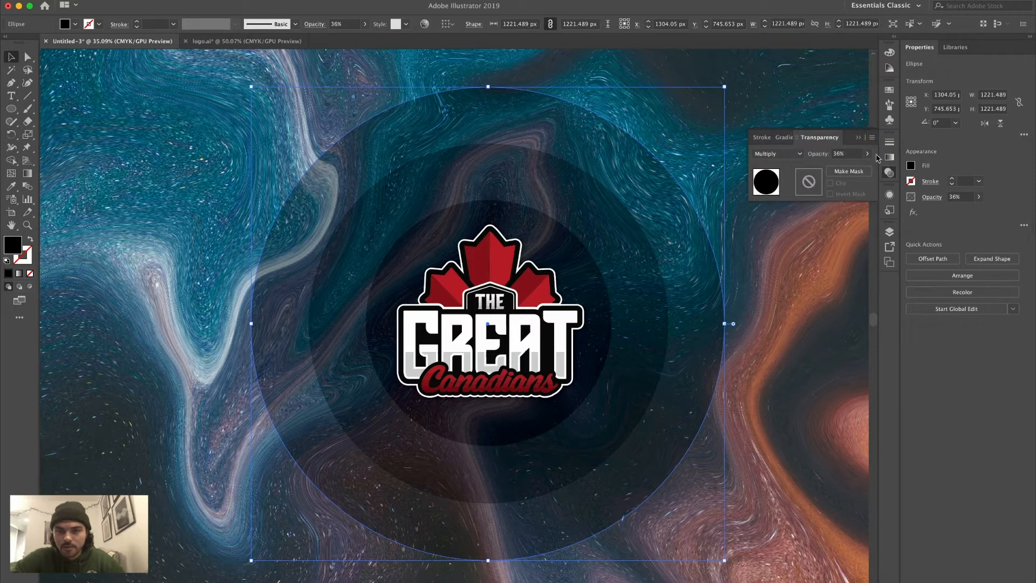
{"action": "left_click", "coordinate": [868, 154]}
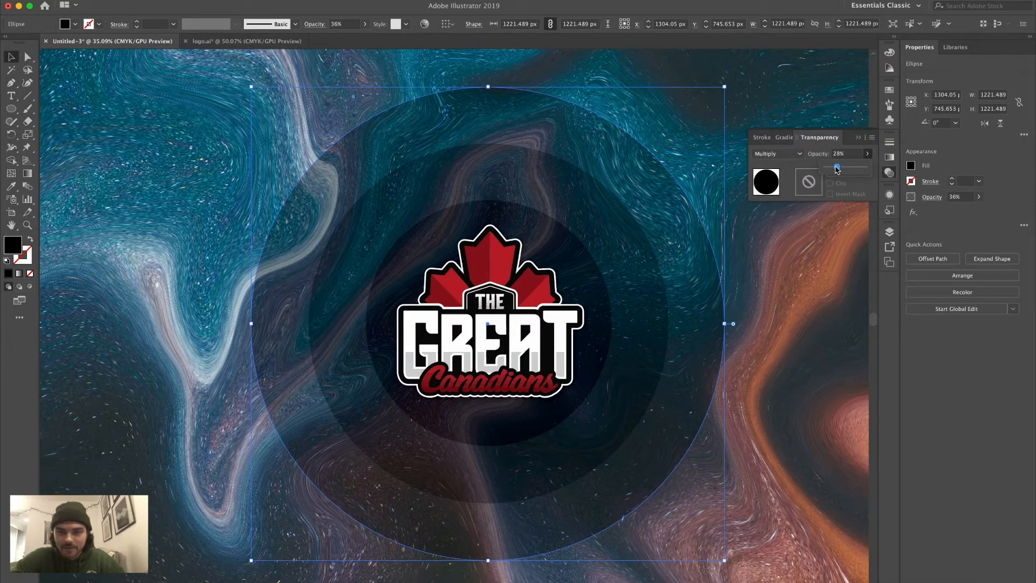
{"action": "left_click_drag", "start_coordinate": [837, 170], "coordinate": [835, 170]}
{"action": "left_click", "coordinate": [860, 138]}
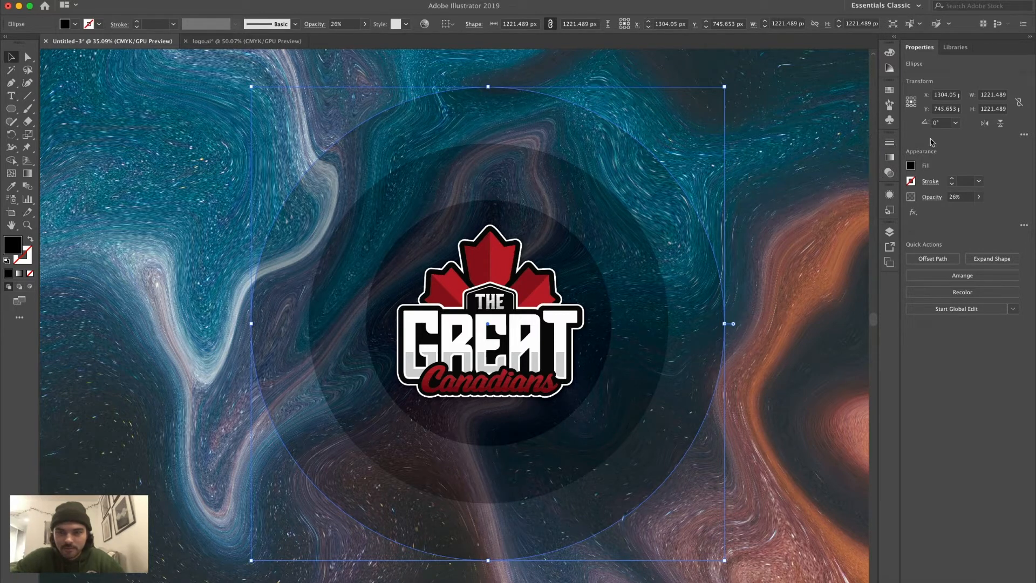
{"action": "left_click", "coordinate": [781, 164]}
{"action": "scroll", "coordinate": [757, 202], "scroll_direction": "down", "scroll_amount": 2}
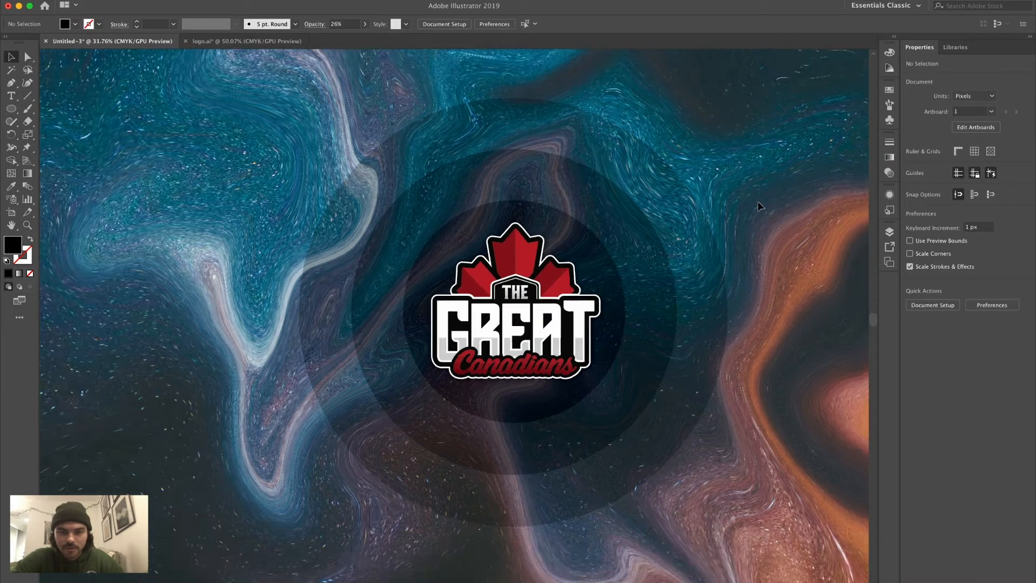
{"action": "scroll", "coordinate": [757, 202], "scroll_direction": "down", "scroll_amount": 2}
{"action": "scroll", "coordinate": [757, 200], "scroll_direction": "right", "scroll_amount": 2}
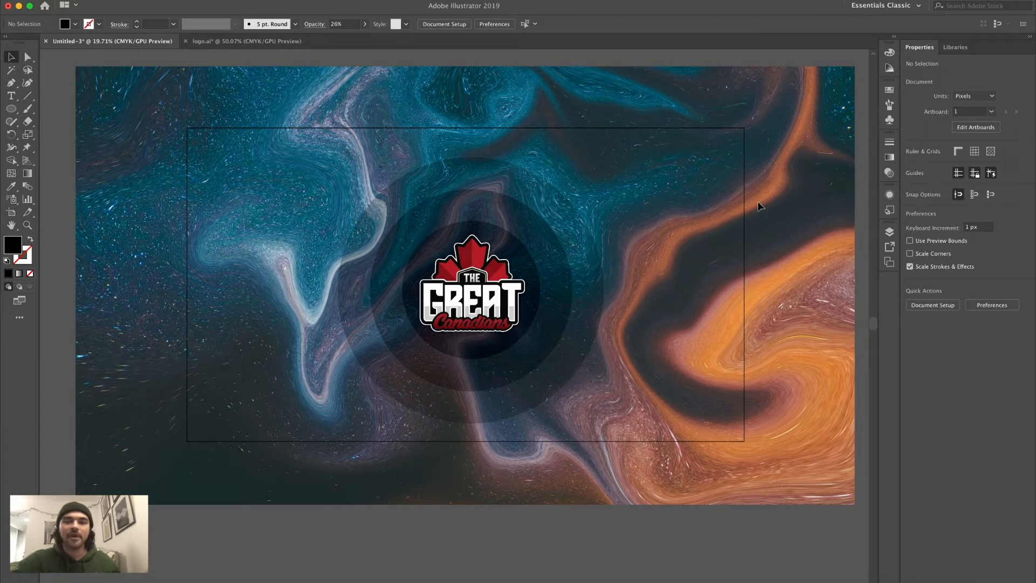
{"action": "left_click", "coordinate": [554, 197]}
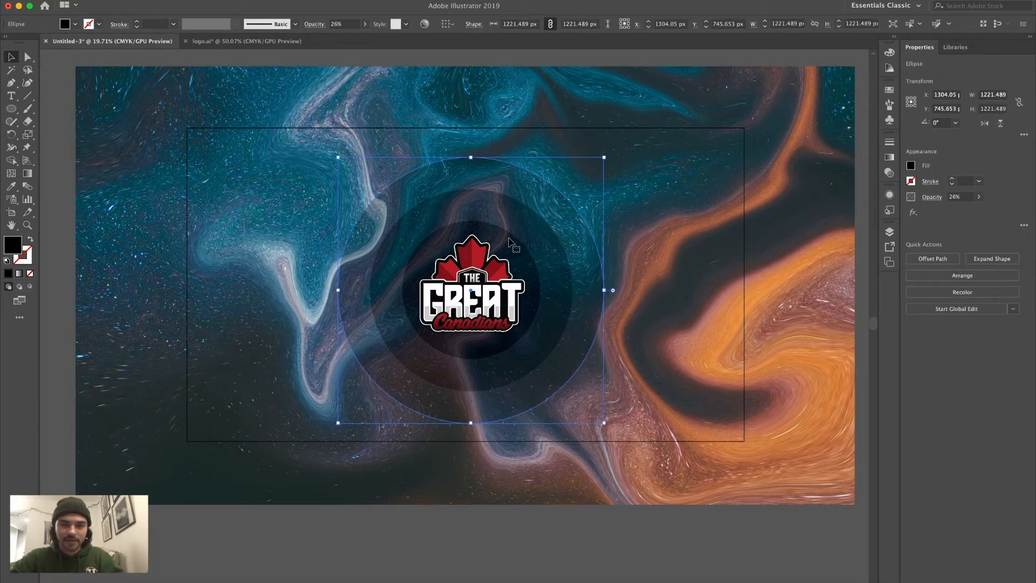
{"action": "left_click", "coordinate": [706, 543]}
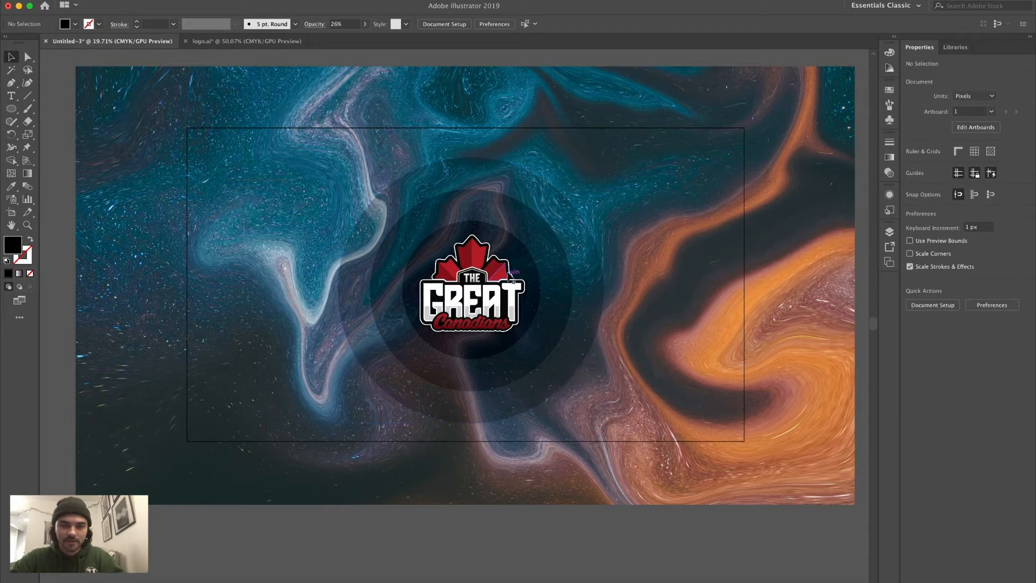
- Send the largest circle three levels backward in the stacking order, bring it forward one level, and deselect it
{"action": "left_click", "coordinate": [27, 56]}
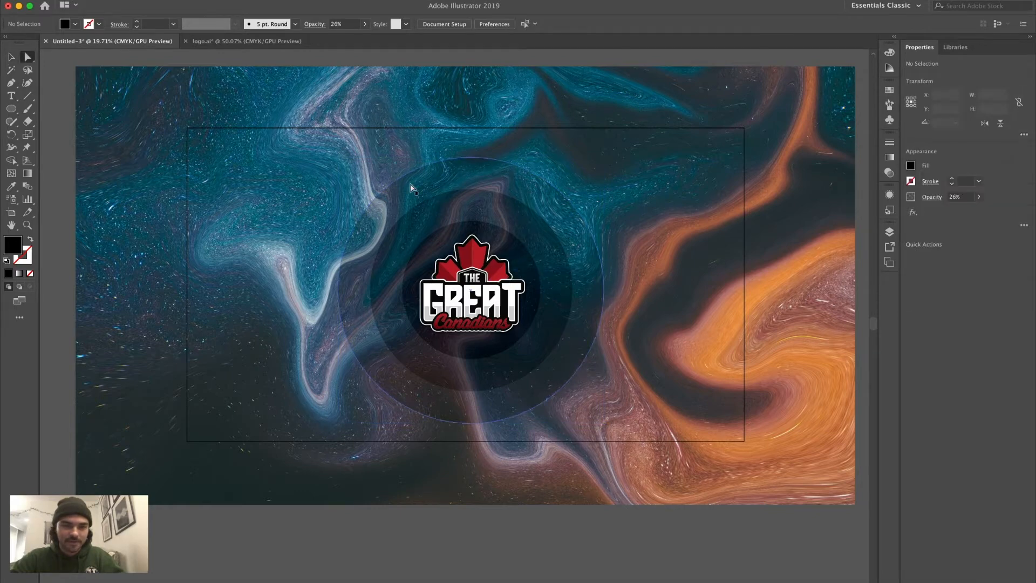
{"action": "left_click", "coordinate": [438, 173]}
{"action": "key", "text": "super+bracketleft"}
{"action": "key", "text": "super+bracketleft"}
{"action": "key", "text": "super+bracketleft"}
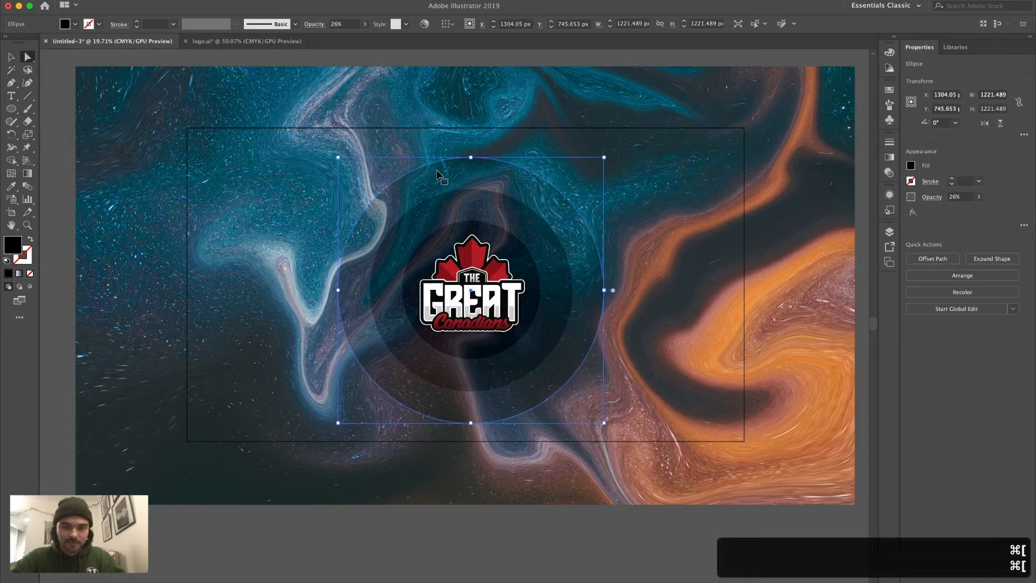
{"action": "key", "text": "super+bracketright"}
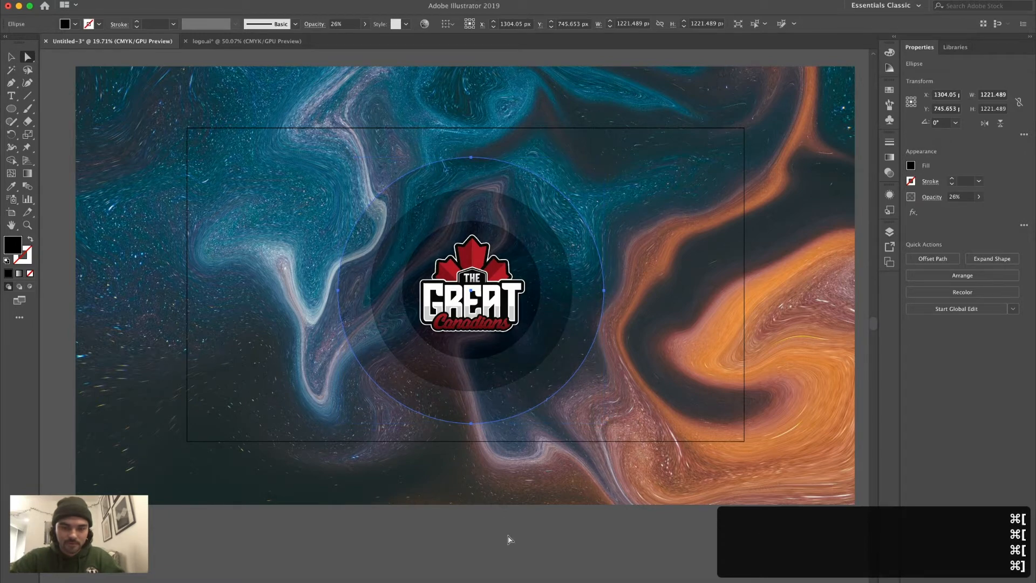
{"action": "left_click", "coordinate": [508, 537]}
- Select the three concentric circles behind the logo, group them, and lock the group
{"action": "left_click", "coordinate": [521, 247]}
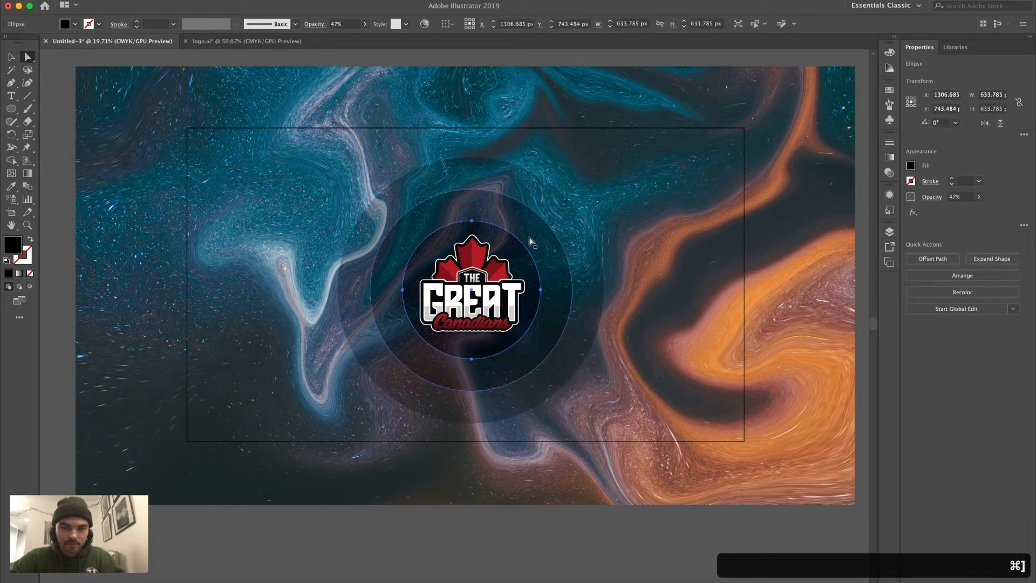
{"action": "left_click", "coordinate": [558, 197]}
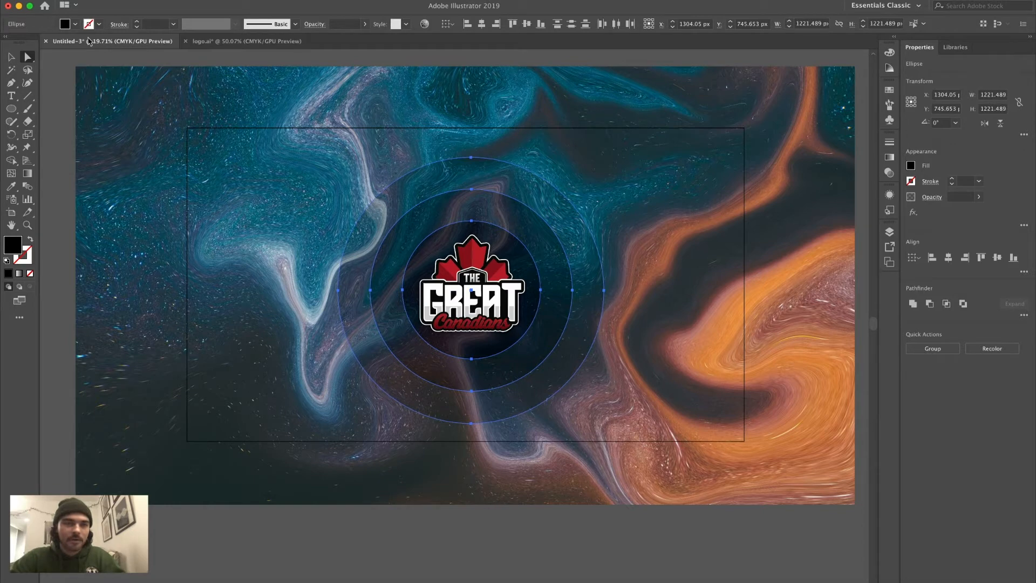
{"action": "left_click", "coordinate": [129, 0]}
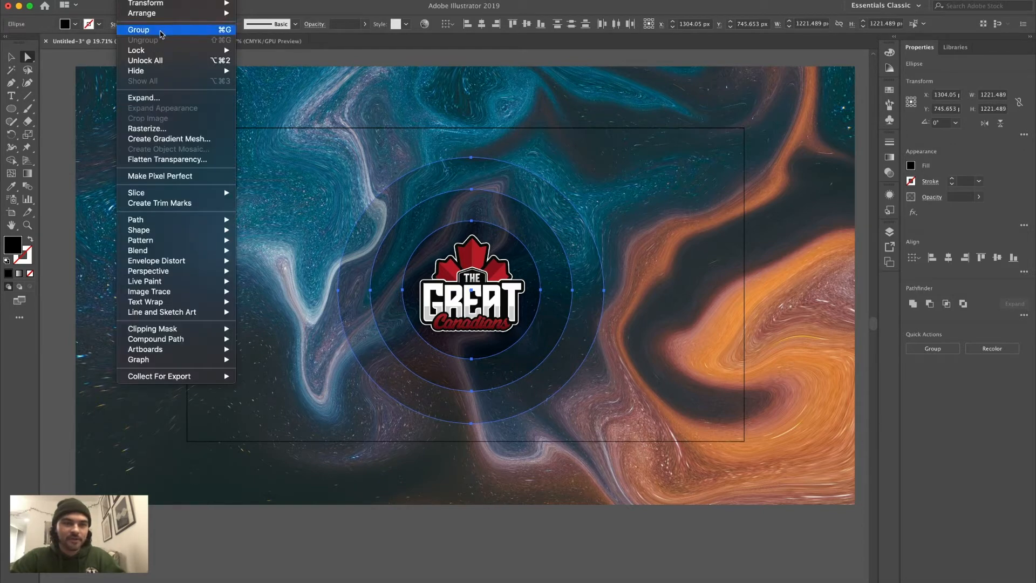
{"action": "left_click", "coordinate": [160, 33]}
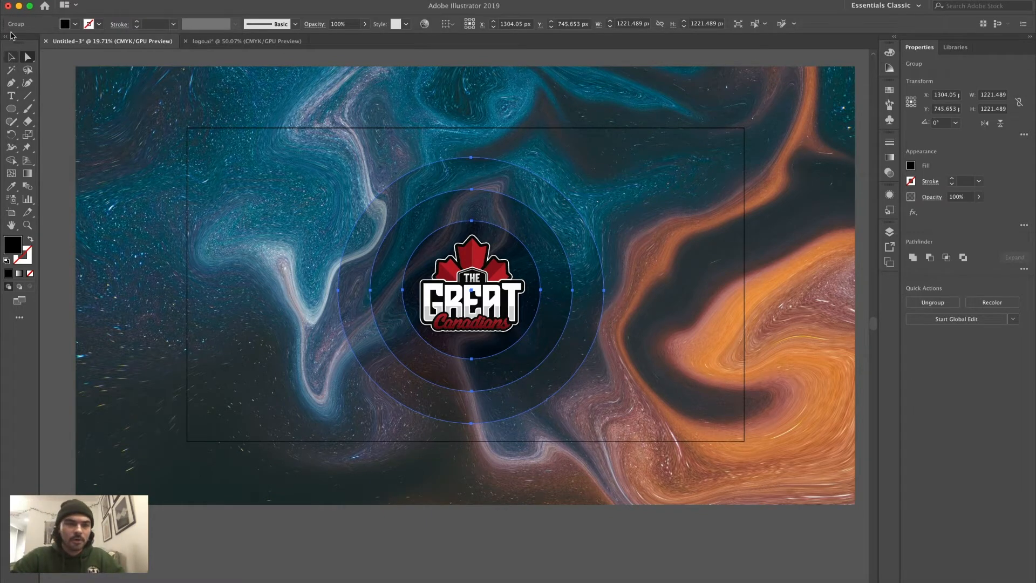
{"action": "left_click", "coordinate": [129, 1]}
{"action": "mouse_move", "coordinate": [186, 53]}
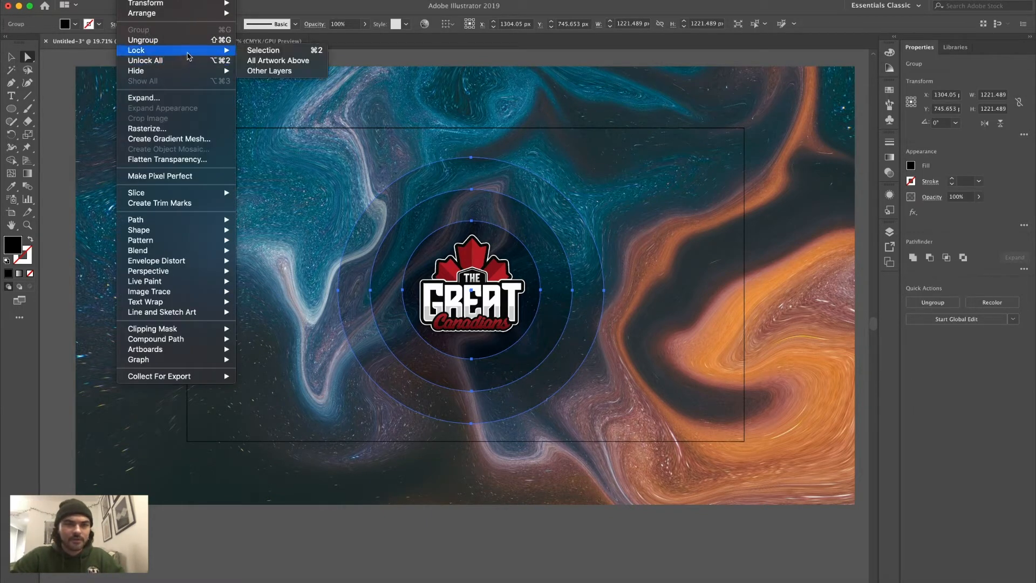
{"action": "left_click", "coordinate": [262, 50]}
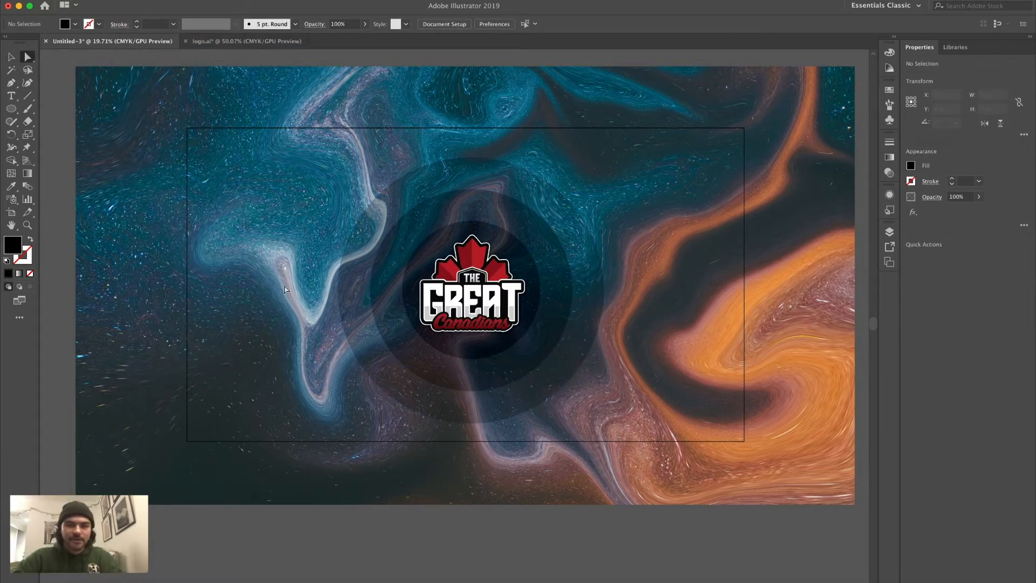
- Draw seven scattered black circles left of the logo, ranging from about 49 to 485 px in diameter
{"action": "scroll", "coordinate": [454, 313], "scroll_direction": "up", "scroll_amount": 3}
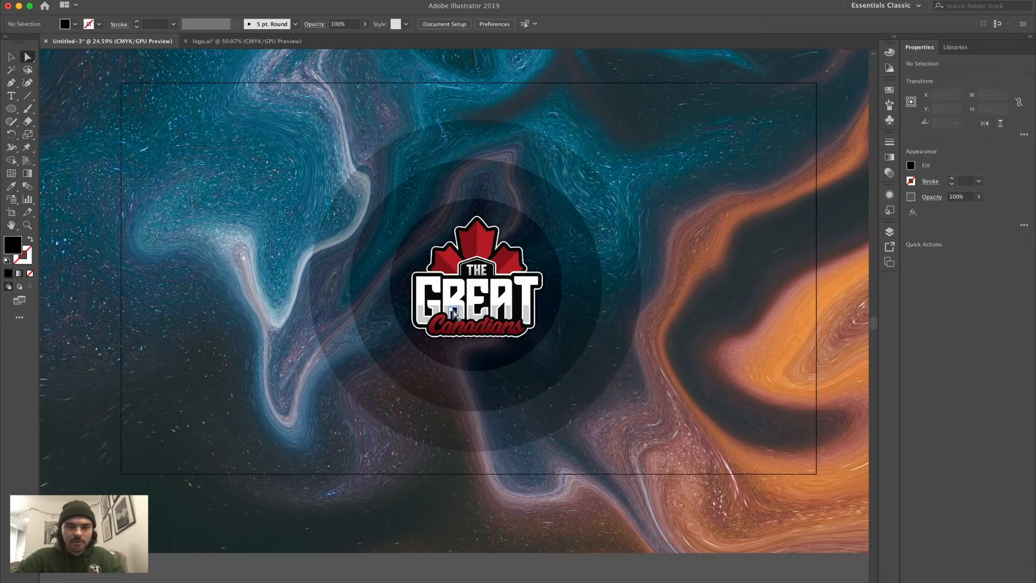
{"action": "scroll", "coordinate": [463, 292], "scroll_direction": "up", "scroll_amount": 2}
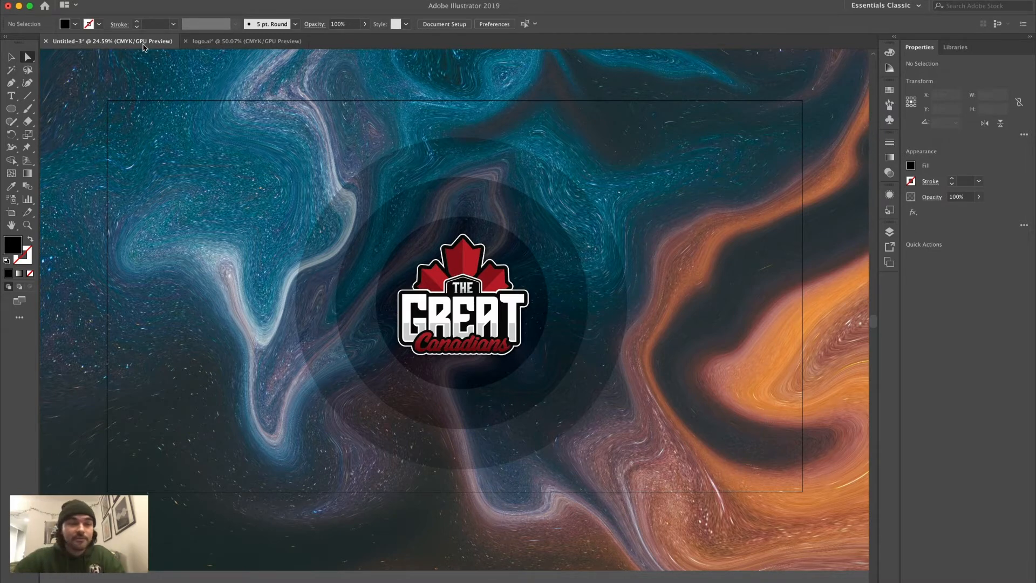
{"action": "left_click", "coordinate": [12, 108]}
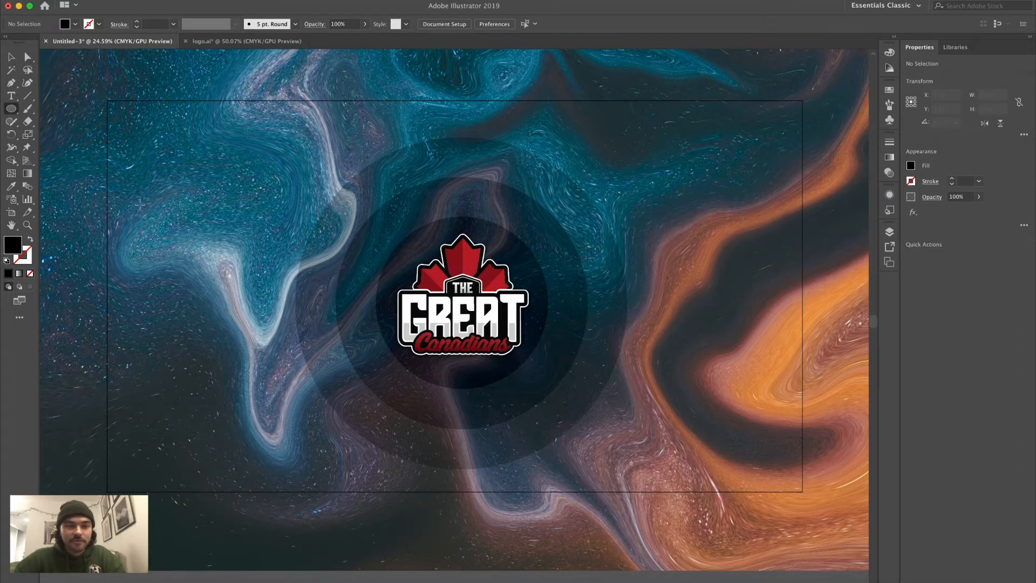
{"action": "left_click_drag", "start_coordinate": [152, 206], "coordinate": [193, 221]}
{"action": "left_click_drag", "start_coordinate": [221, 152], "coordinate": [287, 170]}
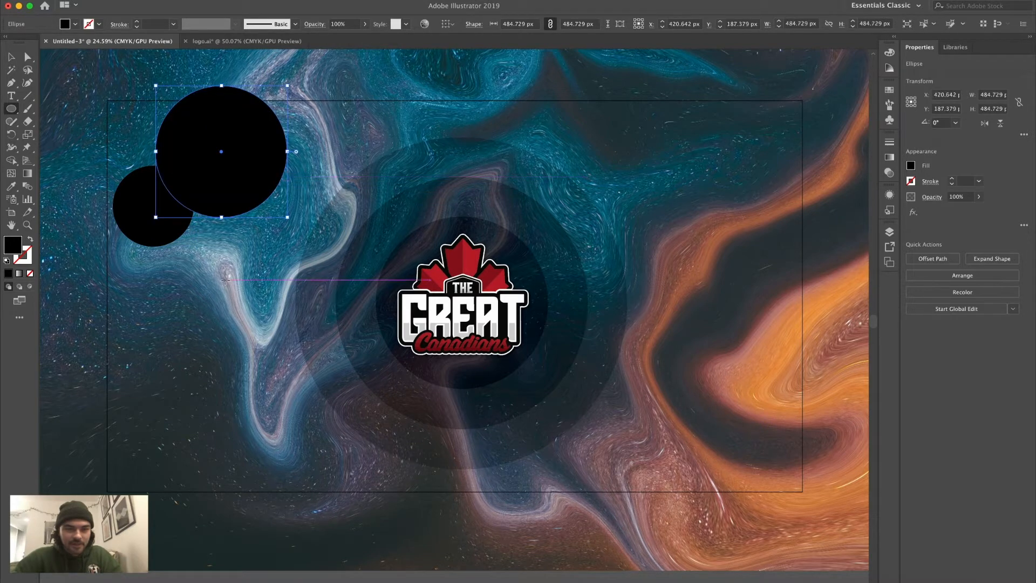
{"action": "mouse_move", "coordinate": [221, 300]}
{"action": "left_mouse_down"}
{"action": "mouse_move", "coordinate": [253, 310]}
{"action": "mouse_move", "coordinate": [245, 324]}
{"action": "left_mouse_up"}
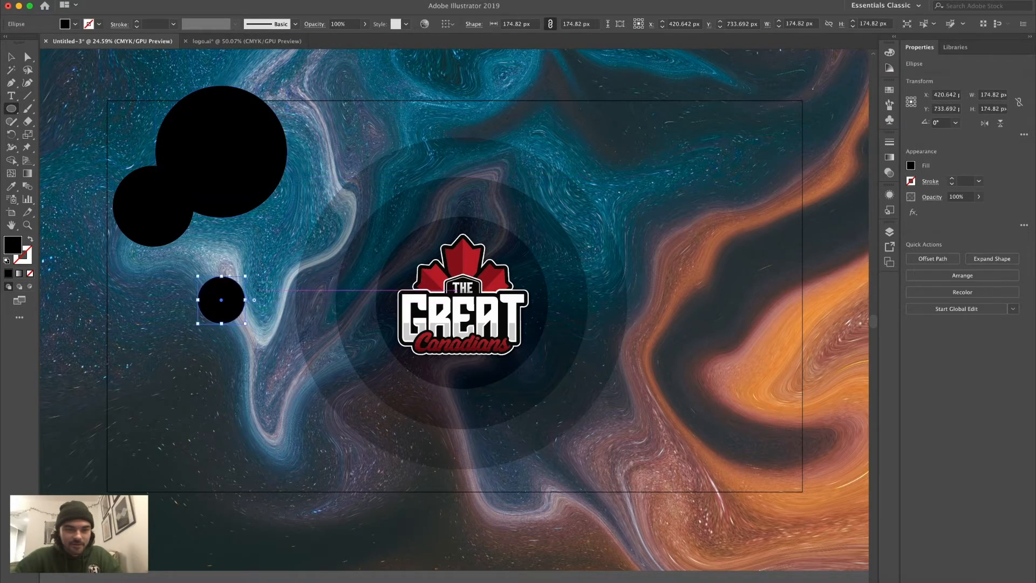
{"action": "left_click_drag", "start_coordinate": [138, 384], "coordinate": [177, 423]}
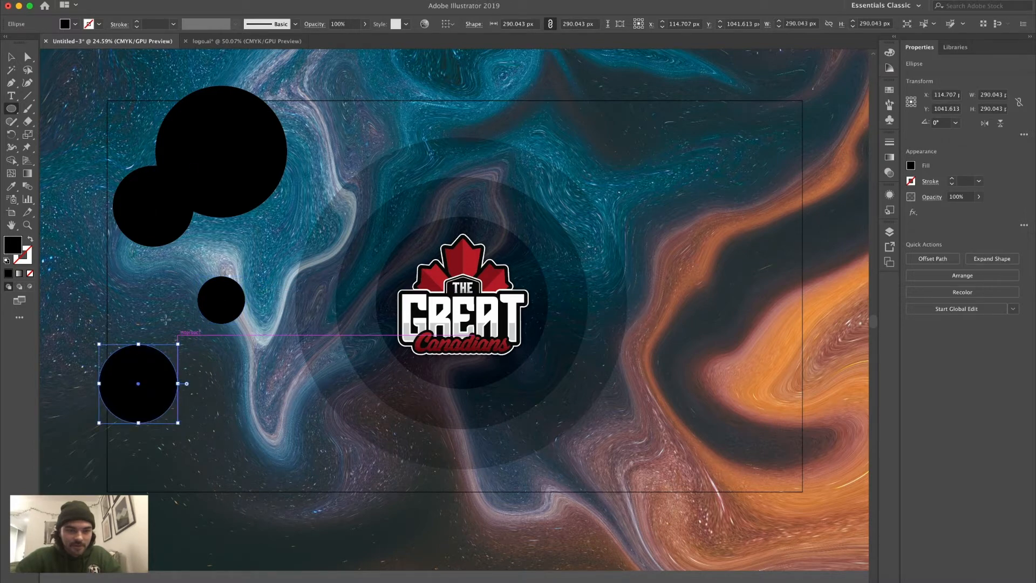
{"action": "left_click_drag", "start_coordinate": [149, 286], "coordinate": [162, 290]}
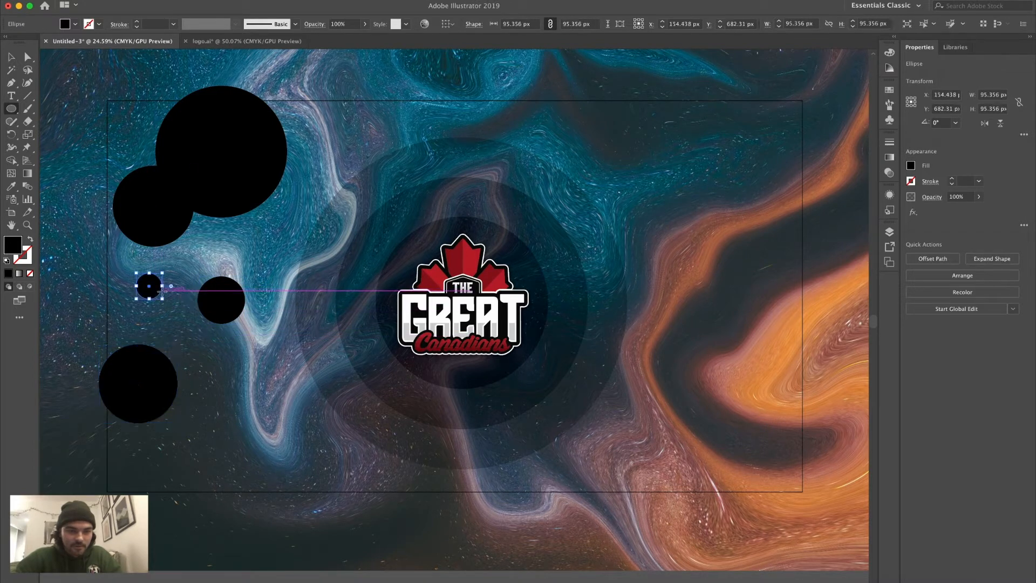
{"action": "left_click_drag", "start_coordinate": [298, 272], "coordinate": [300, 319]}
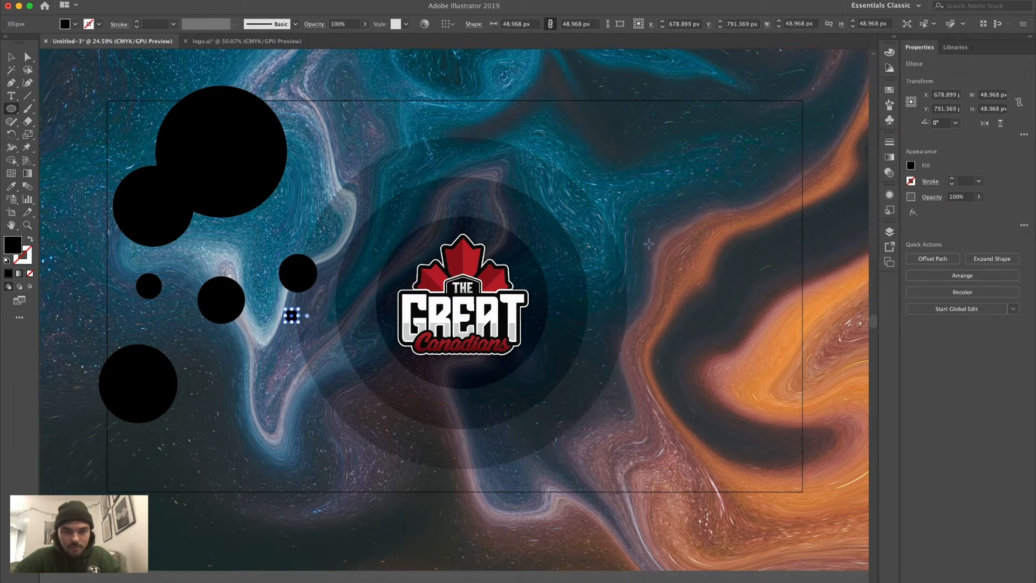
- Draw seven scattered black circles of varied sizes right of the logo, the smallest about 67 px in diameter
{"action": "left_click_drag", "start_coordinate": [649, 258], "coordinate": [704, 259]}
{"action": "left_click_drag", "start_coordinate": [693, 336], "coordinate": [707, 348]}
{"action": "left_click_drag", "start_coordinate": [782, 235], "coordinate": [819, 243]}
{"action": "mouse_move", "coordinate": [802, 299]}
{"action": "left_mouse_down"}
{"action": "mouse_move", "coordinate": [823, 304]}
{"action": "mouse_move", "coordinate": [792, 295]}
{"action": "left_mouse_up"}
{"action": "key", "text": "v"}
{"action": "key", "text": "l"}
{"action": "left_click_drag", "start_coordinate": [691, 111], "coordinate": [718, 138]}
{"action": "left_click_drag", "start_coordinate": [654, 429], "coordinate": [697, 460]}
{"action": "left_click_drag", "start_coordinate": [765, 376], "coordinate": [772, 383]}
- Shift the overlapping circle near the artboard's right edge down and inward, and enlarge the uppermost right-hand circle to about 166 px
{"action": "key", "text": "v"}
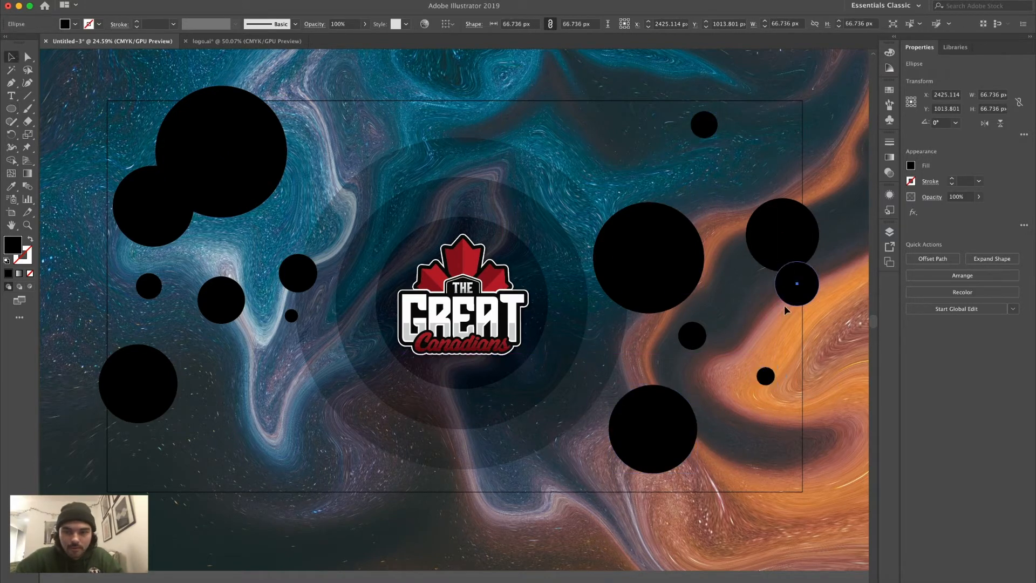
{"action": "left_click_drag", "start_coordinate": [786, 307], "coordinate": [749, 335]}
{"action": "left_click", "coordinate": [711, 132]}
{"action": "left_click_drag", "start_coordinate": [718, 138], "coordinate": [727, 168]}
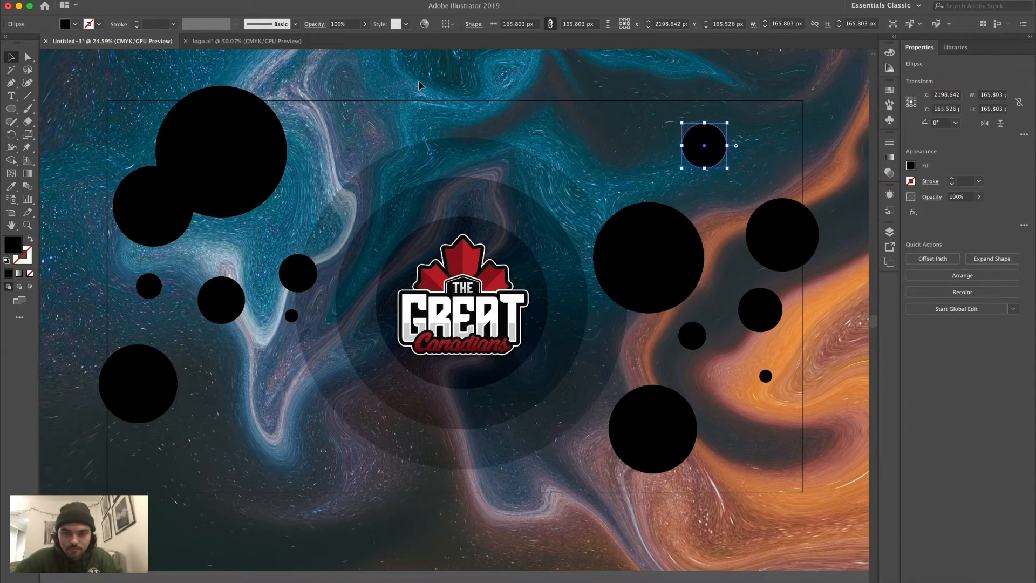
- Lower the largest right-hand circle, and move and enlarge the small circle beneath it so it overlaps the large one's upper edge
{"action": "left_click_drag", "start_coordinate": [683, 282], "coordinate": [674, 237]}
{"action": "left_click", "coordinate": [849, 294]}
{"action": "left_click_drag", "start_coordinate": [690, 231], "coordinate": [756, 215]}
{"action": "left_click_drag", "start_coordinate": [690, 233], "coordinate": [696, 229]}
{"action": "left_click", "coordinate": [839, 182]}
{"action": "left_click", "coordinate": [763, 381]}
{"action": "left_click_drag", "start_coordinate": [772, 369], "coordinate": [775, 366]}
{"action": "left_click", "coordinate": [834, 317]}
- Raise the lower-left circle, enlarge the small circle above it until they overlap, and shrink the neighbouring circle to its right
{"action": "left_click_drag", "start_coordinate": [136, 375], "coordinate": [135, 324]}
{"action": "left_click", "coordinate": [64, 430]}
{"action": "left_click", "coordinate": [149, 284]}
{"action": "mouse_move", "coordinate": [162, 273]}
{"action": "left_mouse_down"}
{"action": "mouse_move", "coordinate": [171, 264]}
{"action": "mouse_move", "coordinate": [150, 285]}
{"action": "left_mouse_up"}
{"action": "left_click", "coordinate": [187, 275]}
{"action": "left_click_drag", "start_coordinate": [218, 291], "coordinate": [242, 291]}
- Enlarge the circle beside the rings' left edge to about 282 px, raise it, and shift the smallest dot down and left
{"action": "left_click", "coordinate": [294, 278]}
{"action": "left_click_drag", "start_coordinate": [317, 254], "coordinate": [336, 235]}
{"action": "left_click_drag", "start_coordinate": [277, 281], "coordinate": [277, 260]}
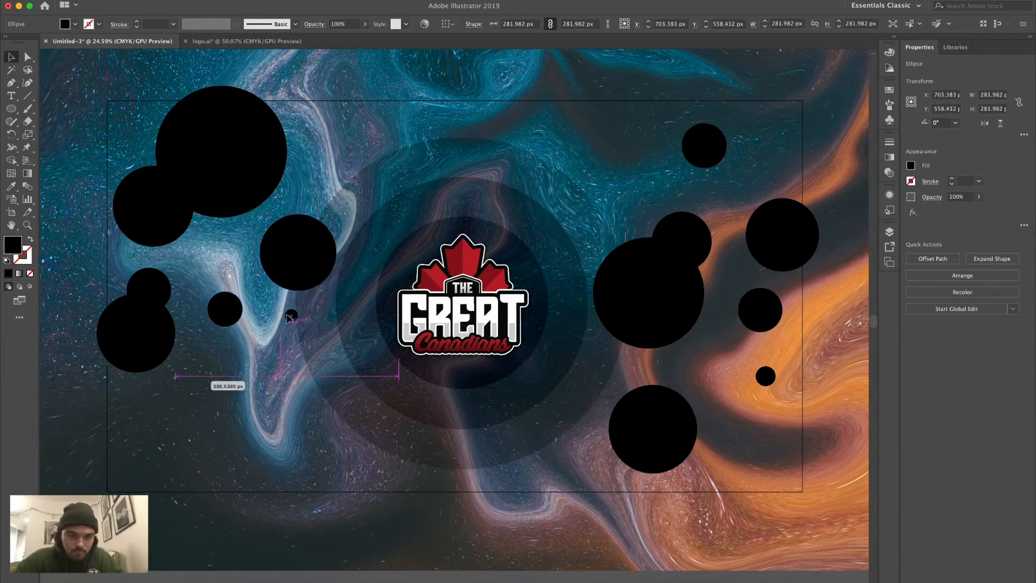
{"action": "left_click_drag", "start_coordinate": [288, 313], "coordinate": [277, 324]}
{"action": "left_click", "coordinate": [291, 387]}
- Shrink the largest upper-left circle and separate it from the overlapping one by moving both apart
{"action": "left_click", "coordinate": [258, 104]}
{"action": "left_click_drag", "start_coordinate": [286, 218], "coordinate": [268, 198]}
{"action": "left_click_drag", "start_coordinate": [238, 139], "coordinate": [265, 117]}
{"action": "mouse_move", "coordinate": [127, 195]}
{"action": "left_mouse_down"}
{"action": "mouse_move", "coordinate": [154, 191]}
{"action": "mouse_move", "coordinate": [110, 183]}
{"action": "left_mouse_up"}
{"action": "left_click", "coordinate": [257, 420]}
- Draw a large black circle across the artboard's lower edge, in the lower-left area of the banner
{"action": "key", "text": "l"}
{"action": "left_click_drag", "start_coordinate": [164, 387], "coordinate": [278, 500]}
{"action": "key", "text": "v"}
{"action": "mouse_move", "coordinate": [248, 444]}
{"action": "left_mouse_down"}
{"action": "mouse_move", "coordinate": [248, 464]}
{"action": "mouse_move", "coordinate": [243, 449]}
{"action": "left_mouse_up"}
{"action": "key", "text": "Delete"}
{"action": "left_click", "coordinate": [315, 448]}
{"action": "key", "text": "l"}
{"action": "mouse_move", "coordinate": [305, 388]}
{"action": "left_mouse_down"}
{"action": "mouse_move", "coordinate": [342, 415]}
{"action": "mouse_move", "coordinate": [335, 374]}
{"action": "left_mouse_up"}
{"action": "key", "text": "v"}
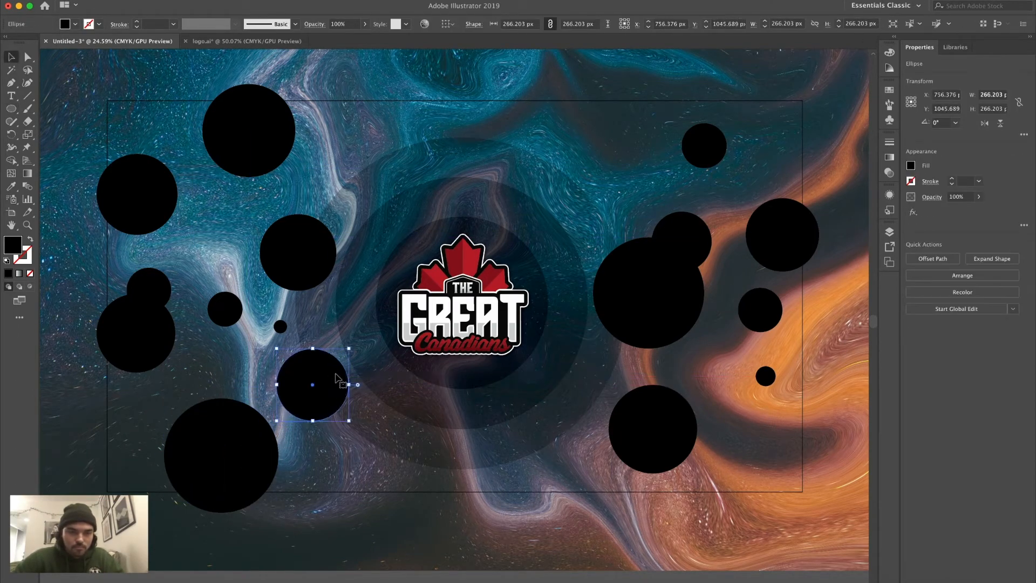
{"action": "key", "text": "Delete"}
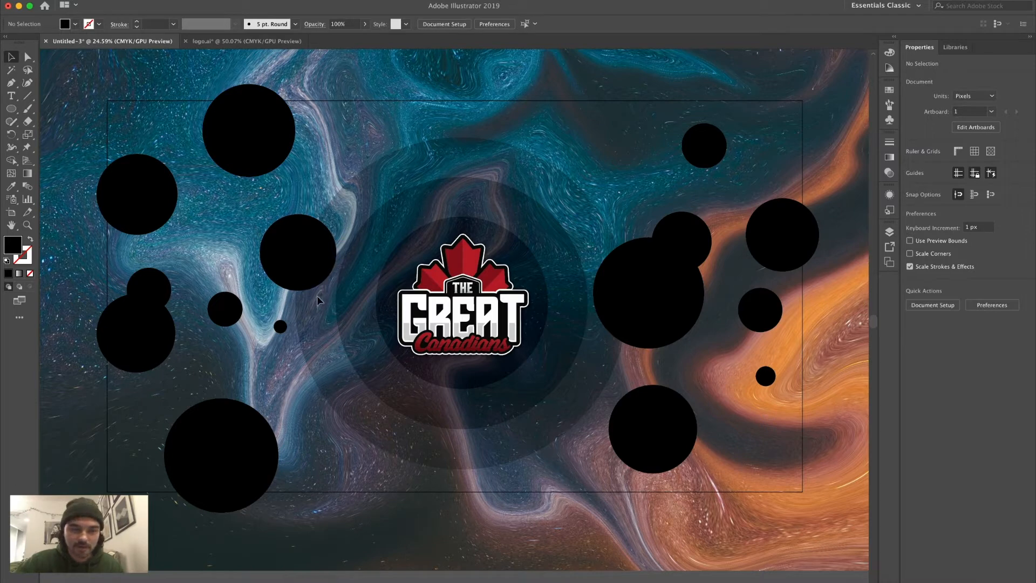
- Fill the circle beside the rings' left edge with a salmon pink sampled from the orange swirl in the background
{"action": "left_click", "coordinate": [305, 236]}
{"action": "left_click", "coordinate": [11, 187]}
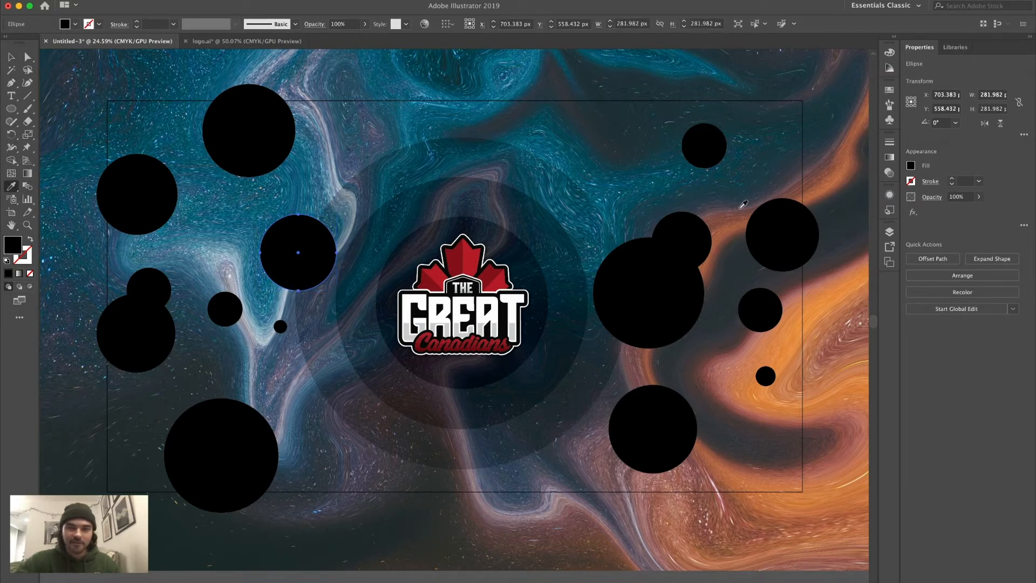
{"action": "left_click", "coordinate": [701, 476]}
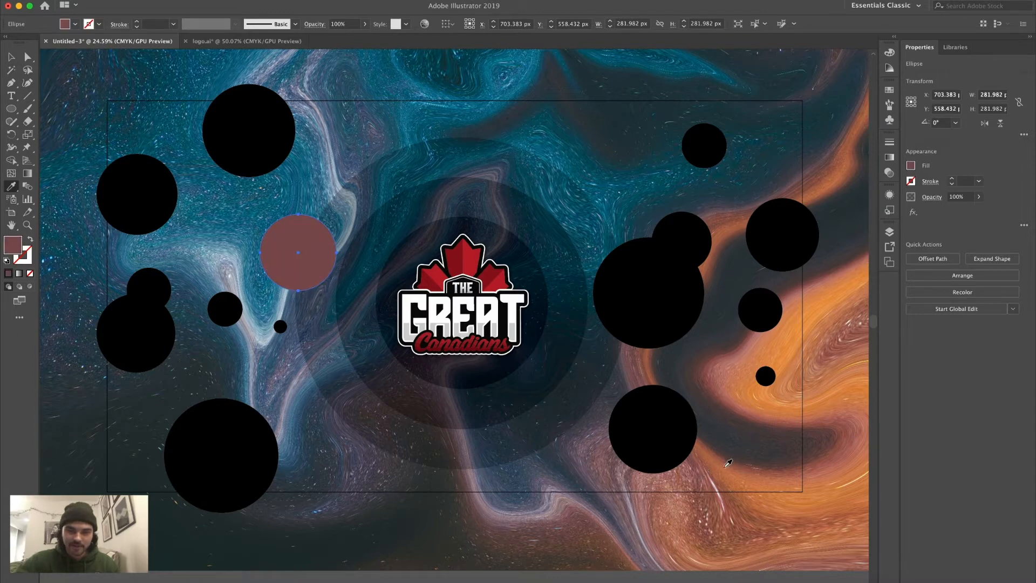
{"action": "left_click", "coordinate": [728, 463]}
{"action": "left_click", "coordinate": [755, 470]}
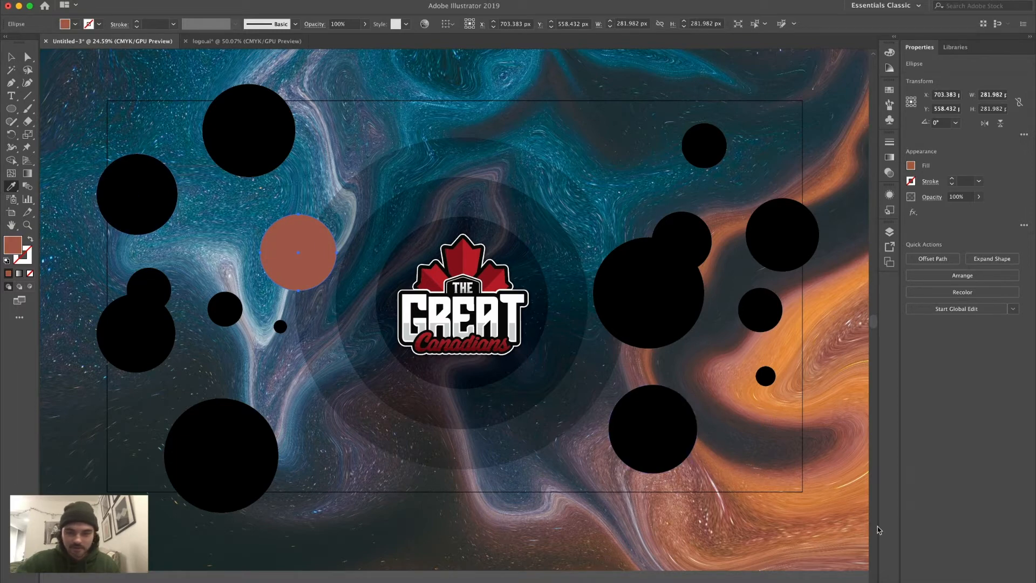
{"action": "left_click", "coordinate": [821, 485]}
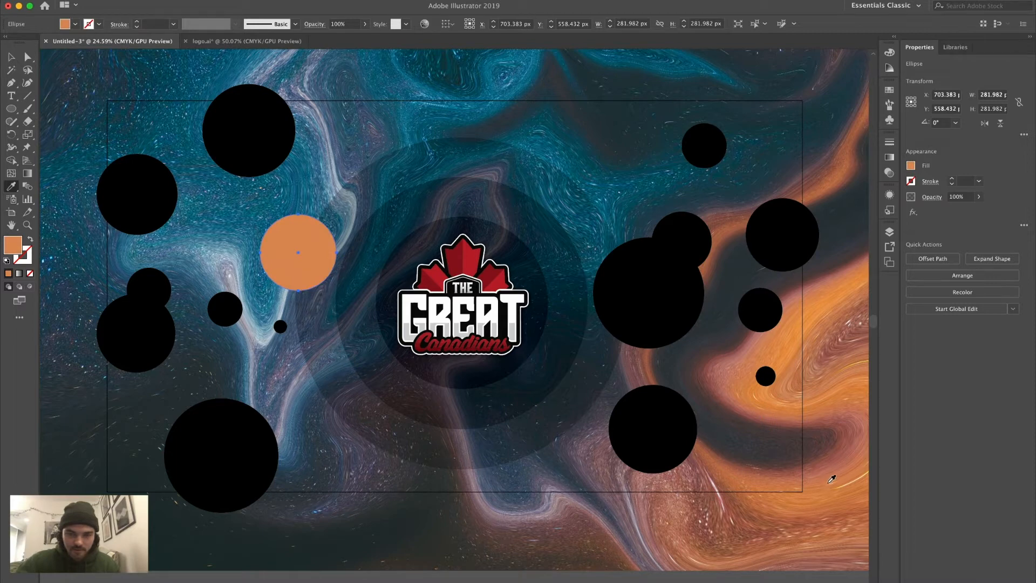
{"action": "left_click", "coordinate": [825, 470]}
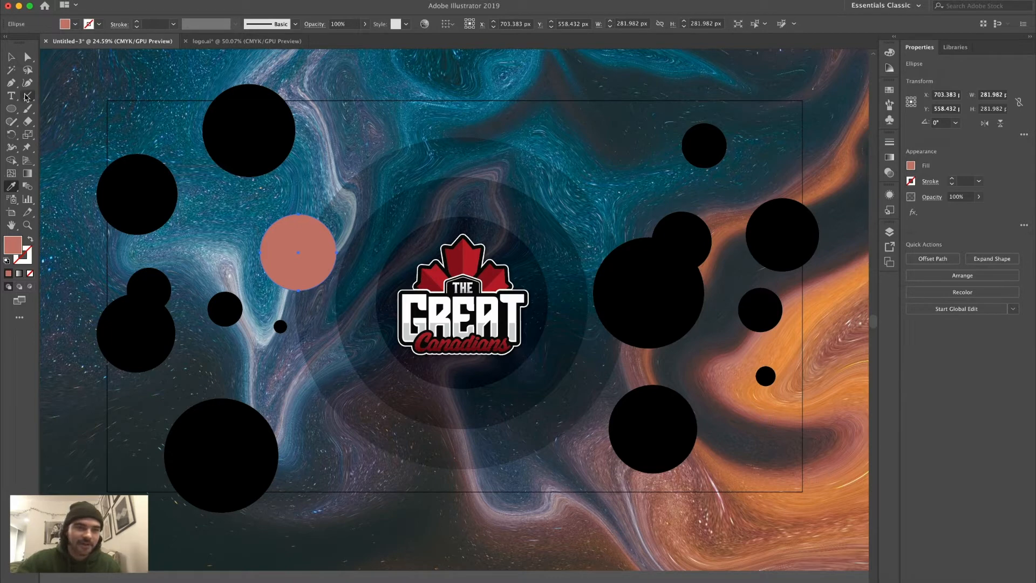
- Fill the circle near the upper-left edge with a purple sampled from the background, and brighten it to #6962A0
{"action": "left_click", "coordinate": [27, 56]}
{"action": "left_click", "coordinate": [161, 196]}
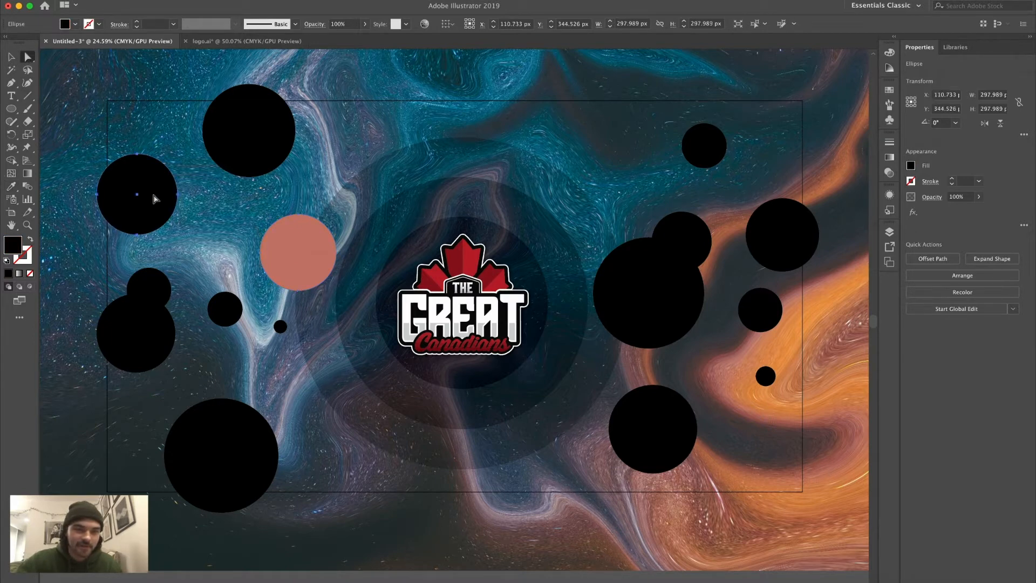
{"action": "left_click", "coordinate": [10, 186]}
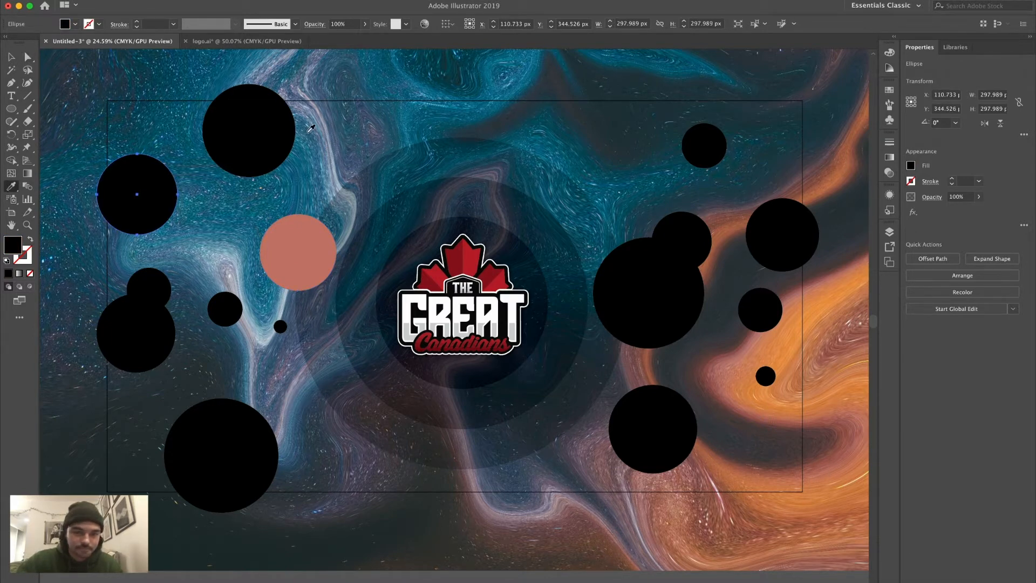
{"action": "left_click", "coordinate": [360, 456]}
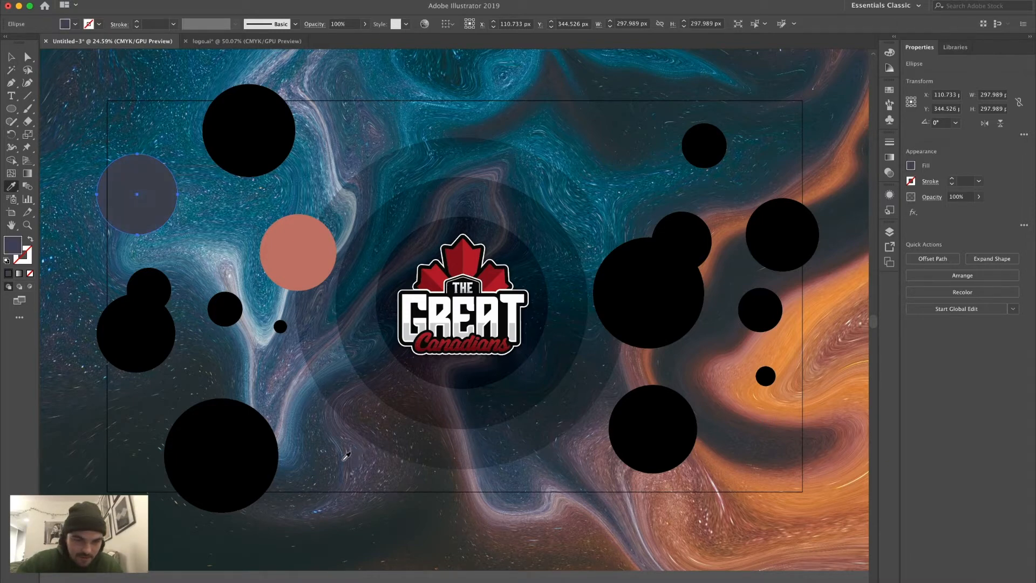
{"action": "left_click_drag", "start_coordinate": [339, 457], "coordinate": [289, 389]}
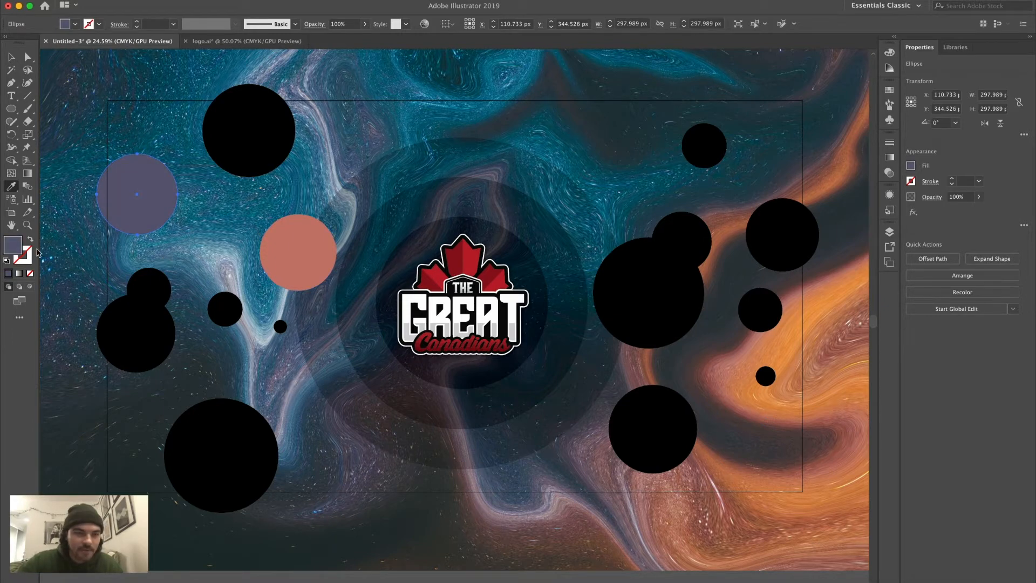
{"action": "double_click", "coordinate": [12, 245]}
{"action": "left_click_drag", "start_coordinate": [756, 222], "coordinate": [775, 201]}
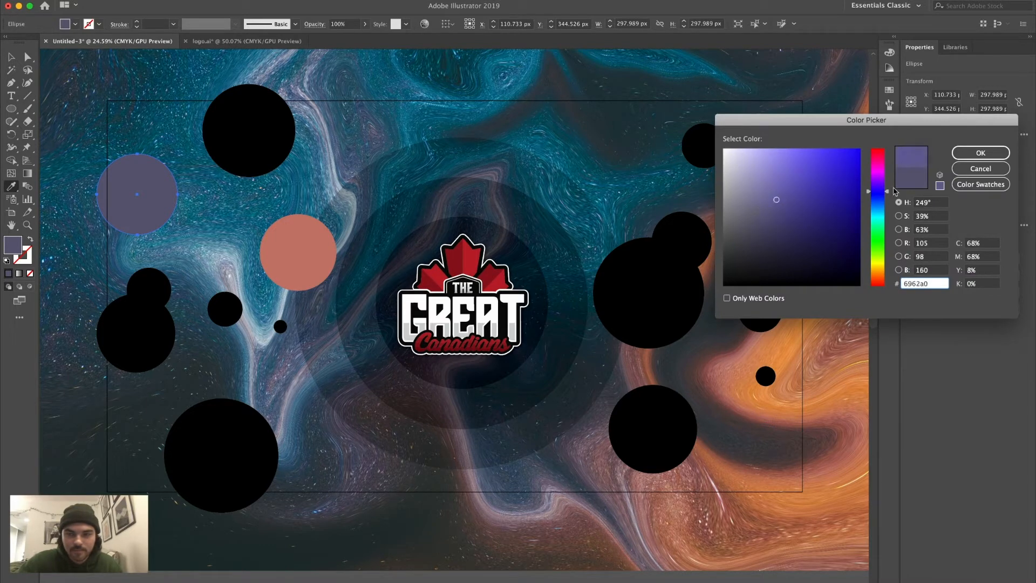
{"action": "left_click", "coordinate": [965, 151]}
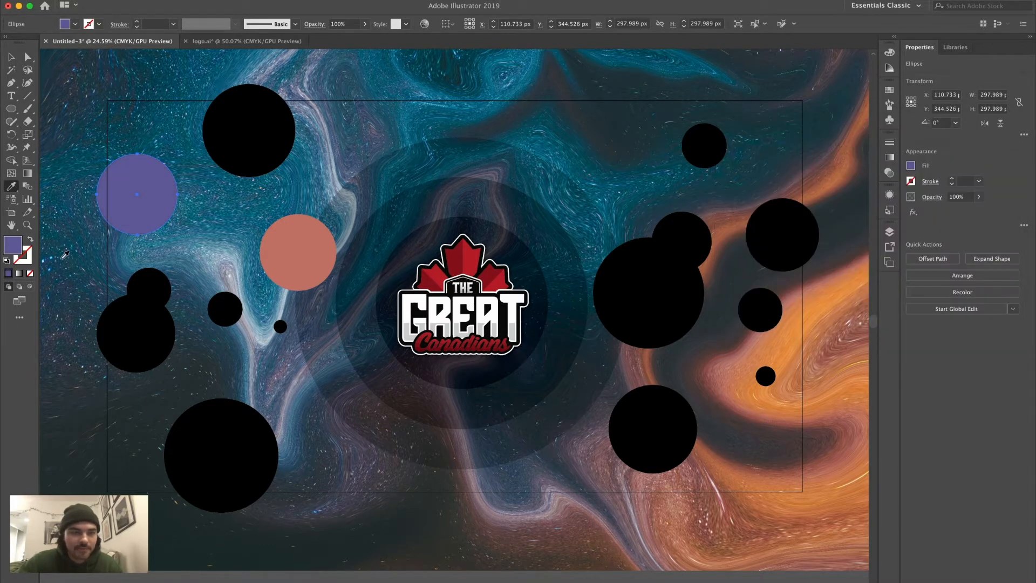
- Fill the larger of the two overlapping circles by the artboard's left edge with a blue-teal sampled from the background swirl
{"action": "left_click", "coordinate": [28, 57]}
{"action": "left_click", "coordinate": [149, 342]}
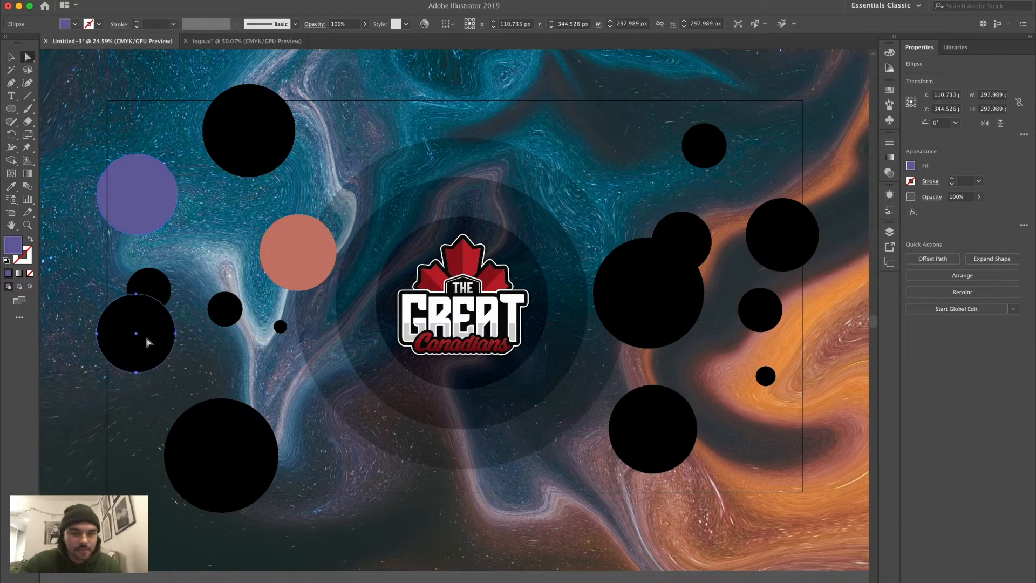
{"action": "left_click", "coordinate": [16, 186]}
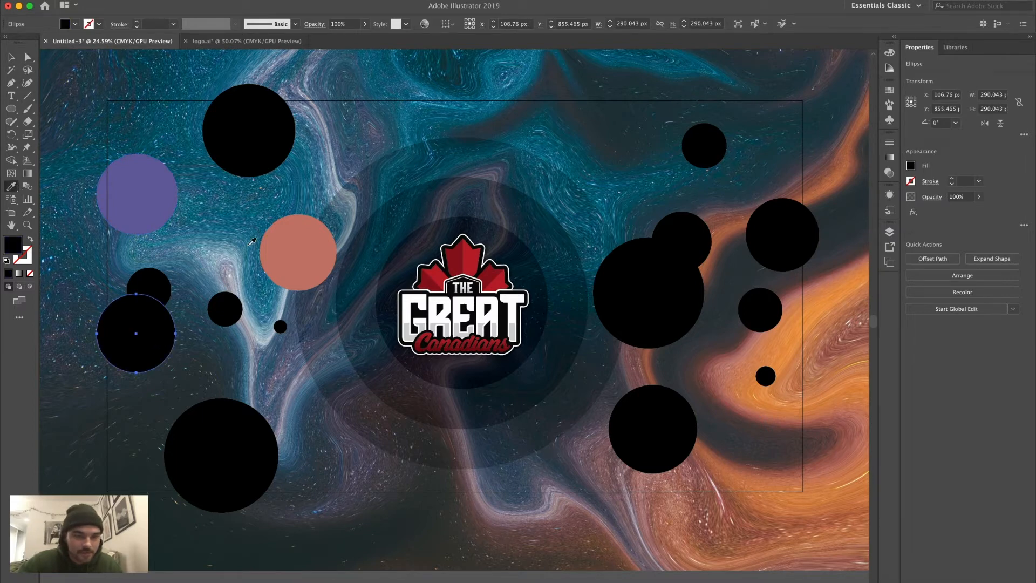
{"action": "left_click", "coordinate": [258, 226]}
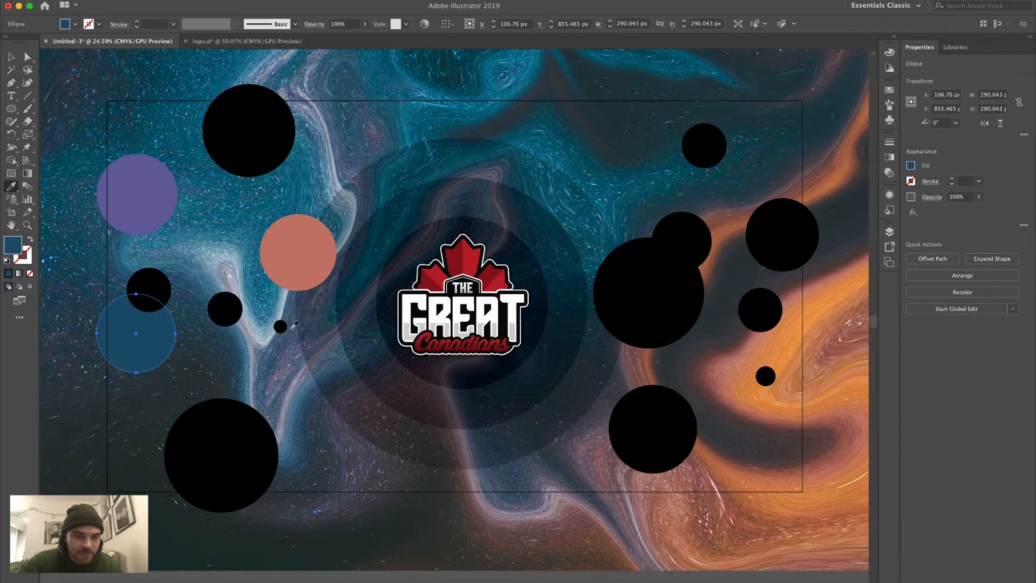
{"action": "left_click", "coordinate": [488, 112]}
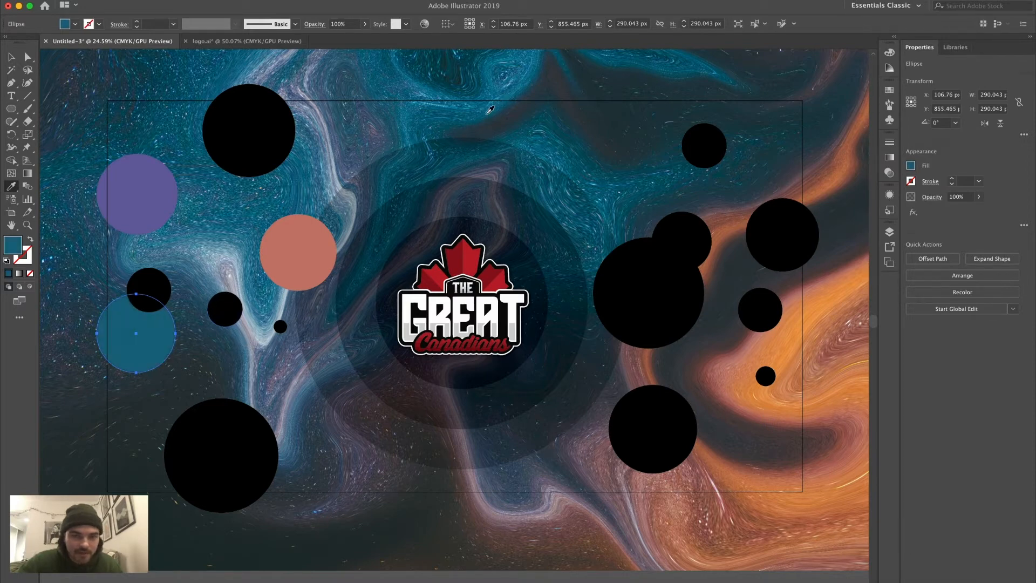
- Fill the small circle overlapping the blue-teal one with a pale lavender sampled from the light streak in the background
{"action": "left_click", "coordinate": [28, 57]}
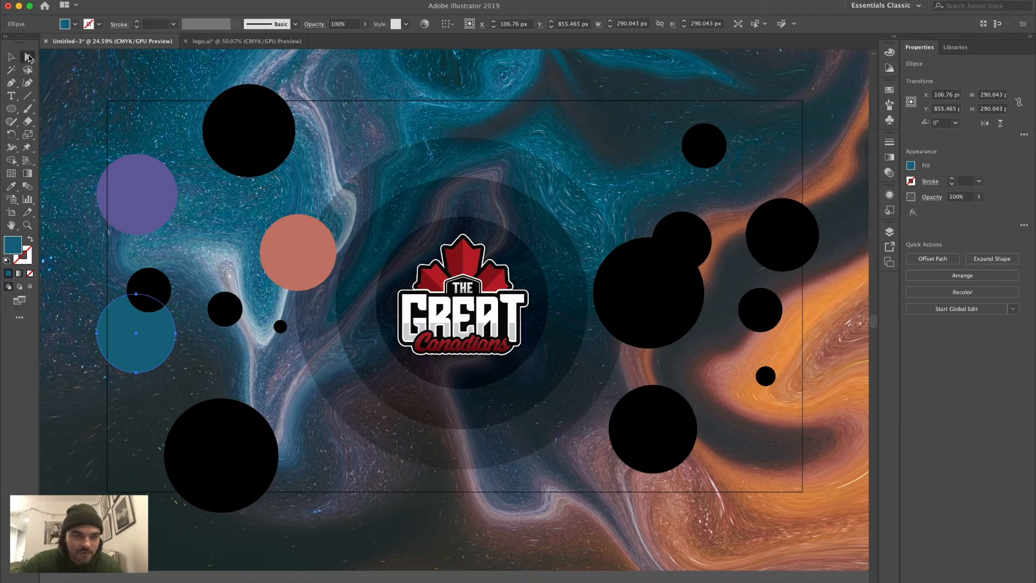
{"action": "left_click", "coordinate": [150, 281]}
{"action": "left_click", "coordinate": [8, 189]}
{"action": "left_click", "coordinate": [261, 339]}
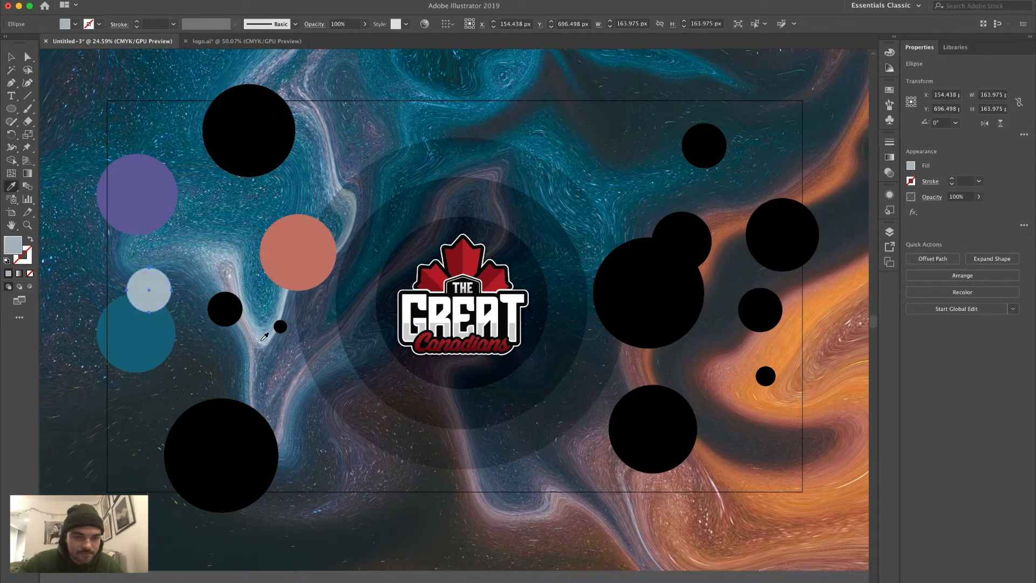
{"action": "left_click", "coordinate": [257, 335]}
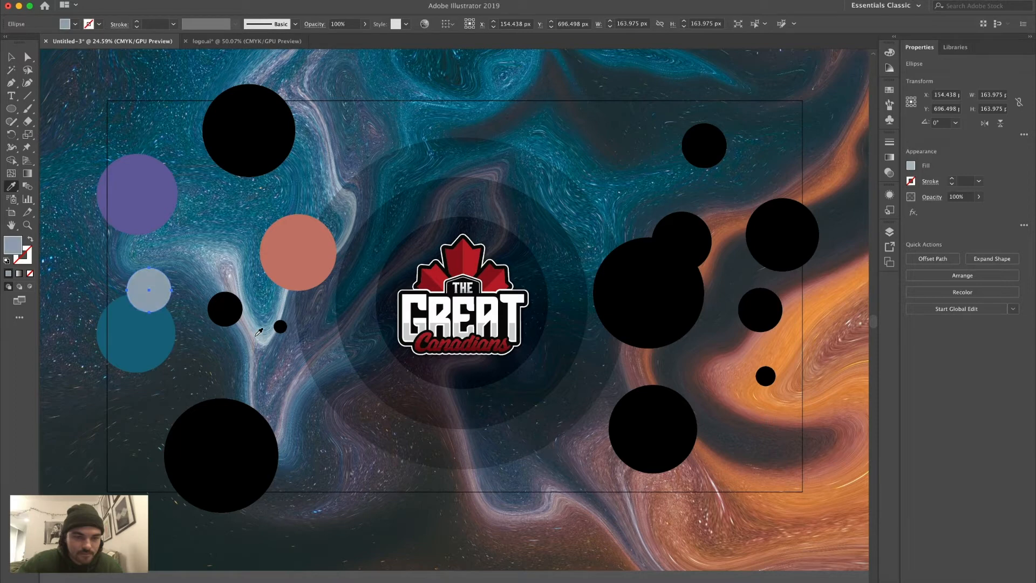
{"action": "left_click", "coordinate": [233, 264]}
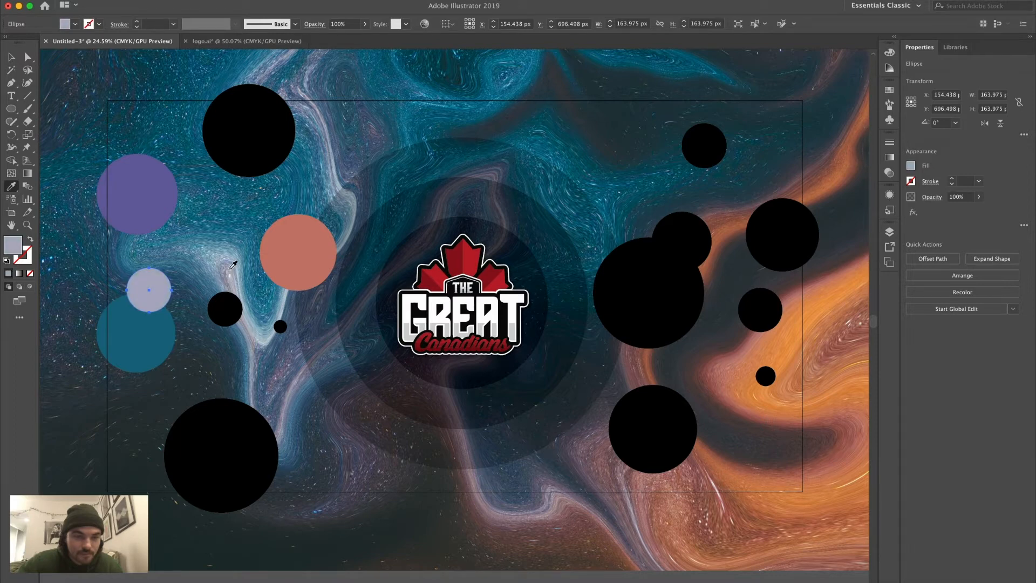
- Fill the small circle on the light streak left of the rings with a dark charcoal green sampled from the background's lower-left area
{"action": "left_click", "coordinate": [28, 57]}
{"action": "left_click", "coordinate": [225, 310]}
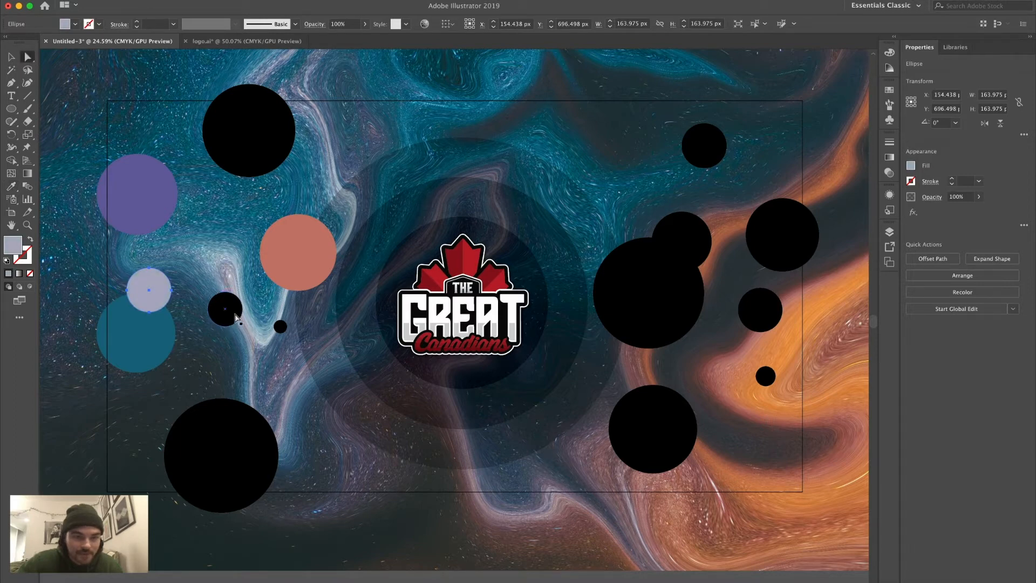
{"action": "left_click", "coordinate": [11, 186]}
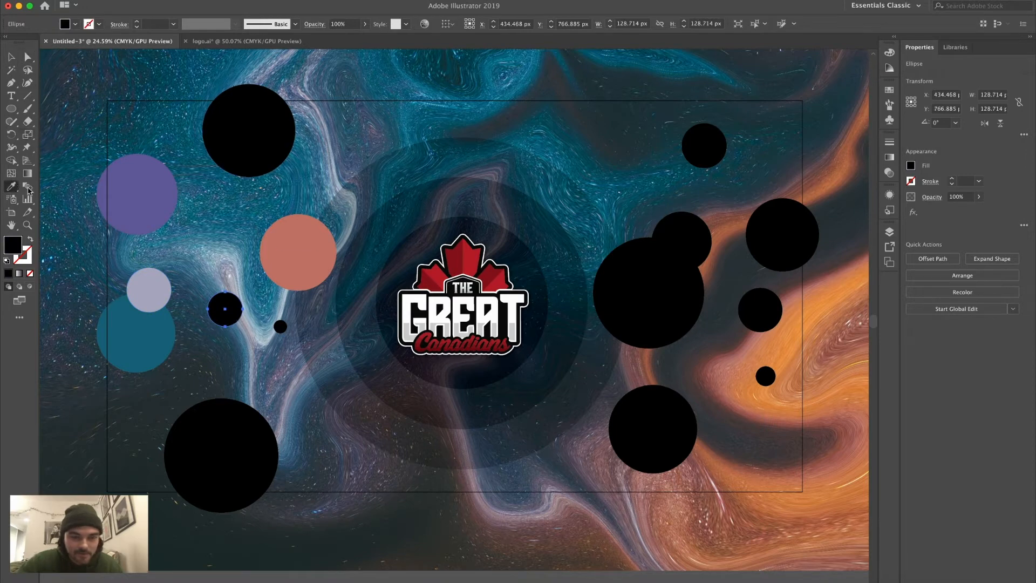
{"action": "left_click", "coordinate": [136, 474]}
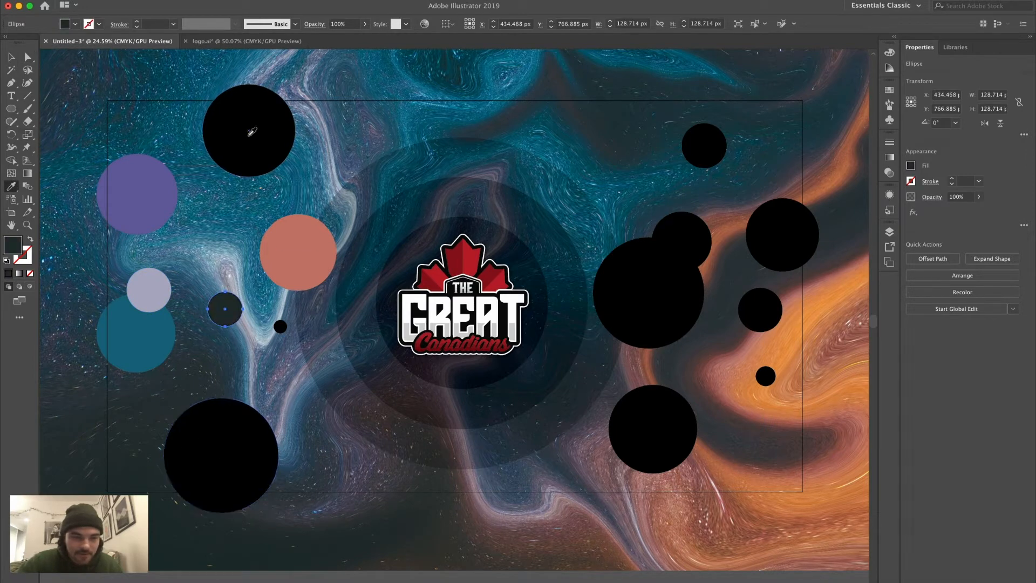
- Fill the tiny circle left of the rings and the large circle at their right edge with the dark charcoal green
{"action": "left_click", "coordinate": [30, 61]}
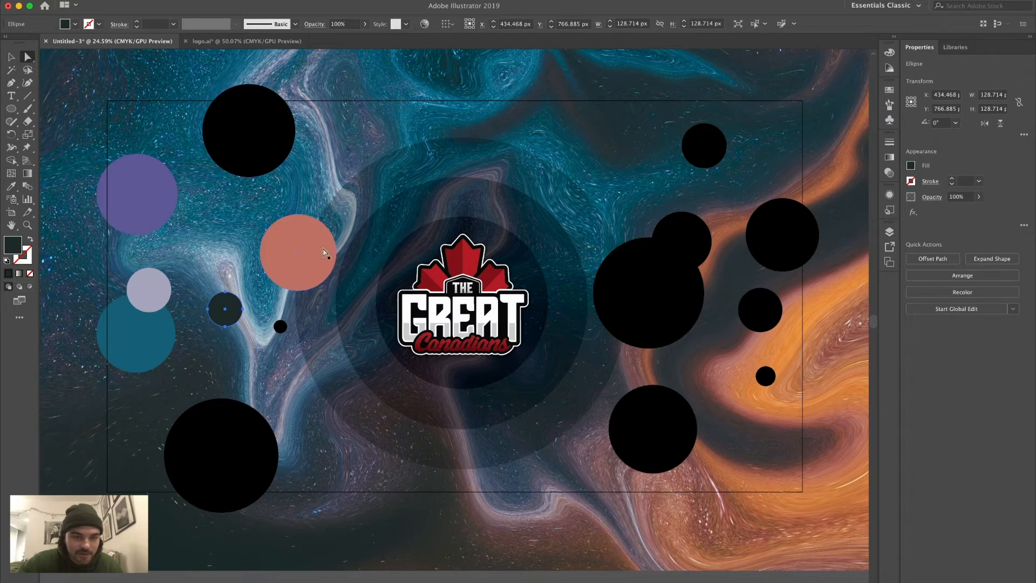
{"action": "left_click", "coordinate": [280, 326]}
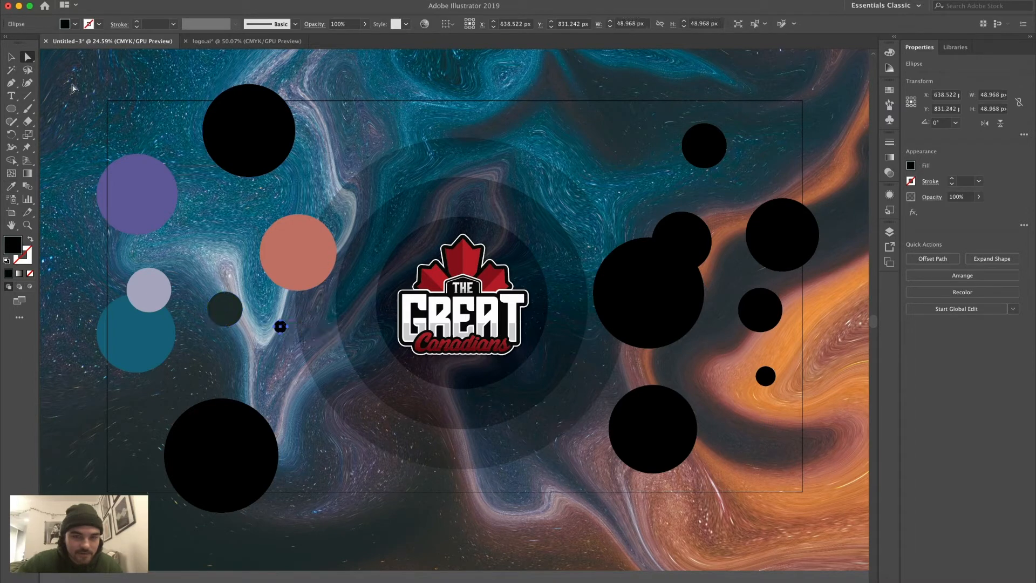
{"action": "left_click", "coordinate": [14, 189]}
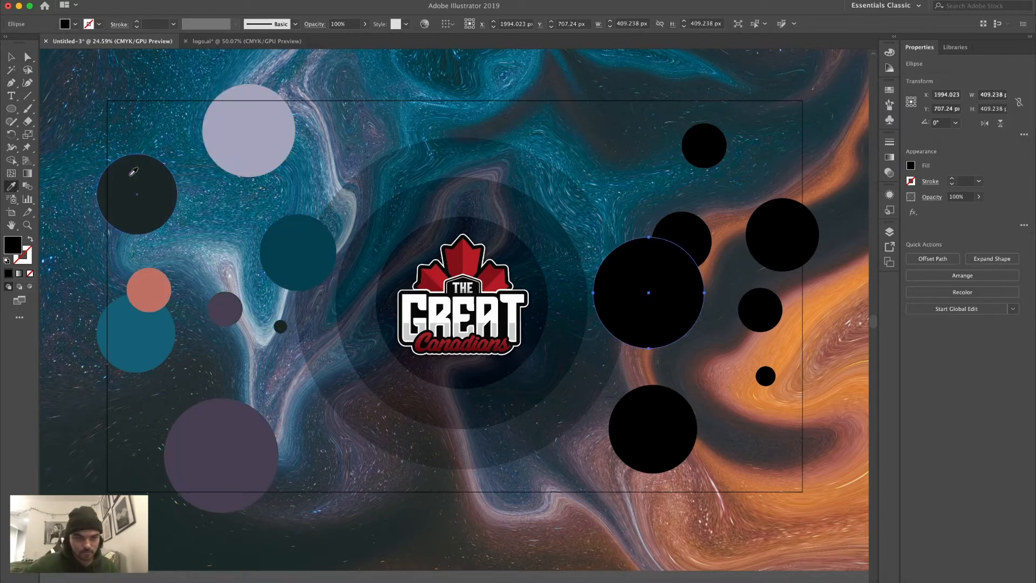
{"action": "left_click", "coordinate": [132, 174]}
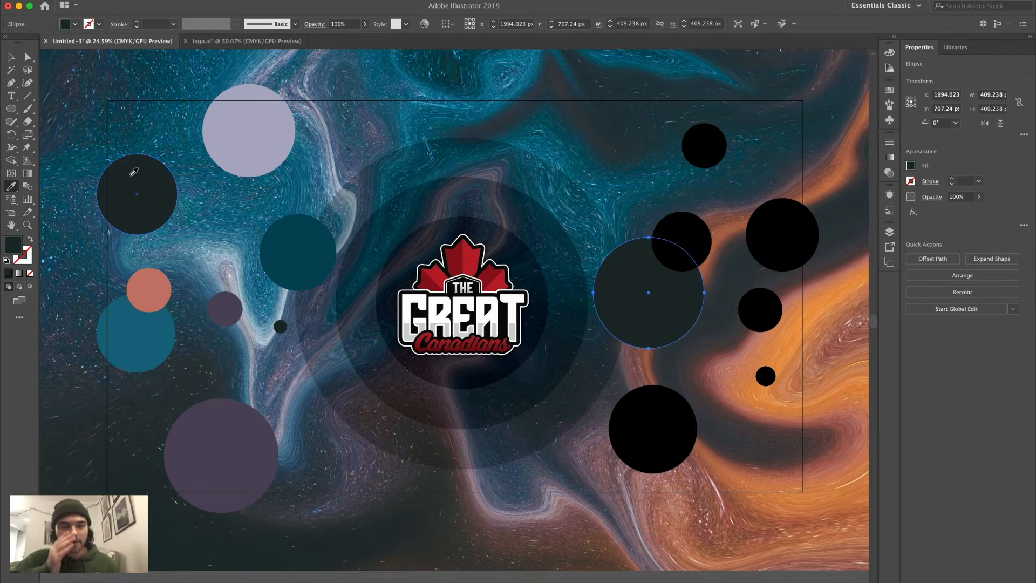
- Recolour the large circle across the artboard's lower edge with the dark charcoal green of the upper circle on the left edge, and deselect it
{"action": "left_click", "coordinate": [28, 56]}
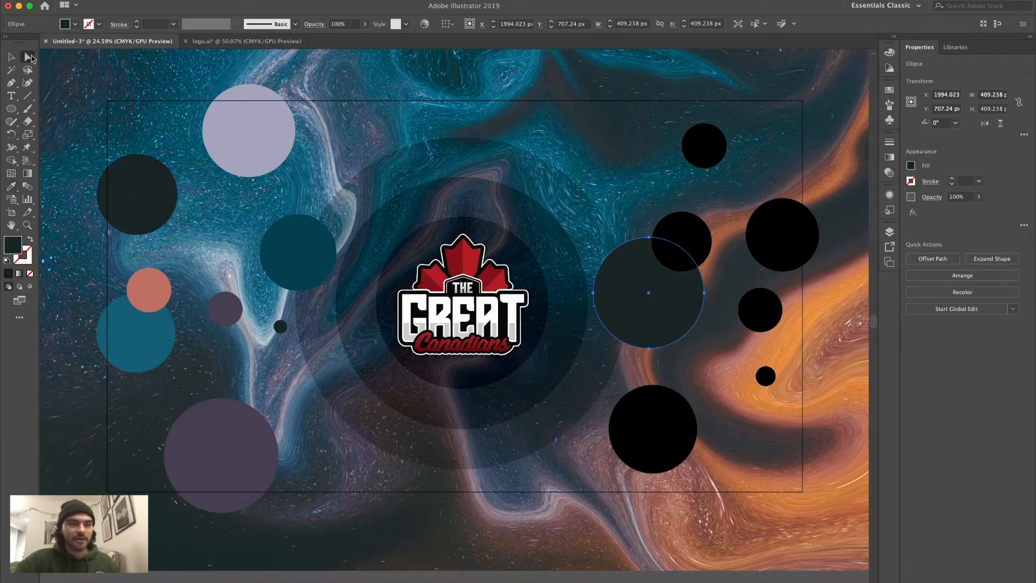
{"action": "left_click", "coordinate": [224, 429]}
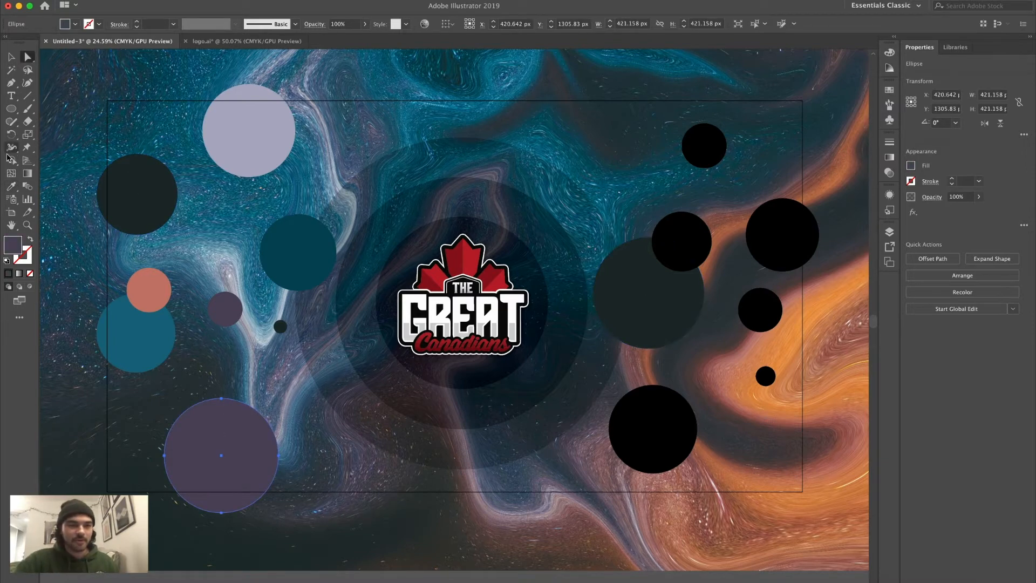
{"action": "left_click", "coordinate": [289, 229]}
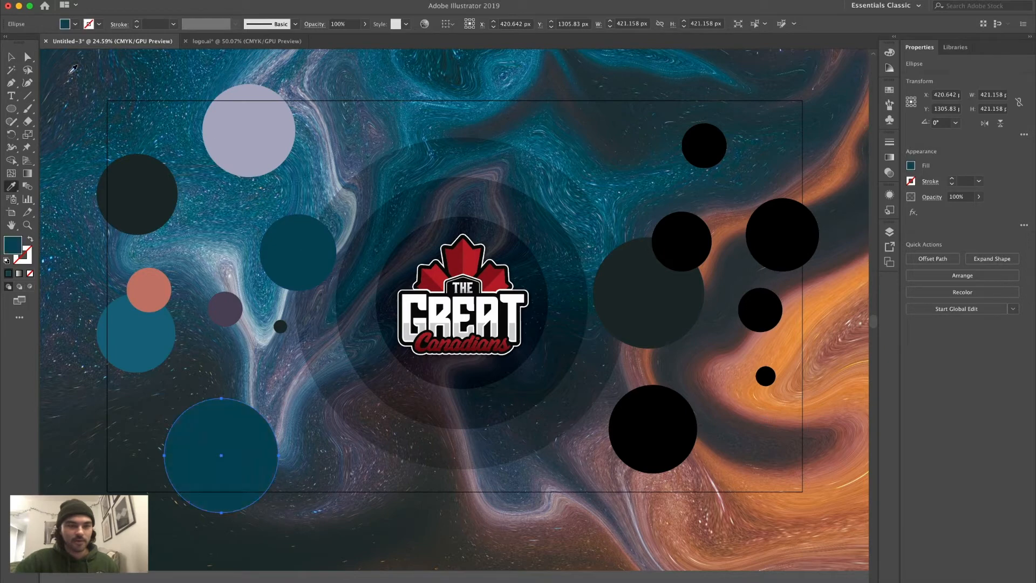
{"action": "left_click", "coordinate": [169, 213]}
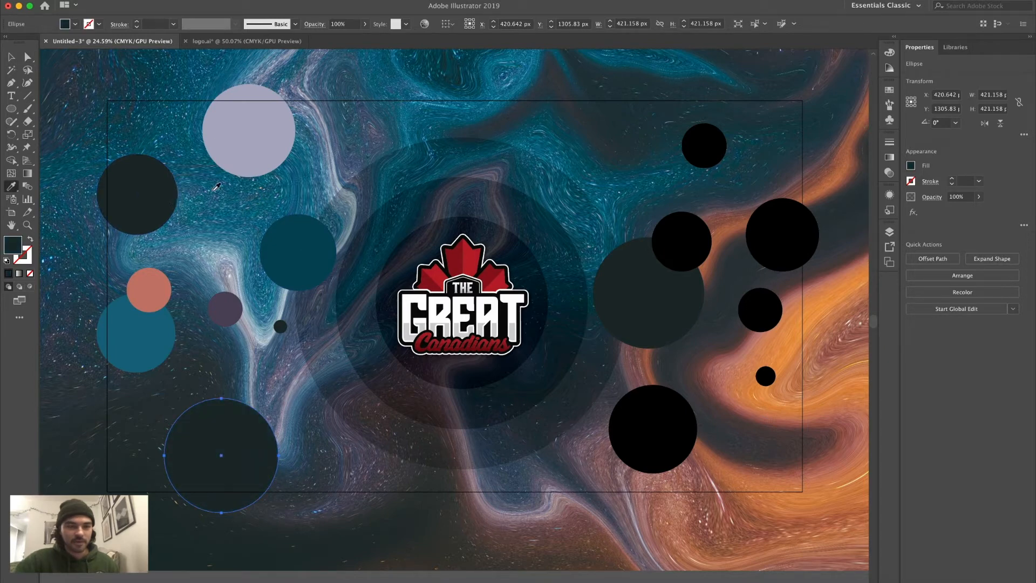
{"action": "left_click", "coordinate": [29, 57]}
{"action": "left_click", "coordinate": [85, 100]}
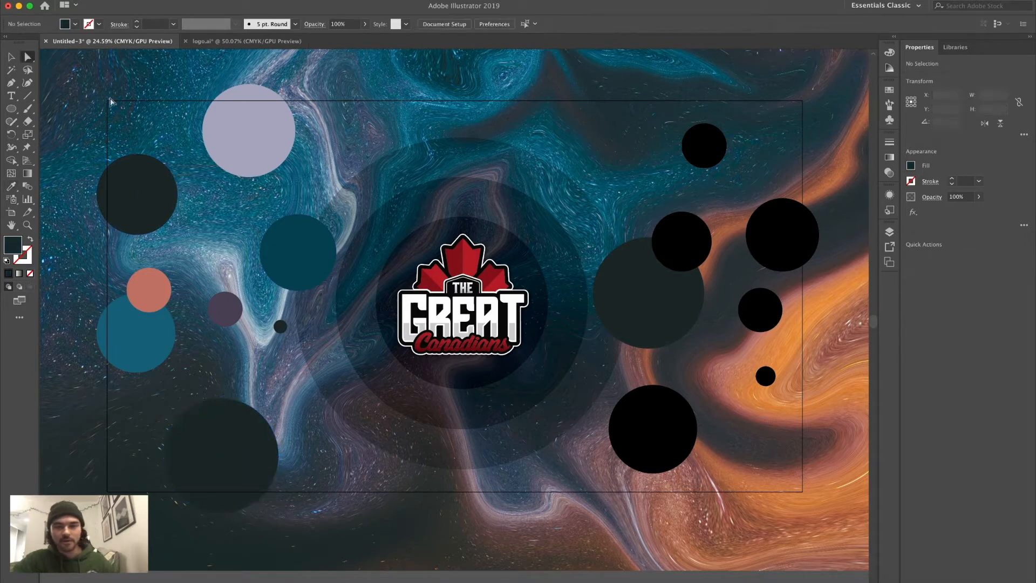
- Fill the circle overlapping the large charcoal circle right of the rings with the muted purple of the small circle on the left
{"action": "left_click", "coordinate": [677, 234]}
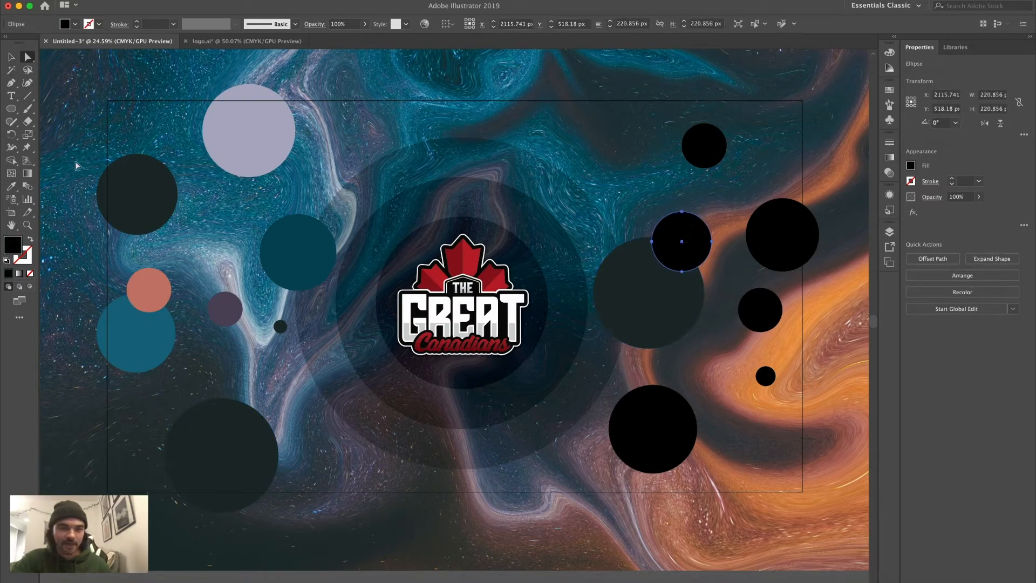
{"action": "left_click", "coordinate": [12, 186]}
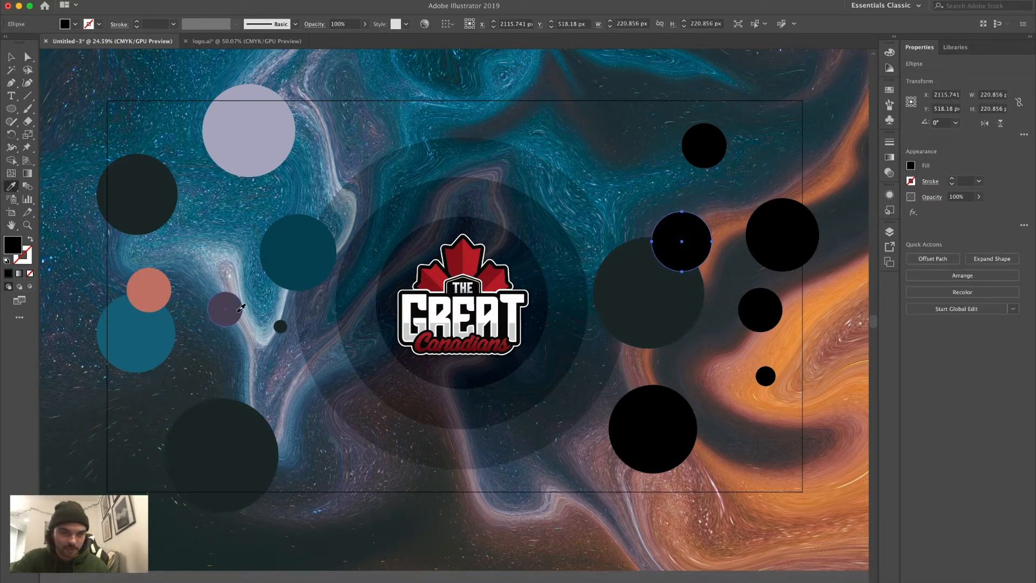
{"action": "left_click", "coordinate": [239, 309]}
- Fill the circle crossing the artboard's right edge with the salmon pink of the small circle overlapping the blue-teal one
{"action": "left_click", "coordinate": [28, 56]}
{"action": "left_click", "coordinate": [754, 298]}
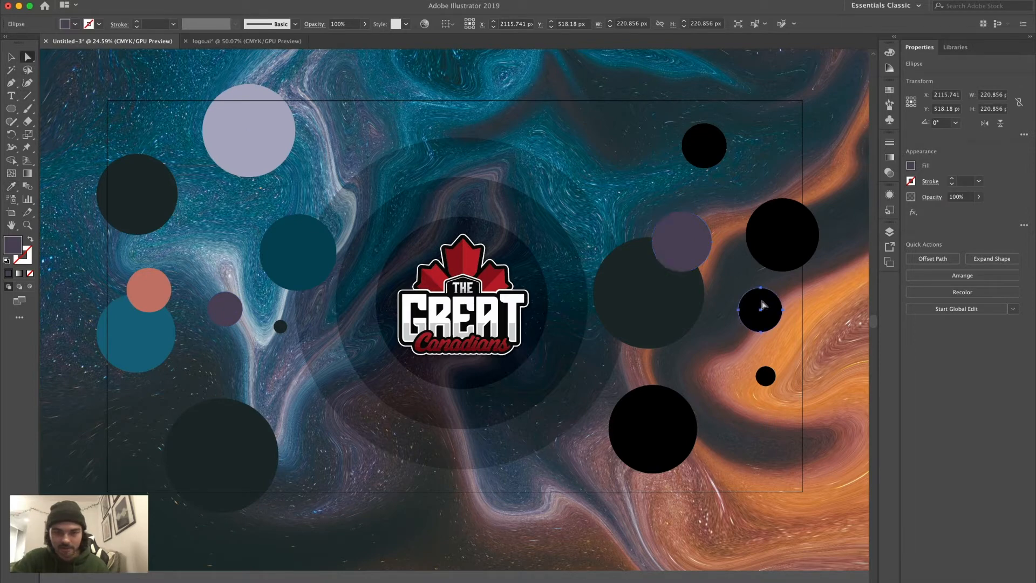
{"action": "left_click", "coordinate": [759, 252]}
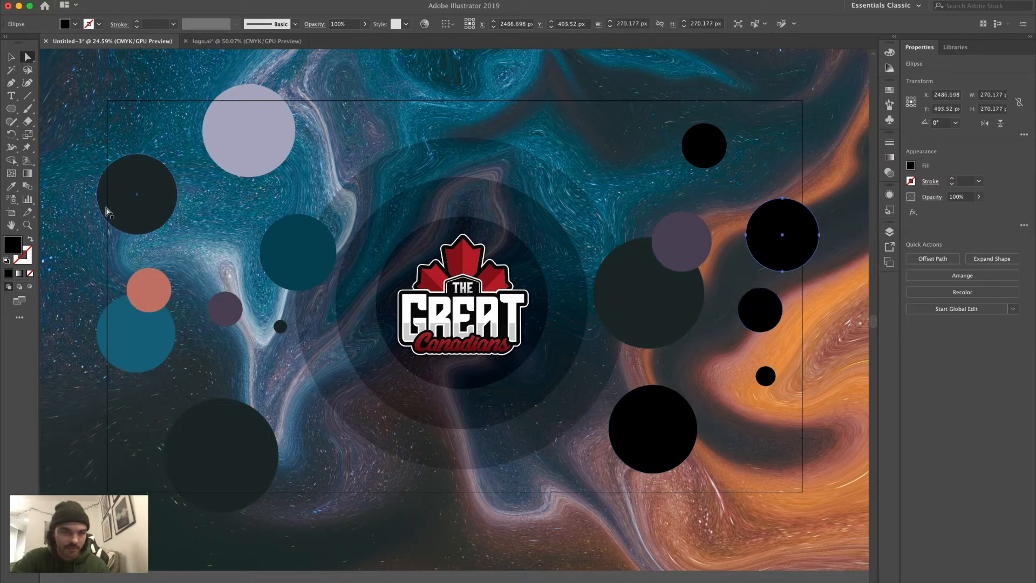
{"action": "left_click", "coordinate": [10, 186]}
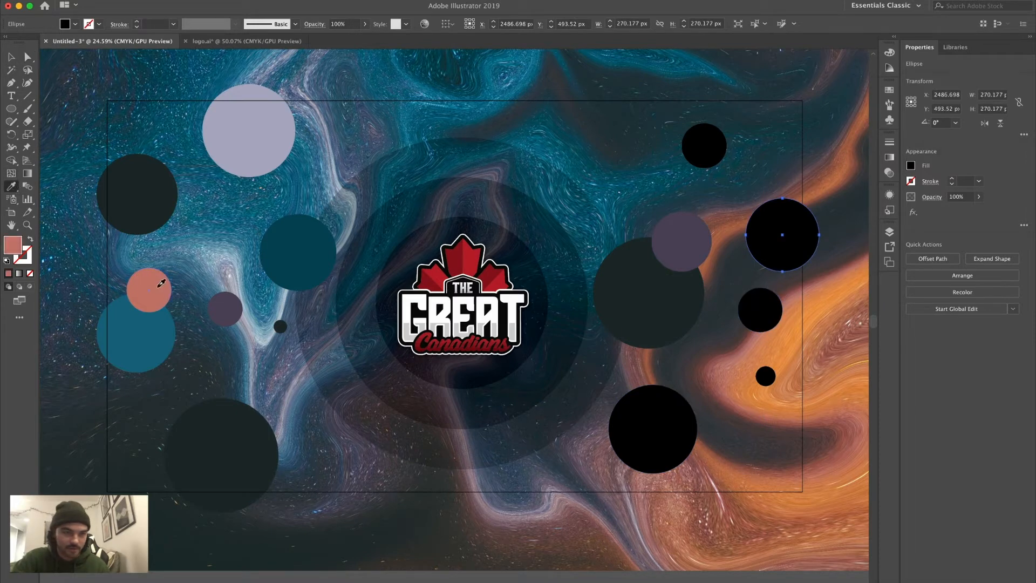
{"action": "left_click", "coordinate": [158, 286]}
- Fill the medium circle just below the salmon one with the dark teal of the circle at the rings' left edge
{"action": "left_click", "coordinate": [27, 56]}
{"action": "left_click", "coordinate": [769, 302]}
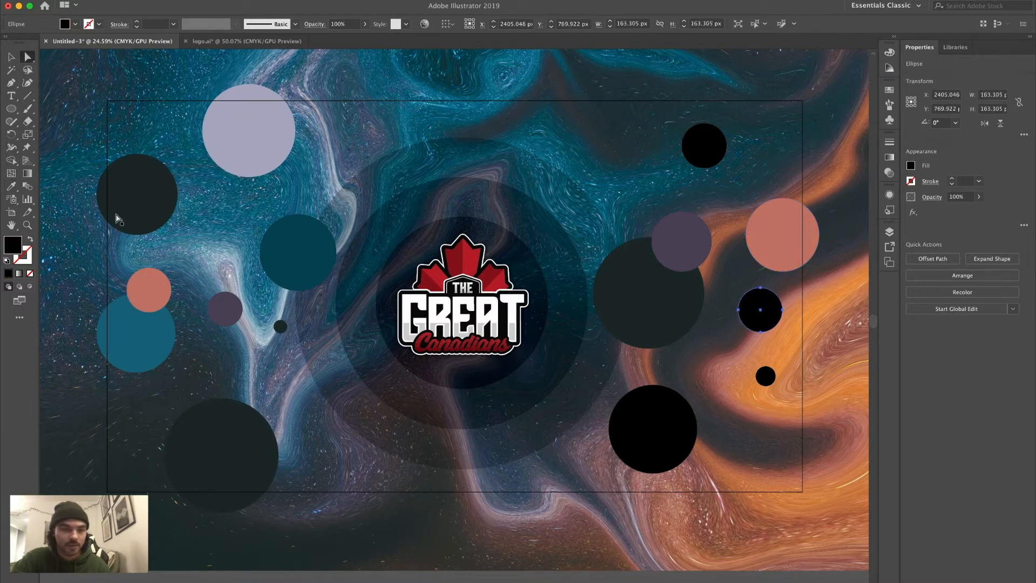
{"action": "left_click", "coordinate": [11, 186]}
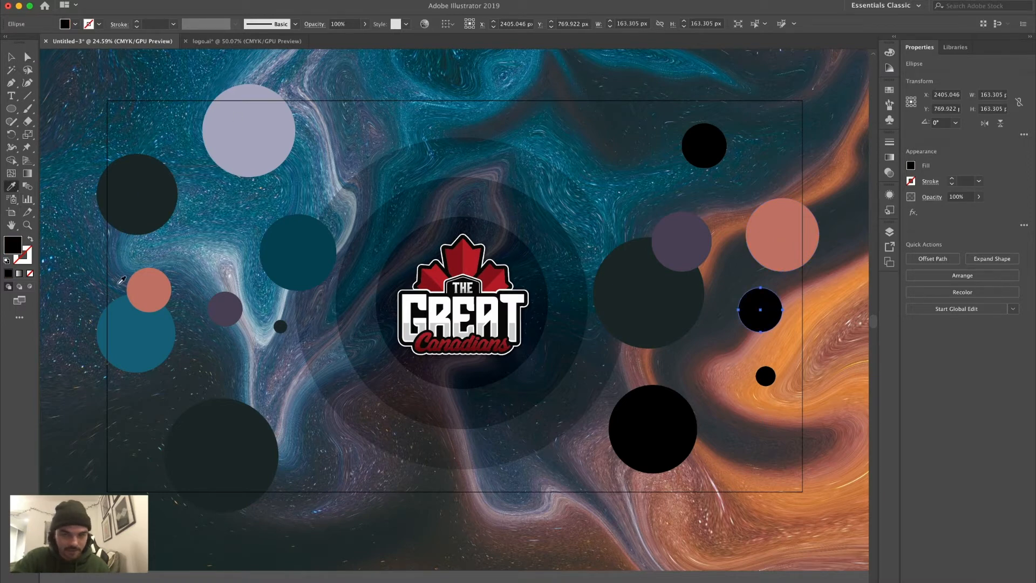
{"action": "left_click", "coordinate": [288, 259]}
- Colour the remaining black circles on the right: pale lavender for the tiny one, blue-teal for the lower one, charcoal green for the upper one
{"action": "left_click", "coordinate": [28, 57]}
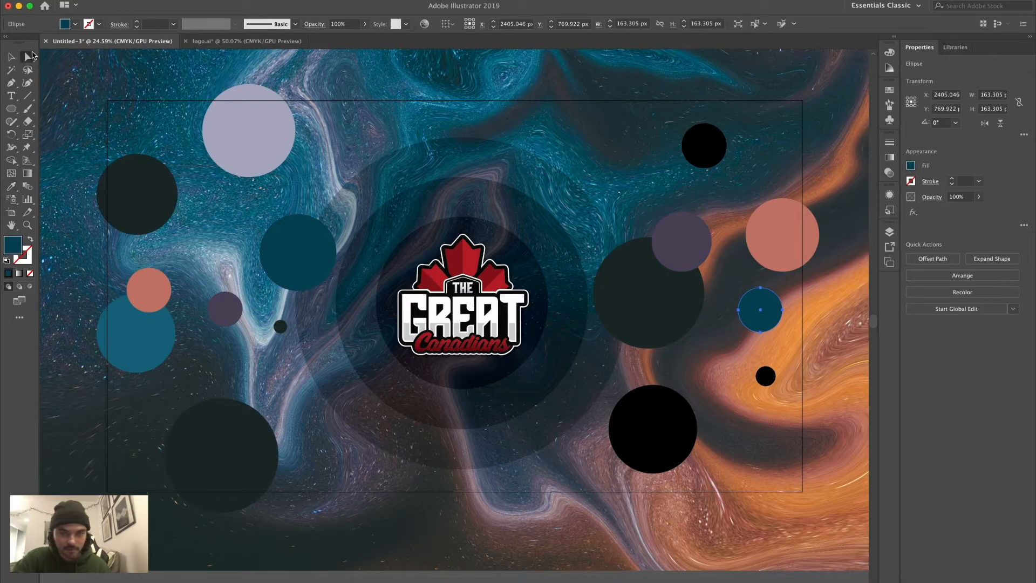
{"action": "left_click", "coordinate": [765, 376]}
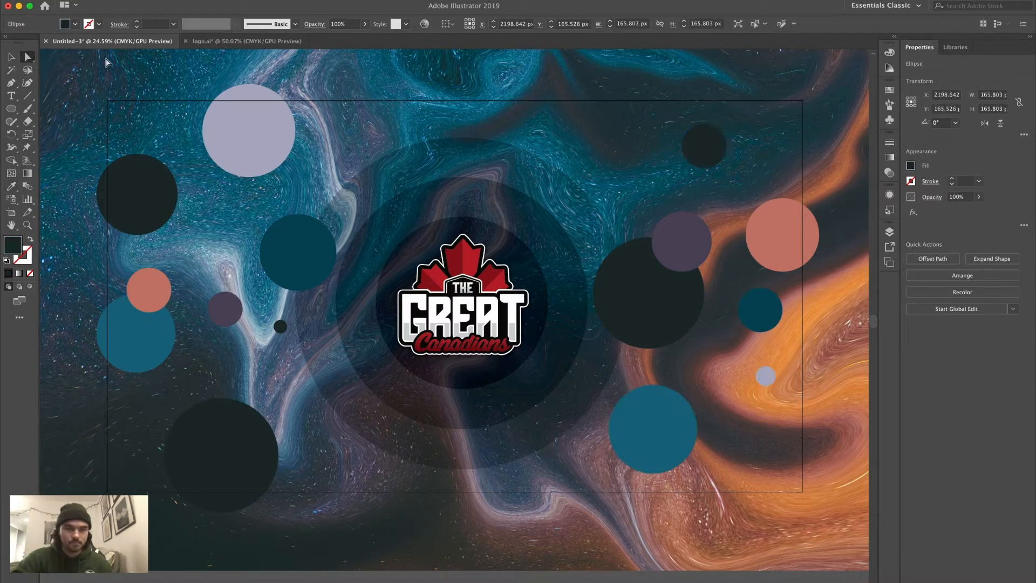
{"action": "left_click", "coordinate": [107, 63]}
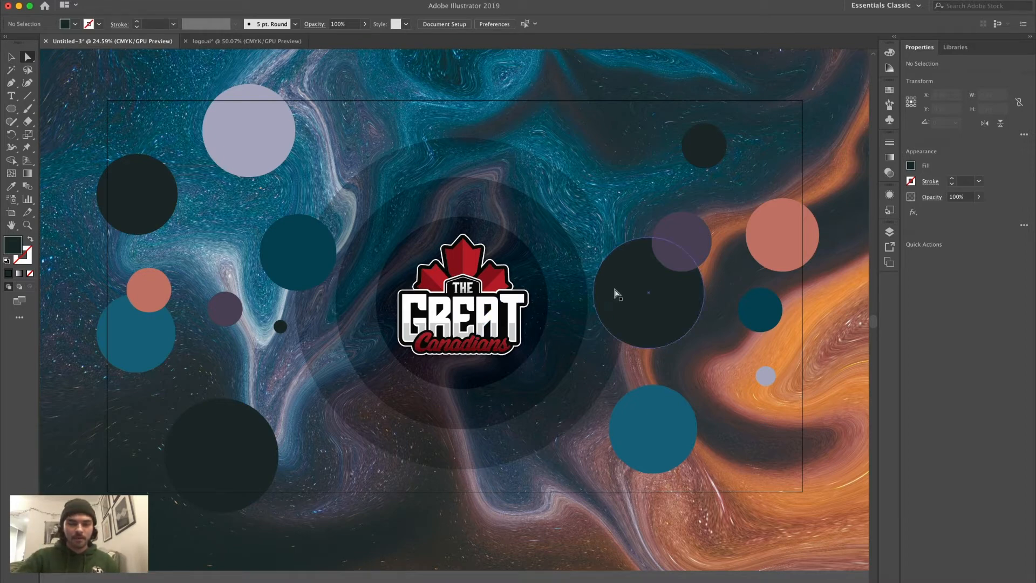
- Select all the coloured circles on the left side of the logo's rings together
{"action": "left_click", "coordinate": [299, 283]}
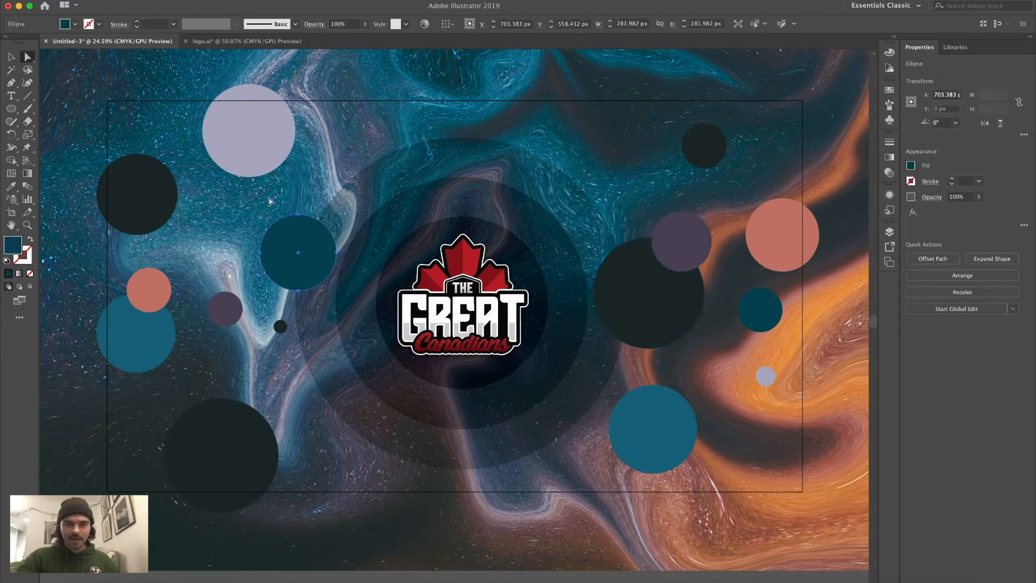
{"action": "left_click", "coordinate": [11, 57]}
{"action": "left_click", "coordinate": [69, 78]}
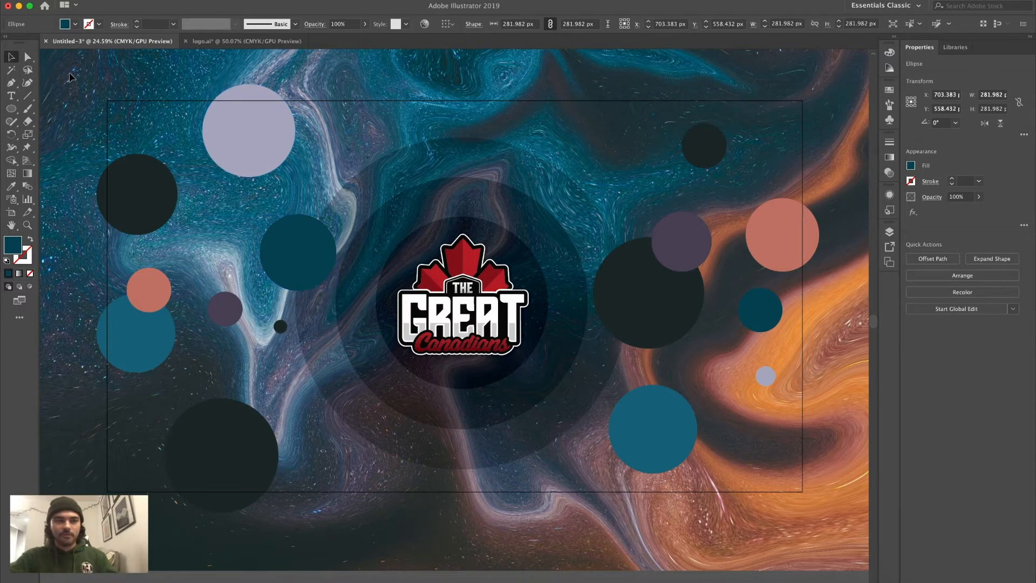
{"action": "left_click", "coordinate": [259, 155]}
{"action": "left_click", "coordinate": [165, 178], "text": "shift"}
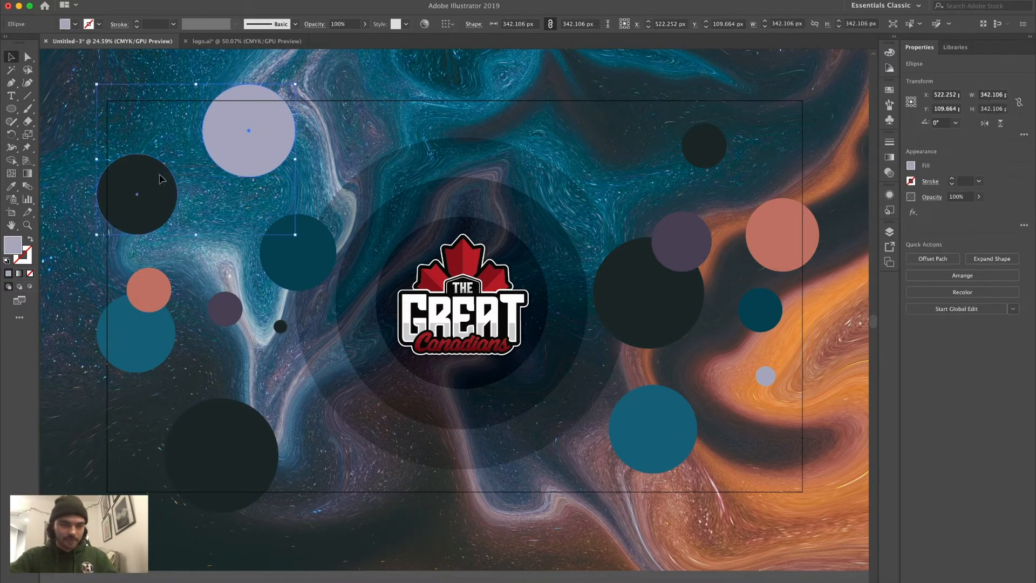
{"action": "left_click", "coordinate": [221, 303], "text": "shift"}
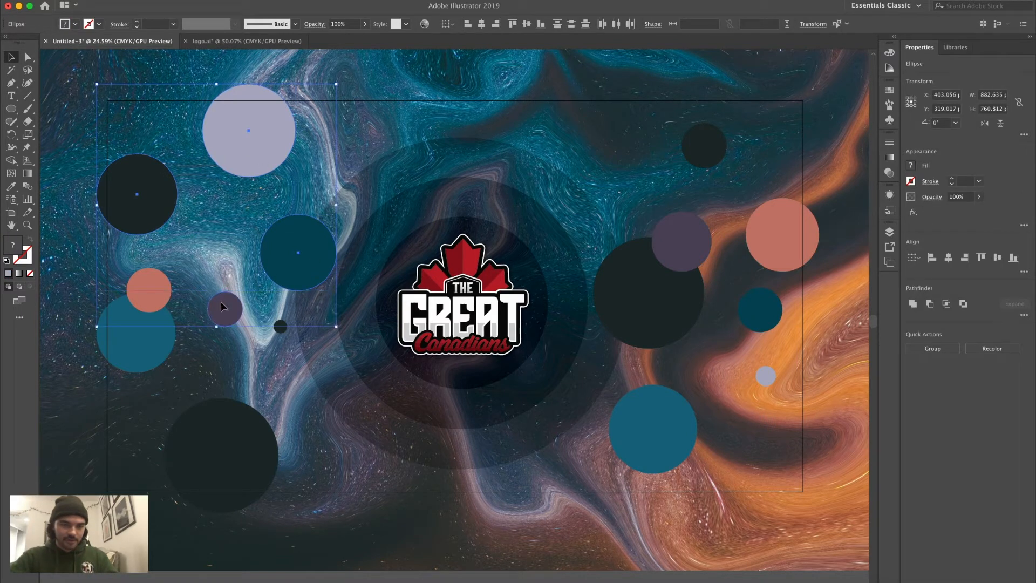
{"action": "left_click", "coordinate": [125, 312], "text": "shift"}
{"action": "left_click", "coordinate": [280, 326], "text": "shift"}
{"action": "left_click", "coordinate": [232, 432], "text": "shift"}
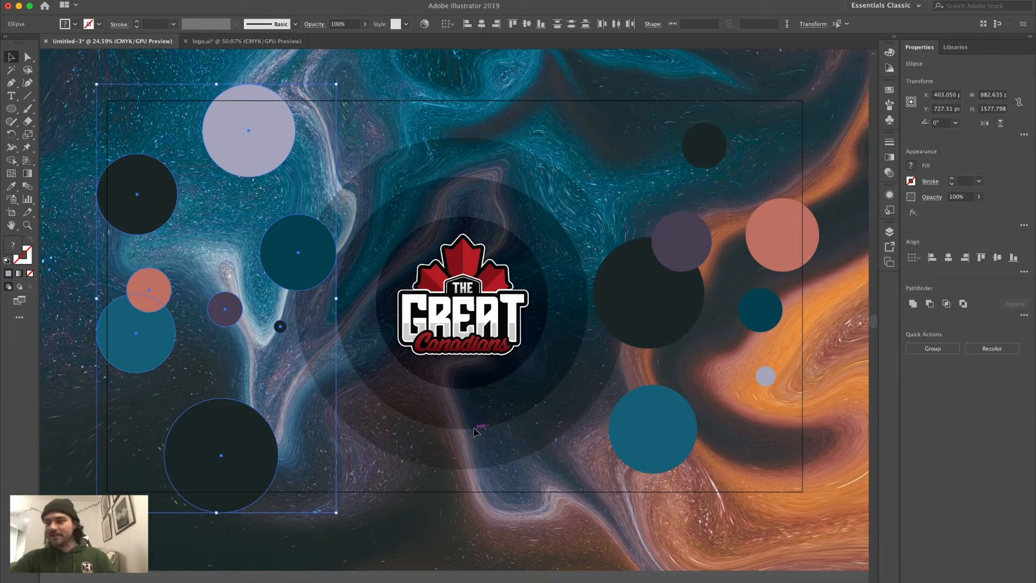
- Add all the coloured circles on the right side of the rings to the selection
{"action": "left_click", "coordinate": [653, 427], "text": "shift"}
{"action": "left_click", "coordinate": [672, 331], "text": "shift"}
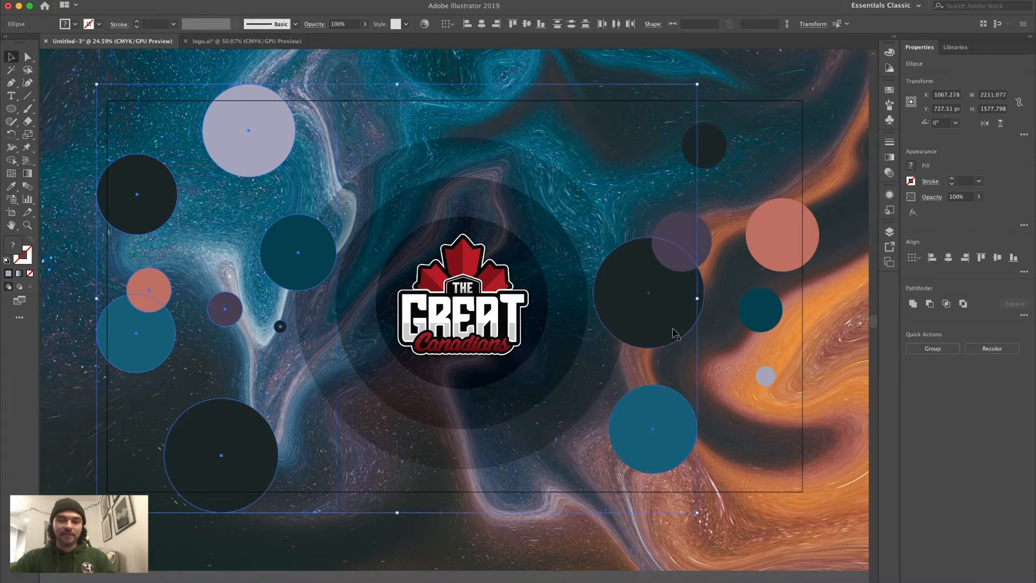
{"action": "left_click", "coordinate": [701, 236], "text": "shift"}
{"action": "left_click", "coordinate": [701, 142], "text": "shift"}
{"action": "left_click", "coordinate": [764, 206], "text": "shift"}
{"action": "left_click", "coordinate": [759, 319], "text": "shift"}
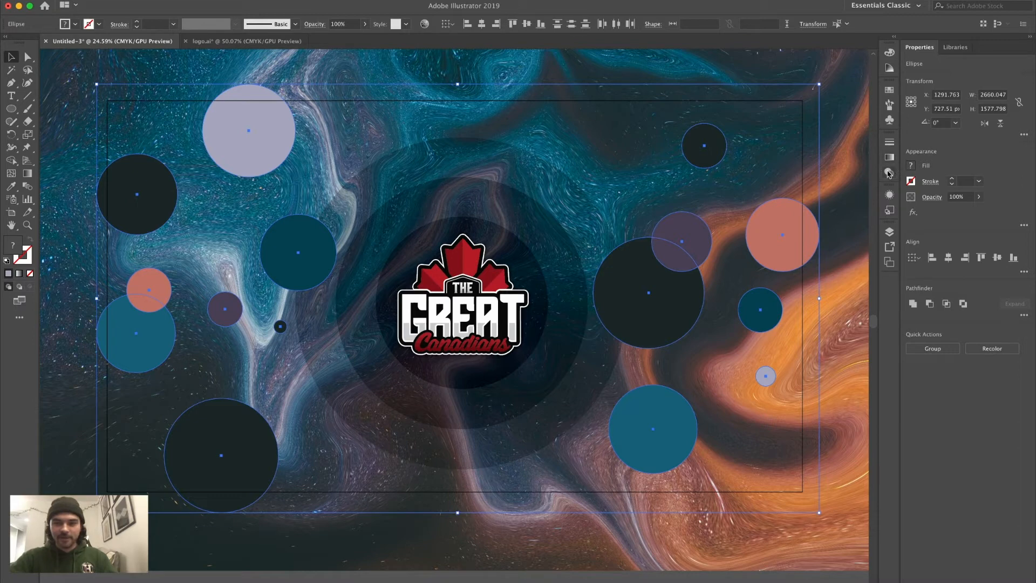
- Try the Color blend mode on all the selected circles, check the look unselected, and undo it
{"action": "left_click", "coordinate": [889, 173]}
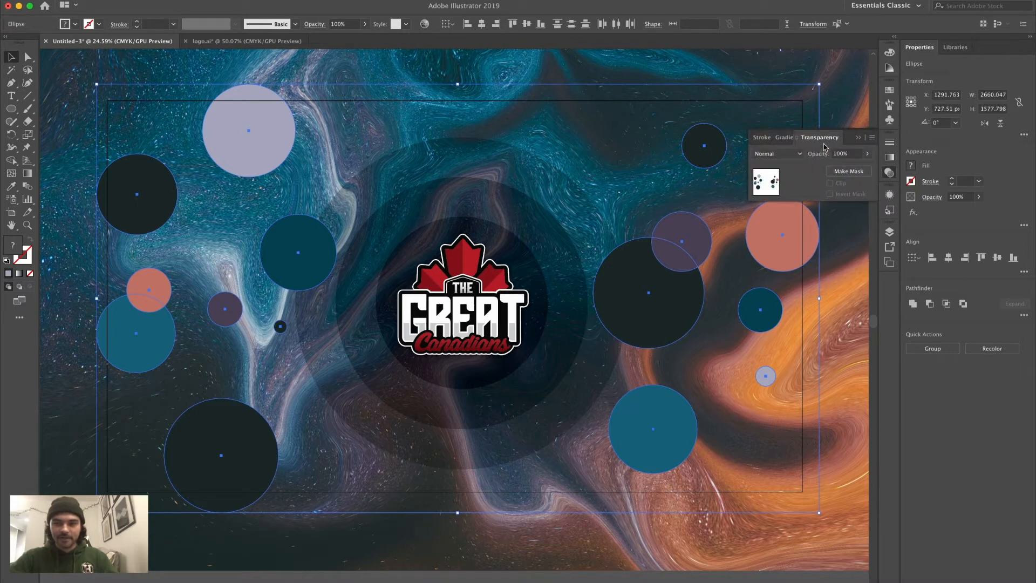
{"action": "left_click", "coordinate": [798, 153]}
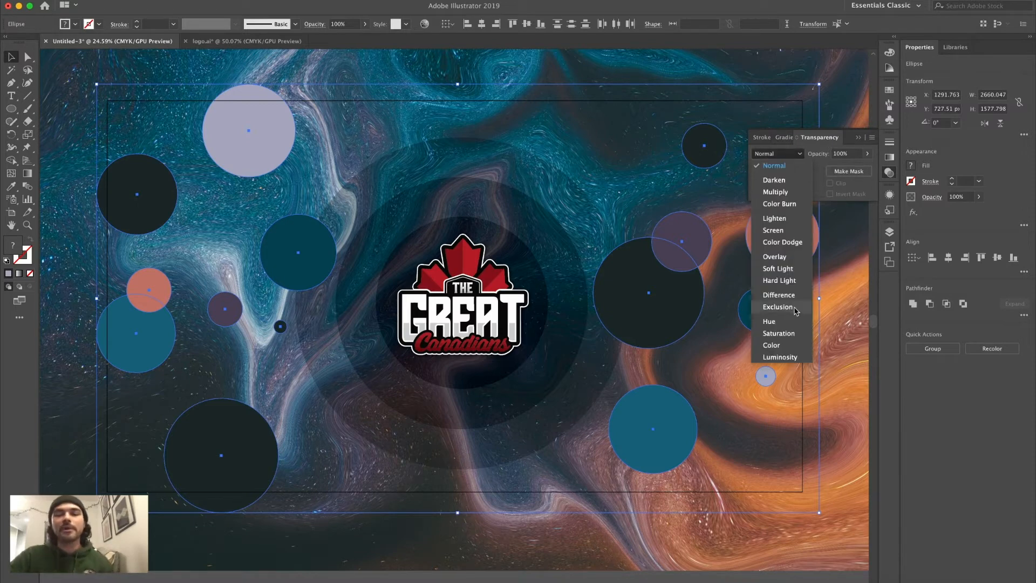
{"action": "left_click", "coordinate": [784, 345]}
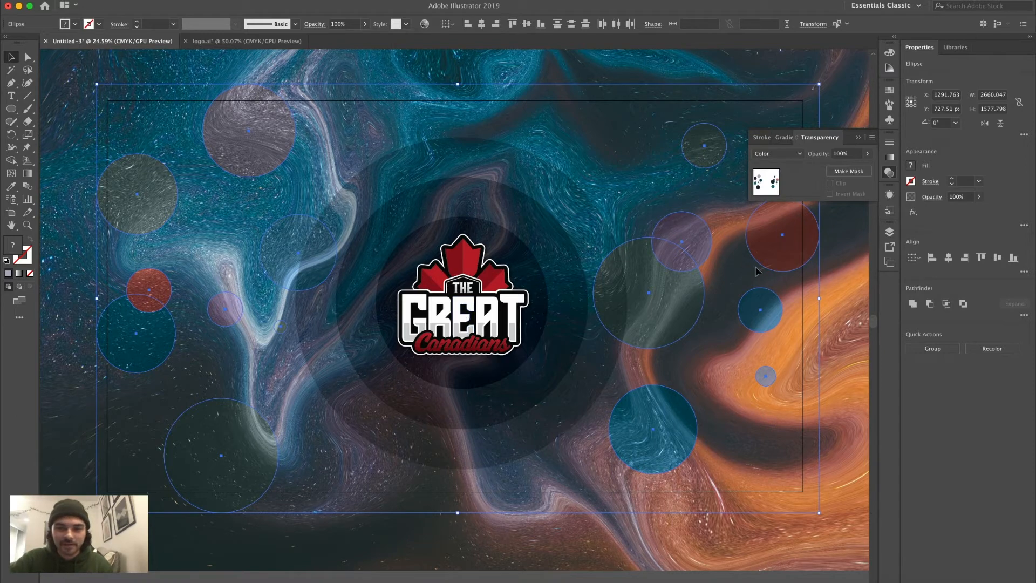
{"action": "left_click", "coordinate": [857, 138]}
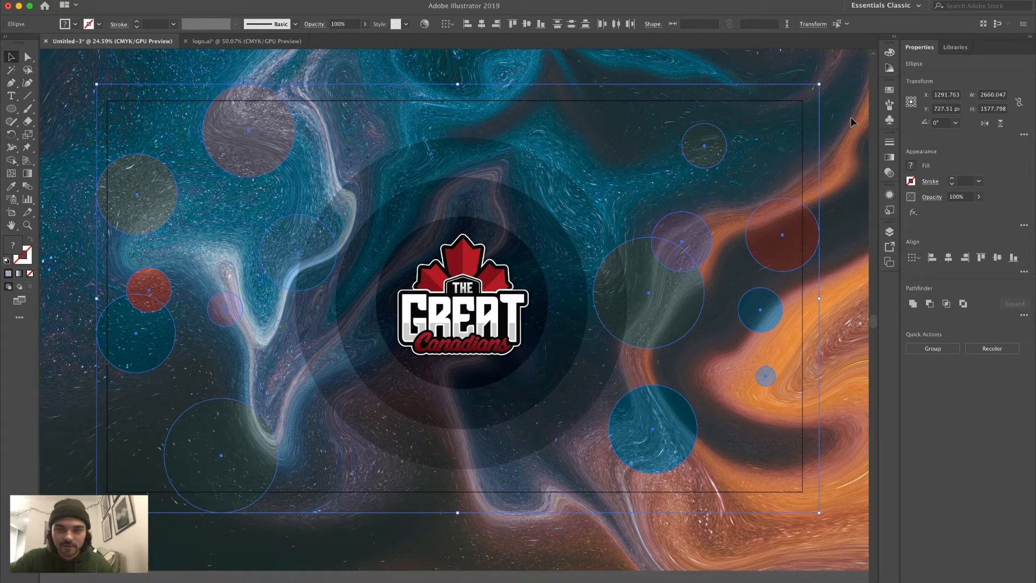
{"action": "left_click", "coordinate": [851, 123]}
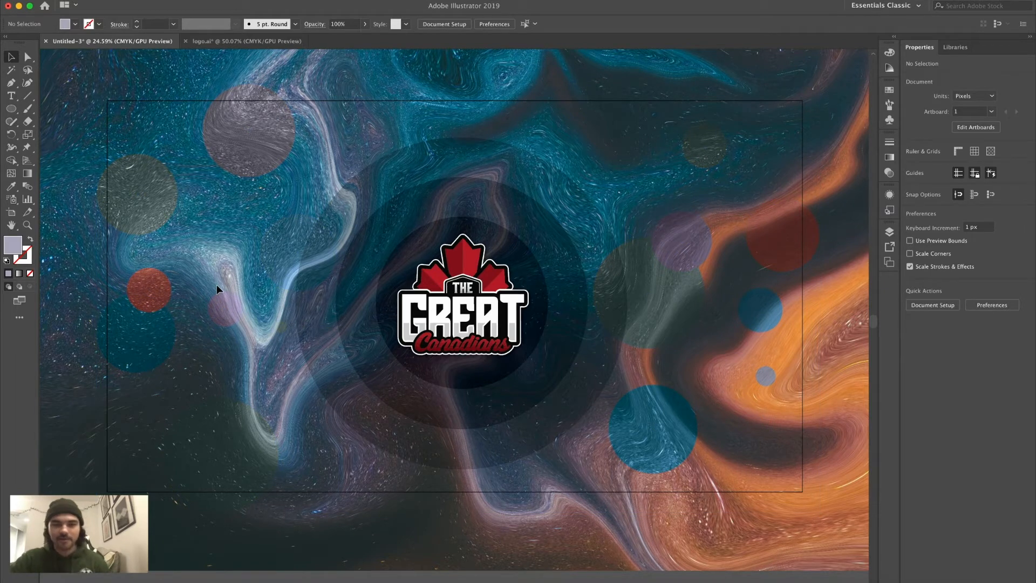
{"action": "key", "text": "super+z"}
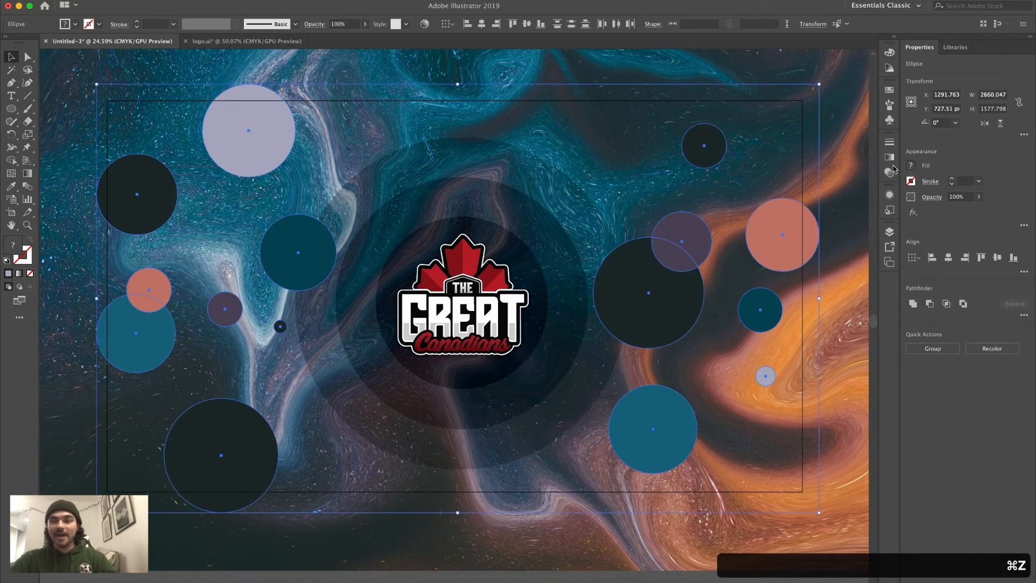
- Try the Saturation blend mode on the selected circles and undo it
{"action": "left_click", "coordinate": [890, 173]}
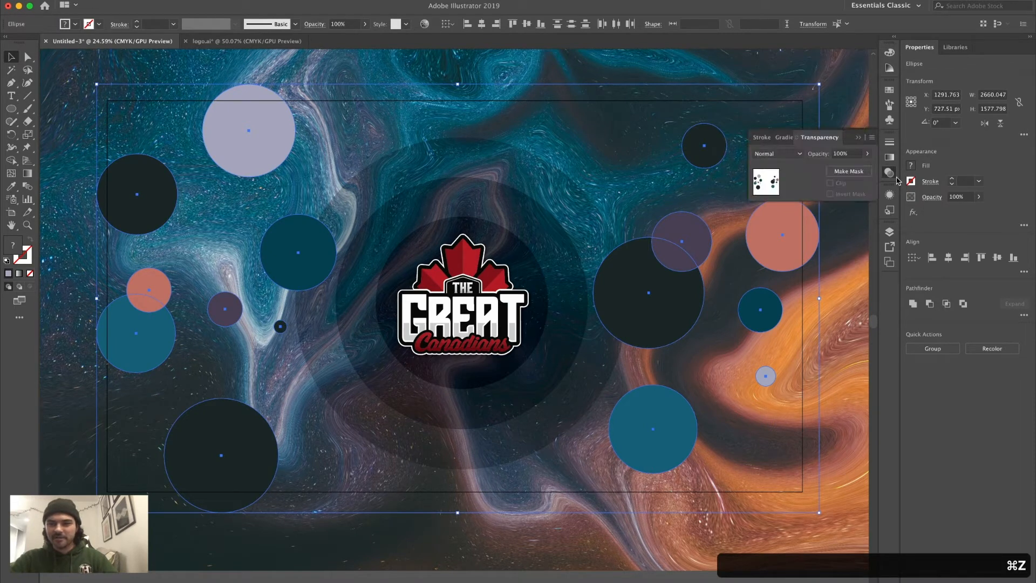
{"action": "left_click", "coordinate": [777, 154]}
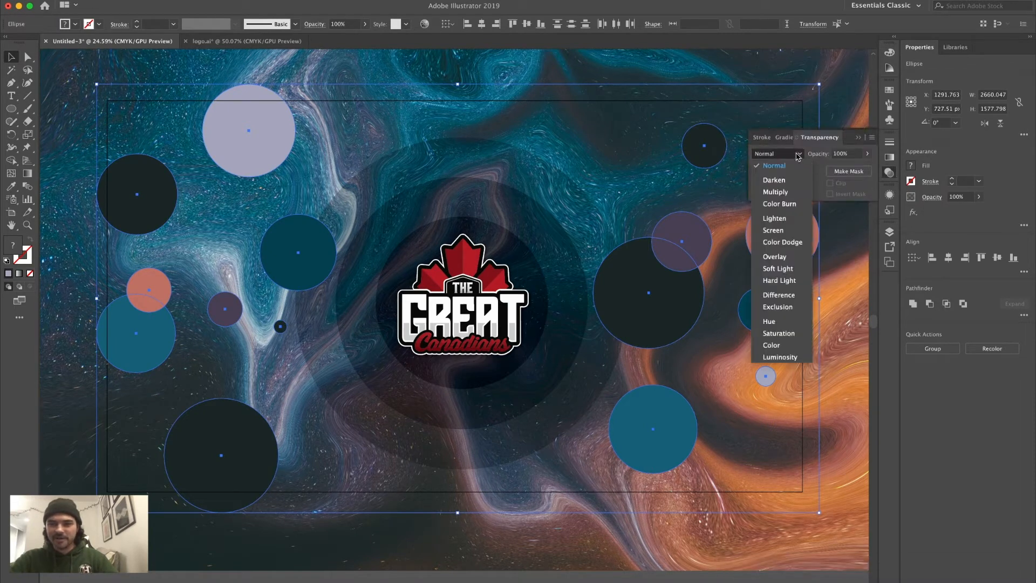
{"action": "left_click", "coordinate": [777, 333]}
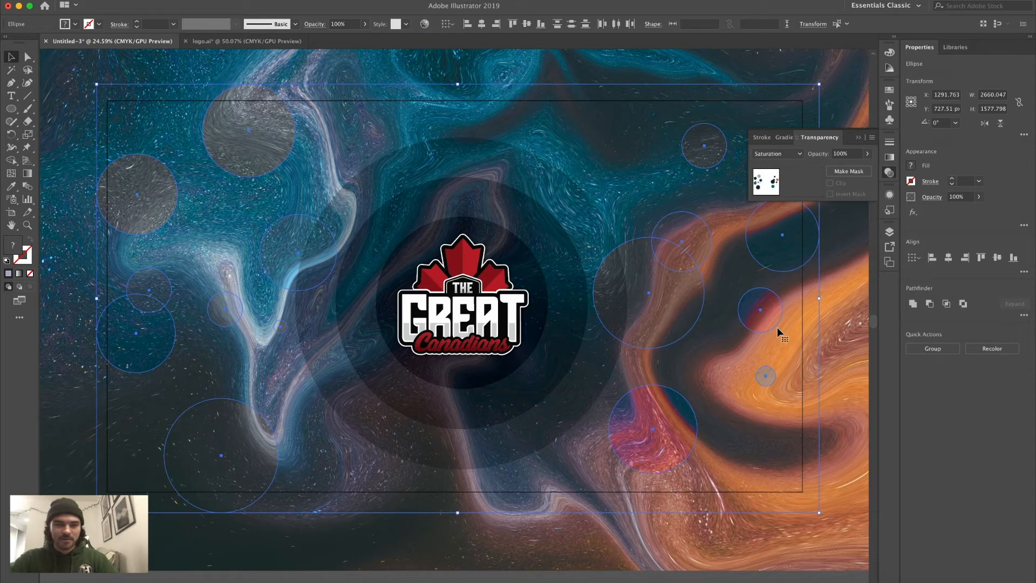
{"action": "left_click", "coordinate": [817, 268]}
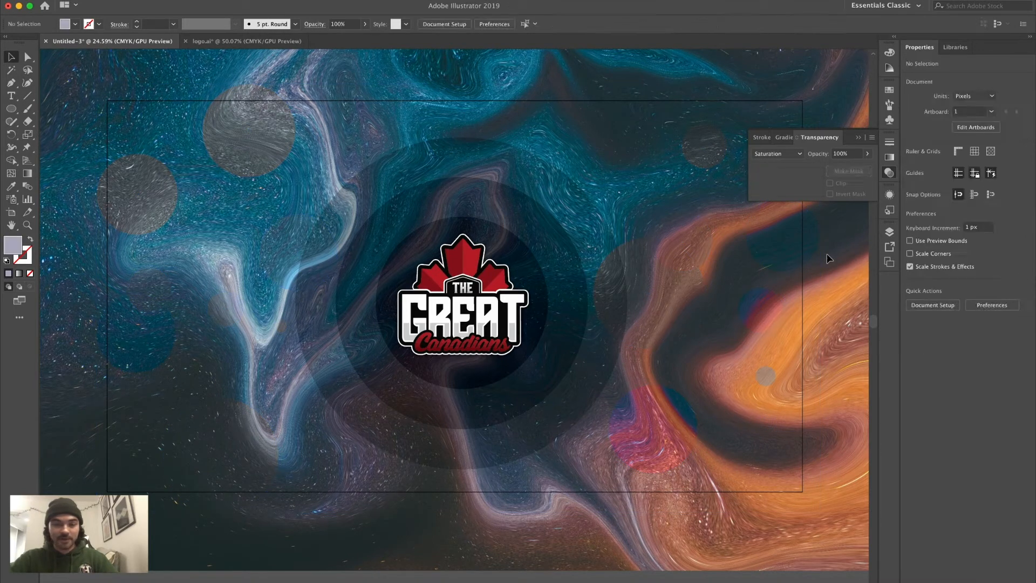
{"action": "key", "text": "super+z"}
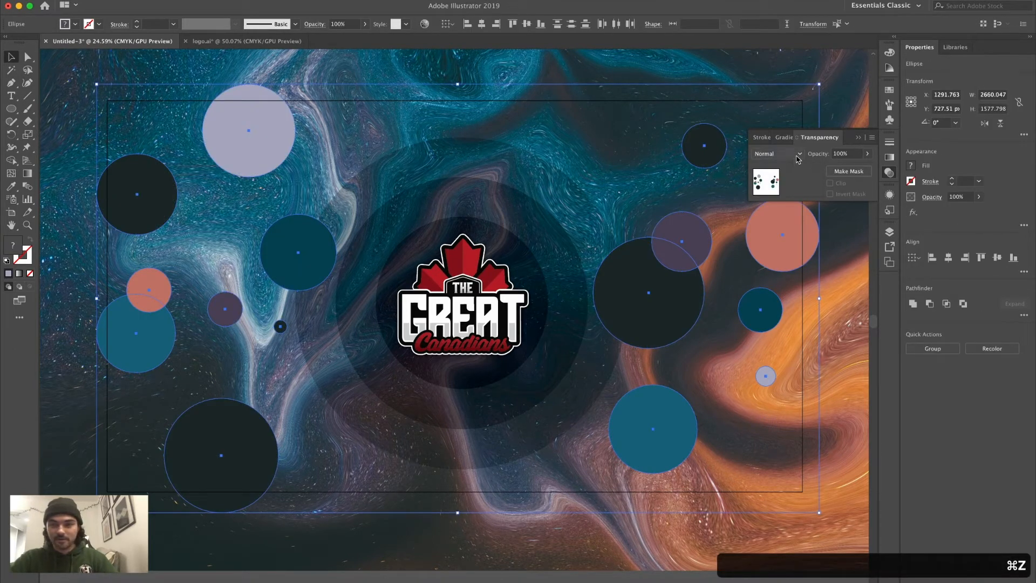
- Try the Hue blend mode on the selected circles and undo it
{"action": "left_click", "coordinate": [793, 154]}
{"action": "left_click", "coordinate": [791, 321]}
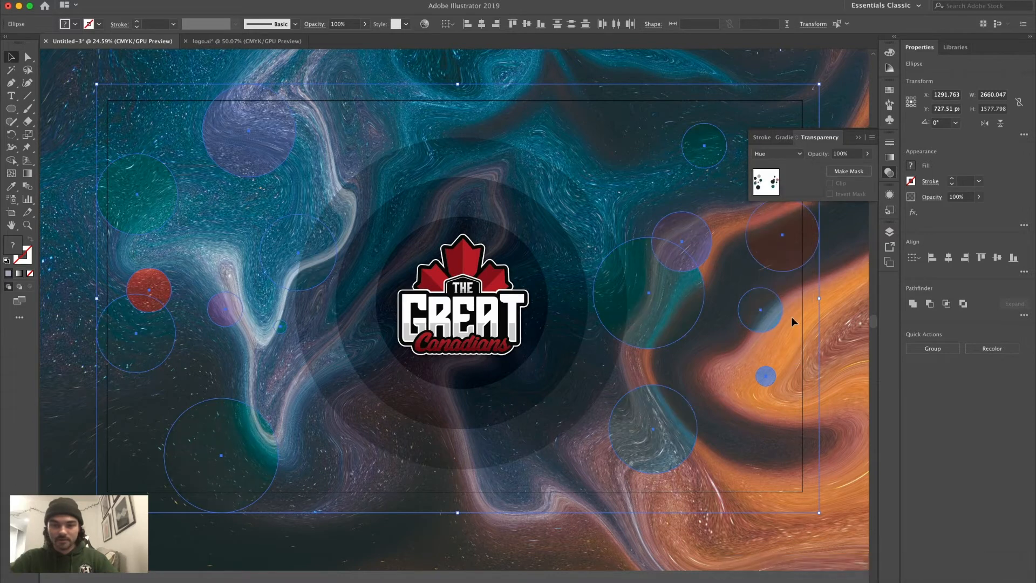
{"action": "left_click", "coordinate": [856, 276]}
{"action": "key", "text": "super+z"}
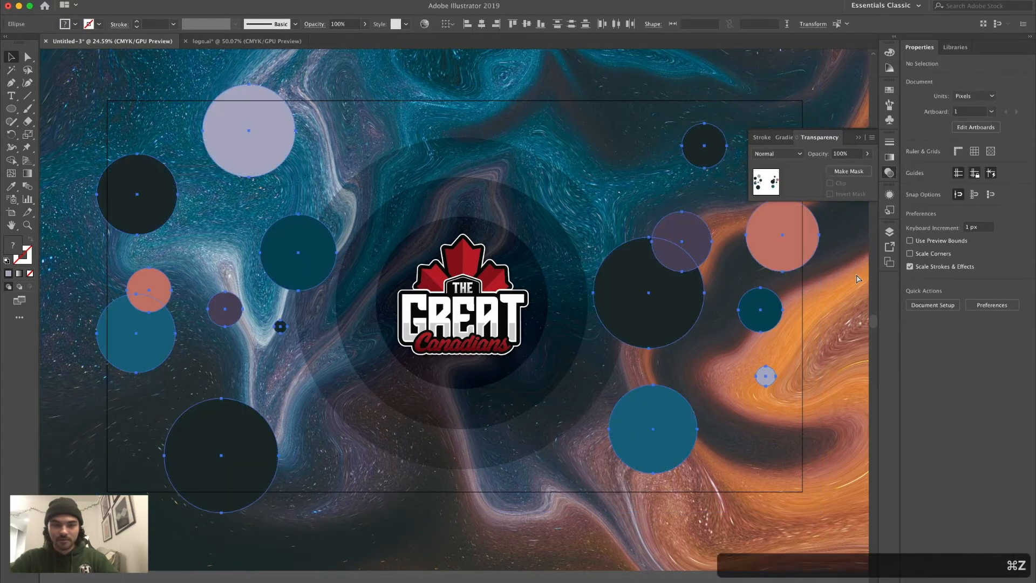
- Try the Difference blend mode on the selected circles and undo it
{"action": "left_click", "coordinate": [793, 155]}
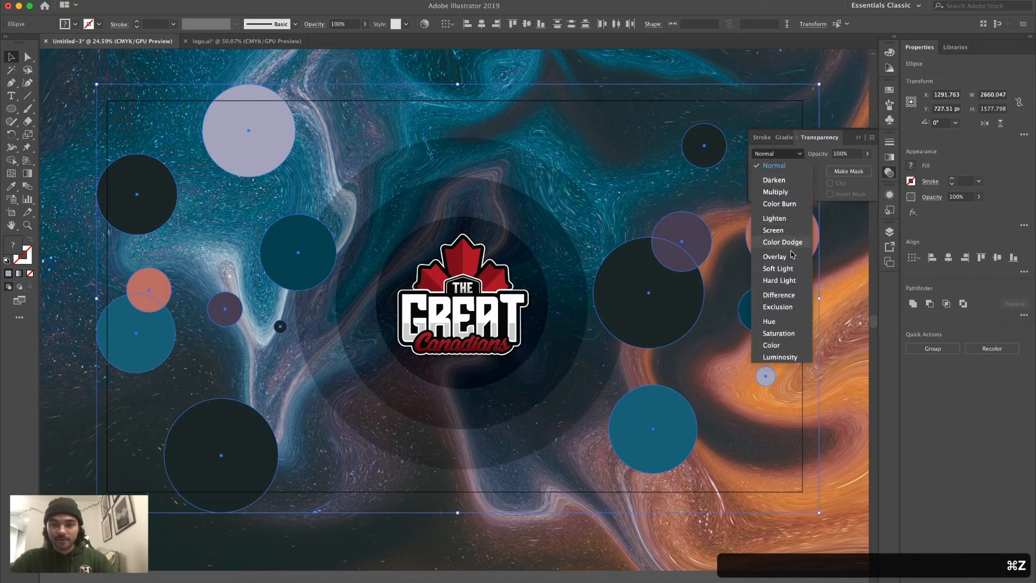
{"action": "left_click", "coordinate": [780, 296]}
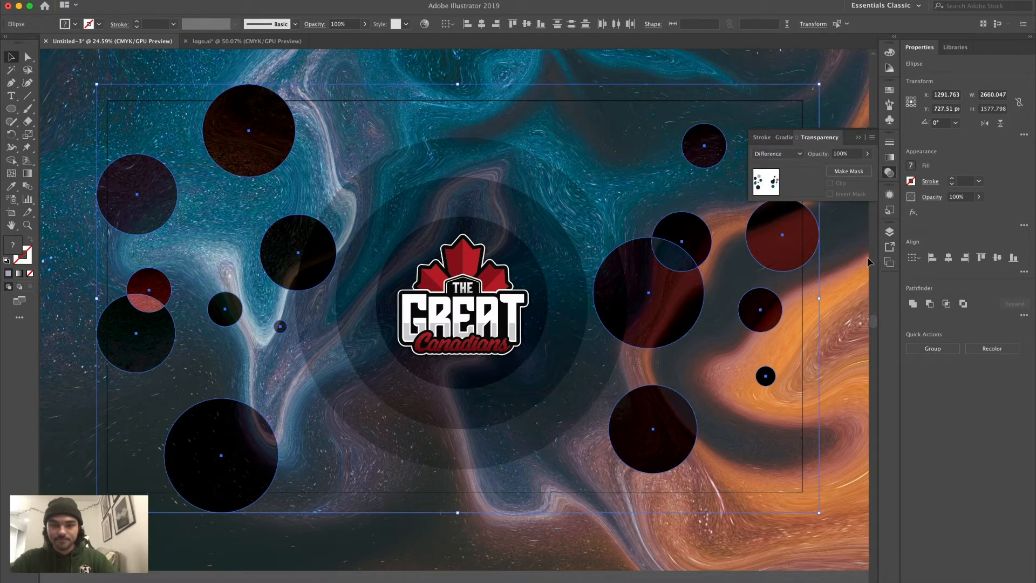
{"action": "scroll", "coordinate": [866, 257], "scroll_direction": "up", "scroll_amount": 5}
{"action": "scroll", "coordinate": [712, 379], "scroll_direction": "down", "scroll_amount": 5}
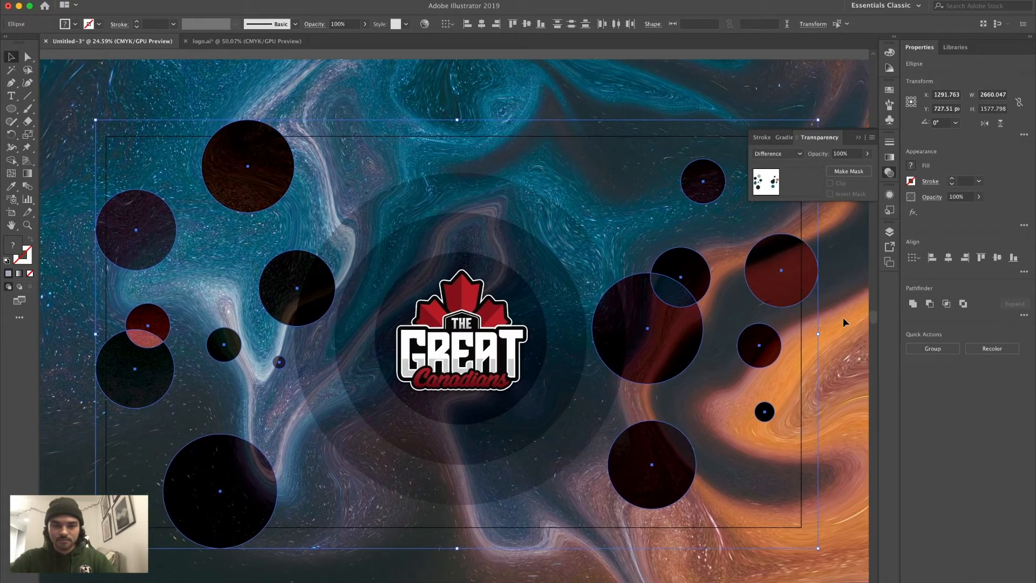
{"action": "left_click", "coordinate": [844, 322]}
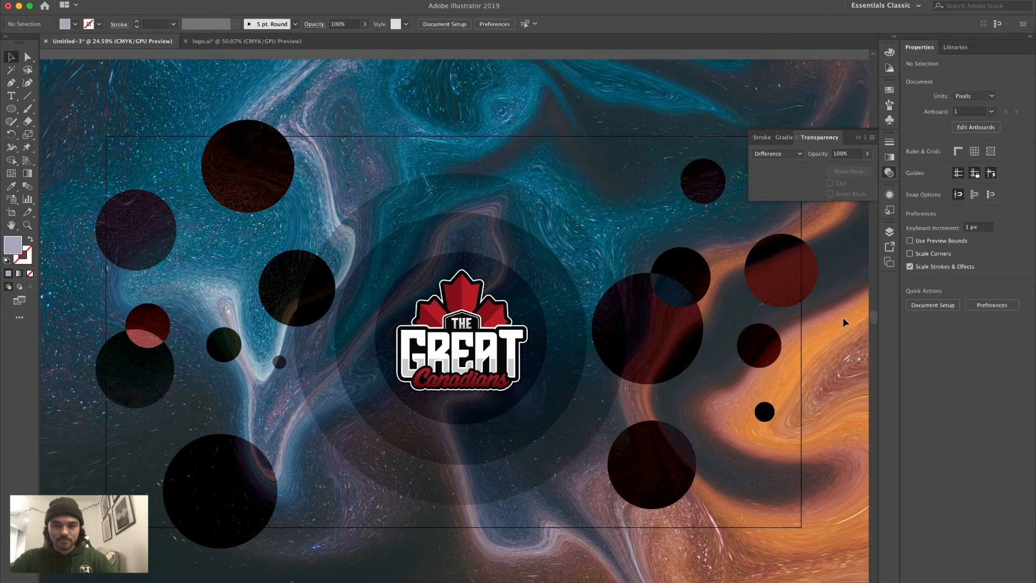
{"action": "key", "text": "super+z"}
{"action": "key", "text": "super+z"}
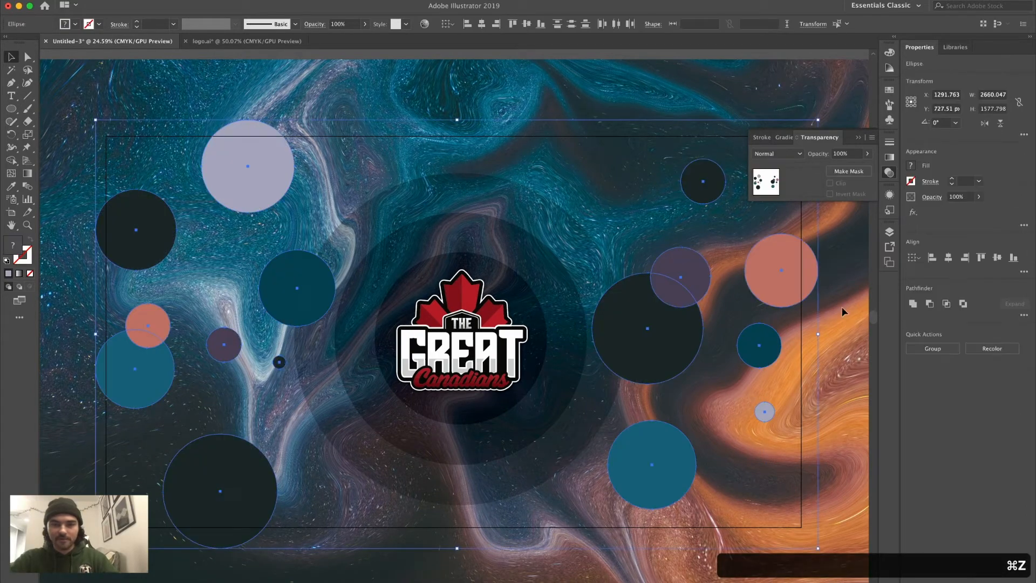
- Try the Exclusion blend mode on the selected circles and settle on Hard Light
{"action": "left_click", "coordinate": [800, 153]}
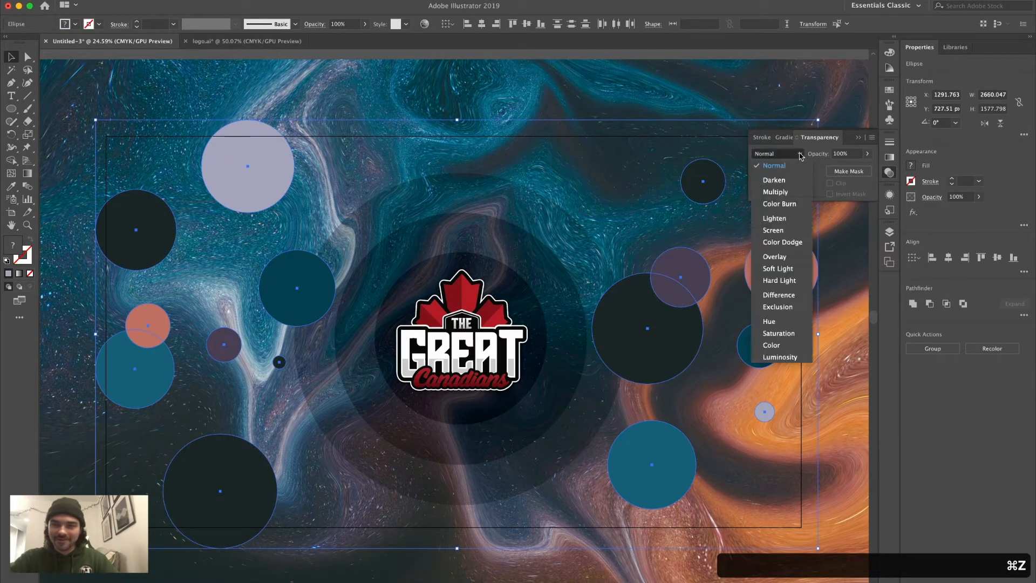
{"action": "left_click", "coordinate": [778, 306]}
{"action": "left_click", "coordinate": [793, 154]}
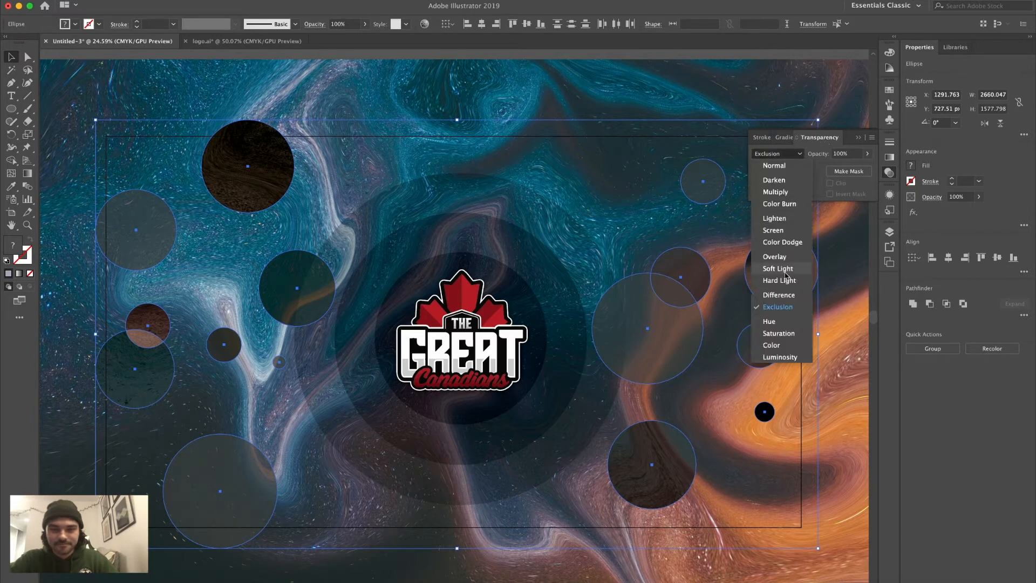
{"action": "left_click", "coordinate": [781, 281]}
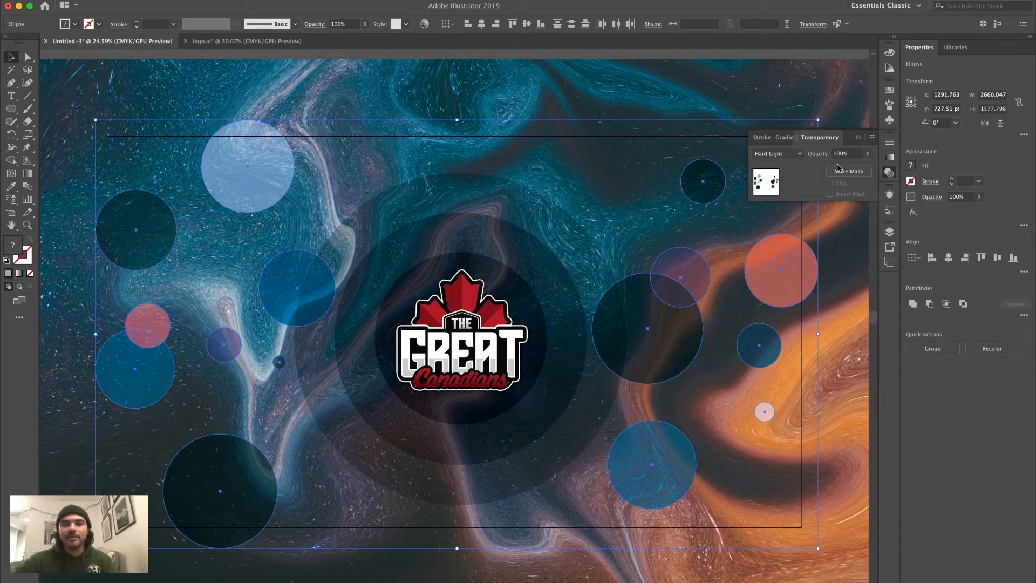
- Lower the opacity of all the selected circles to 90% and deselect them
{"action": "left_click", "coordinate": [866, 153]}
{"action": "left_click_drag", "start_coordinate": [864, 168], "coordinate": [857, 168]}
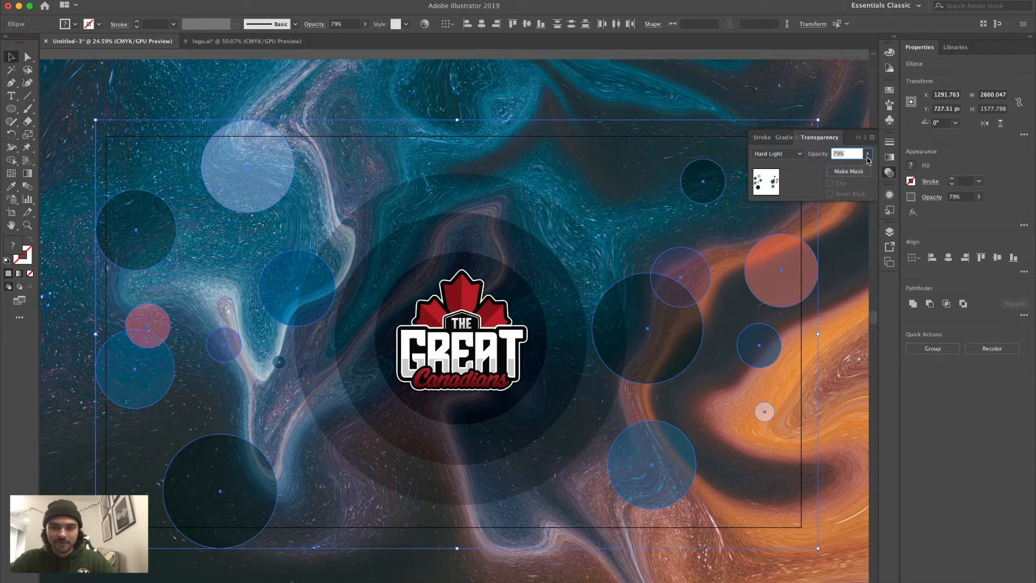
{"action": "left_click_drag", "start_coordinate": [859, 168], "coordinate": [862, 167]}
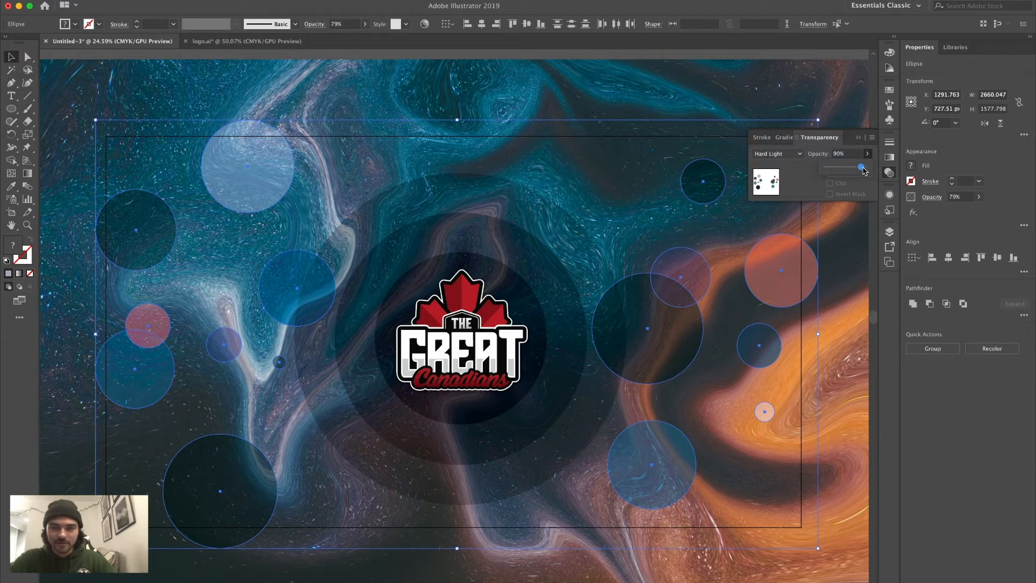
{"action": "left_click", "coordinate": [859, 137]}
{"action": "left_click", "coordinate": [849, 135]}
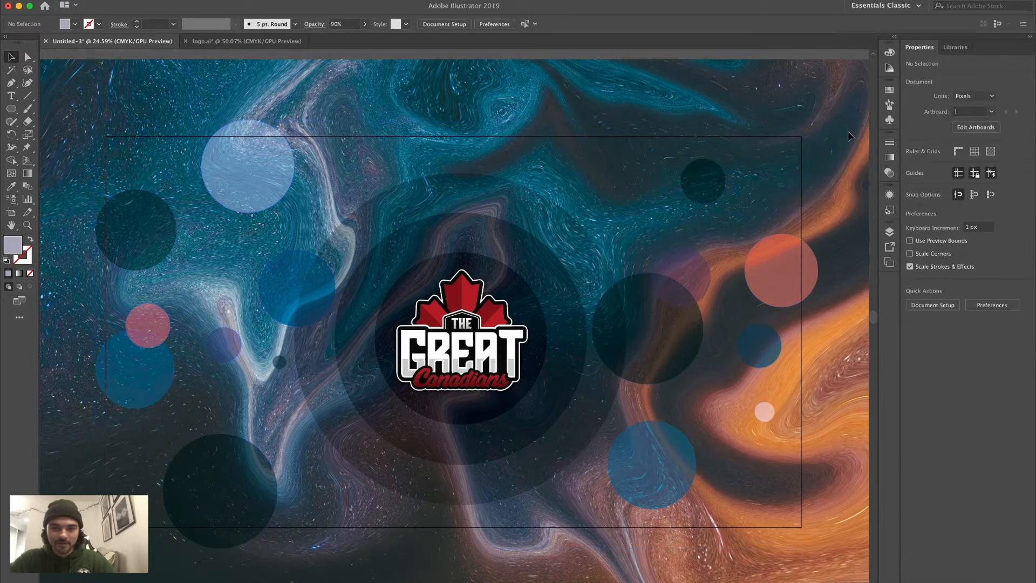
{"action": "scroll", "coordinate": [553, 365], "scroll_direction": "up", "scroll_amount": 6}
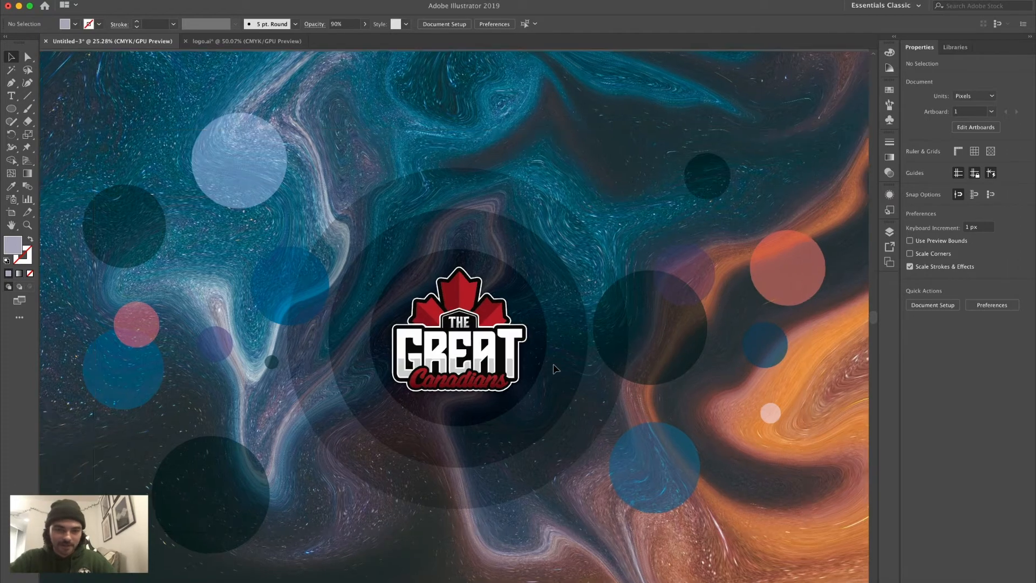
{"action": "scroll", "coordinate": [555, 369], "scroll_direction": "down", "scroll_amount": 5}
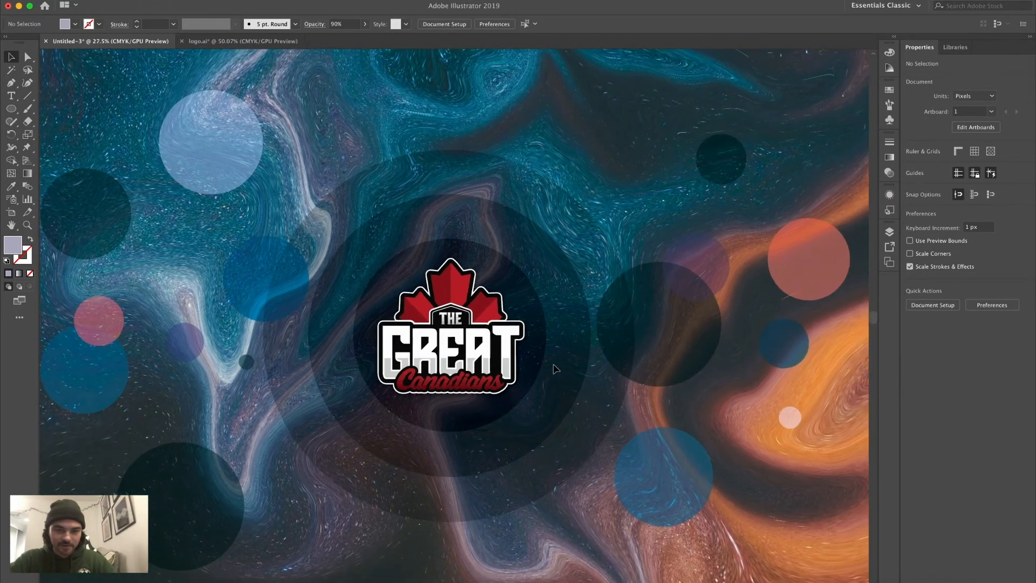
{"action": "scroll", "coordinate": [556, 368], "scroll_direction": "down", "scroll_amount": 1}
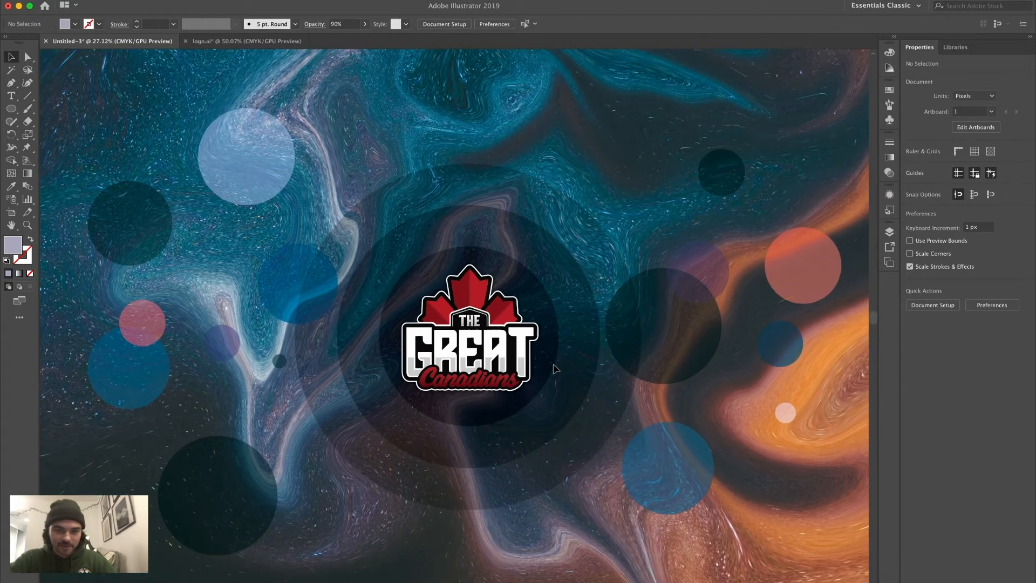
{"action": "scroll", "coordinate": [556, 368], "scroll_direction": "down", "scroll_amount": 3}
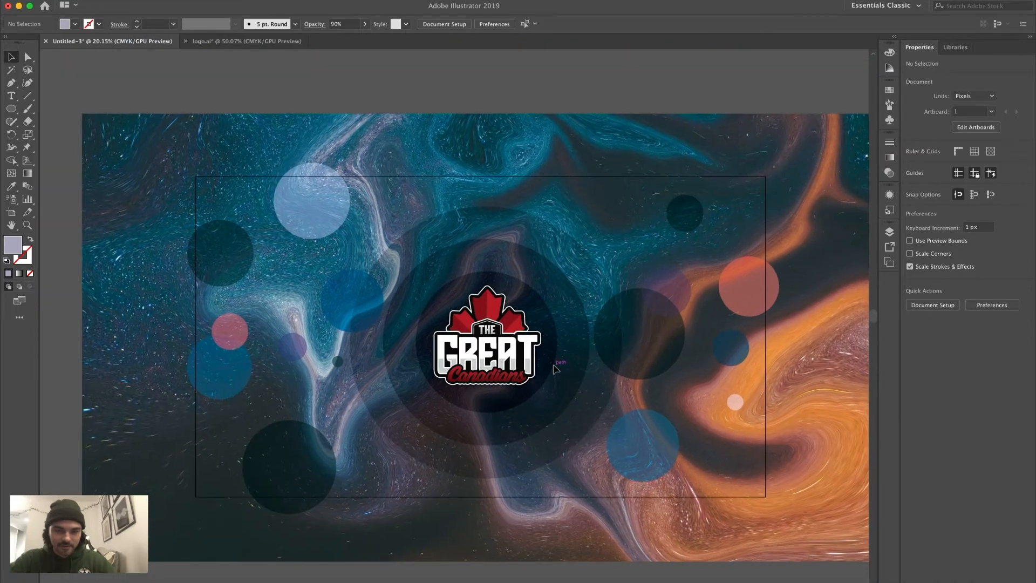
- Undo the last opacity change on the scattered circles, then set them to the Soft Light blend mode with 100% opacity
{"action": "scroll", "coordinate": [555, 368], "scroll_direction": "up", "scroll_amount": 3}
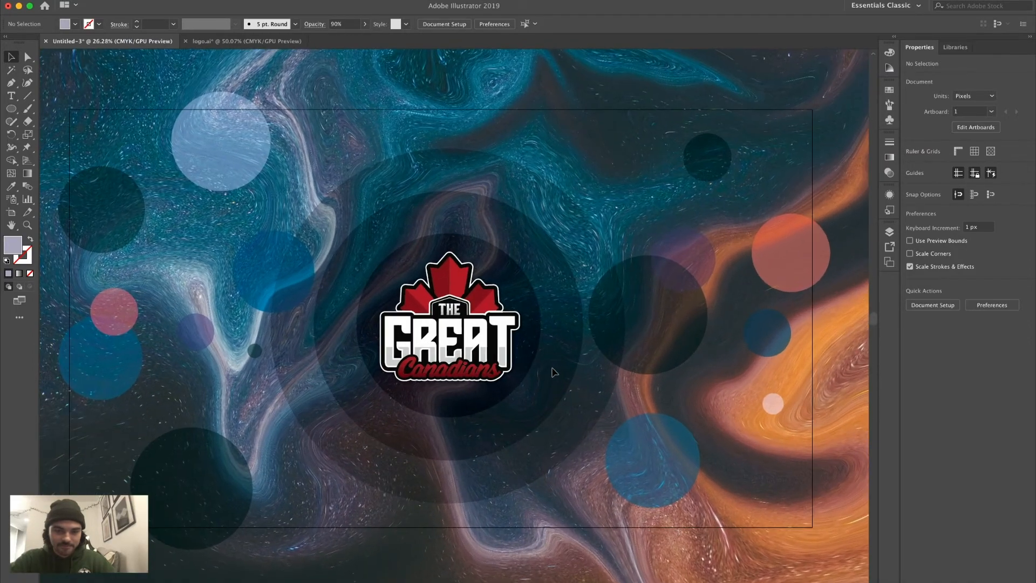
{"action": "scroll", "coordinate": [551, 376], "scroll_direction": "left", "scroll_amount": 1}
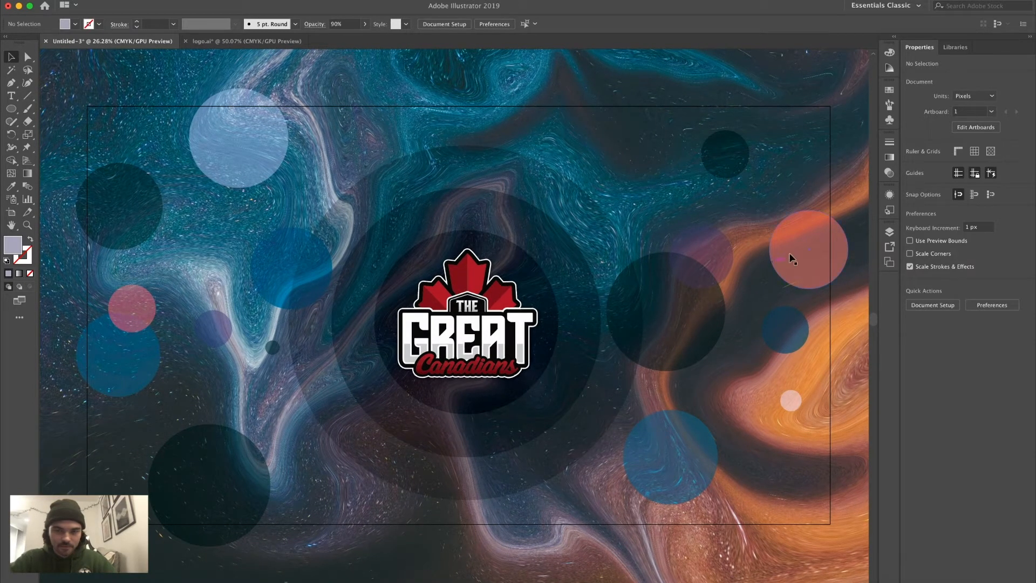
{"action": "key", "text": "super+z"}
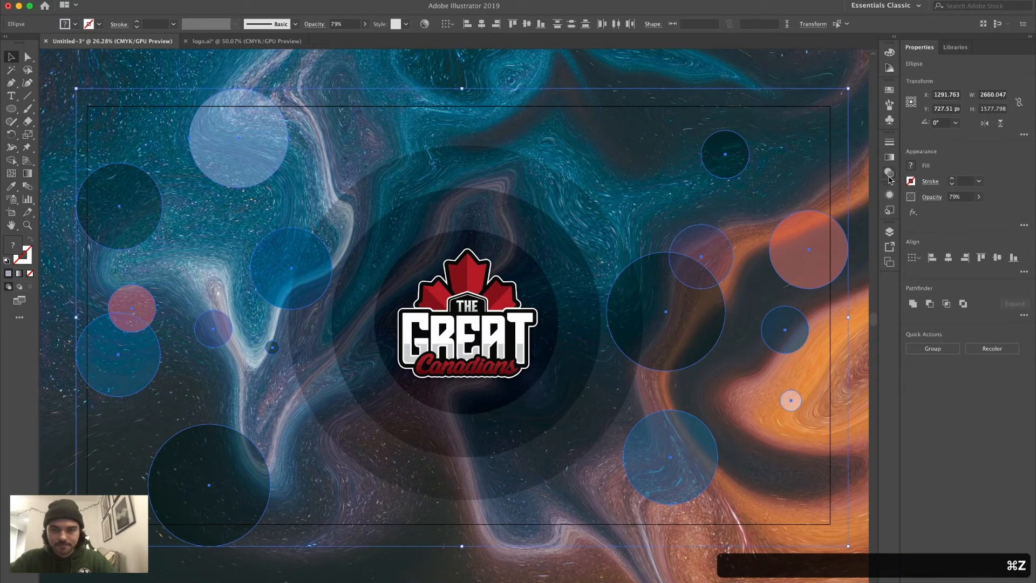
{"action": "left_click", "coordinate": [889, 172]}
{"action": "left_click", "coordinate": [776, 154]}
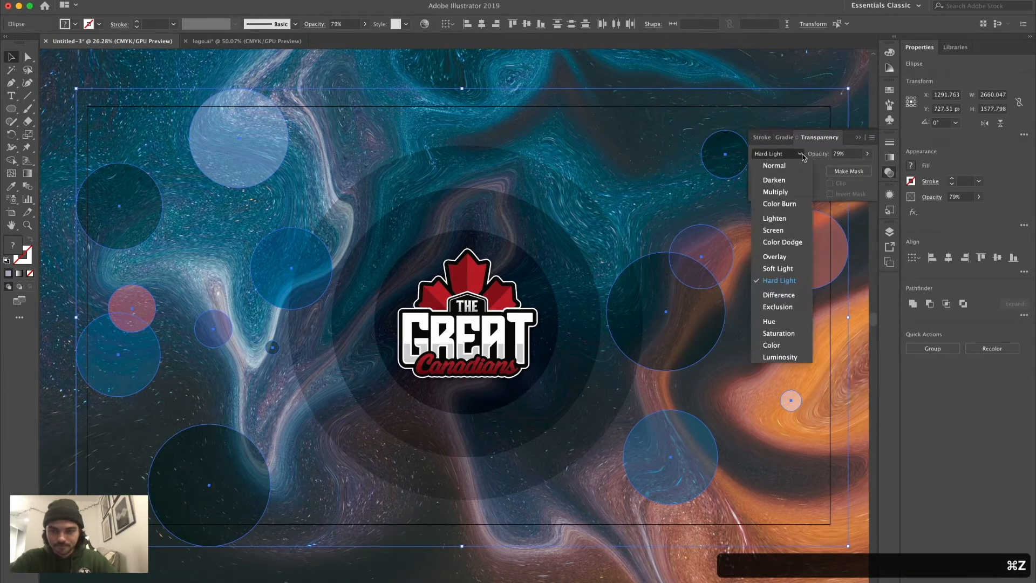
{"action": "left_click", "coordinate": [794, 276]}
{"action": "left_click", "coordinate": [866, 154]}
{"action": "left_click_drag", "start_coordinate": [864, 172], "coordinate": [879, 171]}
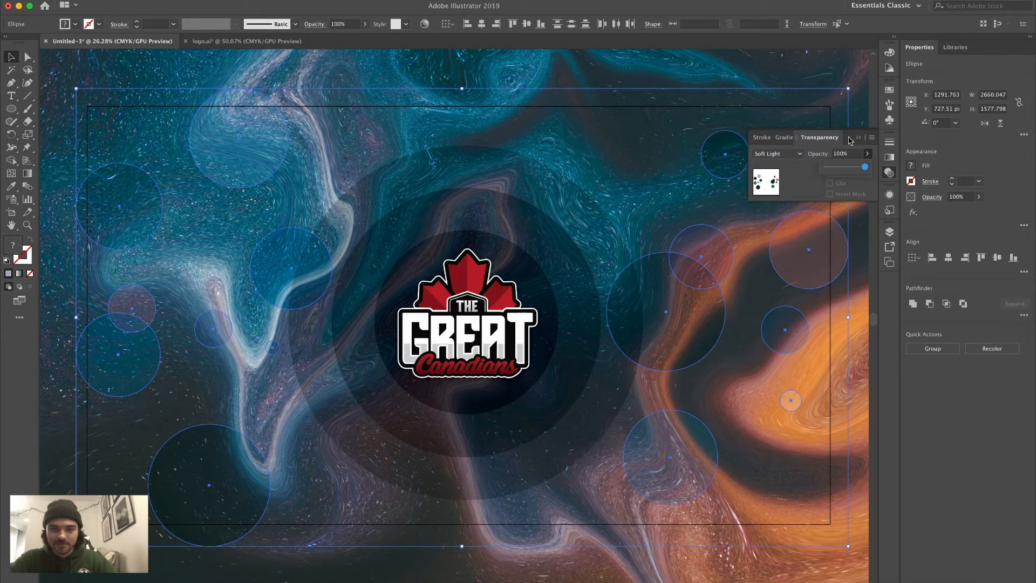
- Recolour the blue circle just left of the rings by sampling the coral, the large dark and finally the lower blue circle
{"action": "left_click", "coordinate": [799, 153]}
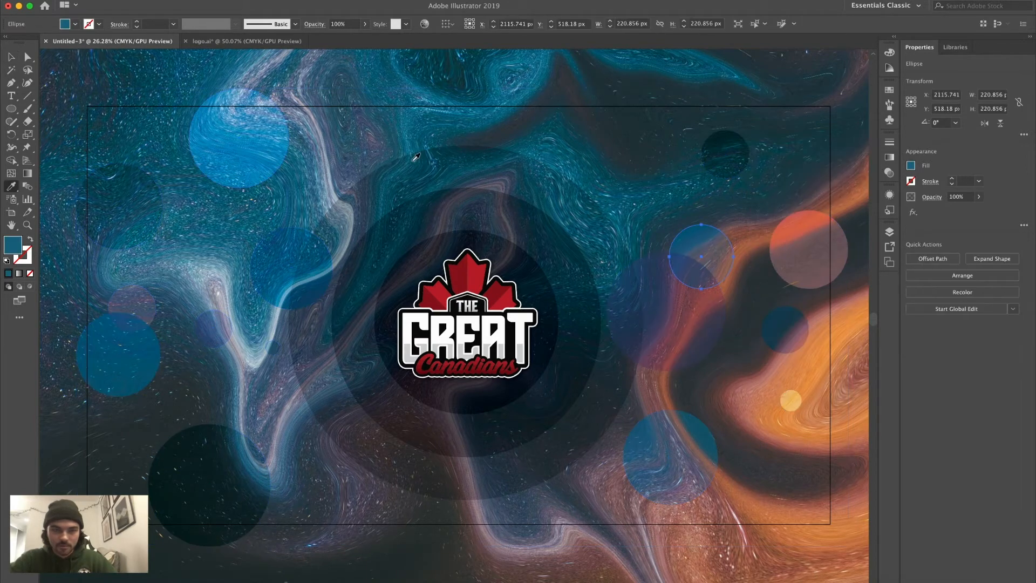
{"action": "left_click", "coordinate": [27, 57]}
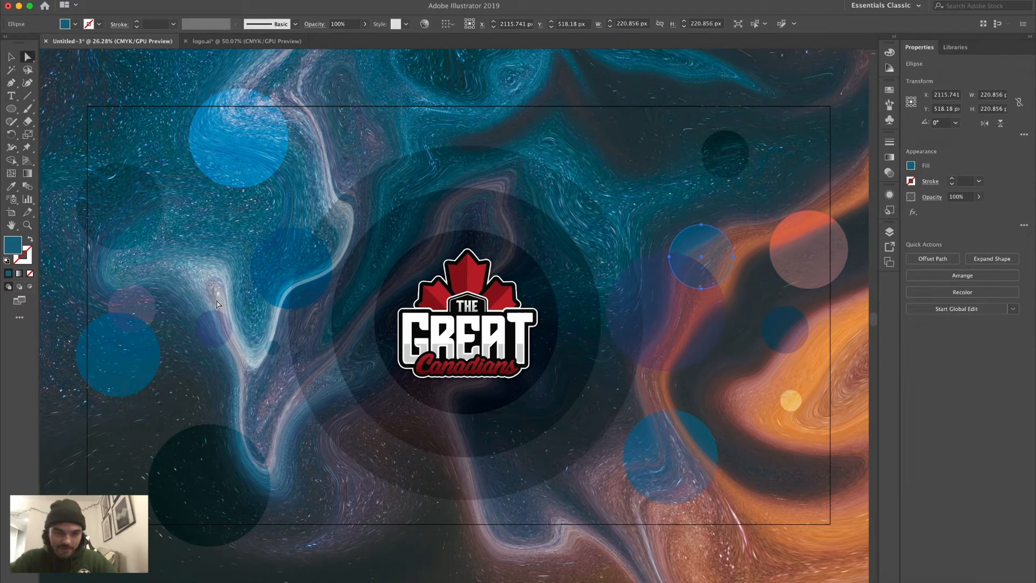
{"action": "left_click", "coordinate": [273, 260]}
{"action": "key", "text": "i"}
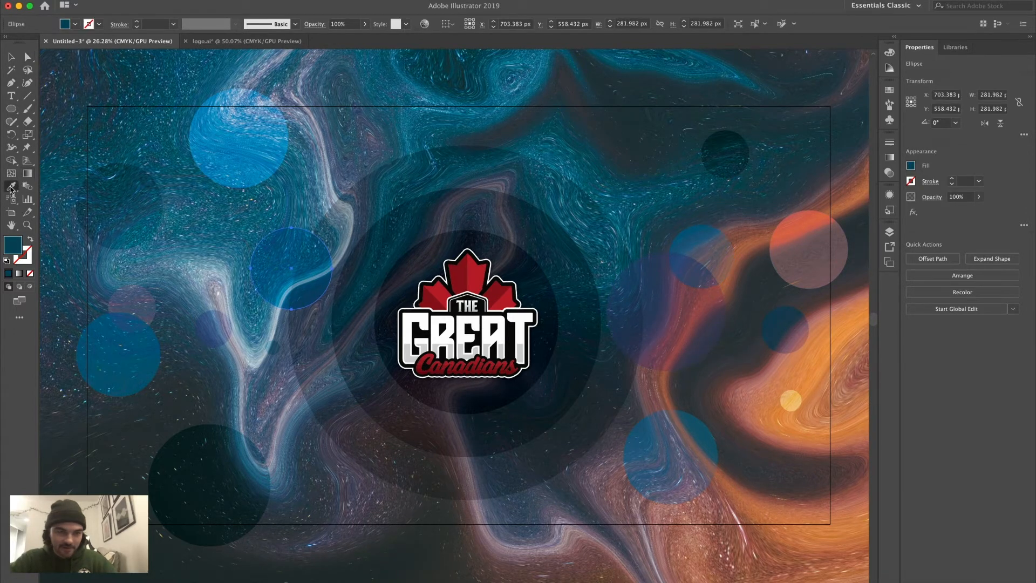
{"action": "left_click", "coordinate": [833, 237]}
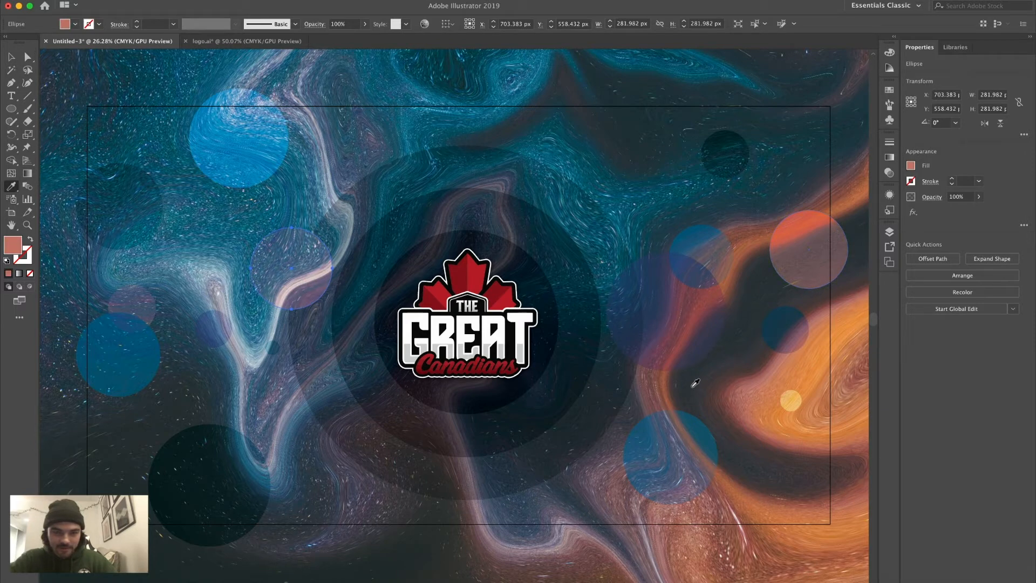
{"action": "left_click", "coordinate": [708, 323]}
{"action": "left_click", "coordinate": [690, 443]}
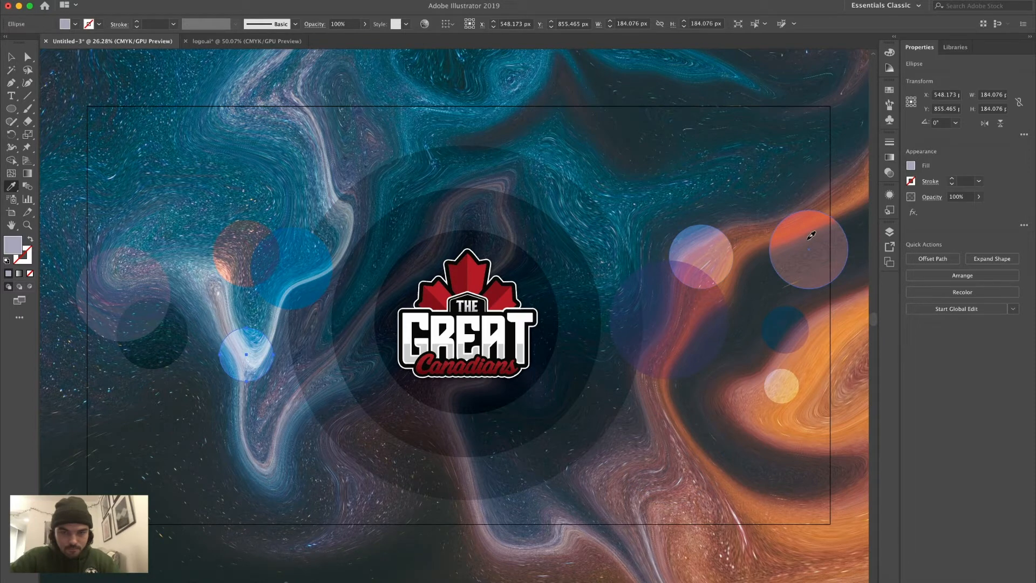
- Try the coral circle's colour on the small circle over the white swirl, settle on the sampled lavender, and deselect it
{"action": "left_click", "coordinate": [810, 235]}
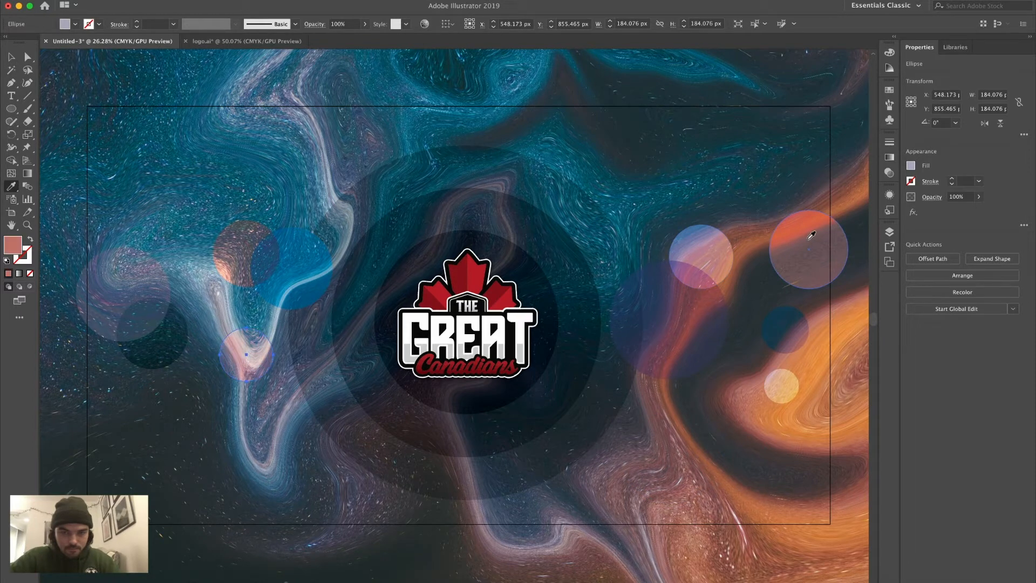
{"action": "left_click", "coordinate": [683, 244]}
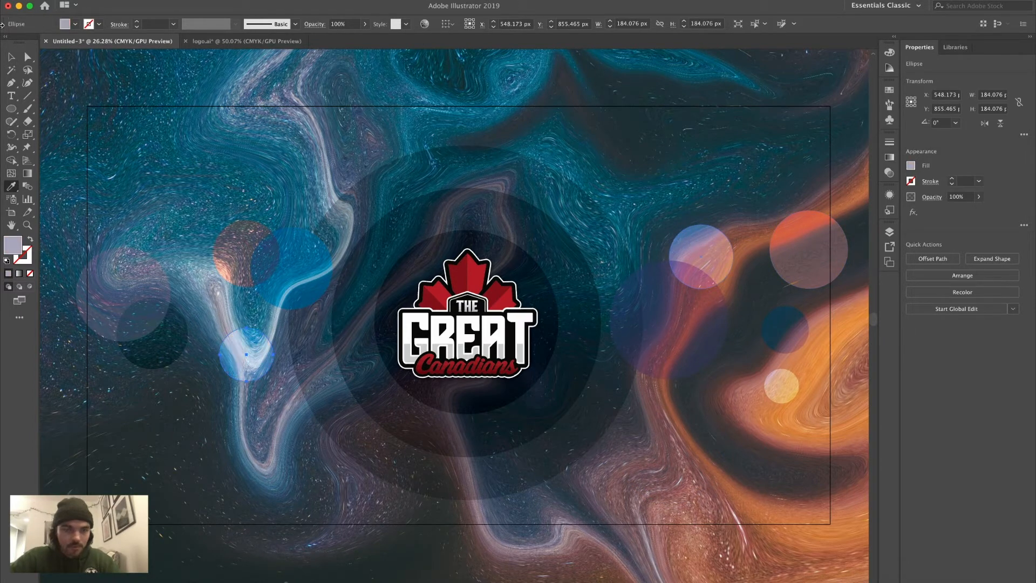
{"action": "left_click", "coordinate": [27, 56]}
{"action": "left_click", "coordinate": [89, 59]}
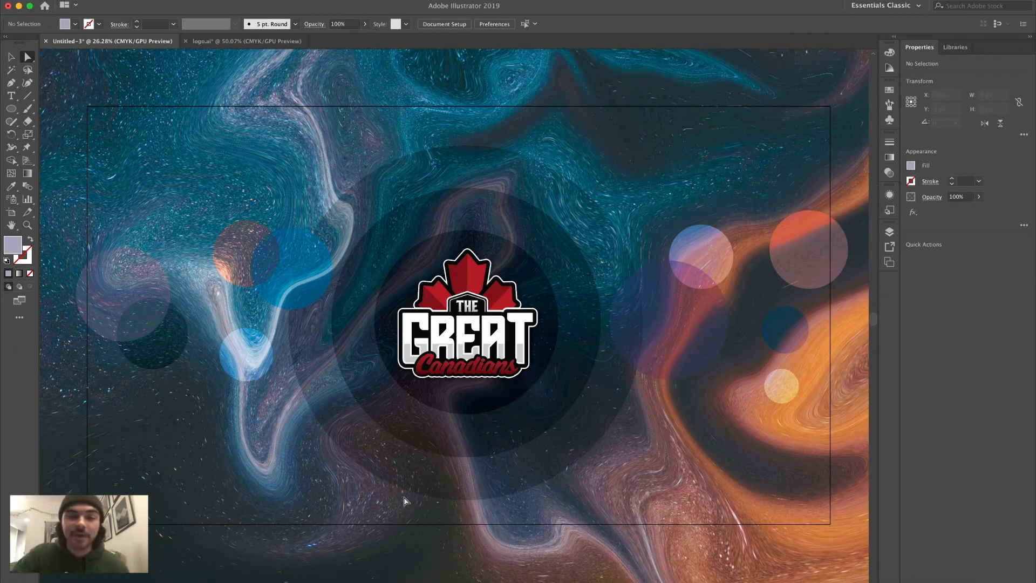
- Draw a full-height vertical rectangle about 176 × 1440 px over the logo's left part and fill it white
{"action": "left_click", "coordinate": [12, 108]}
{"action": "left_click", "coordinate": [41, 109]}
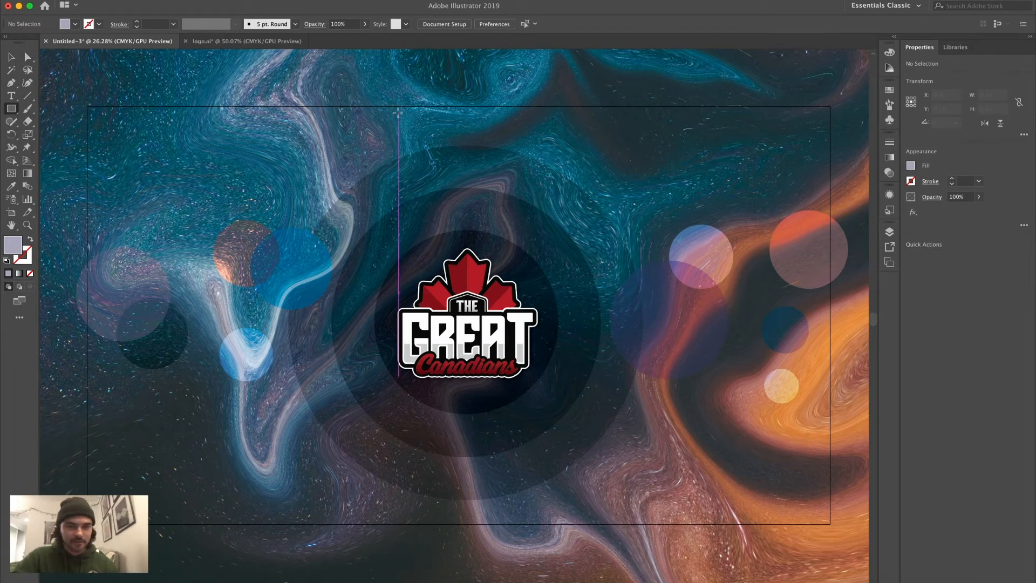
{"action": "left_click_drag", "start_coordinate": [398, 106], "coordinate": [450, 523]}
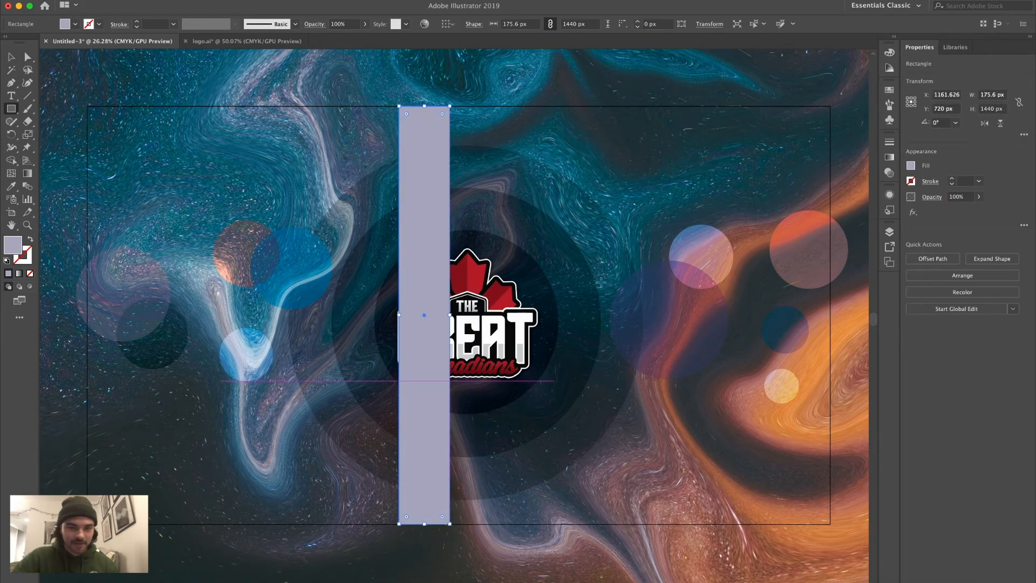
{"action": "left_click", "coordinate": [75, 23]}
{"action": "left_click", "coordinate": [23, 43]}
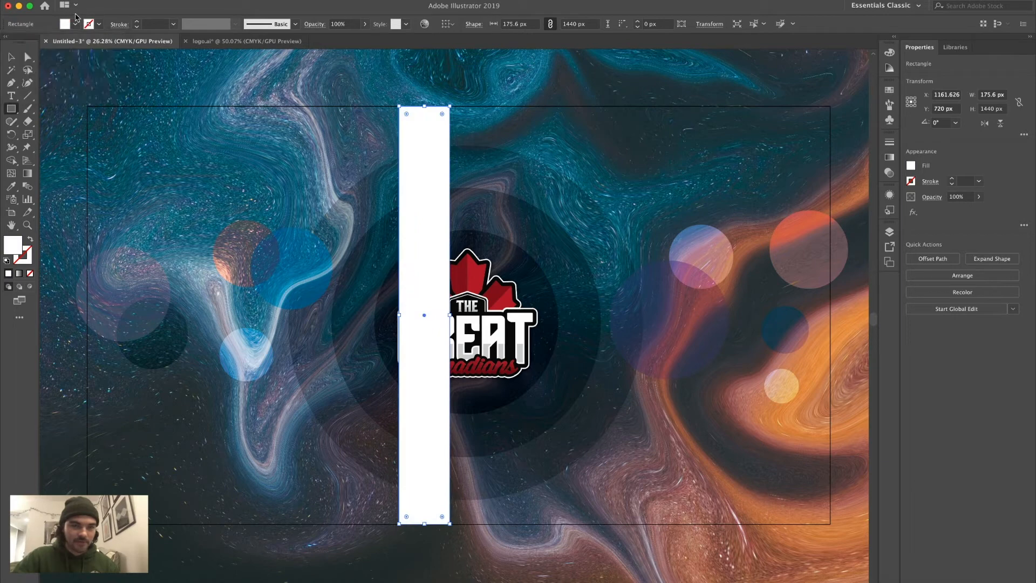
- Duplicate the white rectangle and align the copy exactly over the original
{"action": "left_click", "coordinate": [11, 56]}
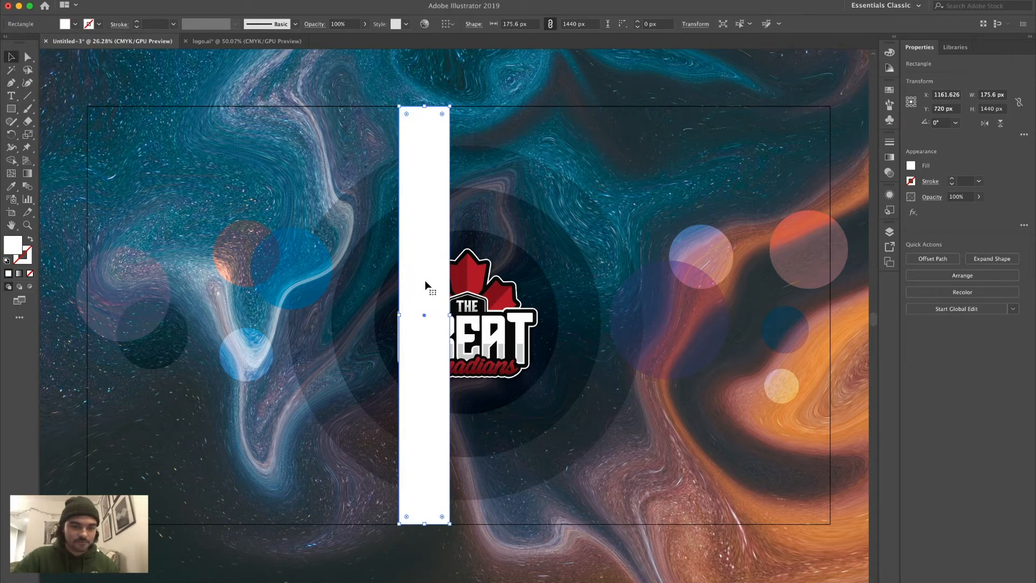
{"action": "key", "text": "super+c"}
{"action": "key", "text": "super+v"}
{"action": "left_click_drag", "start_coordinate": [460, 219], "coordinate": [430, 216]}
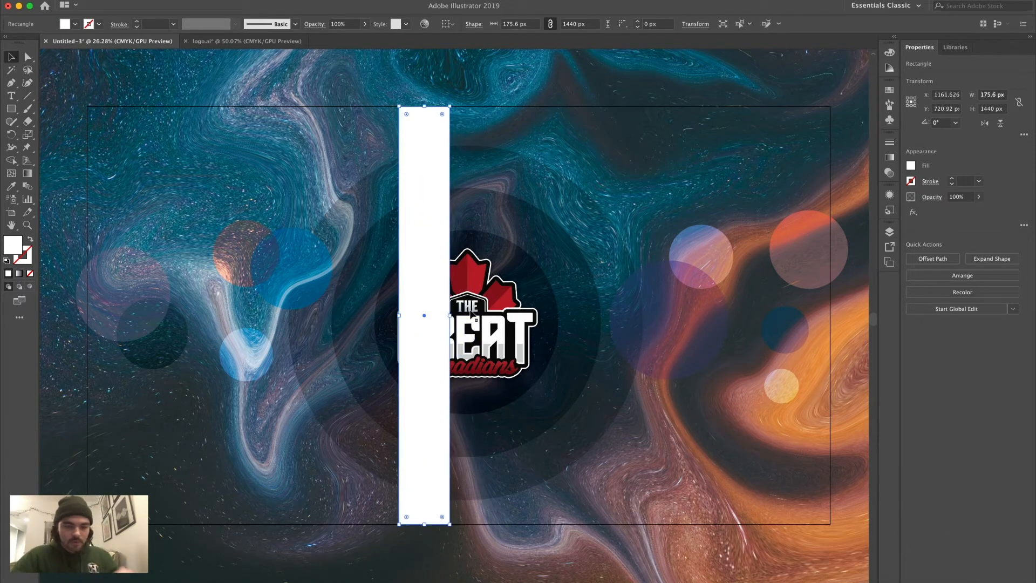
- Widen the rectangle copy symmetrically to about 280 px and send it backward behind the original
{"action": "left_click_drag", "start_coordinate": [449, 316], "coordinate": [463, 315]}
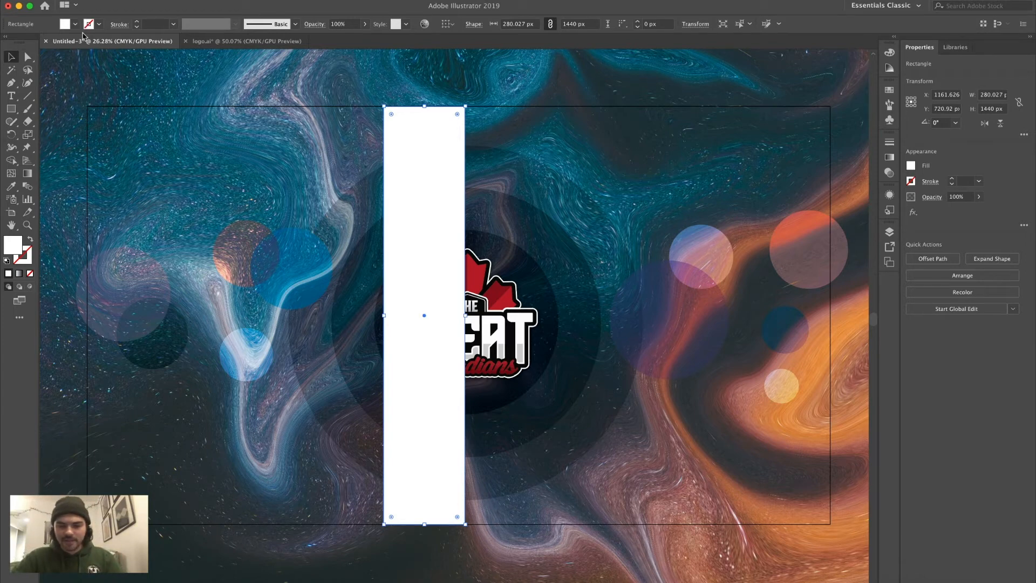
{"action": "key", "text": "super+bracketleft"}
{"action": "key", "text": "super+bracketleft"}
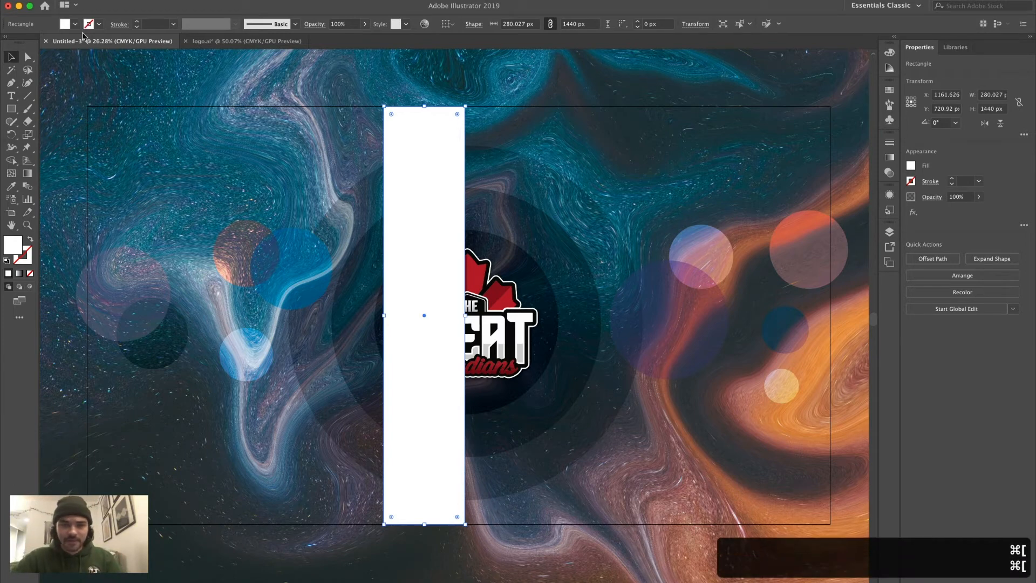
- Fill the wider rectangle with C=0 M=0 Y=0 K=10 grey and narrow it symmetrically to about 204 px
{"action": "left_click", "coordinate": [75, 23]}
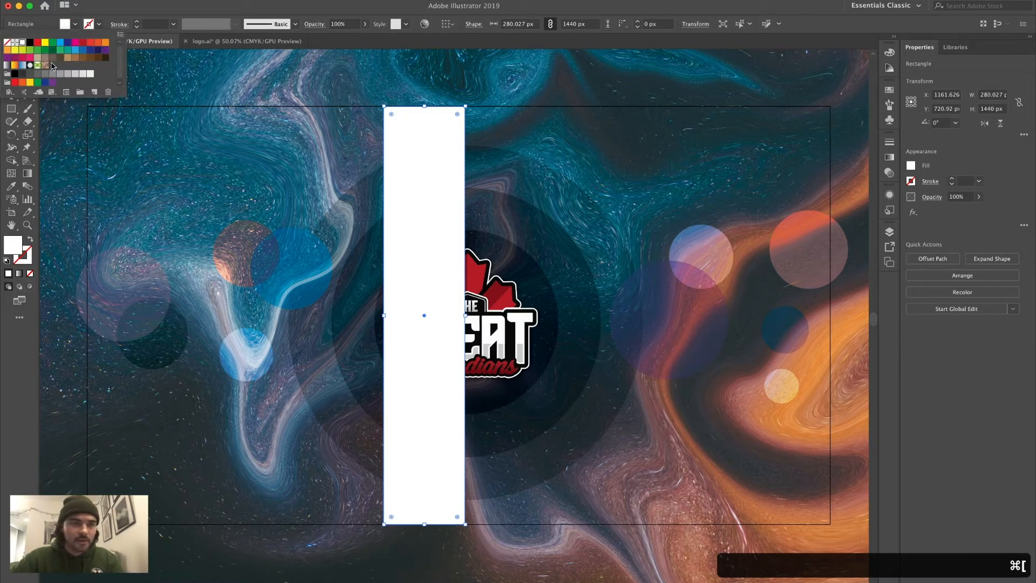
{"action": "left_click", "coordinate": [83, 74]}
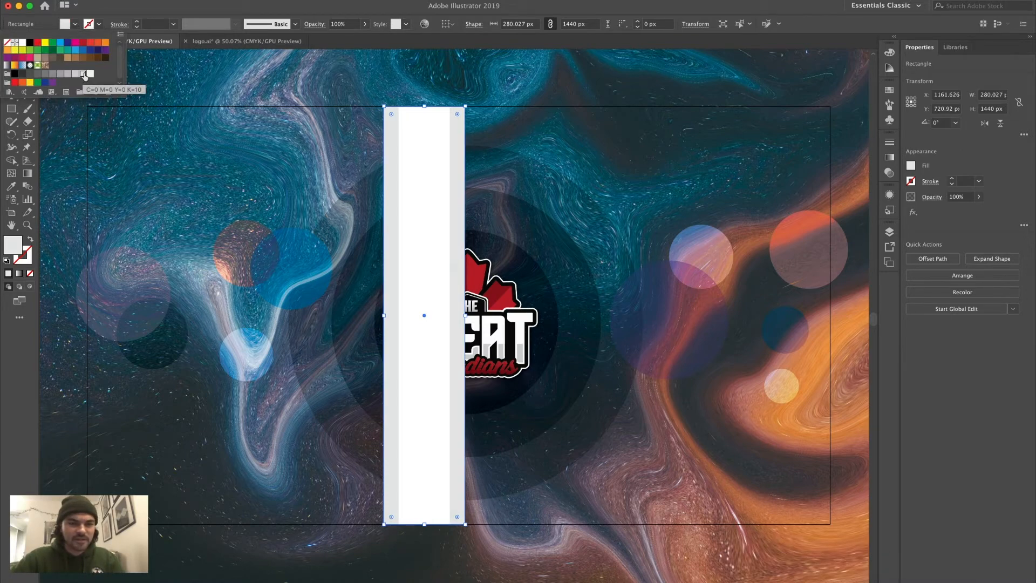
{"action": "left_click", "coordinate": [465, 316]}
{"action": "left_click_drag", "start_coordinate": [466, 315], "coordinate": [441, 315]}
{"action": "key", "text": "ctrl+z"}
{"action": "mouse_move", "coordinate": [466, 314]}
{"action": "left_mouse_down"}
{"action": "mouse_move", "coordinate": [454, 314]}
{"action": "mouse_move", "coordinate": [463, 314]}
{"action": "left_mouse_up"}
{"action": "scroll", "coordinate": [425, 322], "scroll_direction": "up", "scroll_amount": 2}
{"action": "scroll", "coordinate": [427, 327], "scroll_direction": "up", "scroll_amount": 2}
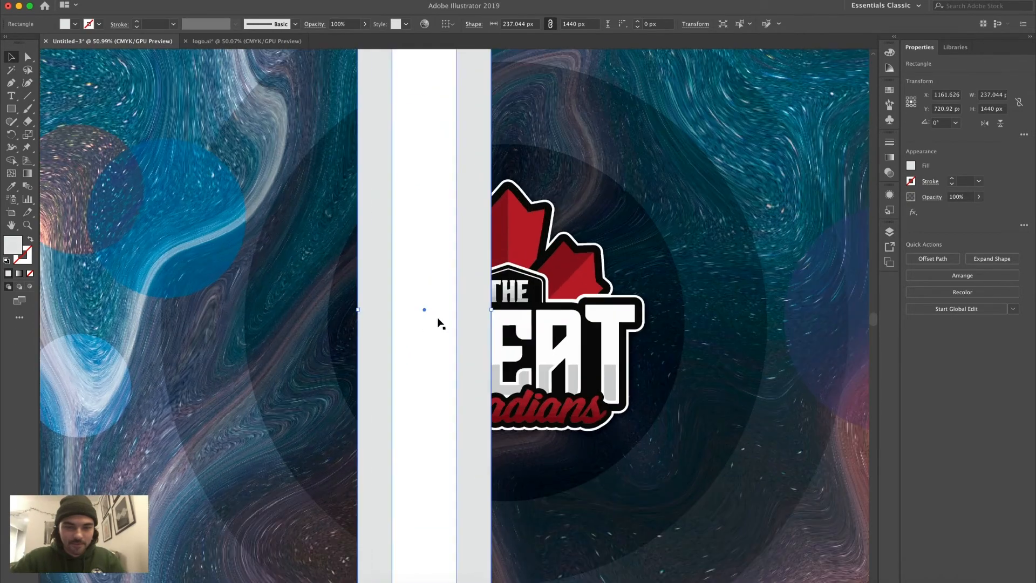
{"action": "left_click_drag", "start_coordinate": [466, 314], "coordinate": [479, 309]}
{"action": "scroll", "coordinate": [556, 230], "scroll_direction": "down", "scroll_amount": 2}
{"action": "scroll", "coordinate": [555, 230], "scroll_direction": "down", "scroll_amount": 2}
{"action": "scroll", "coordinate": [555, 229], "scroll_direction": "up", "scroll_amount": 2}
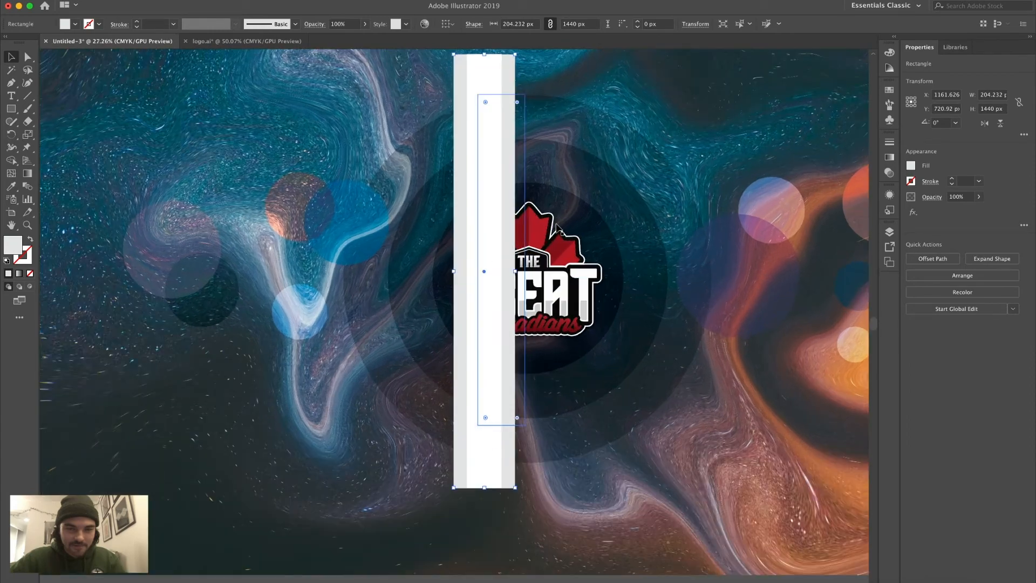
{"action": "scroll", "coordinate": [556, 229], "scroll_direction": "up", "scroll_amount": 2}
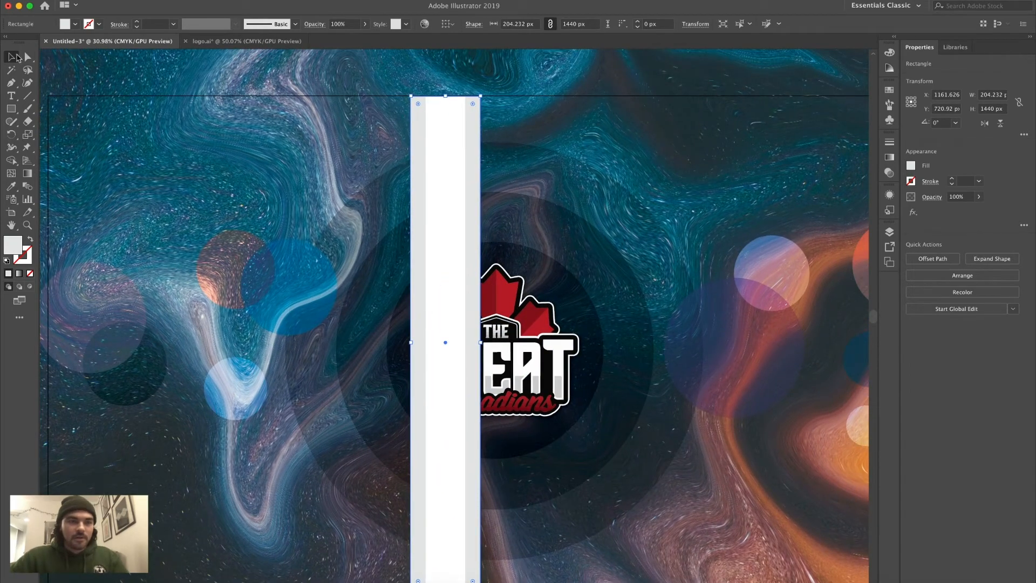
- Duplicate the light grey rectangle, align the copy over the white one and fill it with a slightly darker grey
{"action": "key", "text": "super+c"}
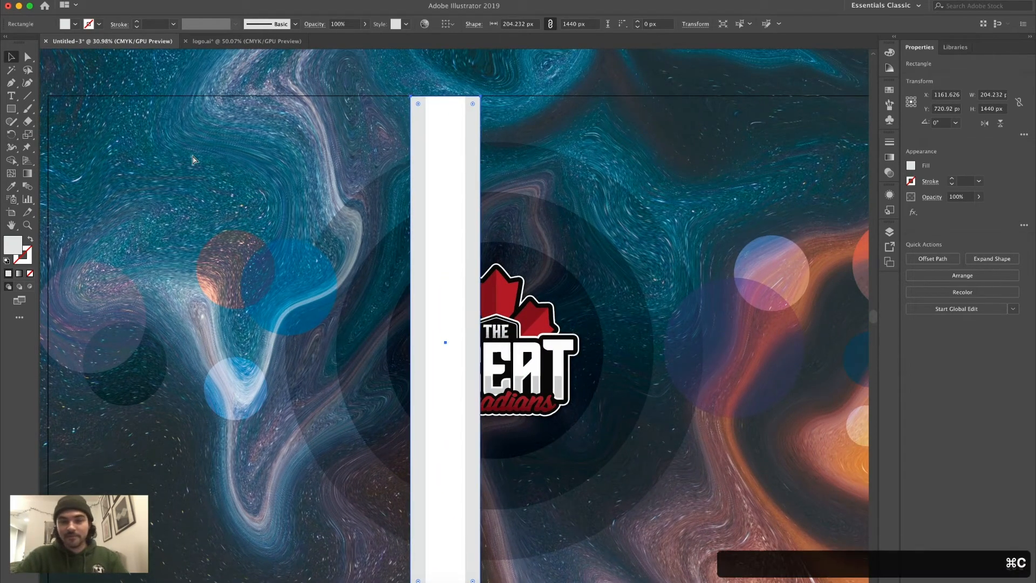
{"action": "key", "text": "super+v"}
{"action": "left_click_drag", "start_coordinate": [444, 124], "coordinate": [435, 147]}
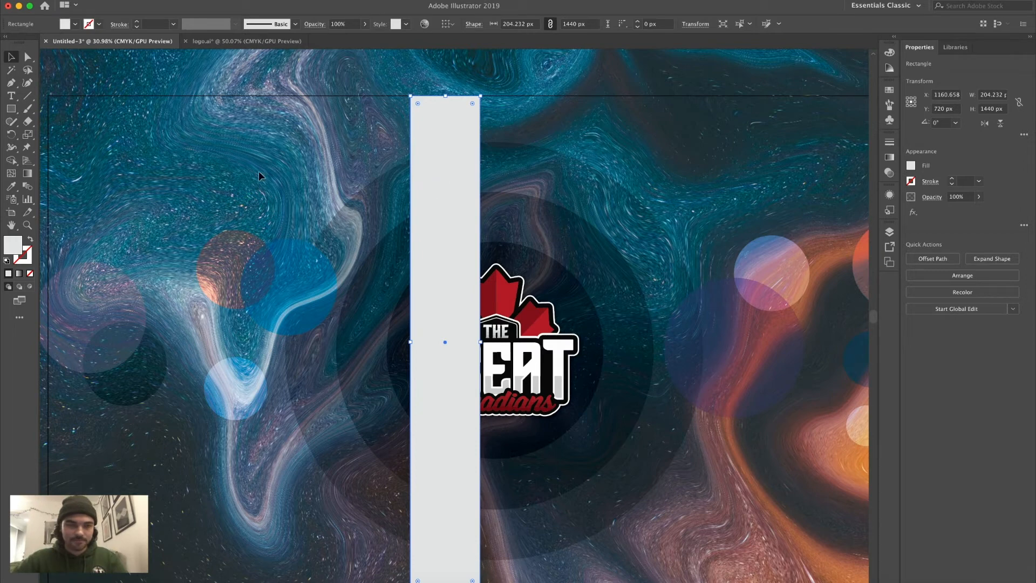
{"action": "left_click", "coordinate": [75, 24]}
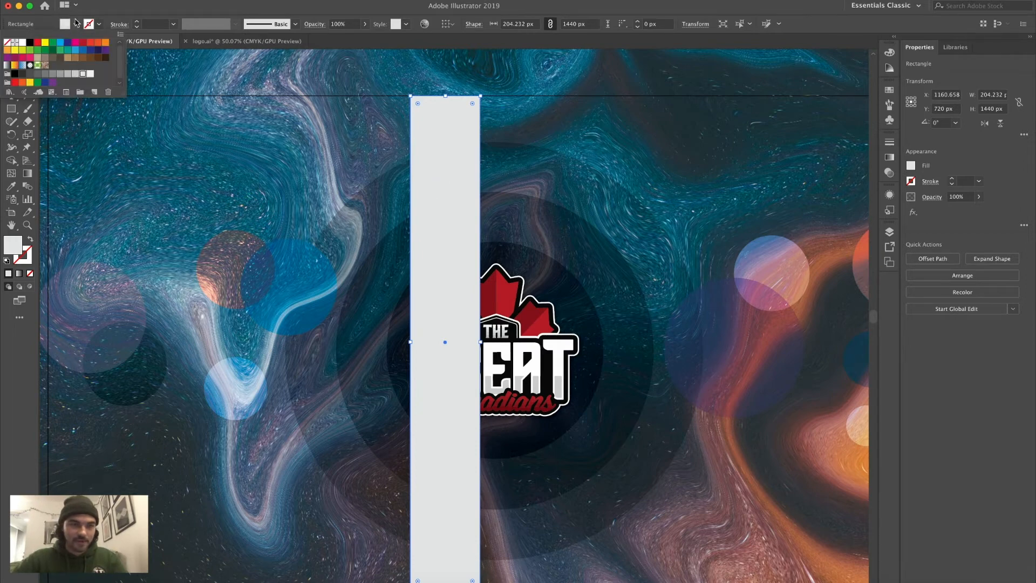
{"action": "left_click", "coordinate": [77, 76]}
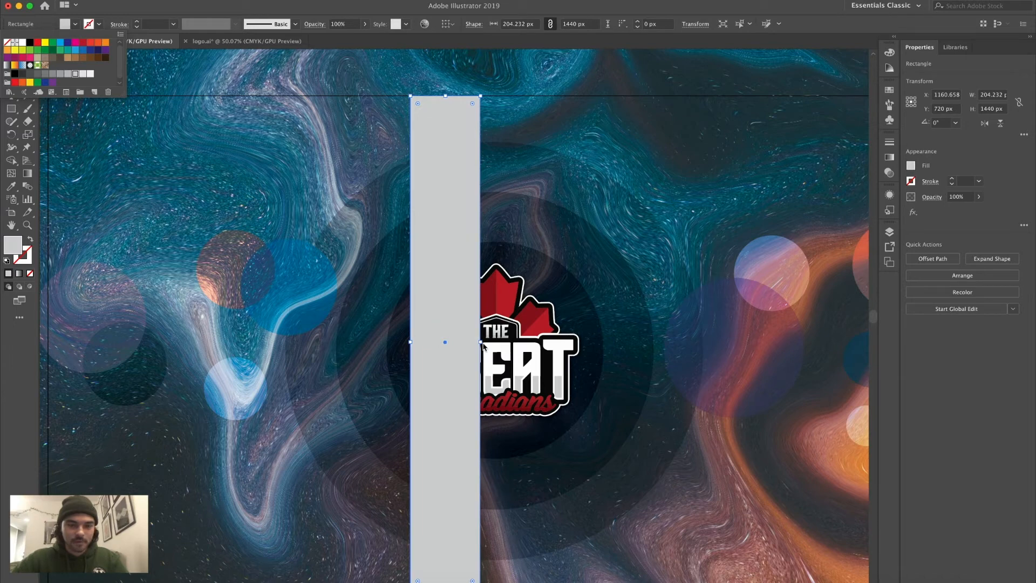
{"action": "left_click", "coordinate": [461, 334]}
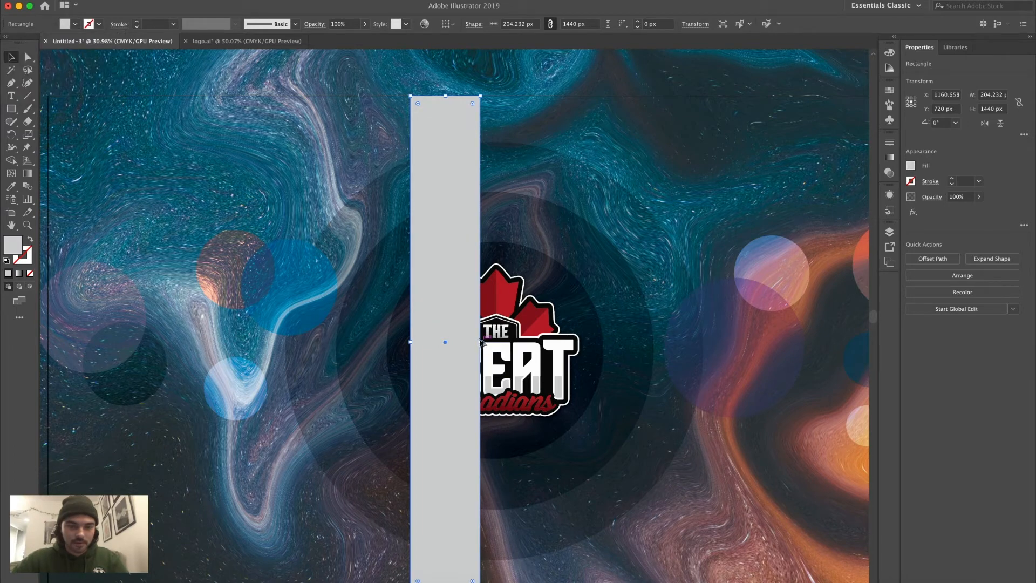
- Widen the darker grey rectangle symmetrically to about 255 px and send it behind the other two rectangles
{"action": "left_click_drag", "start_coordinate": [481, 341], "coordinate": [488, 340]}
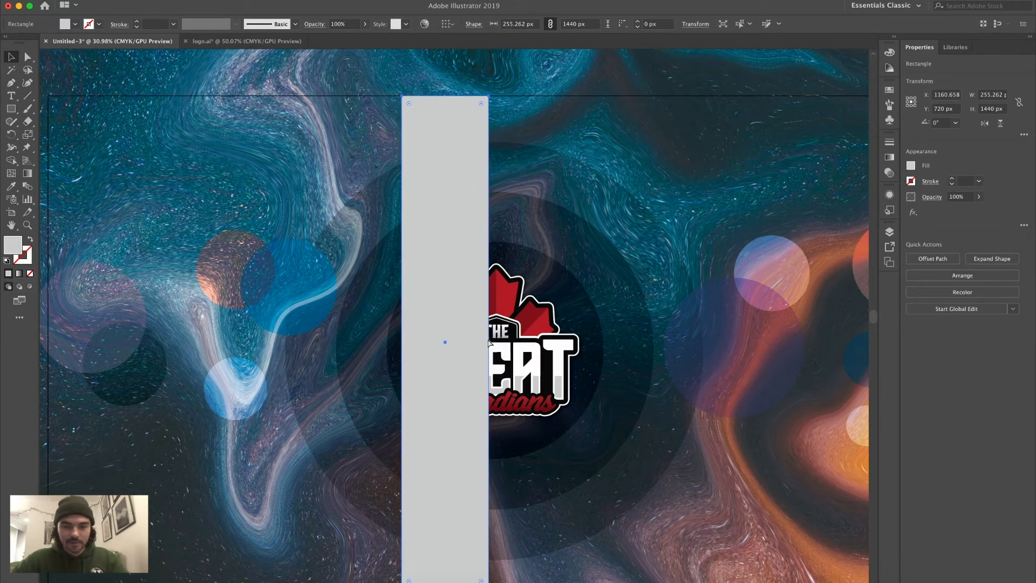
{"action": "key", "text": "super+bracketleft"}
{"action": "key", "text": "super+bracketleft"}
{"action": "key", "text": "super+bracketleft"}
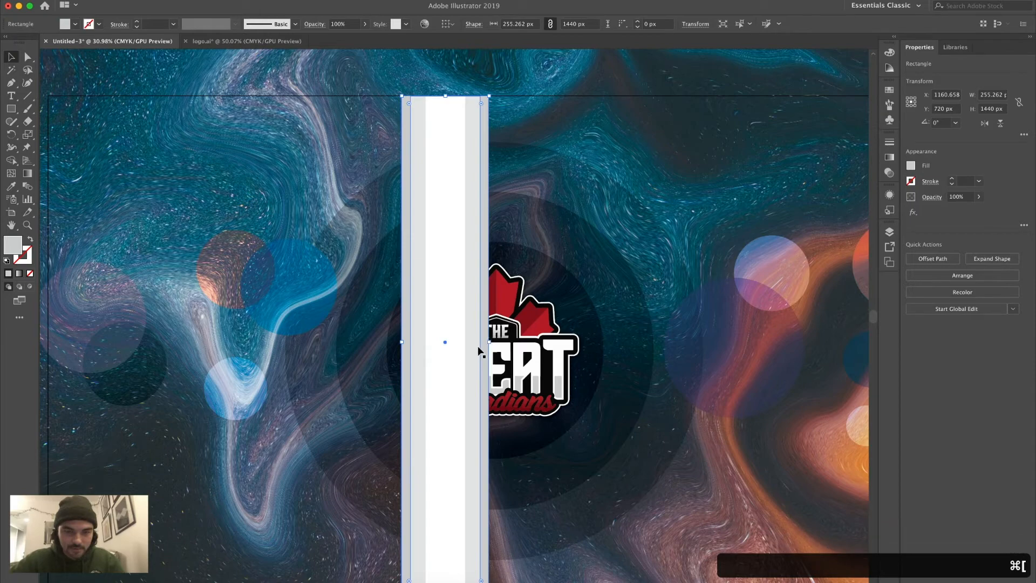
- Narrow the light grey rectangle symmetrically to about 196 px so the grey bands look more even
{"action": "scroll", "coordinate": [478, 350], "scroll_direction": "up", "scroll_amount": 3}
{"action": "scroll", "coordinate": [479, 349], "scroll_direction": "up", "scroll_amount": 1}
{"action": "left_click_drag", "start_coordinate": [478, 330], "coordinate": [472, 332]}
{"action": "scroll", "coordinate": [378, 364], "scroll_direction": "up", "scroll_amount": 3}
{"action": "scroll", "coordinate": [378, 364], "scroll_direction": "up", "scroll_amount": 1}
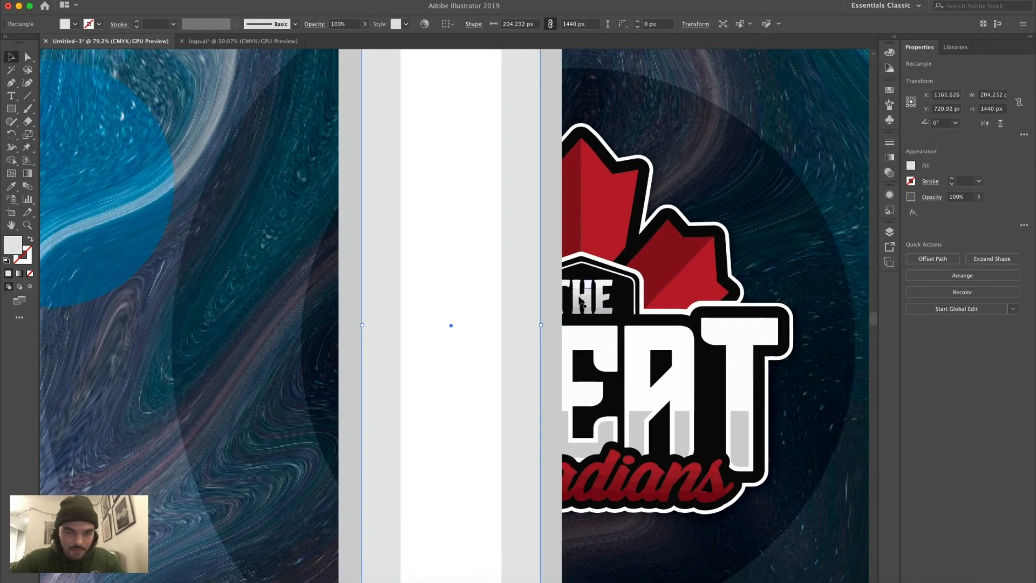
{"action": "left_click_drag", "start_coordinate": [540, 326], "coordinate": [538, 326]}
{"action": "scroll", "coordinate": [538, 326], "scroll_direction": "down", "scroll_amount": 5}
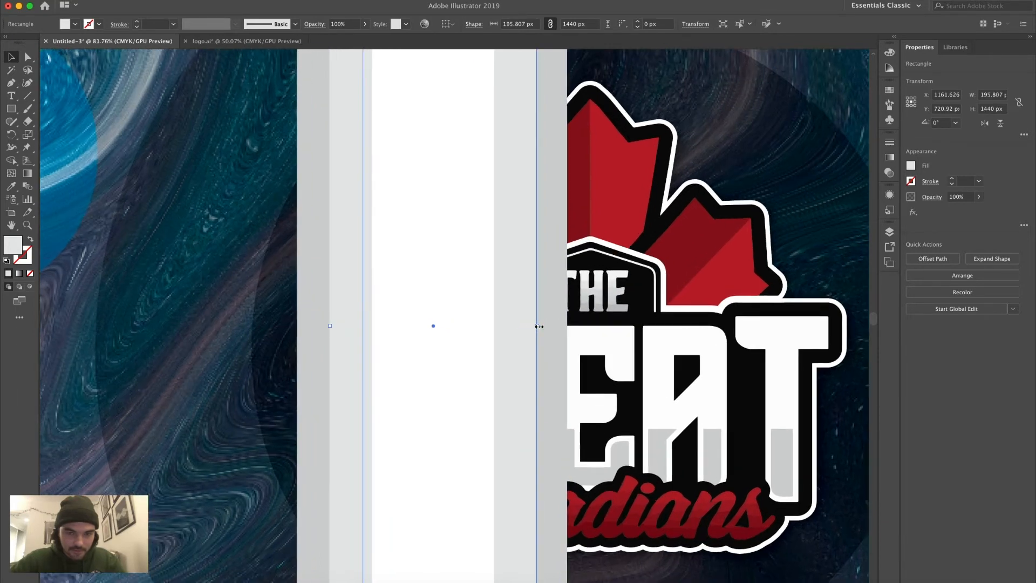
{"action": "scroll", "coordinate": [538, 326], "scroll_direction": "down", "scroll_amount": 3}
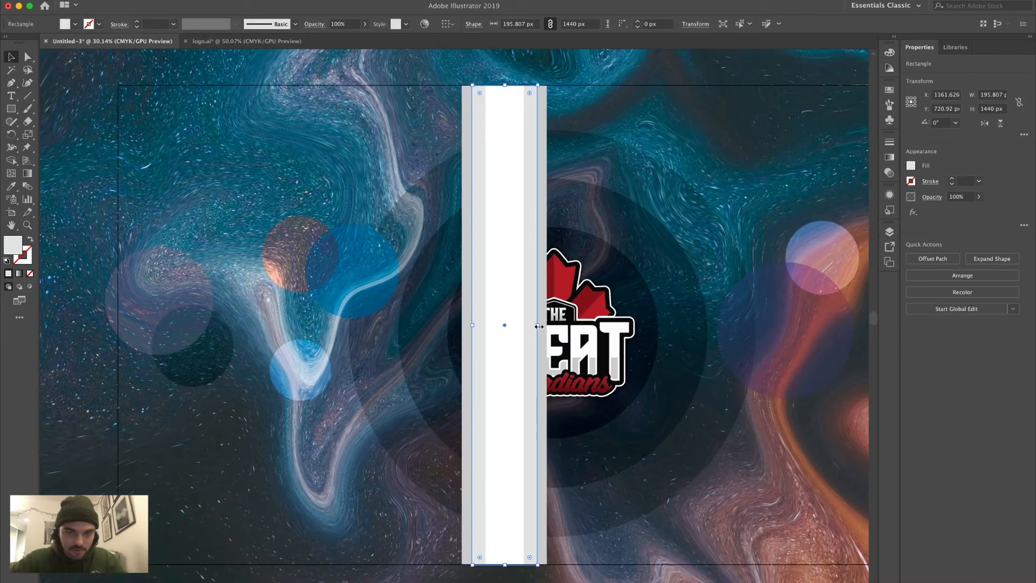
- Duplicate the outermost grey rectangle, align the copy over the stripe and widen it symmetrically to about 306 px
{"action": "left_click", "coordinate": [101, 101]}
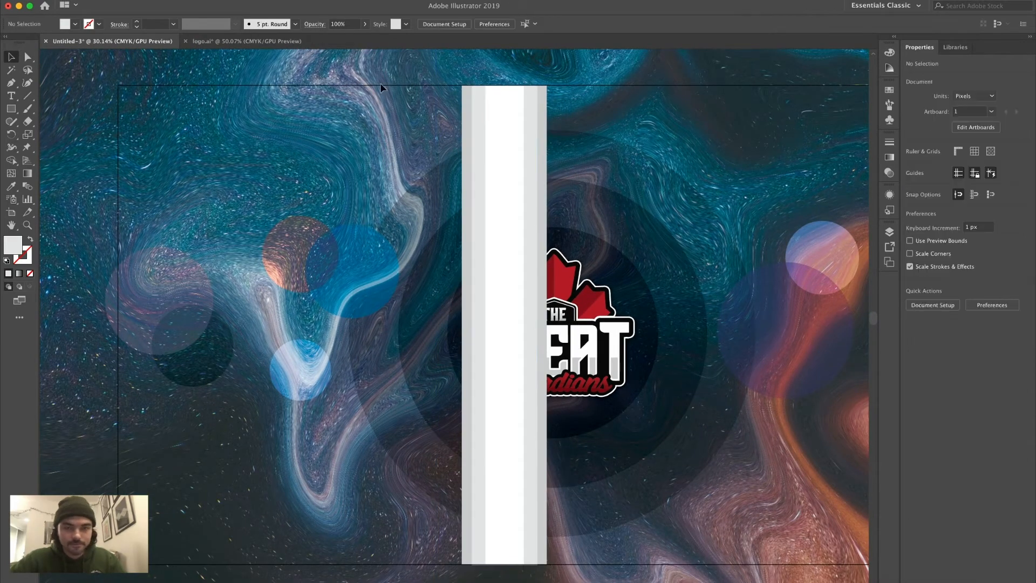
{"action": "left_click", "coordinate": [546, 127]}
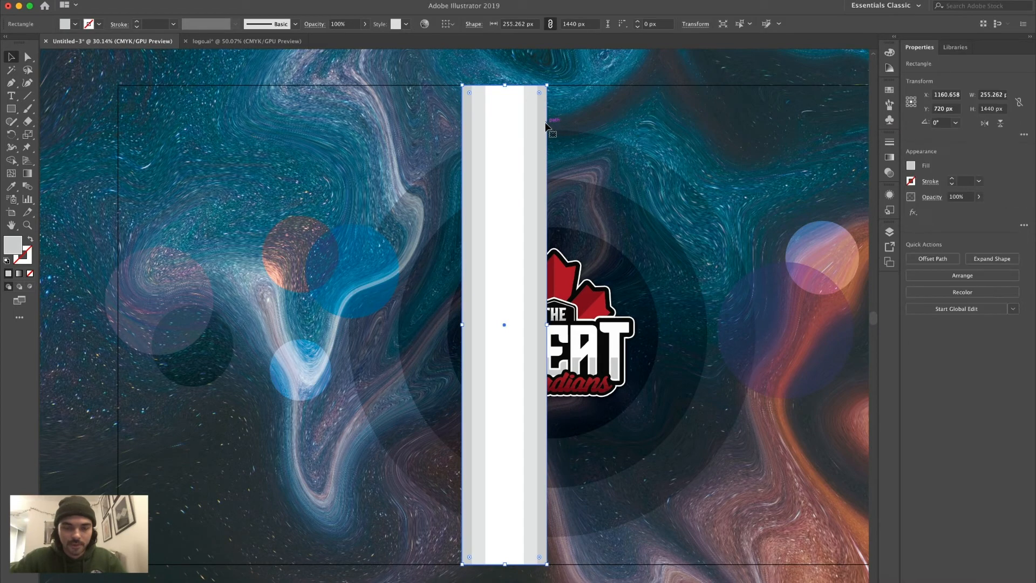
{"action": "key", "text": "super+c"}
{"action": "key", "text": "super+v"}
{"action": "left_click_drag", "start_coordinate": [430, 132], "coordinate": [480, 139]}
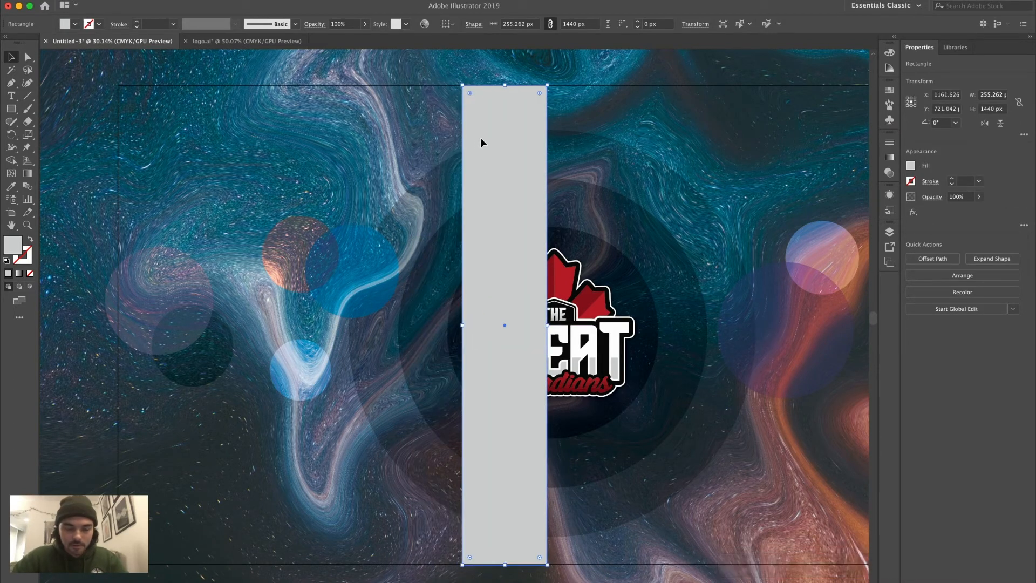
{"action": "left_click_drag", "start_coordinate": [547, 325], "coordinate": [555, 324]}
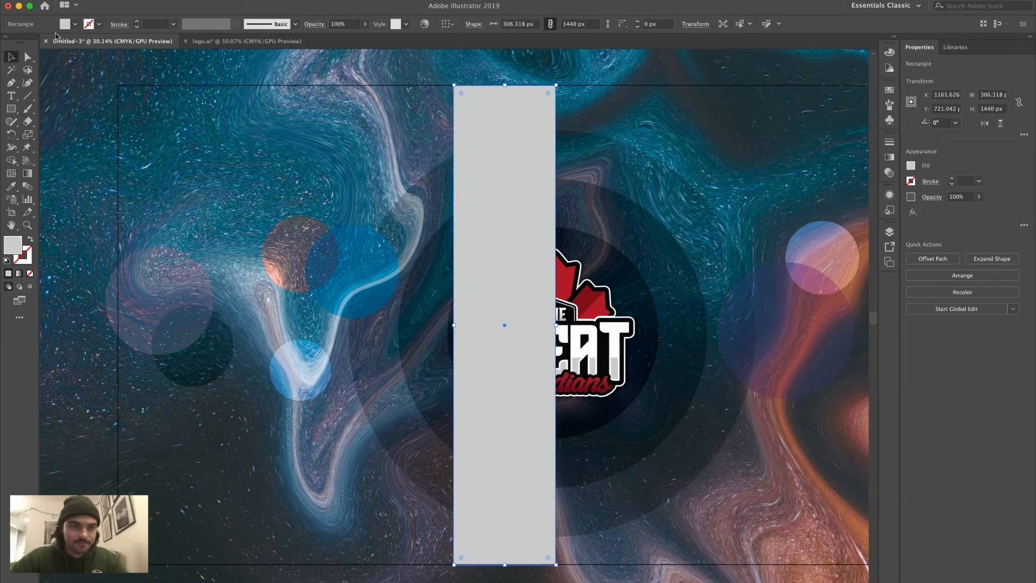
- Fill the widest rectangle with a darker grey swatch and send it behind the other stripe rectangles
{"action": "left_click", "coordinate": [76, 24]}
{"action": "left_click", "coordinate": [67, 75]}
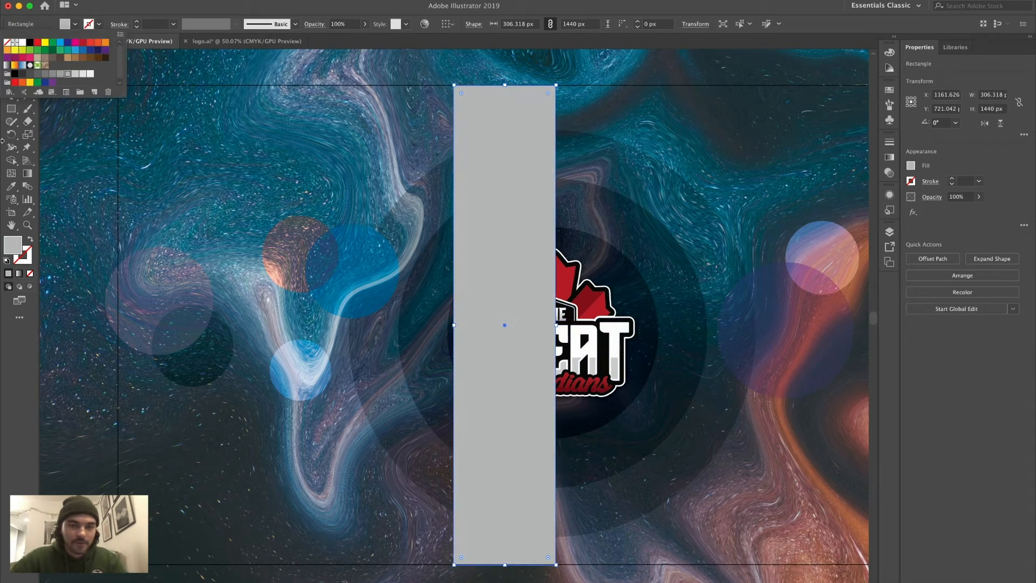
{"action": "key", "text": "super+bracketleft"}
{"action": "key", "text": "super+bracketleft"}
{"action": "key", "text": "super+bracketleft"}
{"action": "key", "text": "super+bracketleft"}
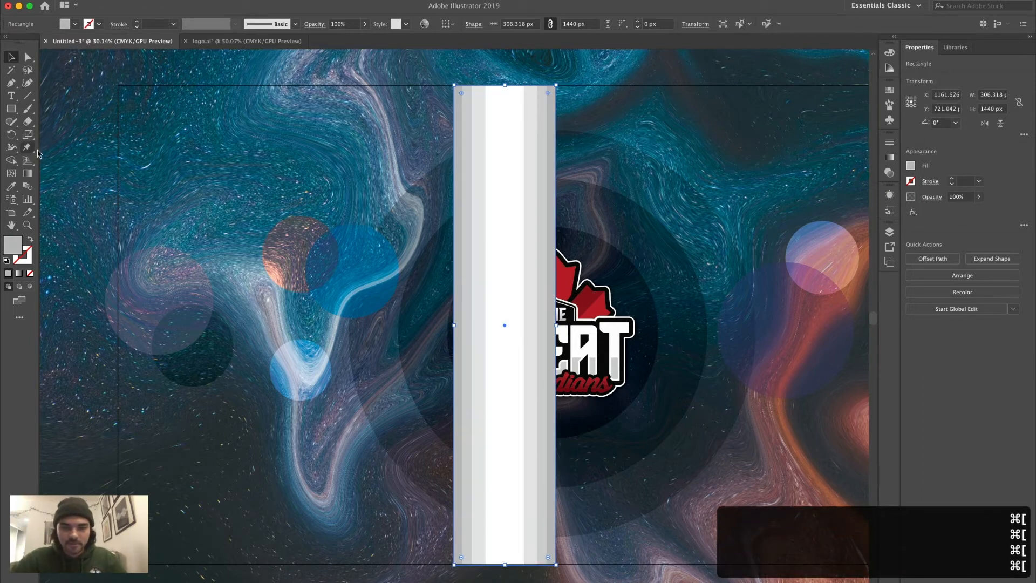
{"action": "left_click", "coordinate": [605, 96]}
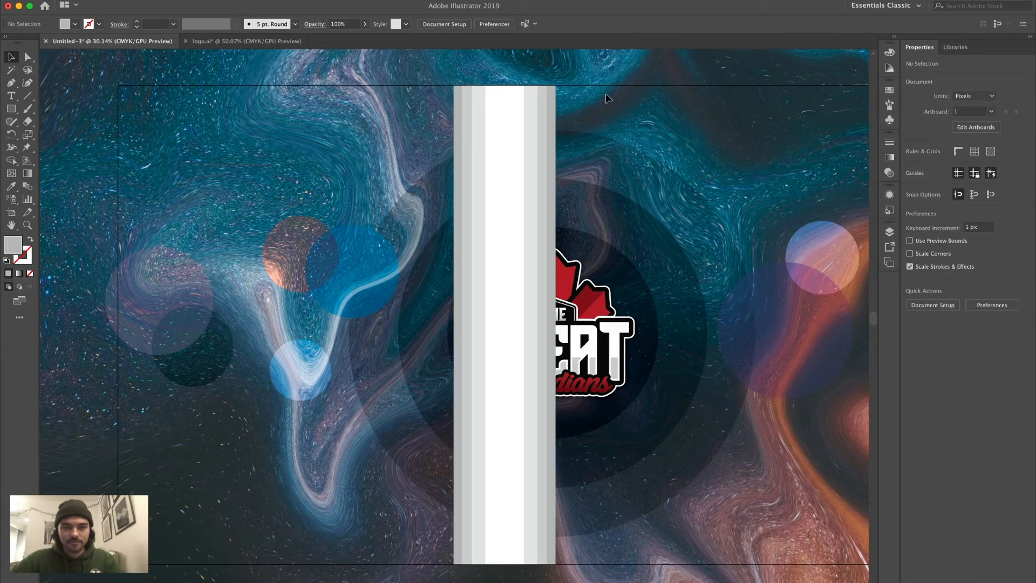
- Widen the outermost darkest grey rectangle symmetrically to about 316 px to even out the bands
{"action": "left_click", "coordinate": [455, 157]}
{"action": "scroll", "coordinate": [455, 153], "scroll_direction": "up", "scroll_amount": 5}
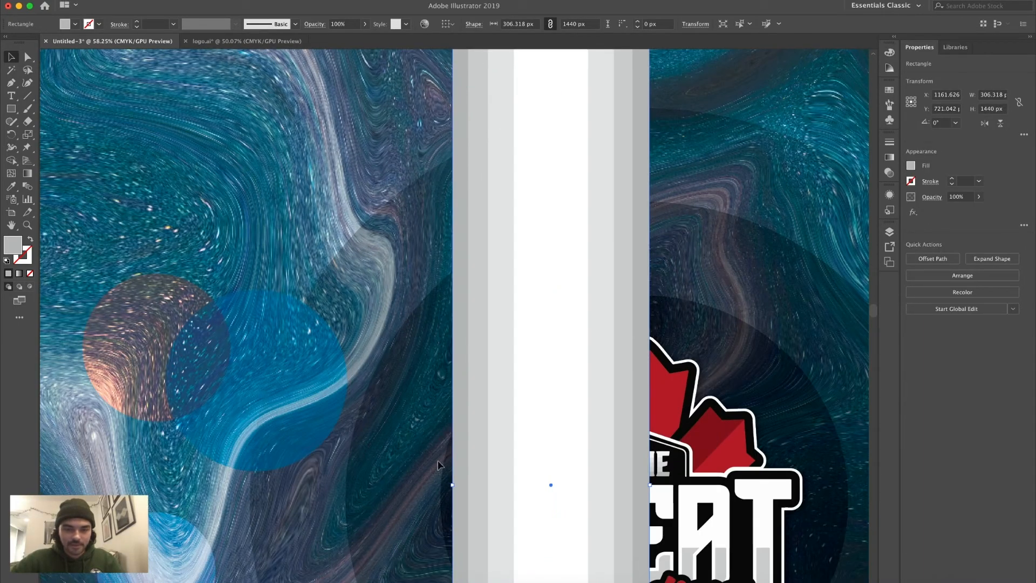
{"action": "left_click_drag", "start_coordinate": [454, 485], "coordinate": [451, 485]}
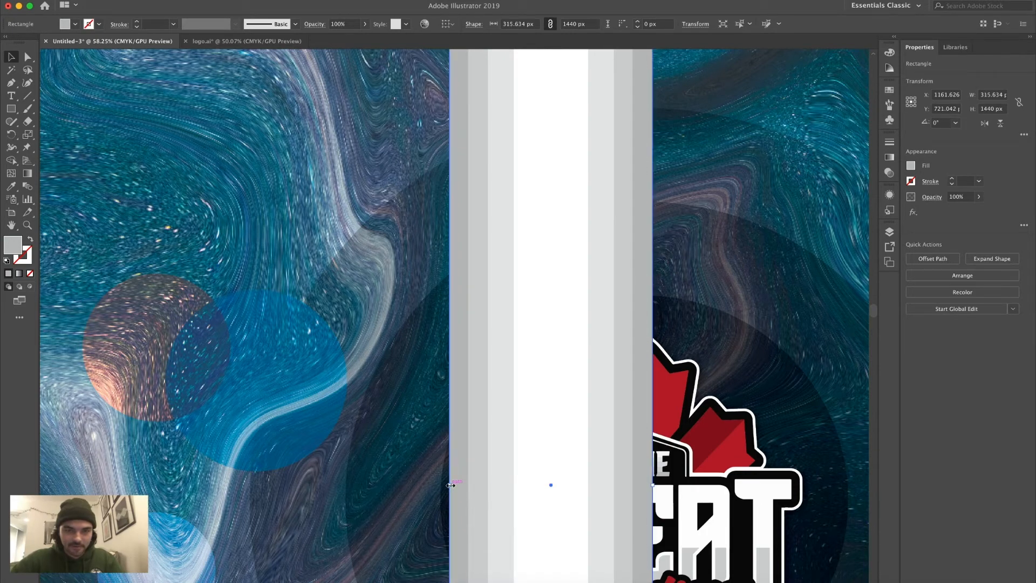
{"action": "scroll", "coordinate": [450, 485], "scroll_direction": "down", "scroll_amount": 5}
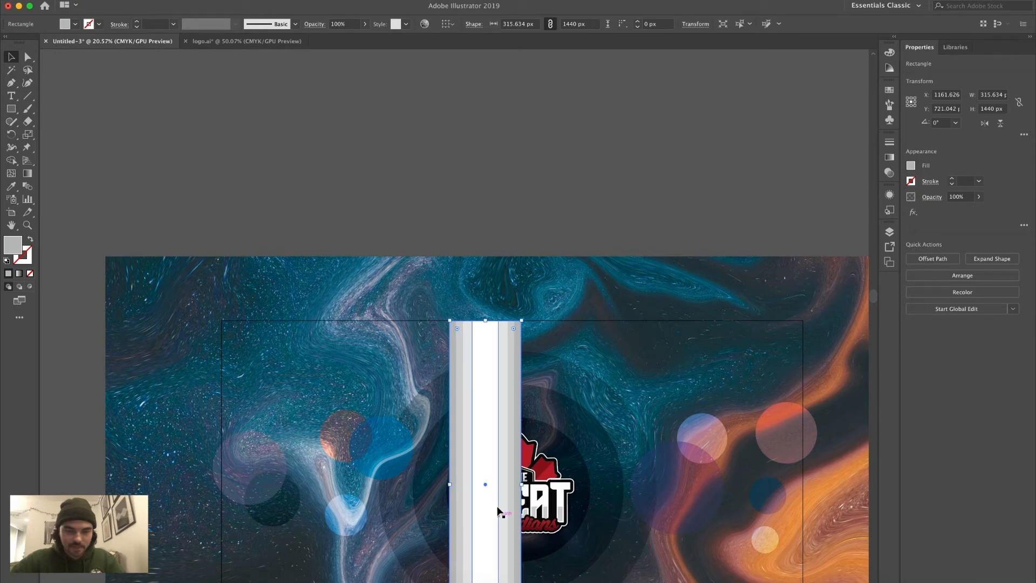
- Select all four white and grey stripe rectangles and group them
{"action": "scroll", "coordinate": [495, 504], "scroll_direction": "up", "scroll_amount": 1}
{"action": "scroll", "coordinate": [495, 504], "scroll_direction": "up", "scroll_amount": 3}
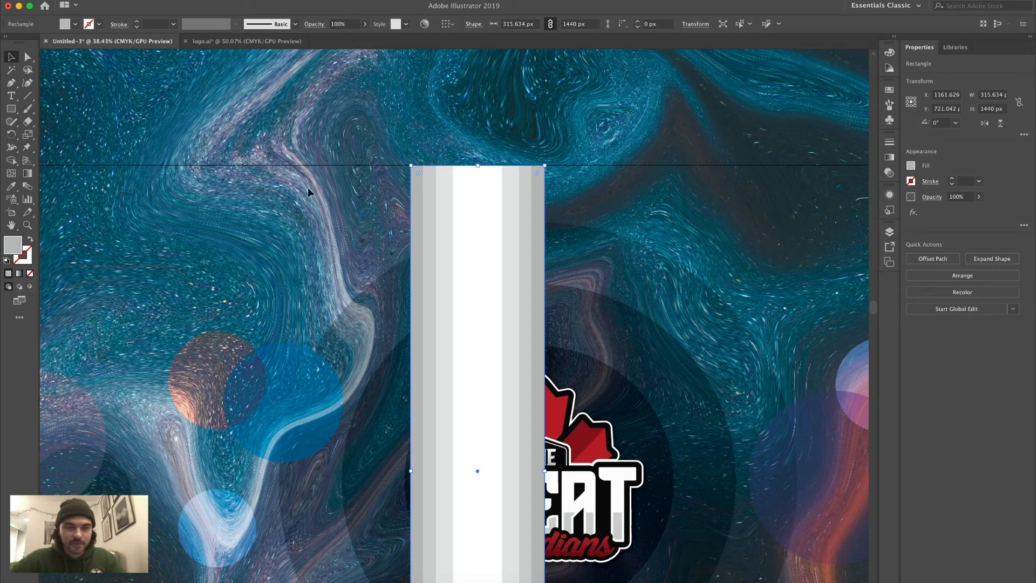
{"action": "left_click", "coordinate": [430, 223], "text": "shift"}
{"action": "left_click", "coordinate": [446, 226], "text": "shift"}
{"action": "left_click", "coordinate": [463, 224], "text": "shift"}
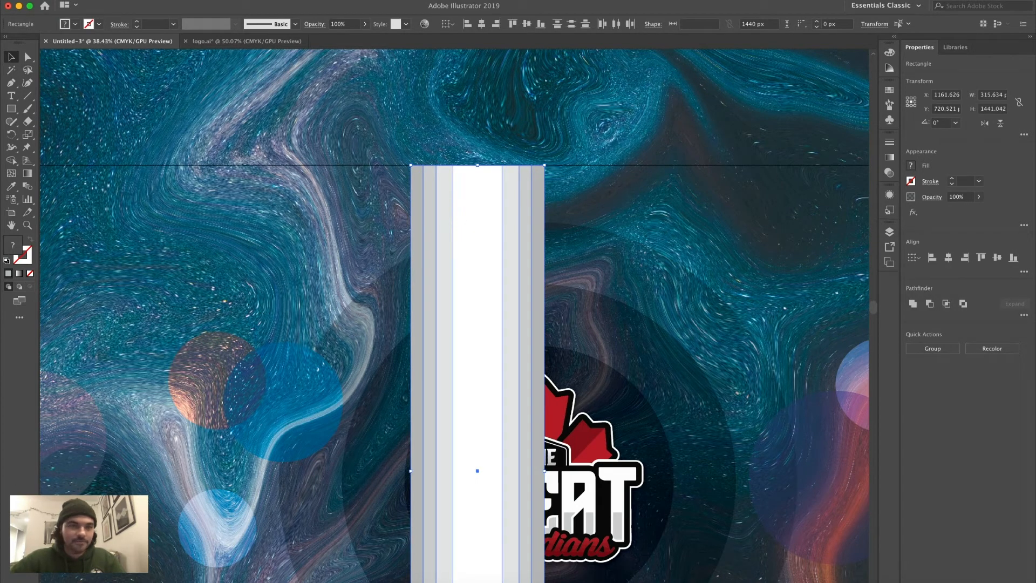
{"action": "left_click", "coordinate": [131, 0]}
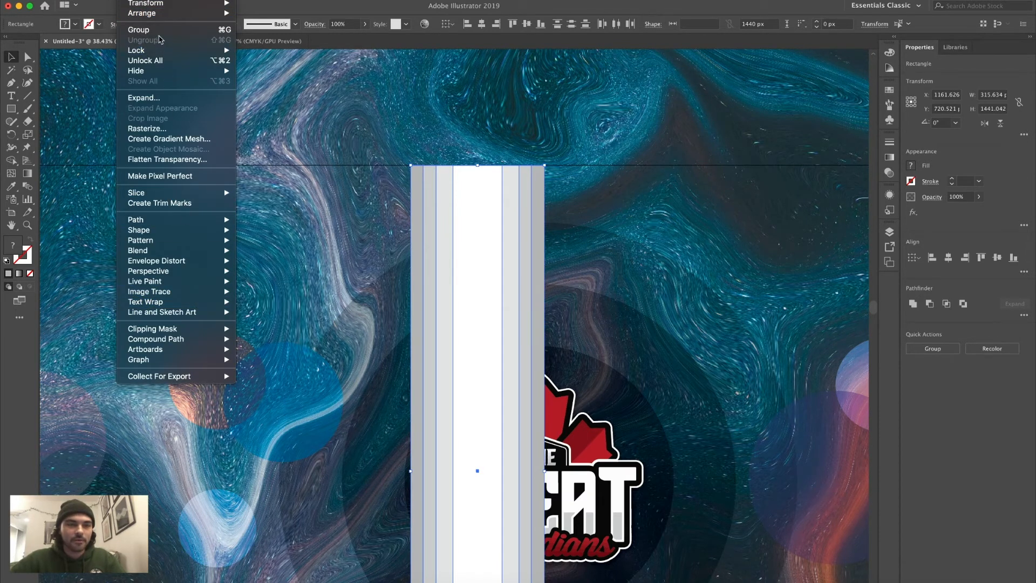
{"action": "left_click", "coordinate": [162, 30]}
{"action": "scroll", "coordinate": [424, 304], "scroll_direction": "down", "scroll_amount": 5}
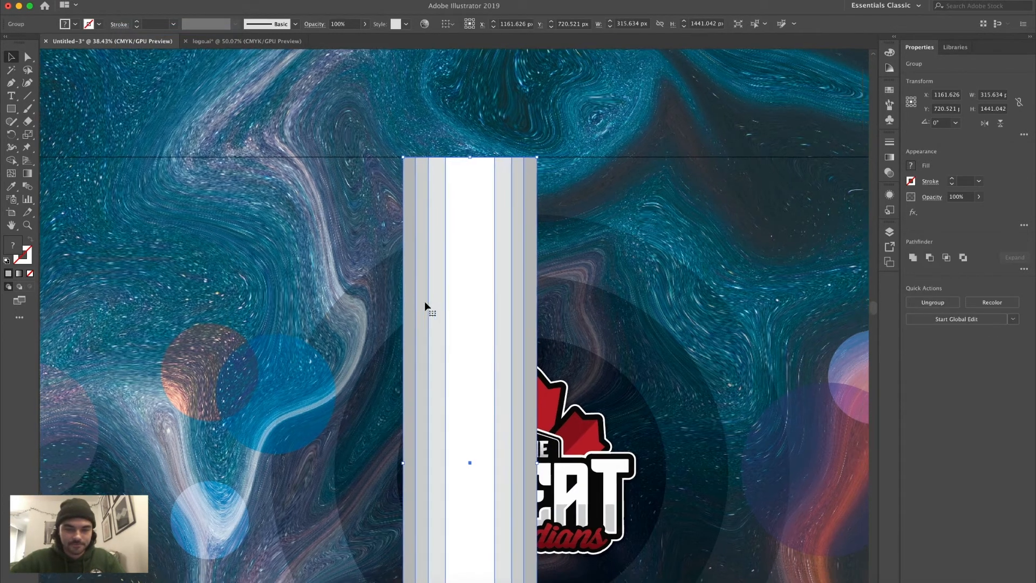
{"action": "scroll", "coordinate": [424, 306], "scroll_direction": "down", "scroll_amount": 4}
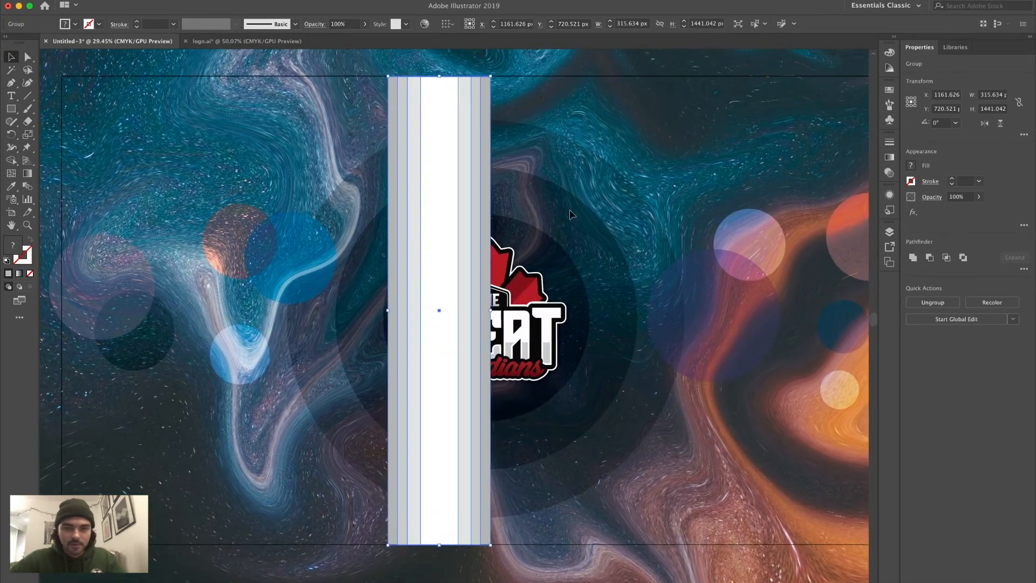
- Move the stripe group backward in the stacking order so it sits directly behind The Great Canadians logo
{"action": "key", "text": "super+bracketleft"}
{"action": "key", "text": "super+bracketleft"}
{"action": "key", "text": "super+bracketleft"}
{"action": "key", "text": "super+bracketleft"}
{"action": "key", "text": "super+bracketleft"}
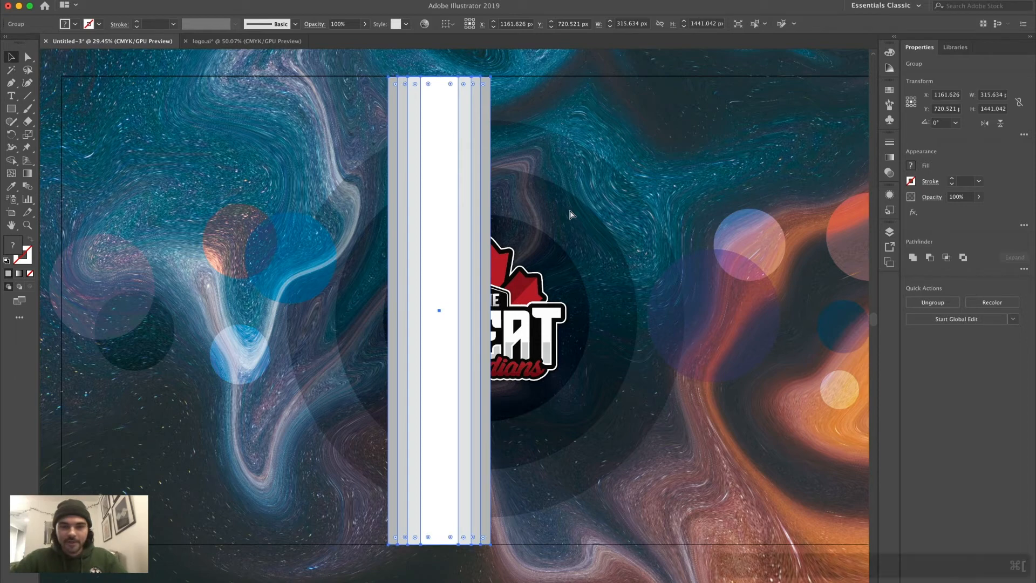
{"action": "key", "text": "super+bracketleft"}
{"action": "key", "text": "super+bracketleft"}
{"action": "key", "text": "super+bracketleft"}
{"action": "key", "text": "super+bracketleft"}
{"action": "key", "text": "super+bracketleft"}
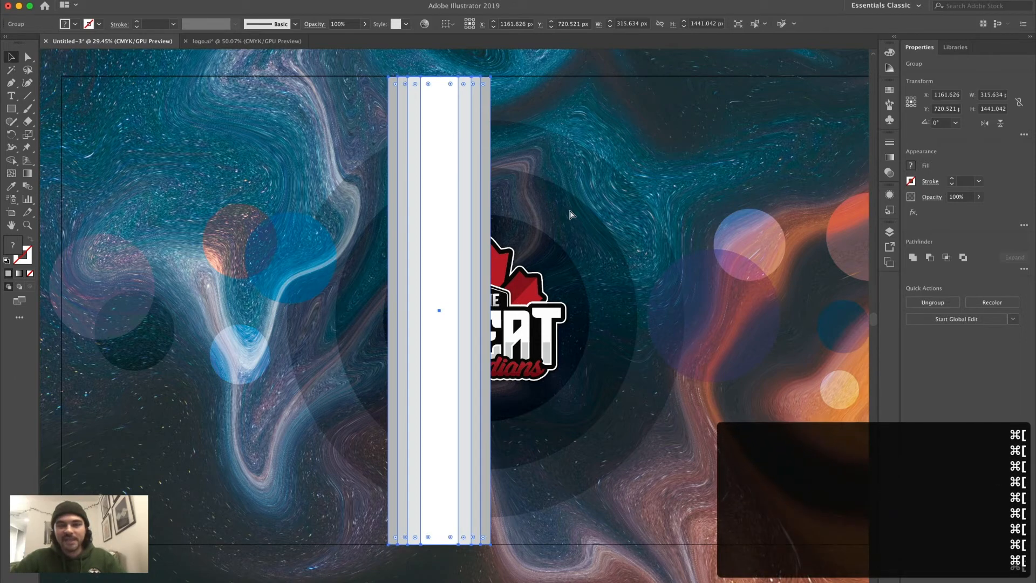
{"action": "key", "text": "super+bracketright"}
{"action": "key", "text": "super+bracketright"}
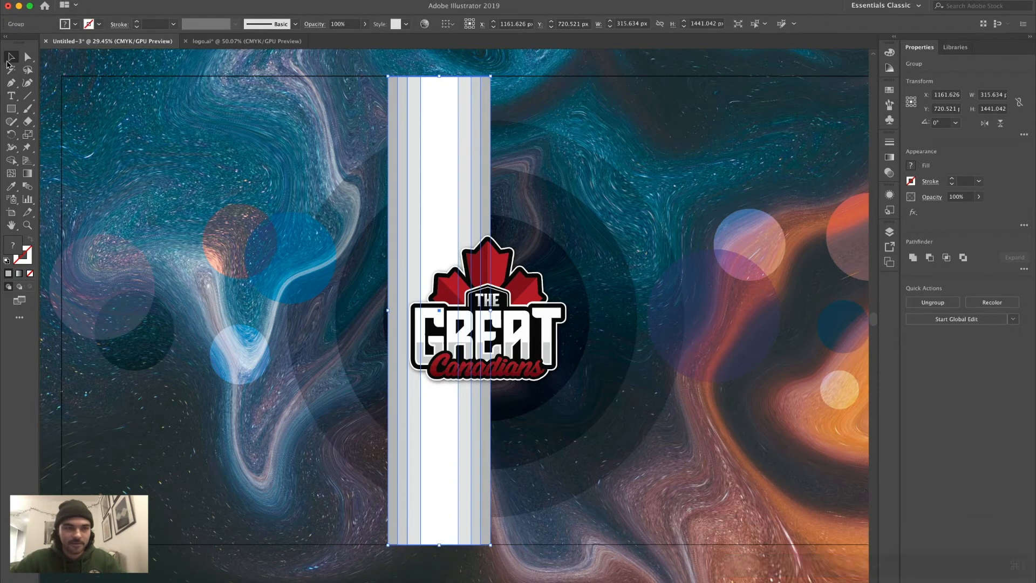
- Move the stripe group horizontally to about X 1310 px, centred behind the logo
{"action": "left_click_drag", "start_coordinate": [449, 159], "coordinate": [481, 159]}
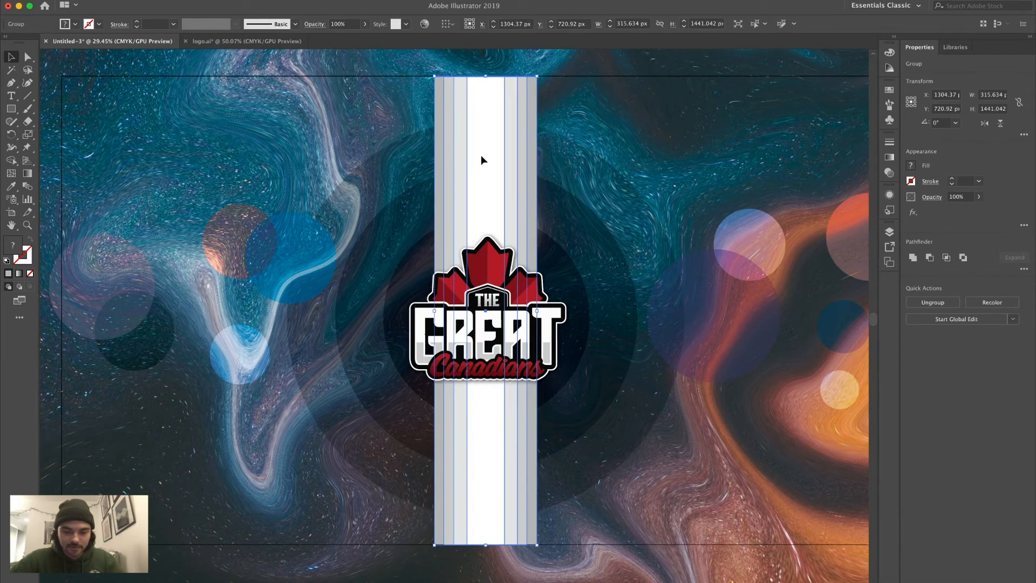
{"action": "key", "text": "Right"}
{"action": "key", "text": "Right"}
{"action": "key", "text": "Right"}
{"action": "key", "text": "Right"}
{"action": "key", "text": "Right"}
{"action": "key", "text": "Right"}
{"action": "key", "text": "Right"}
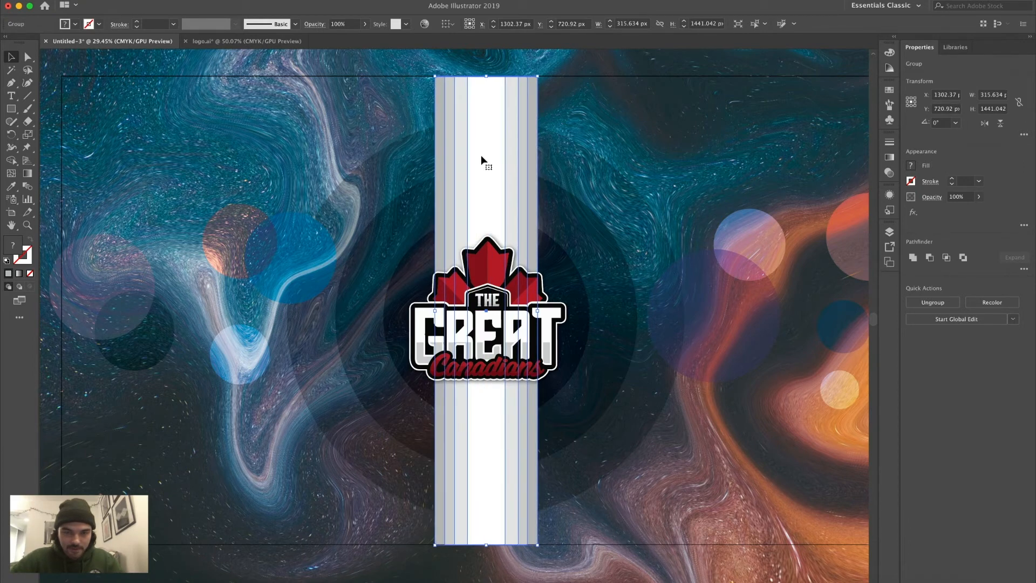
{"action": "key", "text": "Right"}
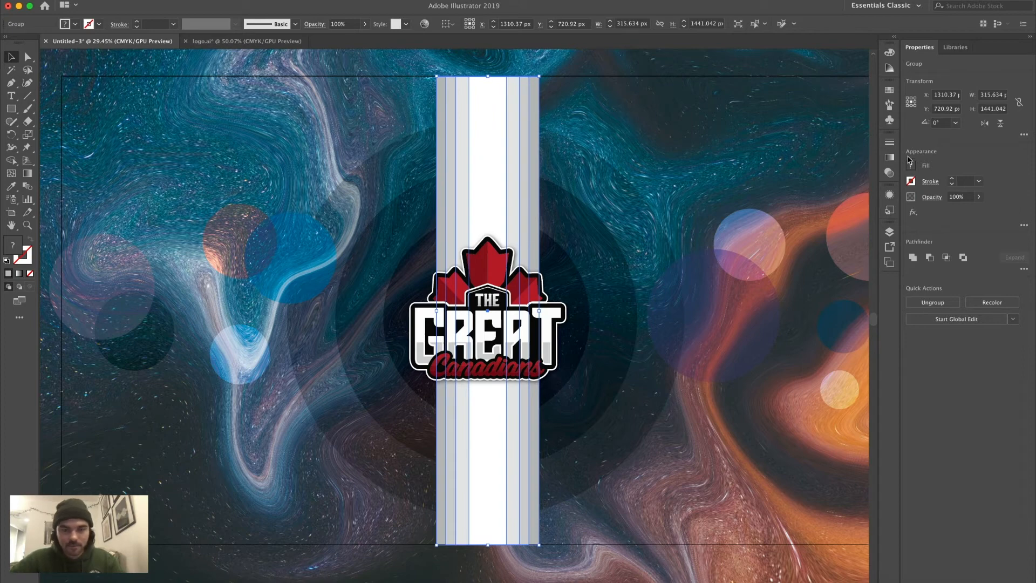
- Narrow the stripe group symmetrically to about 237 px and rotate it about 20° counterclockwise
{"action": "left_click_drag", "start_coordinate": [540, 311], "coordinate": [527, 310]}
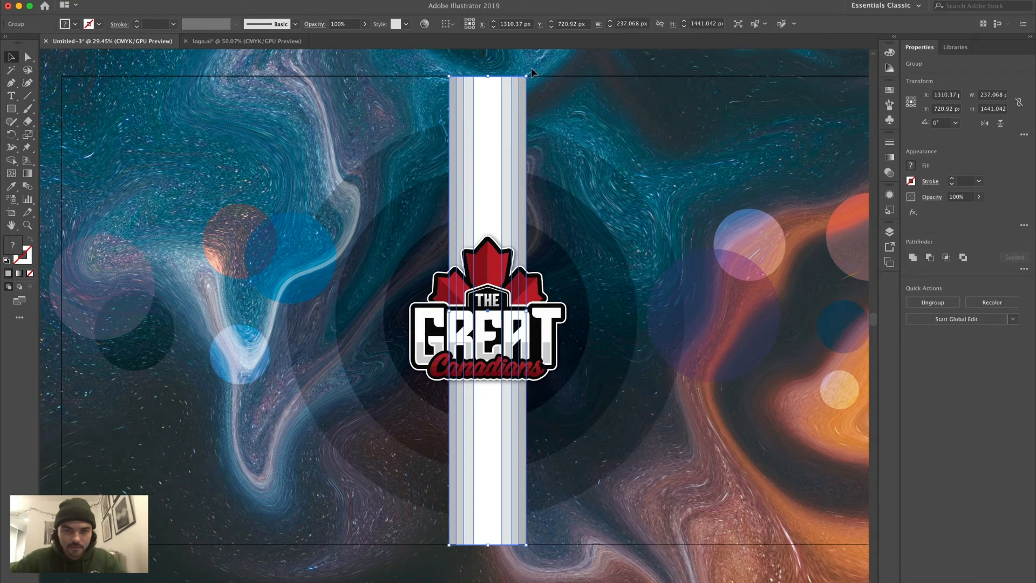
{"action": "left_click_drag", "start_coordinate": [531, 69], "coordinate": [444, 73]}
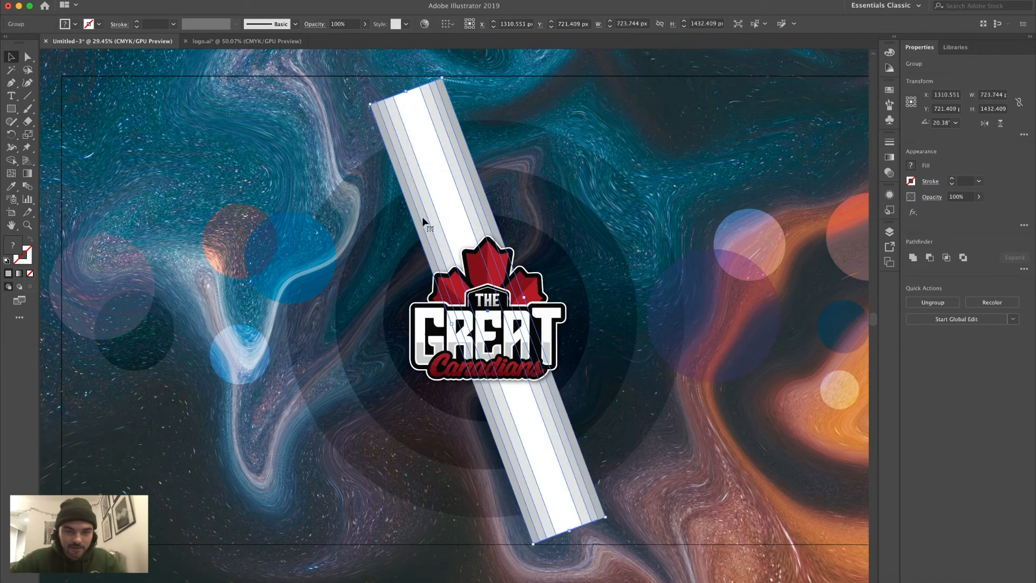
- Lengthen the slanted stripe at both ends so it extends past the artboard's upper and lower edges
{"action": "scroll", "coordinate": [422, 217], "scroll_direction": "up", "scroll_amount": 2}
{"action": "scroll", "coordinate": [421, 215], "scroll_direction": "down", "scroll_amount": 3}
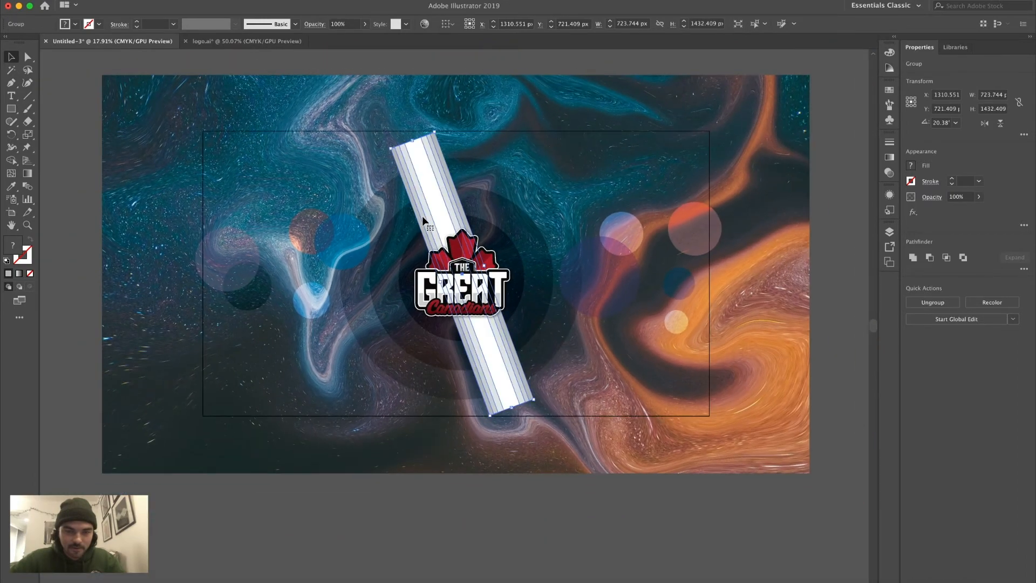
{"action": "scroll", "coordinate": [422, 216], "scroll_direction": "up", "scroll_amount": 2}
{"action": "left_click_drag", "start_coordinate": [410, 115], "coordinate": [399, 91]}
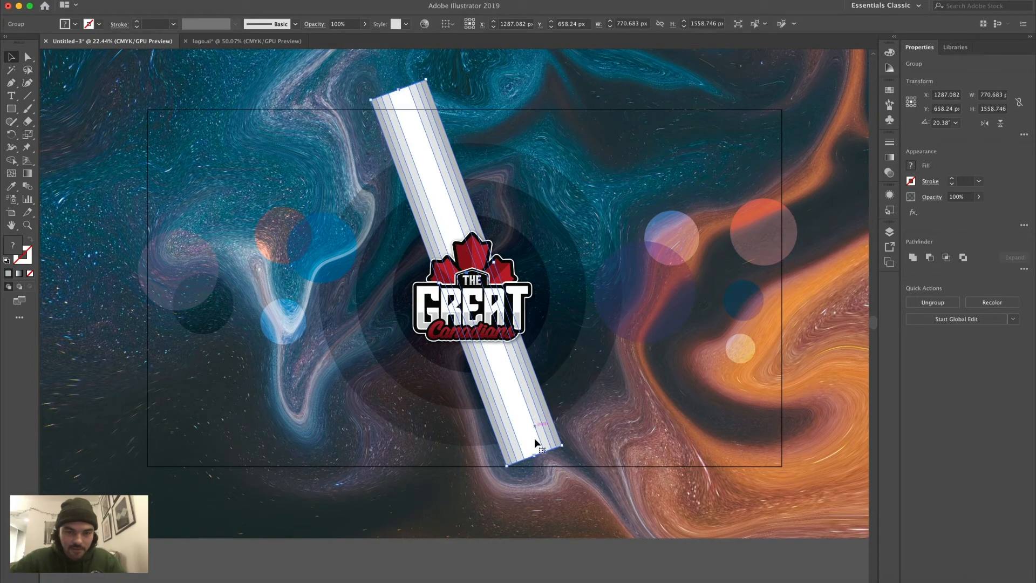
{"action": "left_click_drag", "start_coordinate": [534, 455], "coordinate": [551, 482]}
{"action": "left_click", "coordinate": [655, 327]}
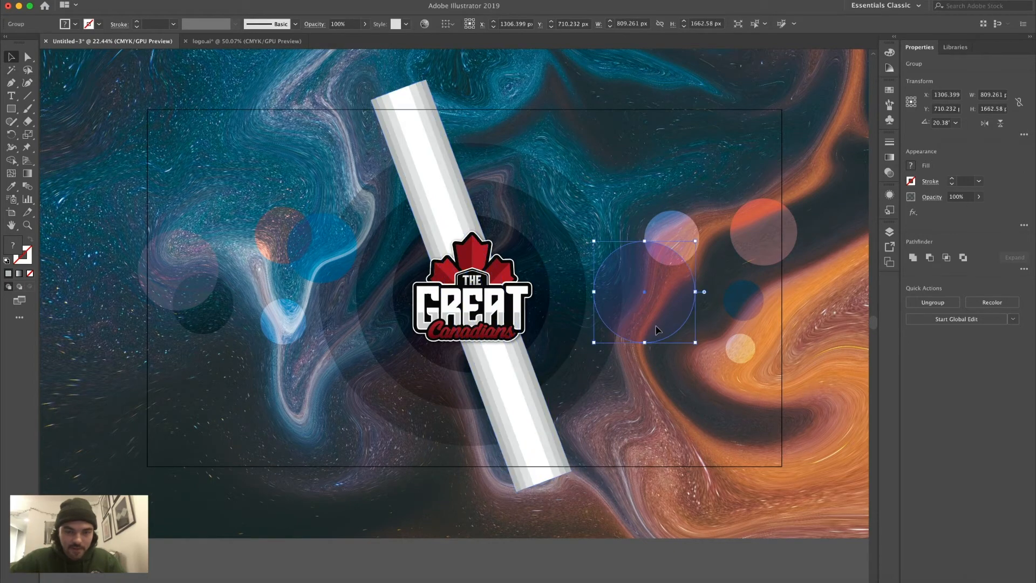
- Apply a Multiply drop shadow to the slanted stripe with 75% opacity, 4 px X and Y offsets and 8 px blur
{"action": "scroll", "coordinate": [453, 365], "scroll_direction": "up", "scroll_amount": 3}
{"action": "scroll", "coordinate": [453, 364], "scroll_direction": "down", "scroll_amount": 2}
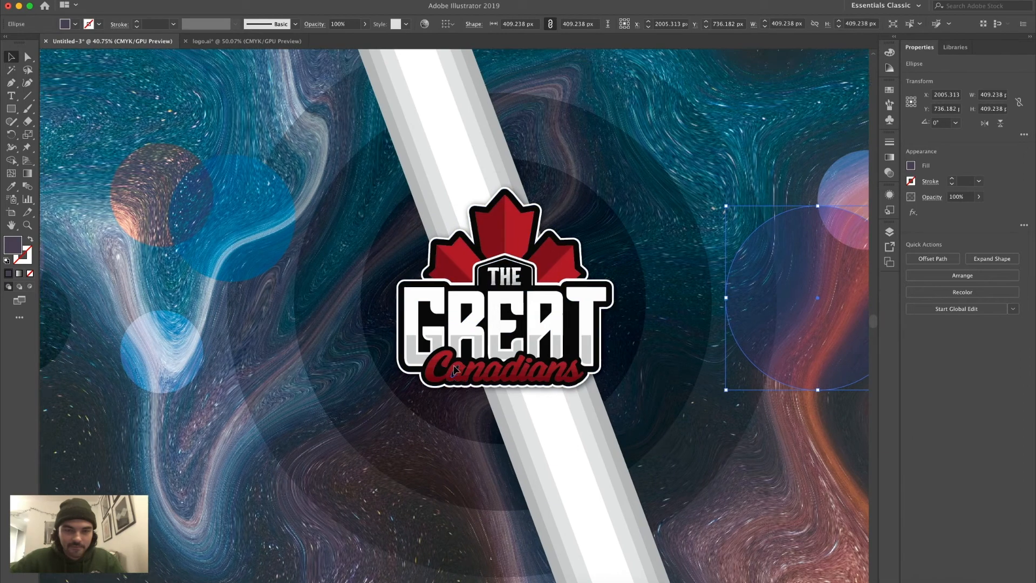
{"action": "scroll", "coordinate": [454, 371], "scroll_direction": "up", "scroll_amount": 1}
{"action": "scroll", "coordinate": [454, 371], "scroll_direction": "right", "scroll_amount": 2}
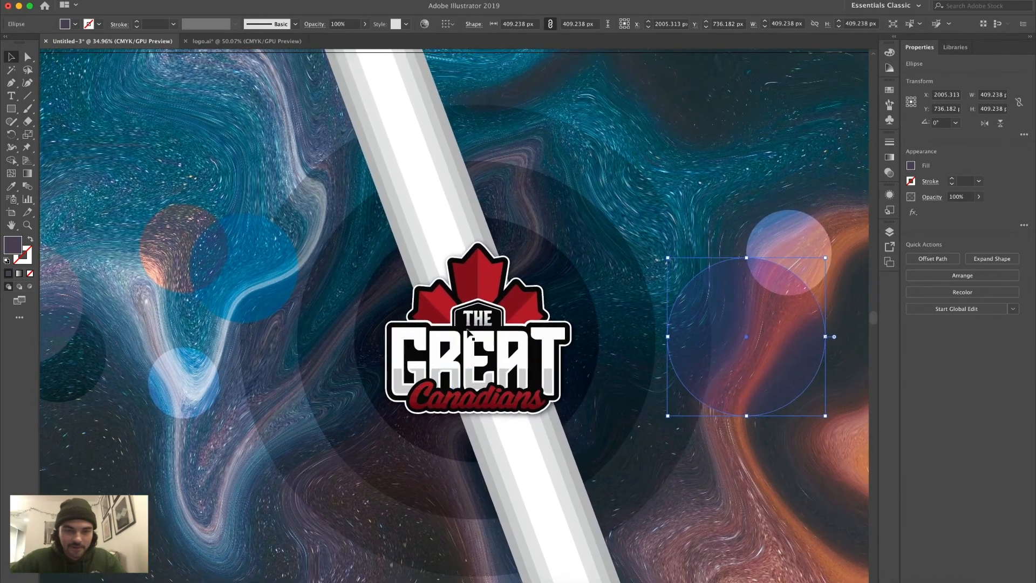
{"action": "left_click", "coordinate": [471, 180]}
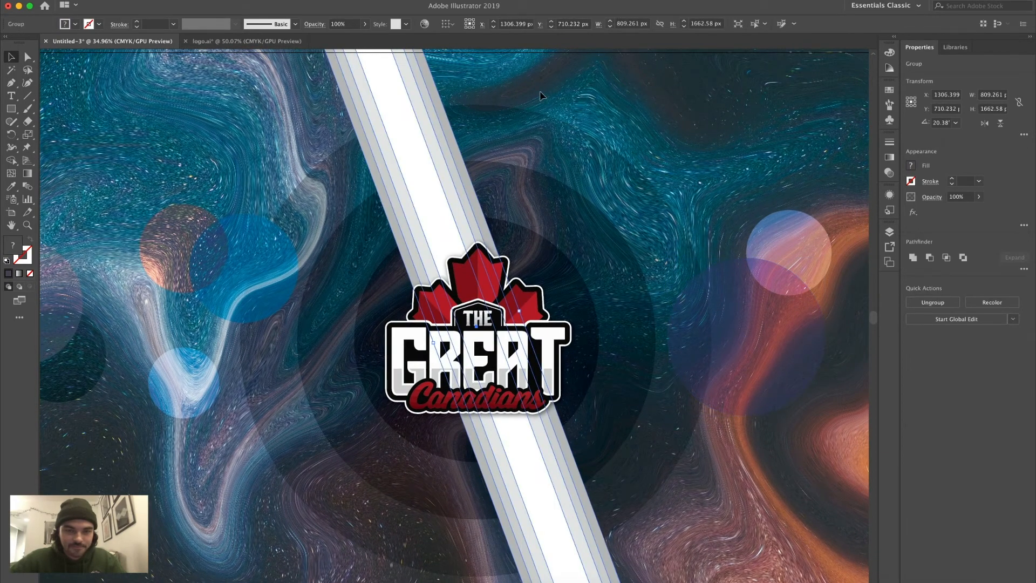
{"action": "left_click", "coordinate": [222, 0]}
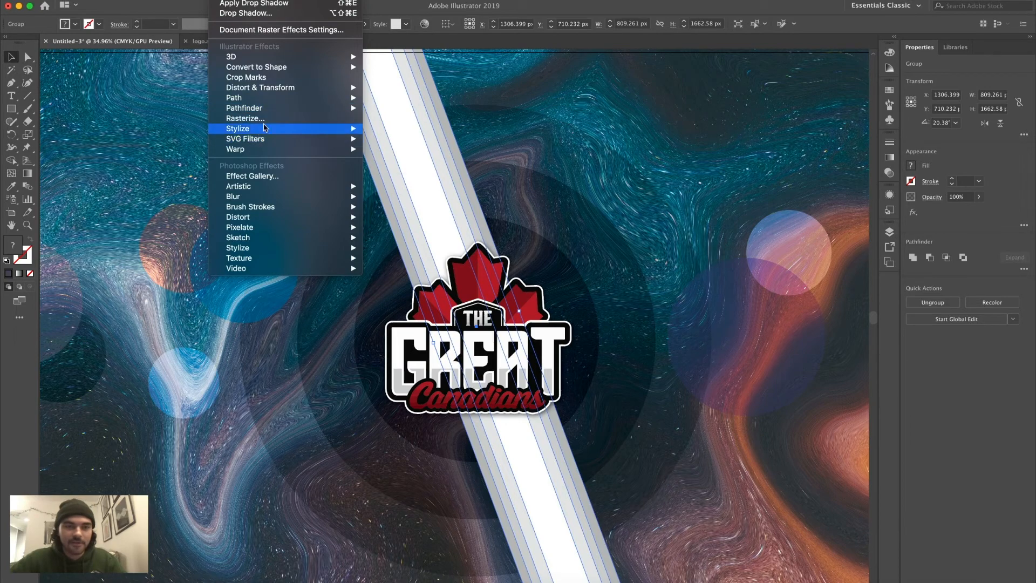
{"action": "mouse_move", "coordinate": [263, 128]}
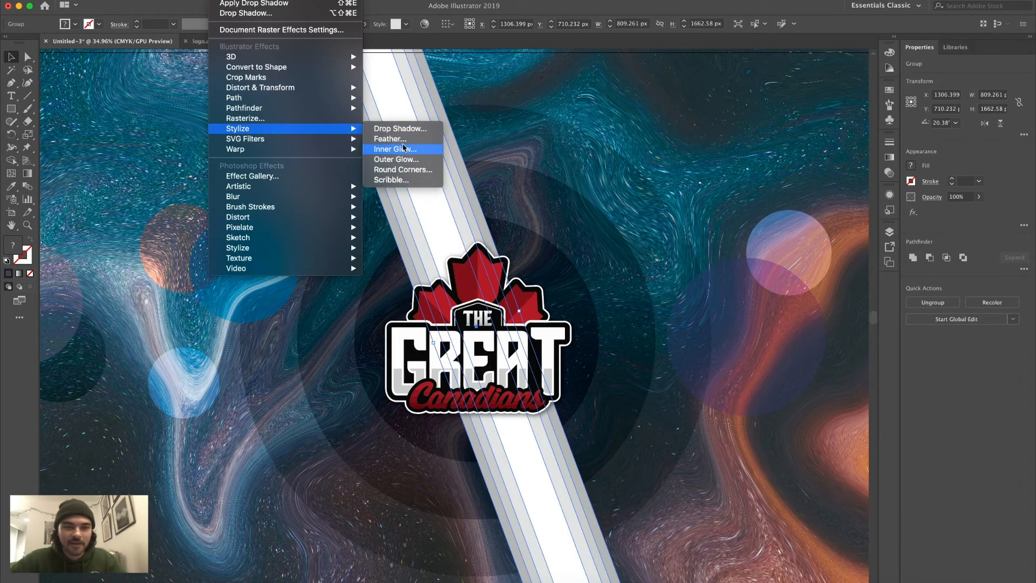
{"action": "left_click", "coordinate": [402, 128]}
{"action": "left_click", "coordinate": [746, 343]}
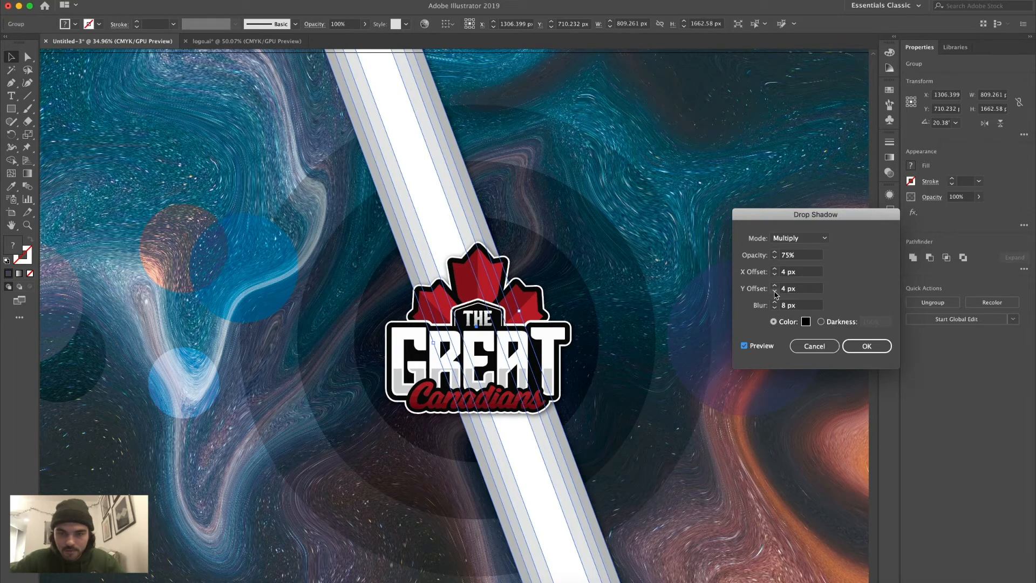
{"action": "left_click", "coordinate": [866, 346]}
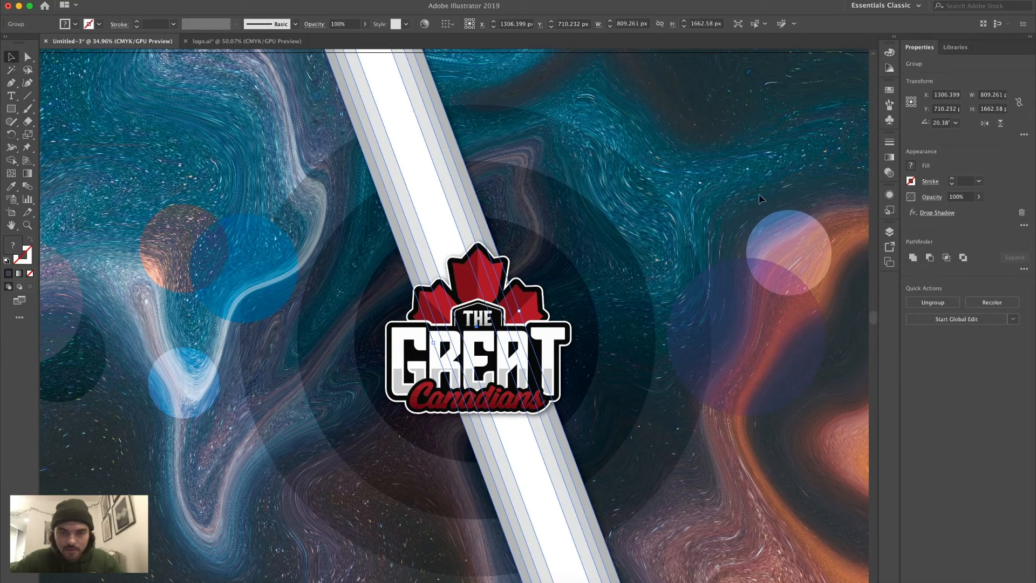
{"action": "left_click", "coordinate": [684, 153]}
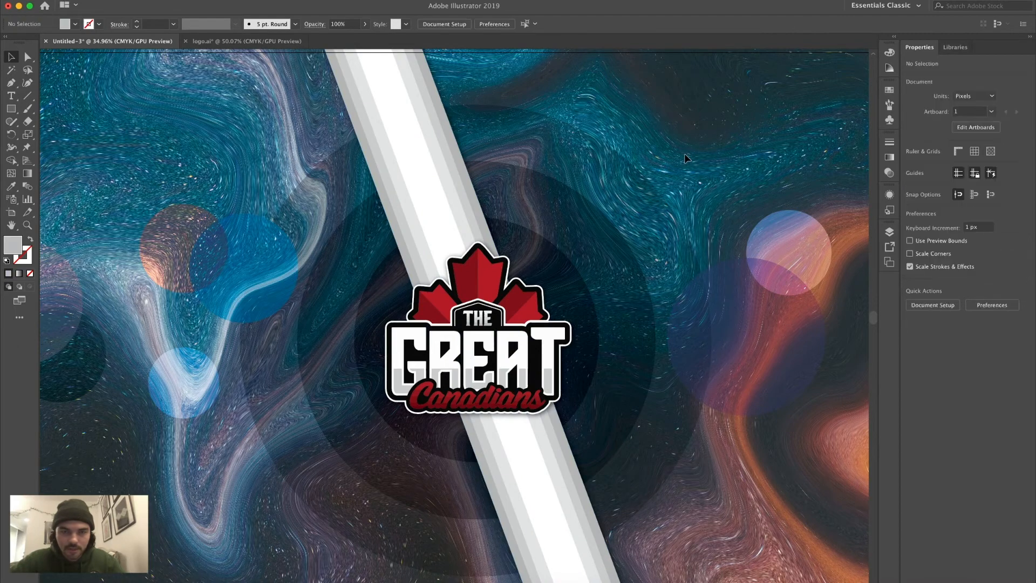
- Start a Multiply drop shadow with live preview on the white centre rectangle of the slanted stripe
{"action": "left_click", "coordinate": [27, 59]}
{"action": "left_click", "coordinate": [400, 139]}
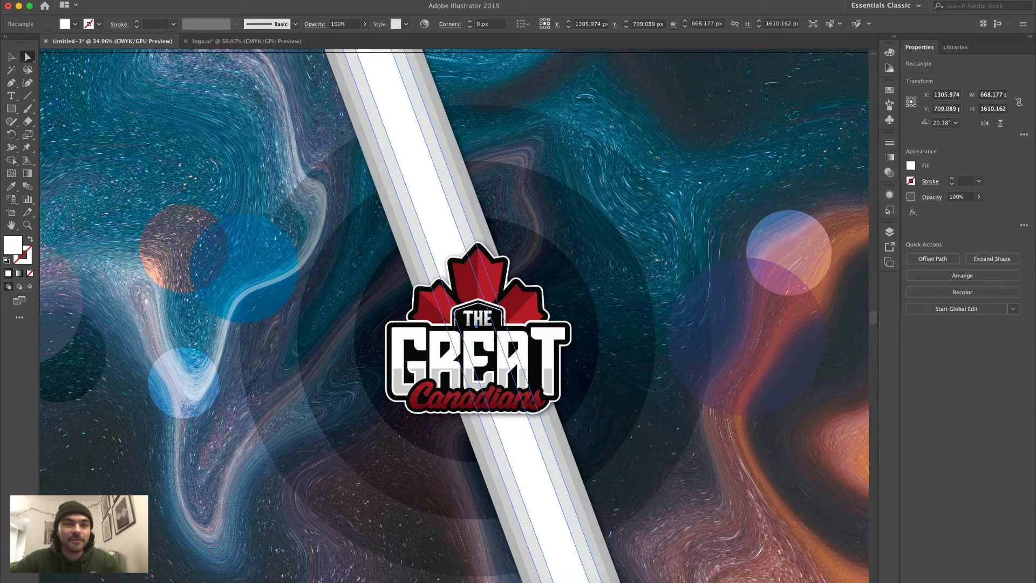
{"action": "left_click", "coordinate": [220, 0]}
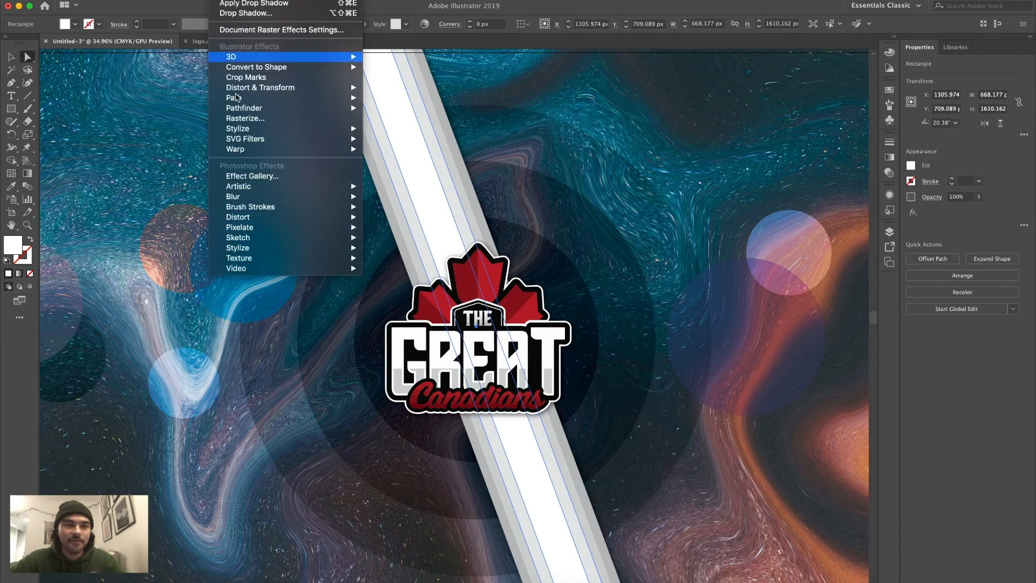
{"action": "mouse_move", "coordinate": [300, 130]}
{"action": "left_click", "coordinate": [382, 131]}
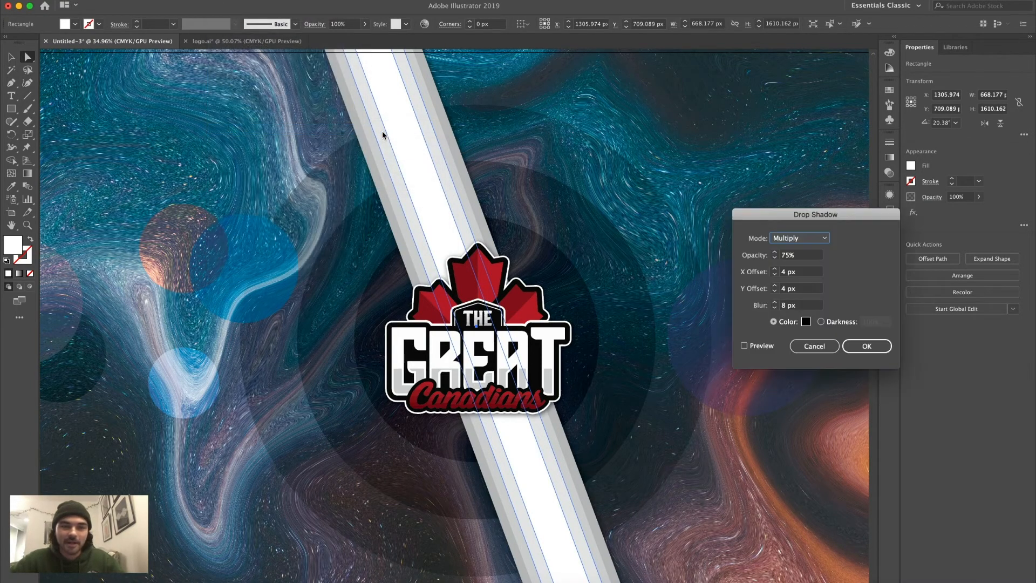
{"action": "left_click", "coordinate": [744, 345]}
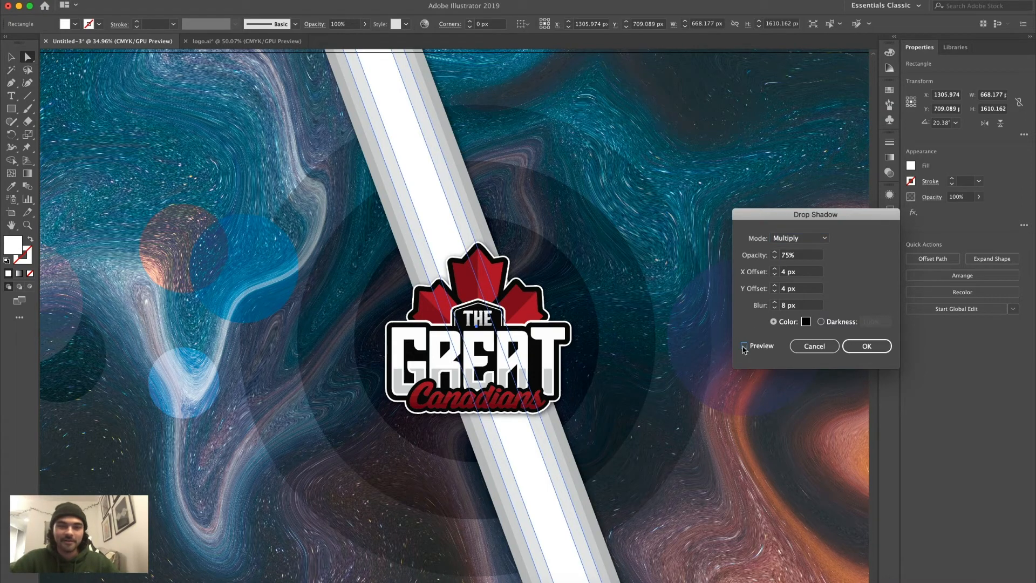
{"action": "left_click", "coordinate": [744, 346]}
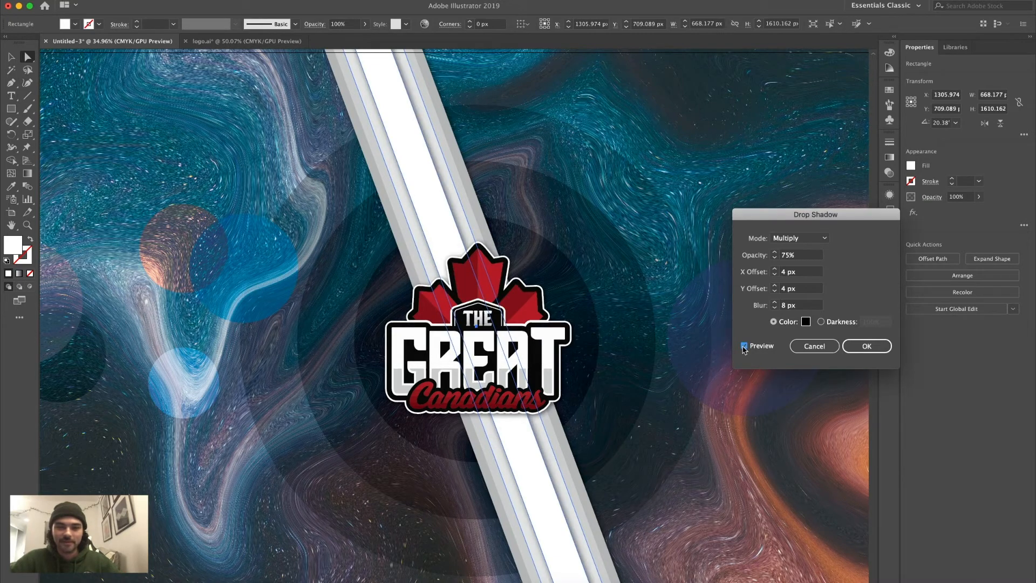
- Set both the X and Y offsets of the white rectangle's drop shadow to 0 px
{"action": "left_click", "coordinate": [790, 273]}
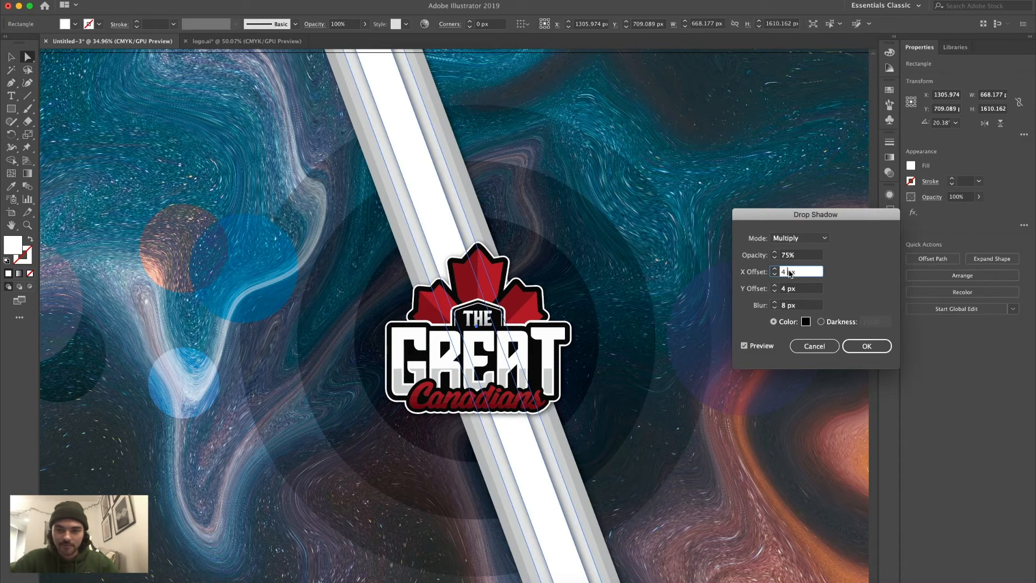
{"action": "left_click", "coordinate": [777, 273]}
{"action": "left_click", "coordinate": [775, 275]}
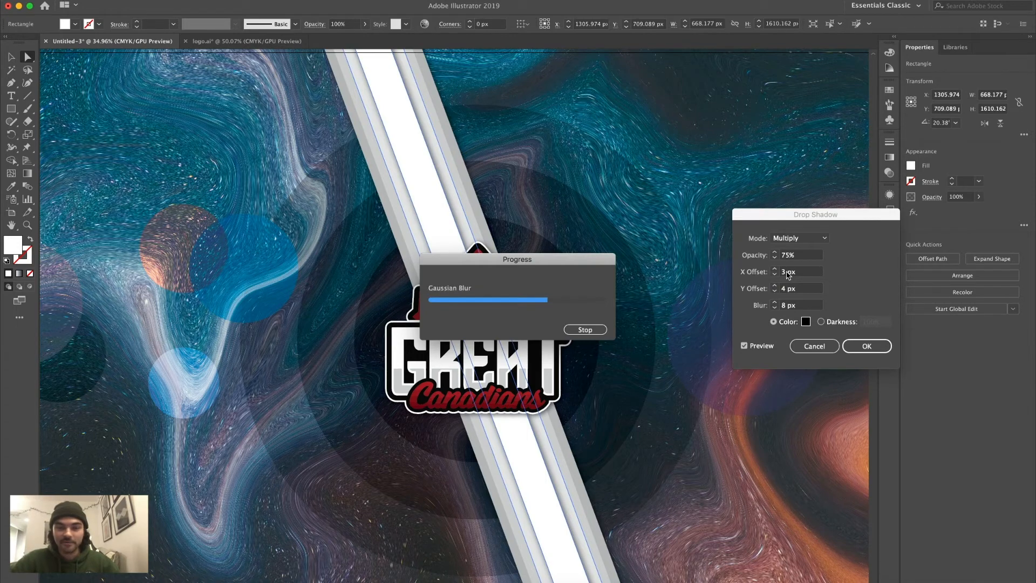
{"action": "type", "text": "0"}
{"action": "key", "text": "Tab"}
{"action": "type", "text": "0"}
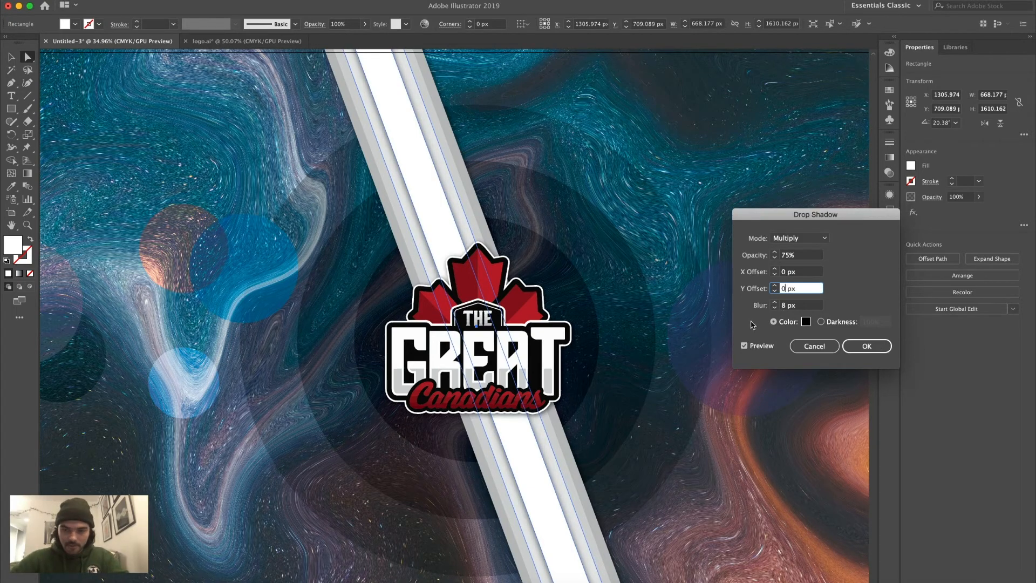
- Set the blur of the white rectangle's drop shadow to 5 px
{"action": "double_click", "coordinate": [784, 305]}
{"action": "type", "text": "4"}
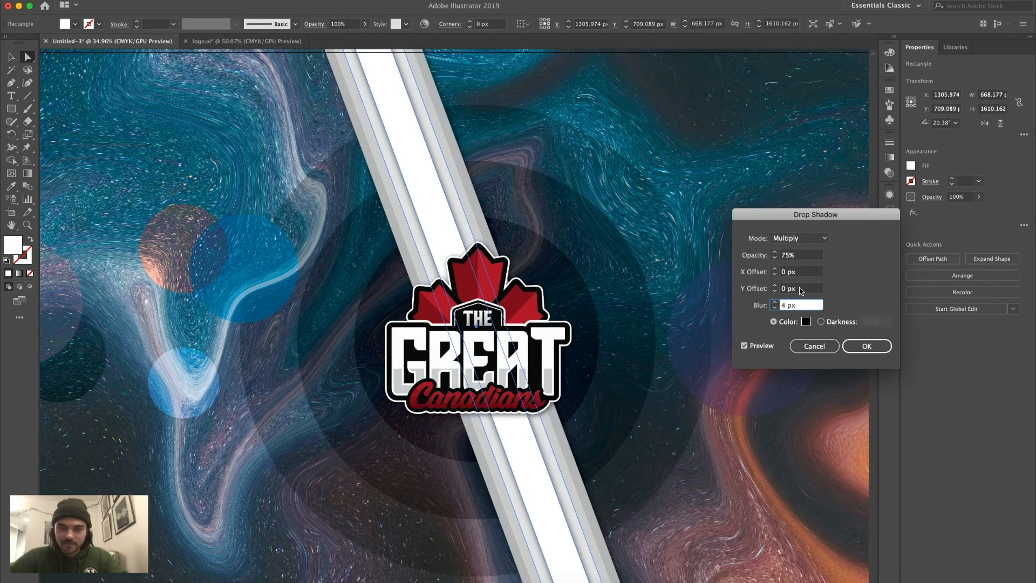
{"action": "key", "text": "Tab"}
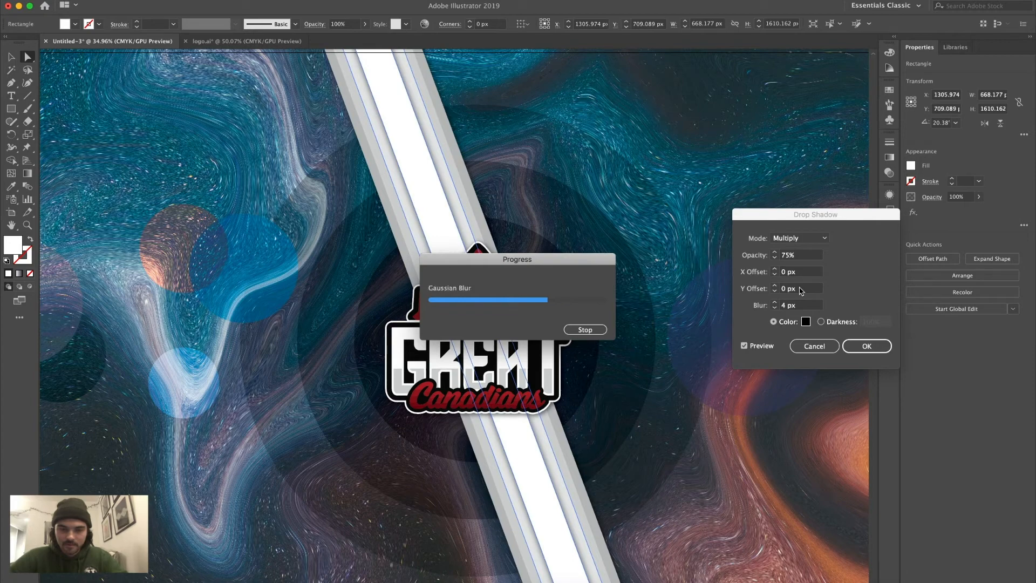
{"action": "left_click", "coordinate": [799, 288]}
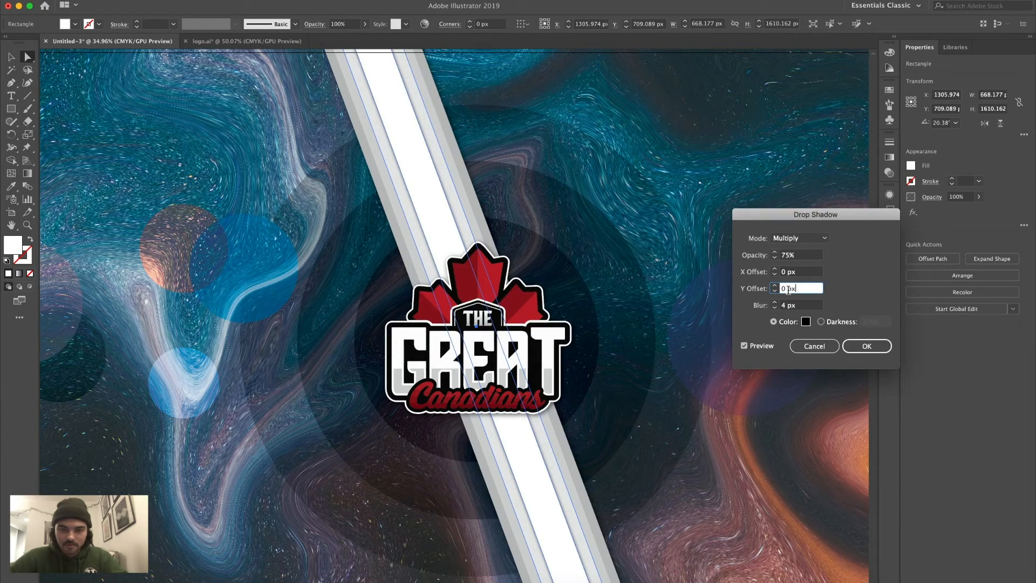
{"action": "key", "text": "Tab"}
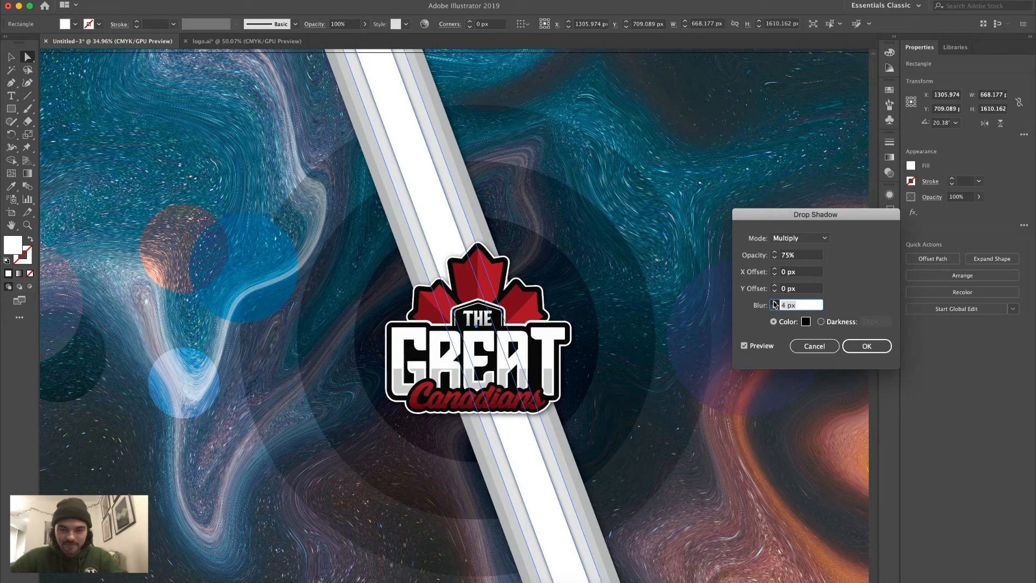
{"action": "left_click", "coordinate": [775, 303]}
- Reduce the white rectangle's drop shadow opacity to 50% and apply the effect
{"action": "left_click", "coordinate": [789, 255]}
{"action": "key", "text": "BackSpace"}
{"action": "key", "text": "BackSpace"}
{"action": "type", "text": "50"}
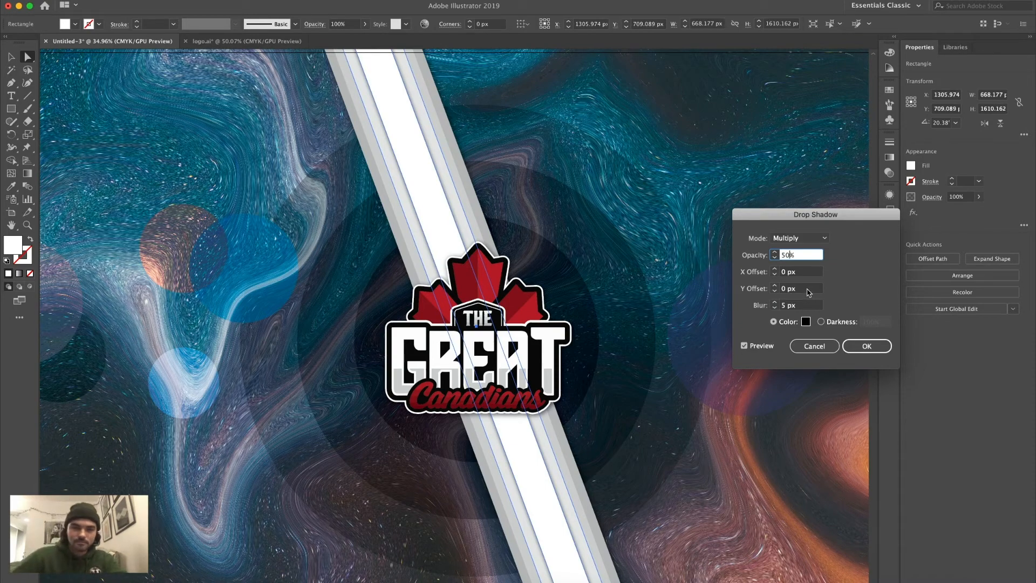
{"action": "key", "text": "Tab"}
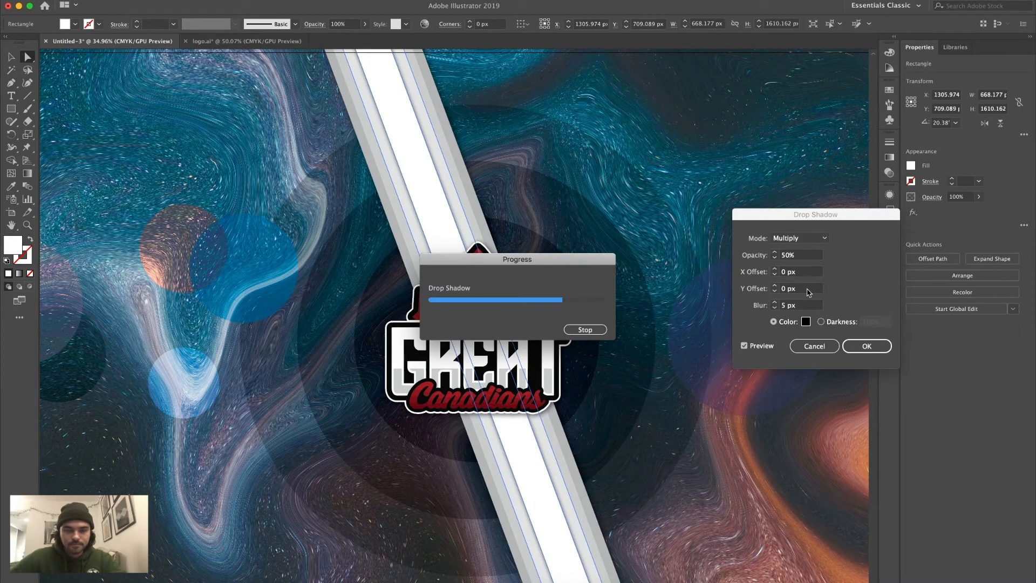
{"action": "left_click", "coordinate": [807, 288]}
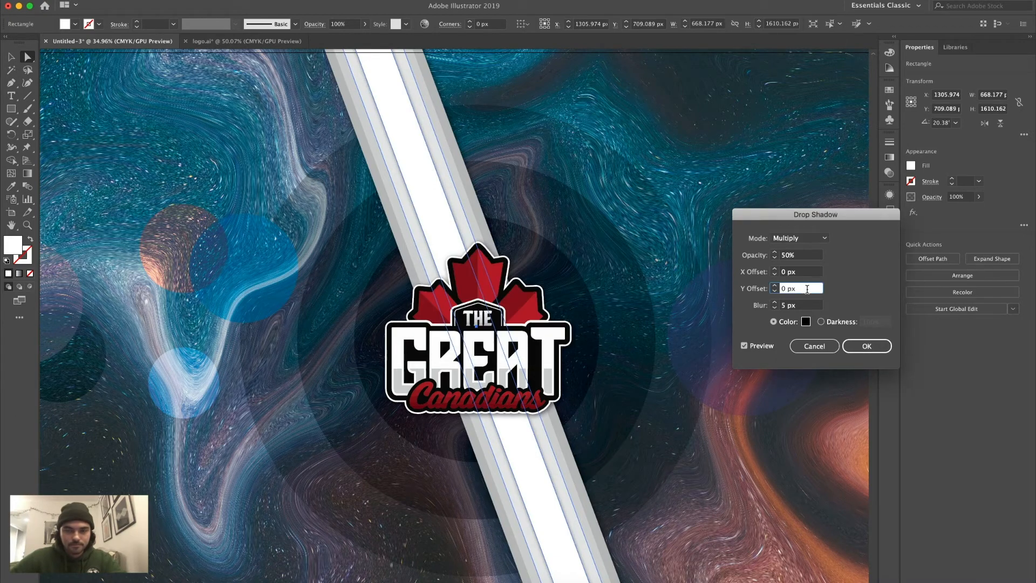
{"action": "left_click", "coordinate": [878, 350]}
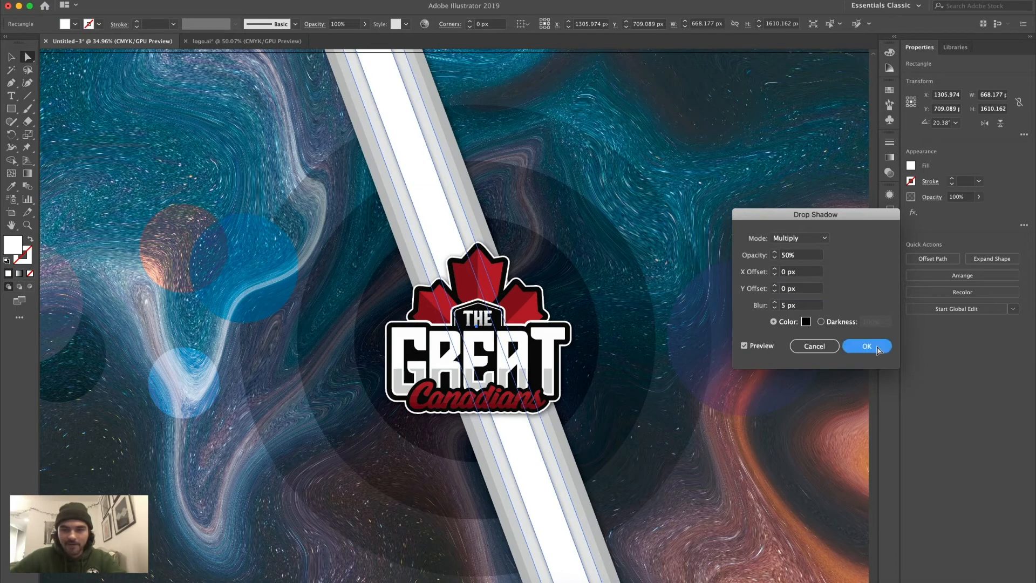
- Apply the same last-used drop shadow to the light-grey rectangle just outside the stripe's white centre
{"action": "left_click", "coordinate": [451, 185]}
{"action": "left_click", "coordinate": [221, 0]}
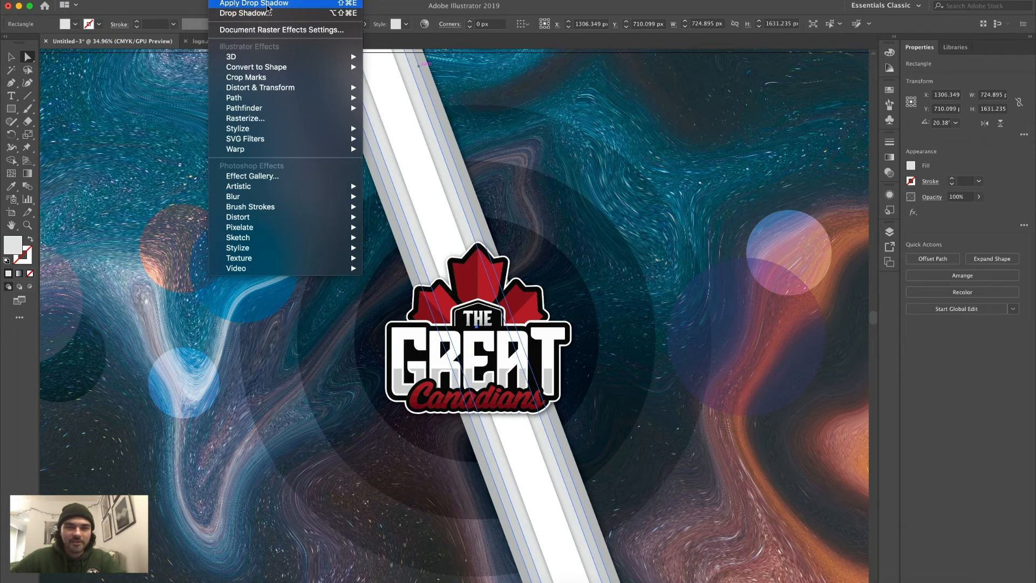
{"action": "left_click", "coordinate": [268, 4]}
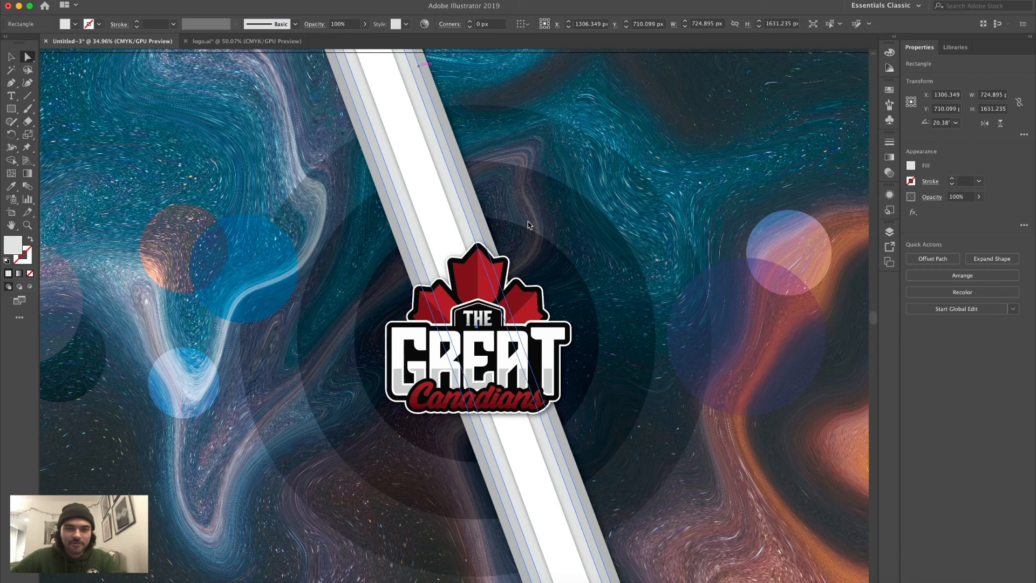
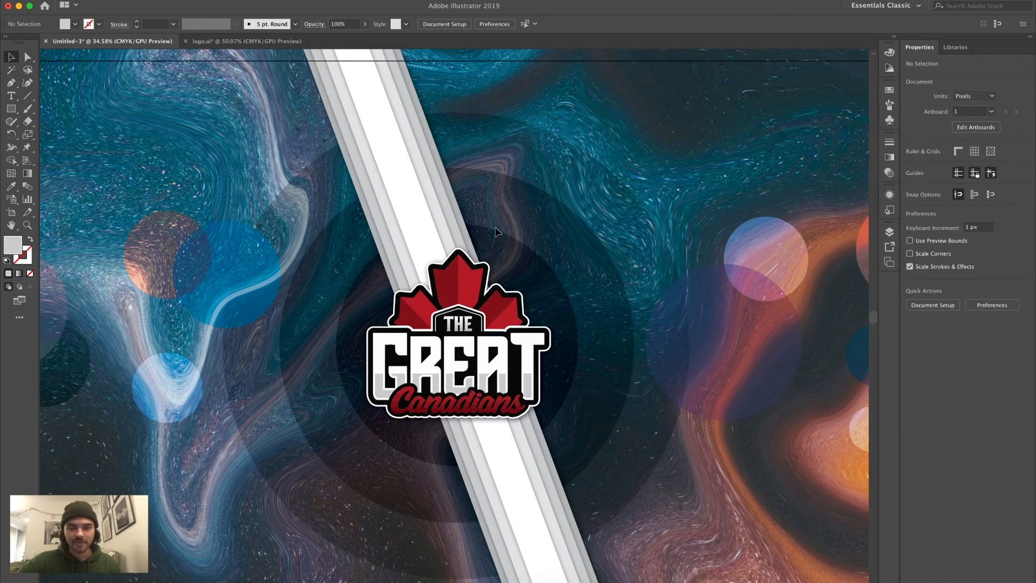
- Apply the last-used drop shadow to all ten blended circles on both sides of the logo, and deselect them
{"action": "key", "text": "super+0"}
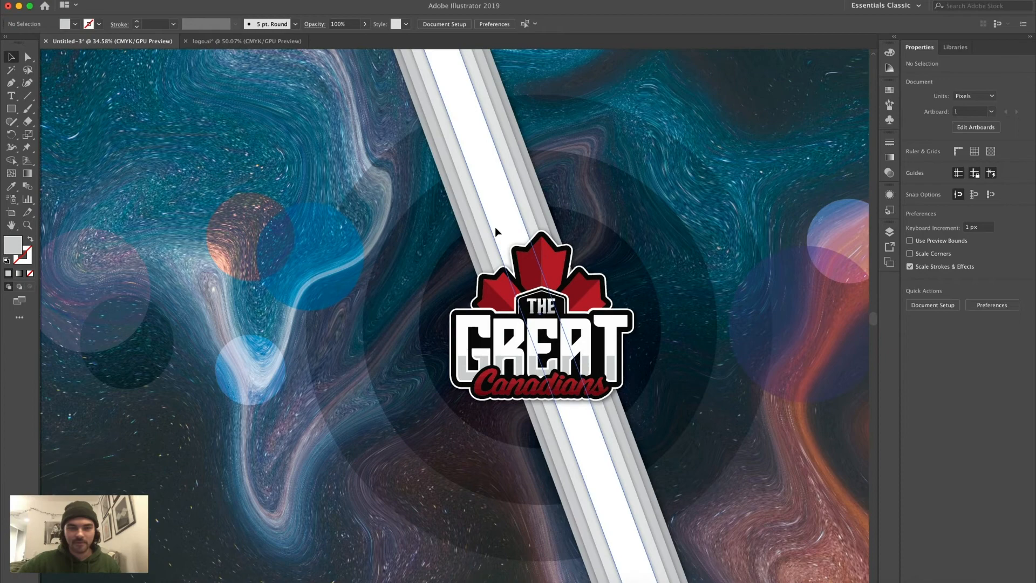
{"action": "scroll", "coordinate": [495, 228], "scroll_direction": "up", "scroll_amount": 1}
{"action": "scroll", "coordinate": [495, 227], "scroll_direction": "right", "scroll_amount": 3}
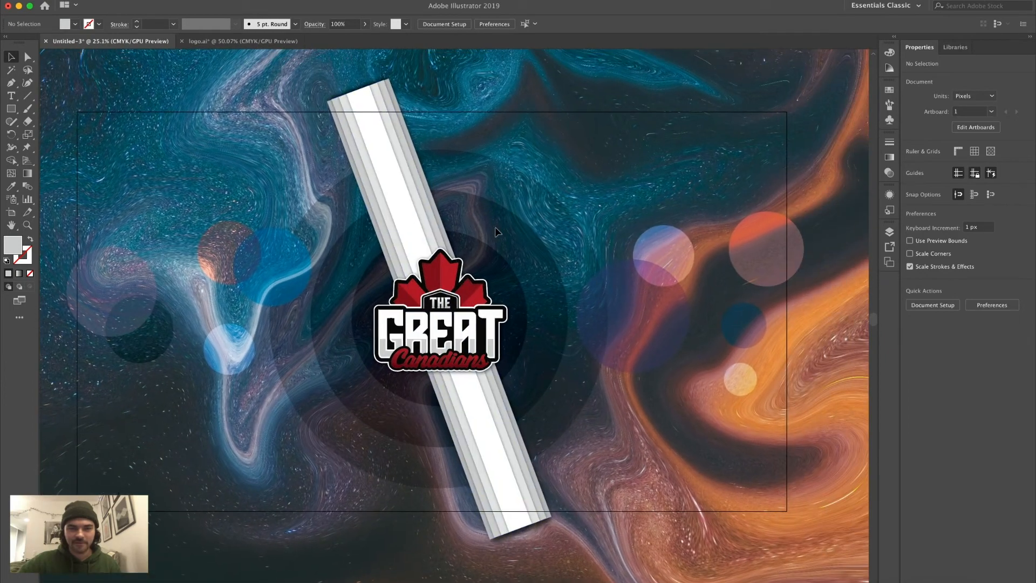
{"action": "scroll", "coordinate": [495, 228], "scroll_direction": "left", "scroll_amount": 1}
{"action": "scroll", "coordinate": [495, 227], "scroll_direction": "up", "scroll_amount": 1}
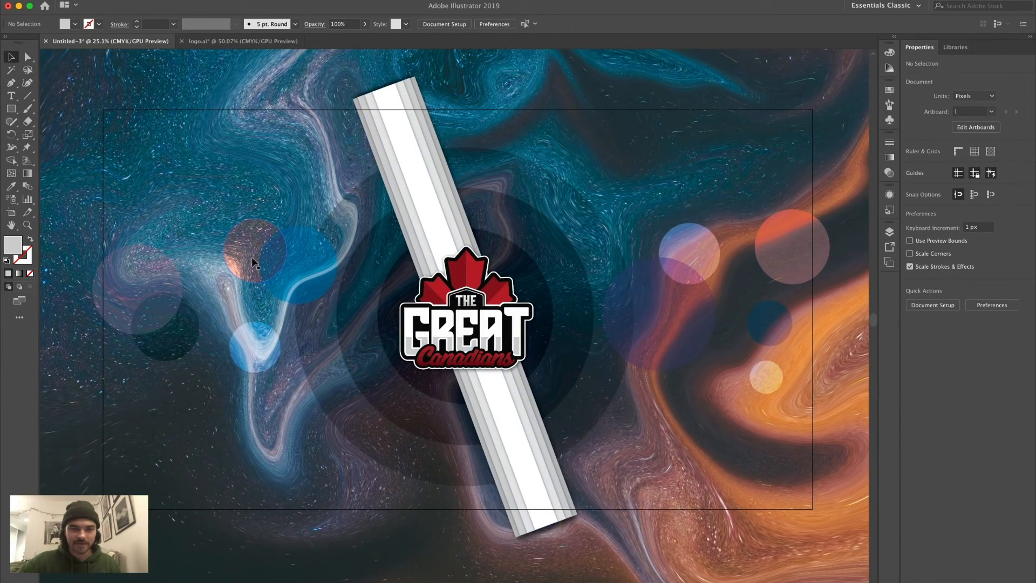
{"action": "left_click", "coordinate": [148, 279]}
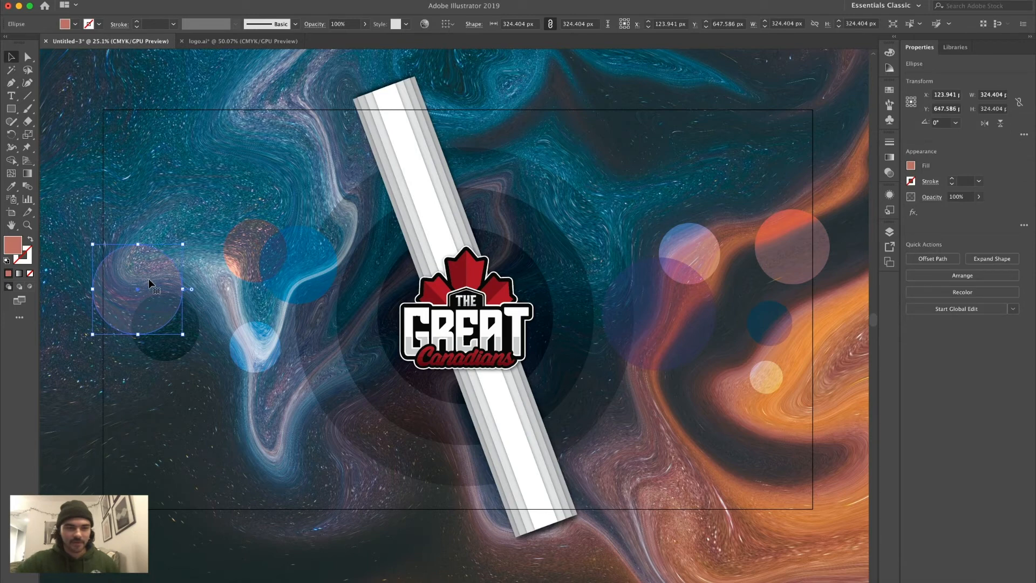
{"action": "left_click", "coordinate": [167, 351], "text": "shift"}
{"action": "left_click", "coordinate": [240, 269], "text": "shift"}
{"action": "left_click", "coordinate": [283, 275], "text": "shift"}
{"action": "left_click", "coordinate": [264, 345], "text": "shift"}
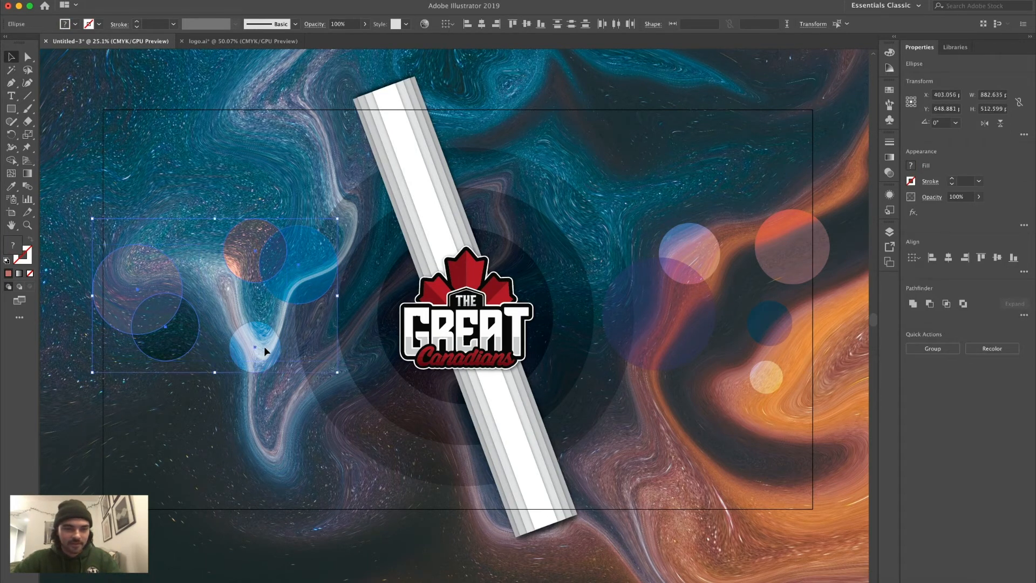
{"action": "left_click", "coordinate": [687, 252], "text": "shift"}
{"action": "left_click", "coordinate": [665, 315], "text": "shift"}
{"action": "left_click", "coordinate": [801, 259], "text": "shift"}
{"action": "left_click", "coordinate": [780, 314], "text": "shift"}
{"action": "left_click", "coordinate": [765, 381], "text": "shift"}
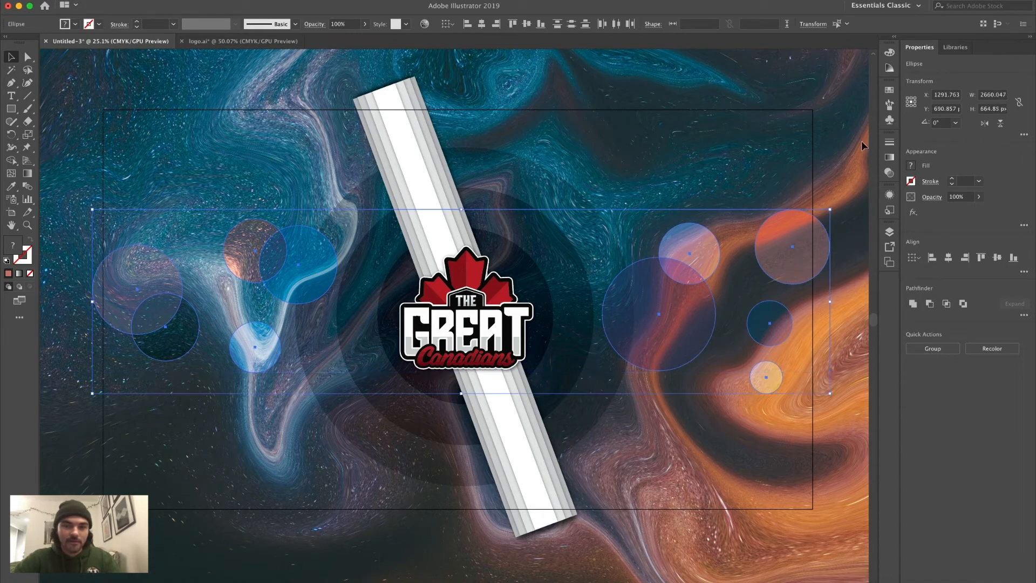
{"action": "left_click", "coordinate": [215, 0]}
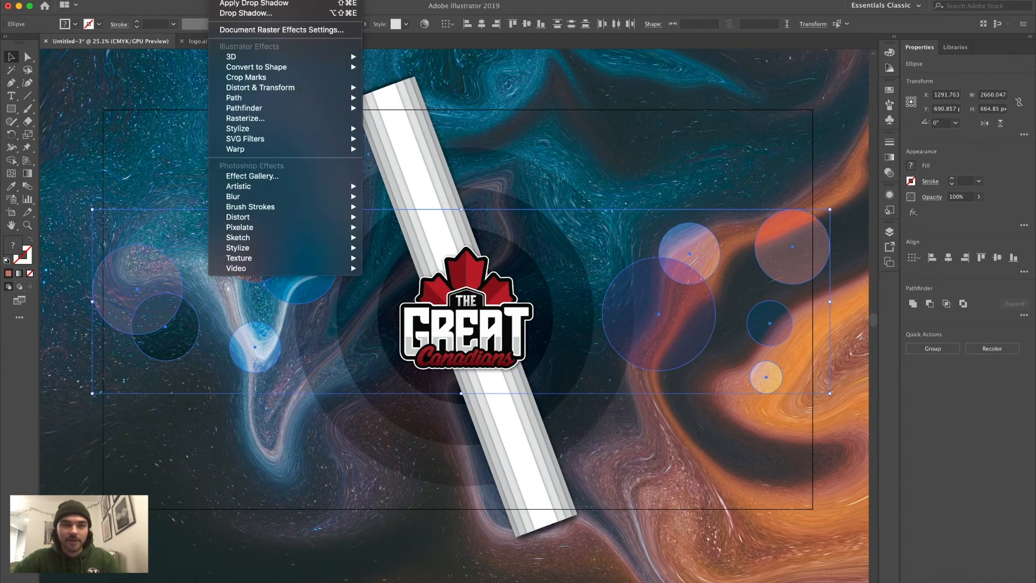
{"action": "left_click", "coordinate": [226, 4]}
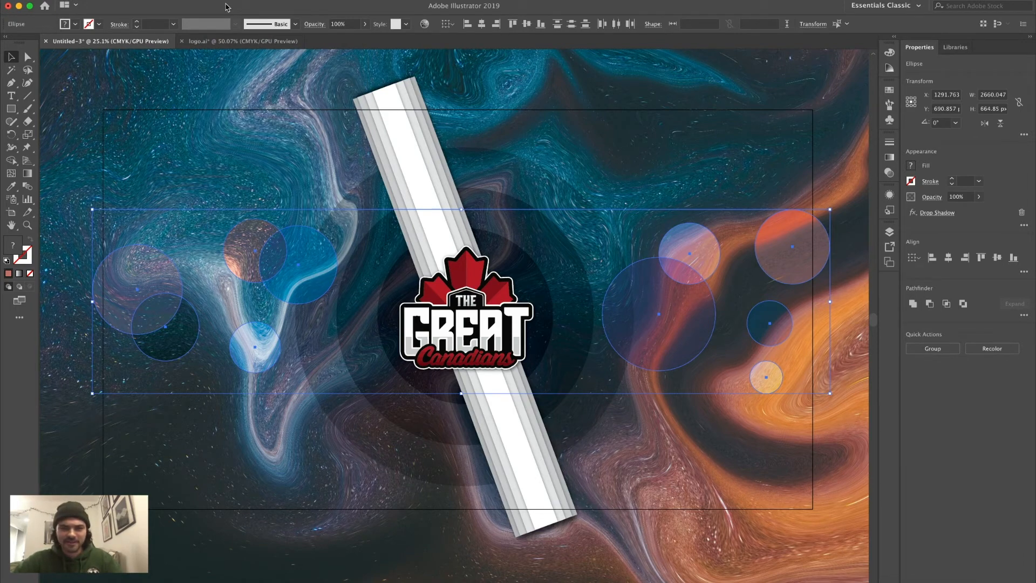
{"action": "left_click", "coordinate": [76, 115]}
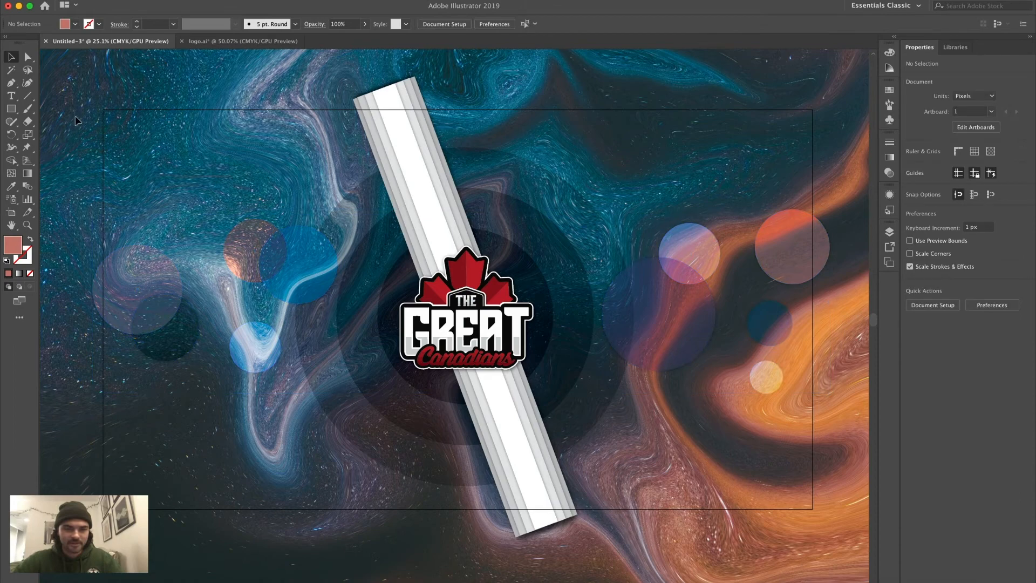
- Examine the shadows on the circles and stripe around the logo at closer zoom
{"action": "scroll", "coordinate": [361, 294], "scroll_direction": "up", "scroll_amount": 3}
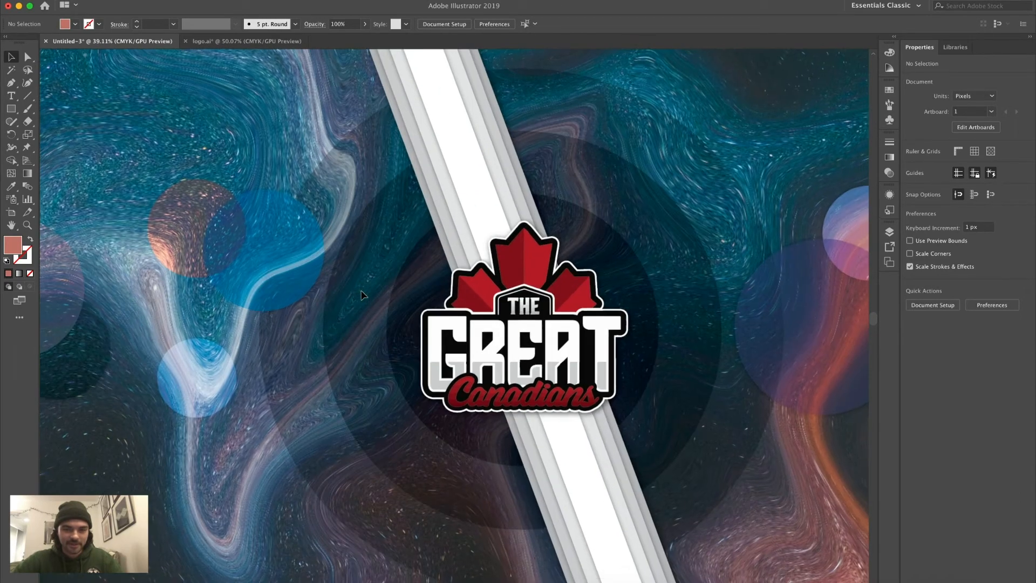
{"action": "scroll", "coordinate": [362, 294], "scroll_direction": "down", "scroll_amount": 2}
{"action": "scroll", "coordinate": [362, 294], "scroll_direction": "right", "scroll_amount": 2}
{"action": "scroll", "coordinate": [361, 294], "scroll_direction": "up", "scroll_amount": 1}
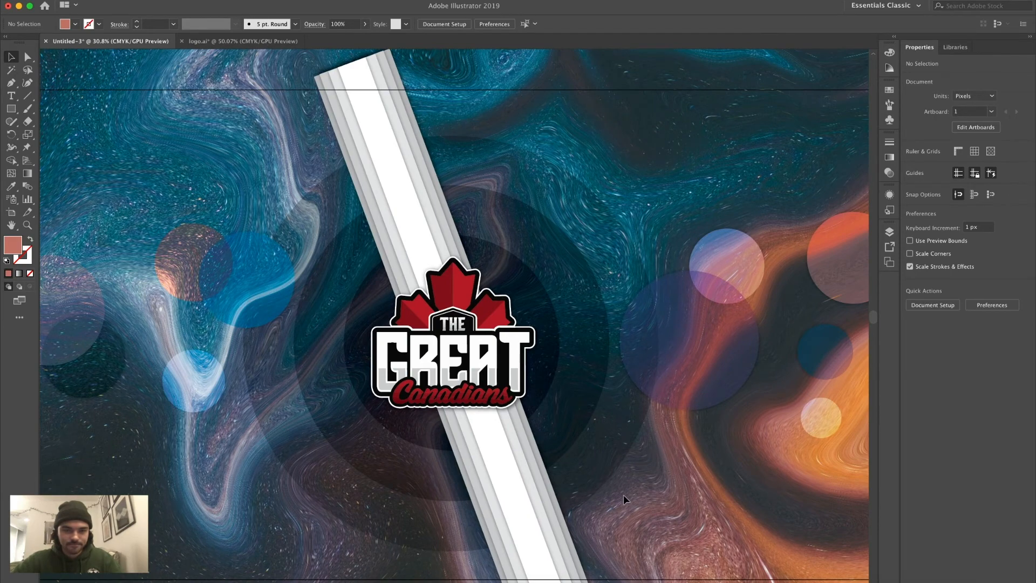
{"action": "scroll", "coordinate": [623, 494], "scroll_direction": "left", "scroll_amount": 3}
{"action": "scroll", "coordinate": [623, 494], "scroll_direction": "down", "scroll_amount": 1}
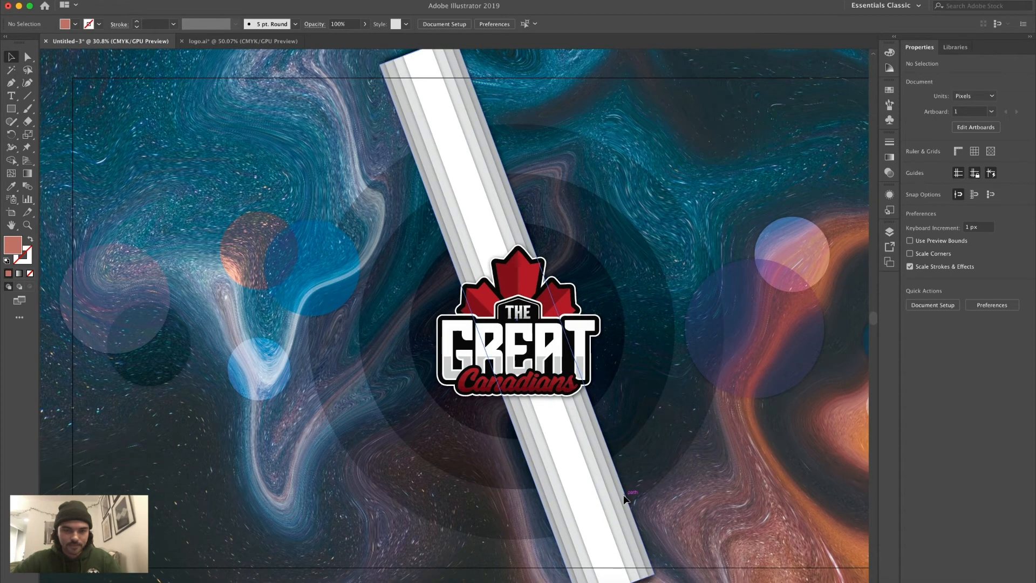
{"action": "scroll", "coordinate": [623, 497], "scroll_direction": "right", "scroll_amount": 2}
{"action": "scroll", "coordinate": [623, 496], "scroll_direction": "up", "scroll_amount": 1}
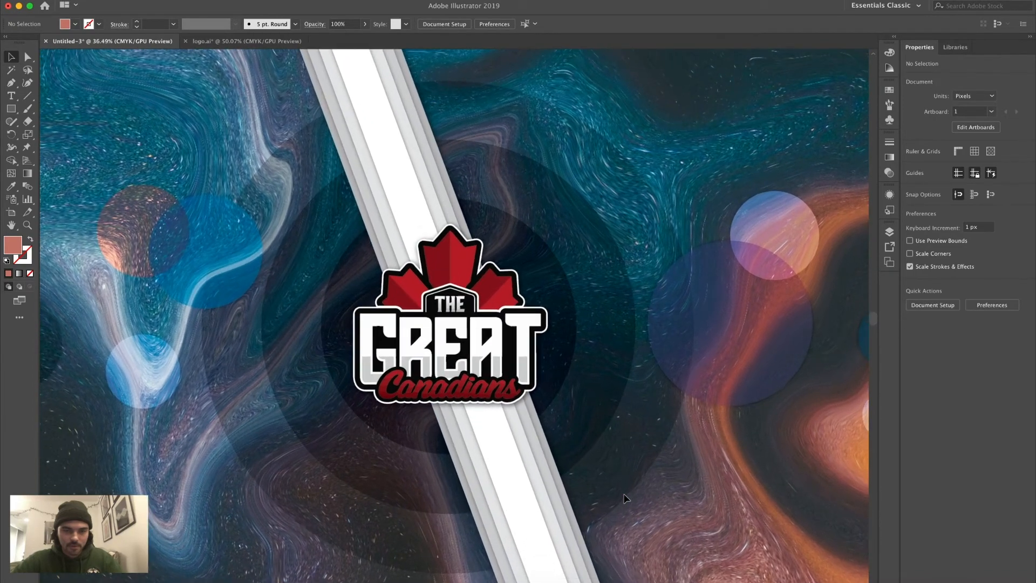
{"action": "scroll", "coordinate": [624, 498], "scroll_direction": "left", "scroll_amount": 1}
{"action": "scroll", "coordinate": [624, 497], "scroll_direction": "down", "scroll_amount": 1}
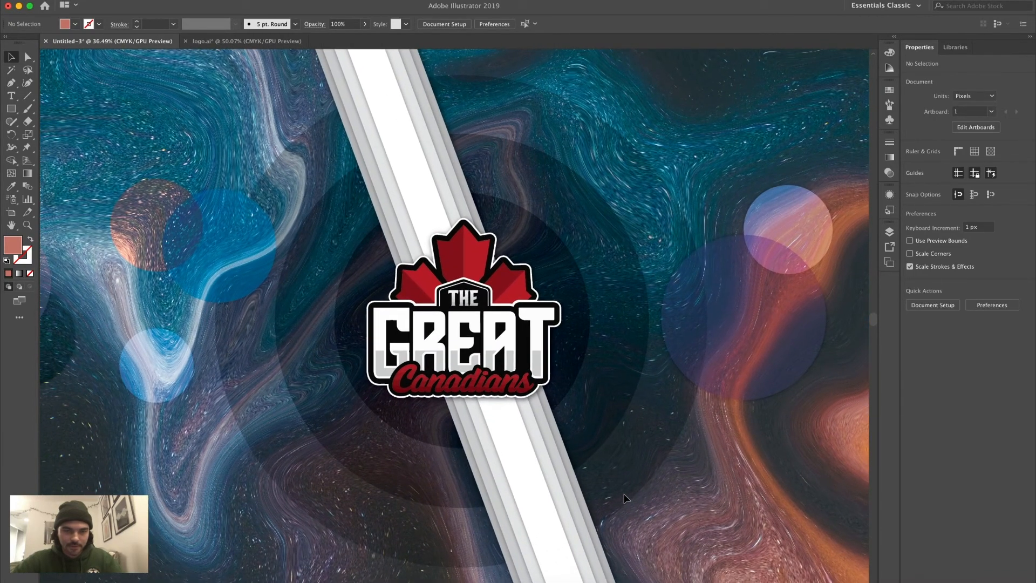
{"action": "scroll", "coordinate": [624, 497], "scroll_direction": "right", "scroll_amount": 1}
{"action": "scroll", "coordinate": [624, 497], "scroll_direction": "up", "scroll_amount": 1}
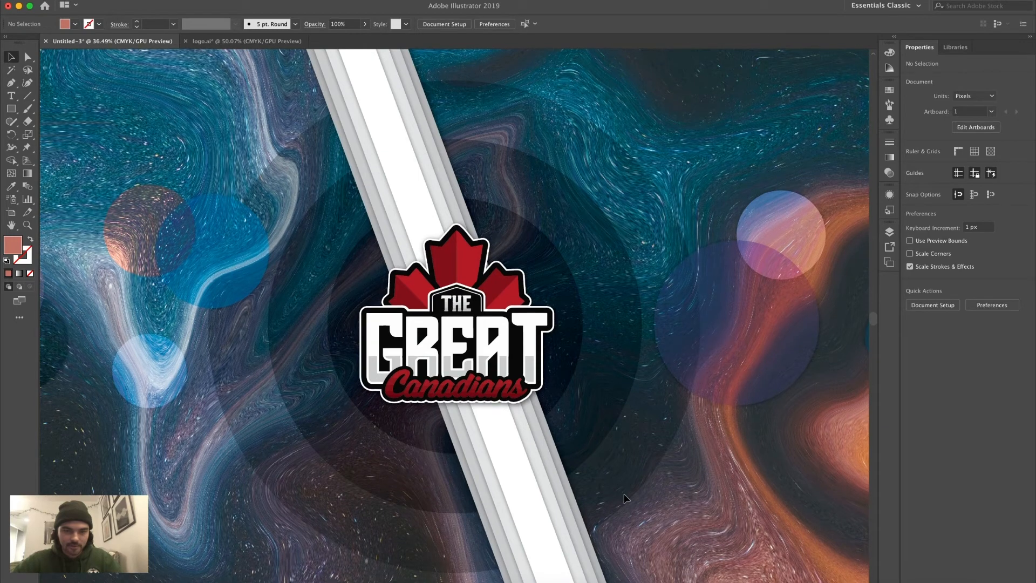
{"action": "scroll", "coordinate": [624, 498], "scroll_direction": "left", "scroll_amount": 2}
{"action": "scroll", "coordinate": [625, 498], "scroll_direction": "down", "scroll_amount": 1}
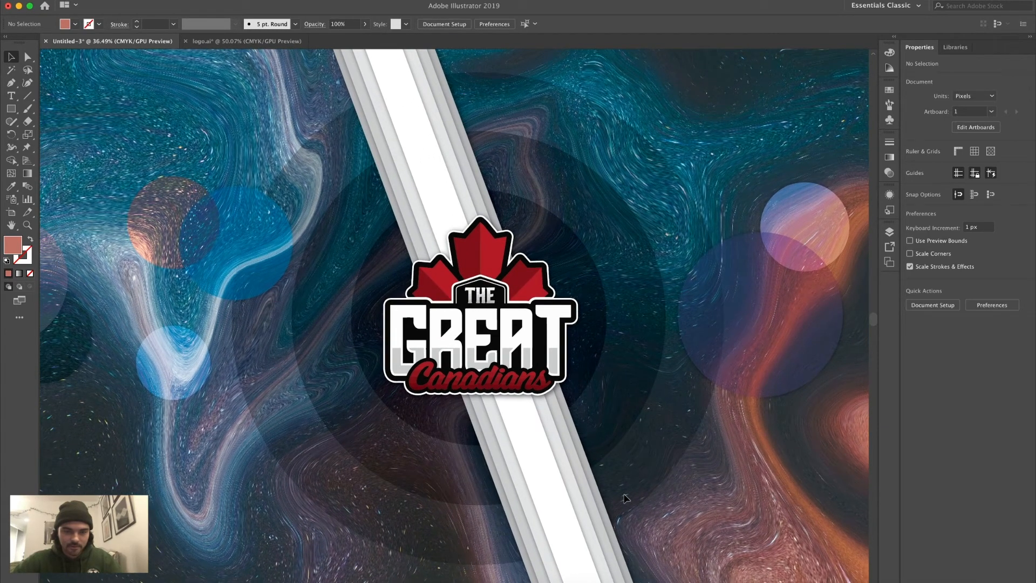
- Send the slanted grey-and-white stripe group behind the translucent rings while keeping it in front of the swirl background, and deselect it
{"action": "scroll", "coordinate": [624, 497], "scroll_direction": "right", "scroll_amount": 1}
{"action": "scroll", "coordinate": [624, 497], "scroll_direction": "up", "scroll_amount": 1}
{"action": "scroll", "coordinate": [624, 497], "scroll_direction": "down", "scroll_amount": 2}
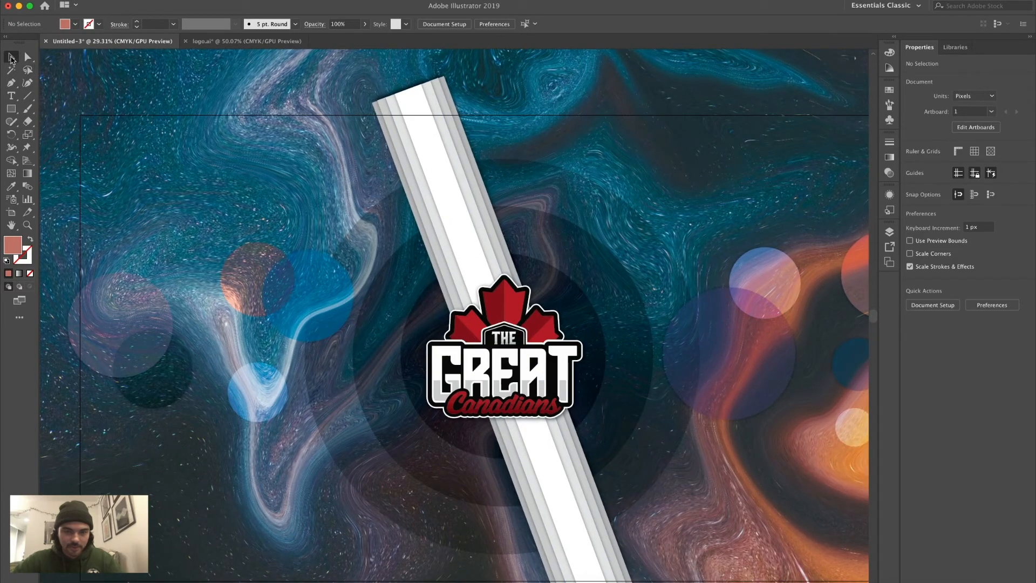
{"action": "left_click", "coordinate": [441, 169]}
{"action": "key", "text": "super+bracketleft"}
{"action": "key", "text": "super+bracketleft"}
{"action": "key", "text": "super+bracketleft"}
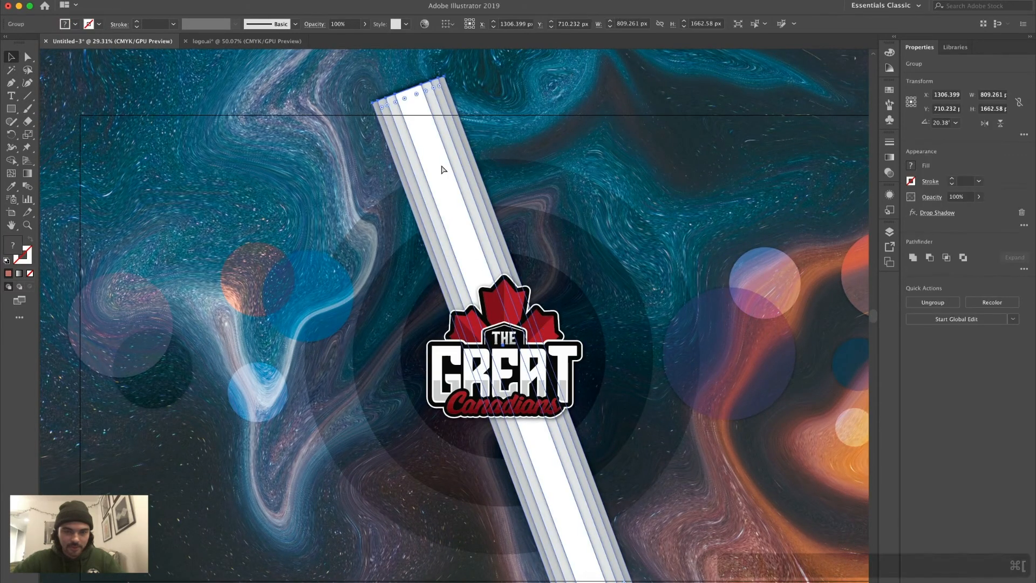
{"action": "key", "text": "super+bracketleft"}
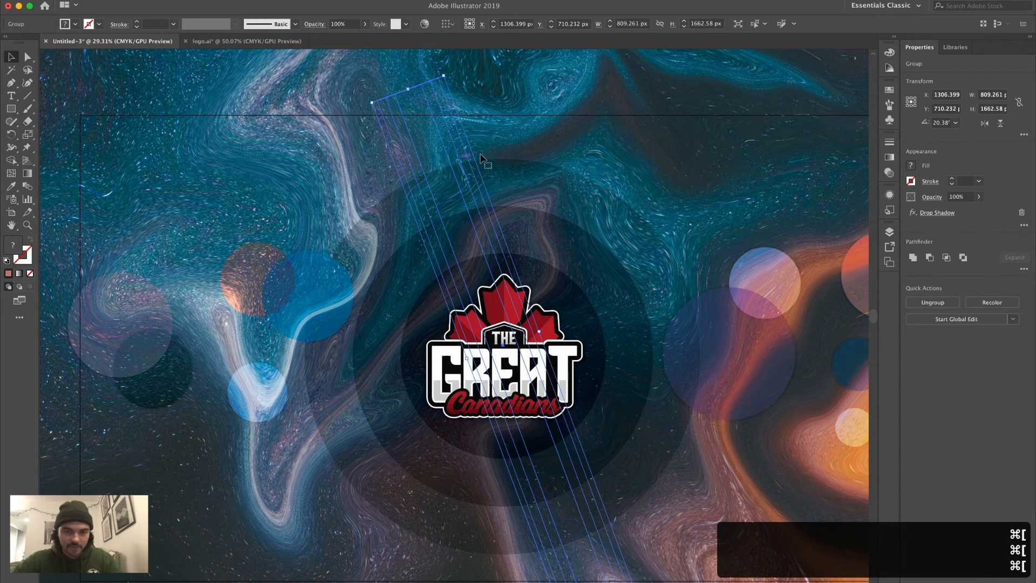
{"action": "key", "text": "super+bracketright"}
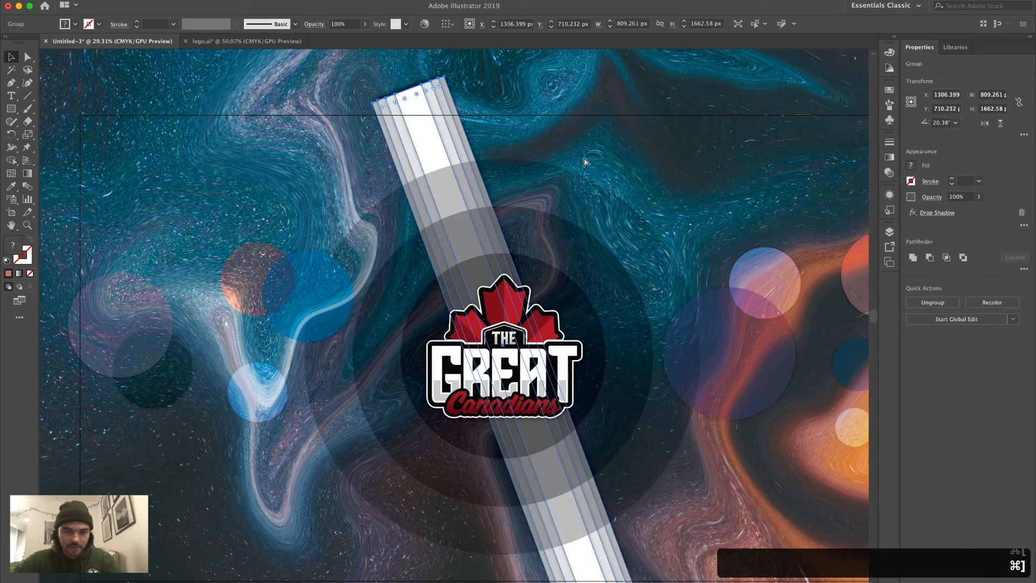
{"action": "left_click", "coordinate": [662, 143]}
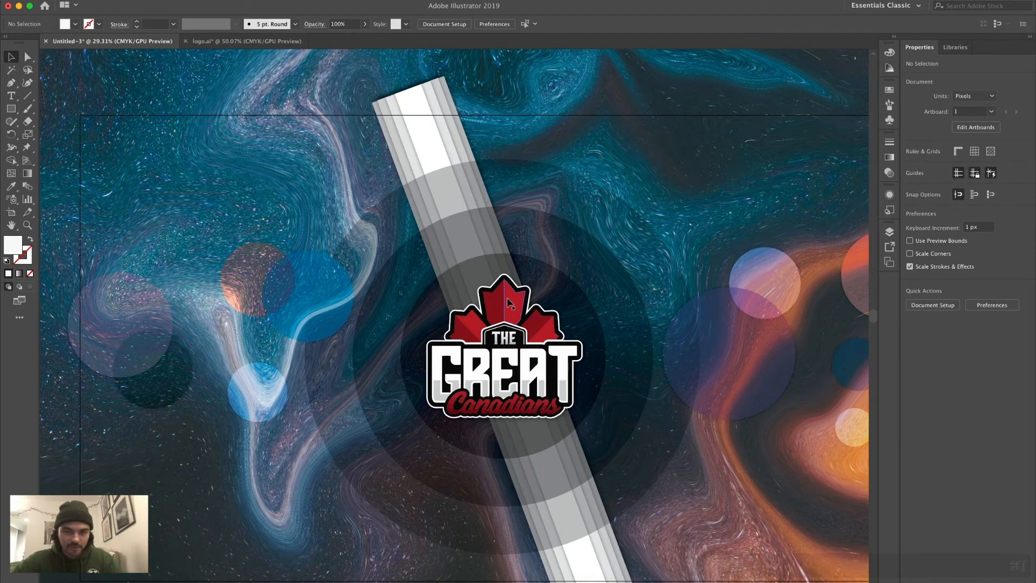
- Select all ten blended circles on both sides of the logo and reduce their opacity to 79%
{"action": "scroll", "coordinate": [507, 297], "scroll_direction": "up", "scroll_amount": 3}
{"action": "scroll", "coordinate": [506, 297], "scroll_direction": "down", "scroll_amount": 4}
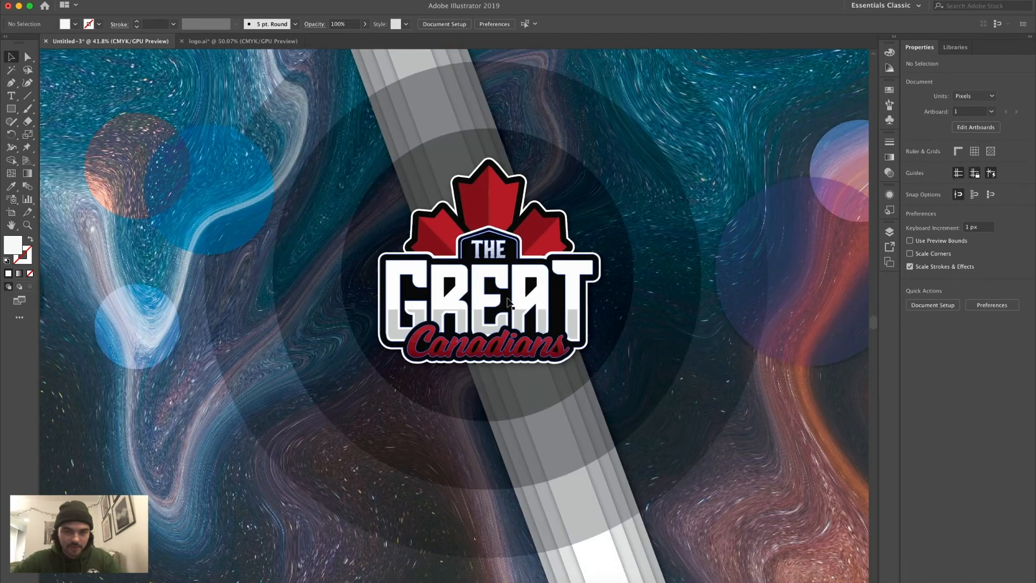
{"action": "scroll", "coordinate": [508, 300], "scroll_direction": "down", "scroll_amount": 3}
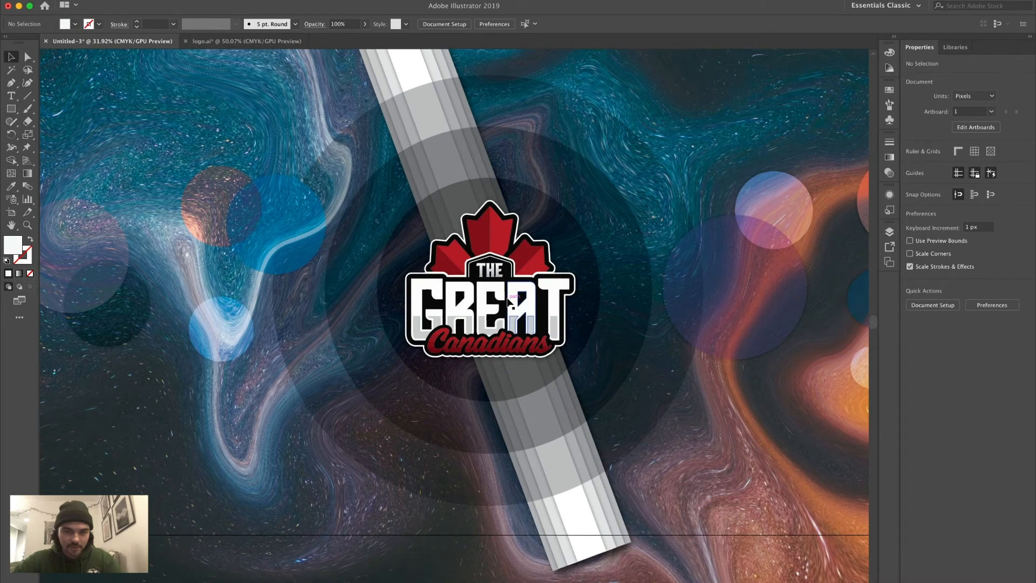
{"action": "scroll", "coordinate": [507, 300], "scroll_direction": "up", "scroll_amount": 1}
{"action": "scroll", "coordinate": [507, 300], "scroll_direction": "down", "scroll_amount": 2}
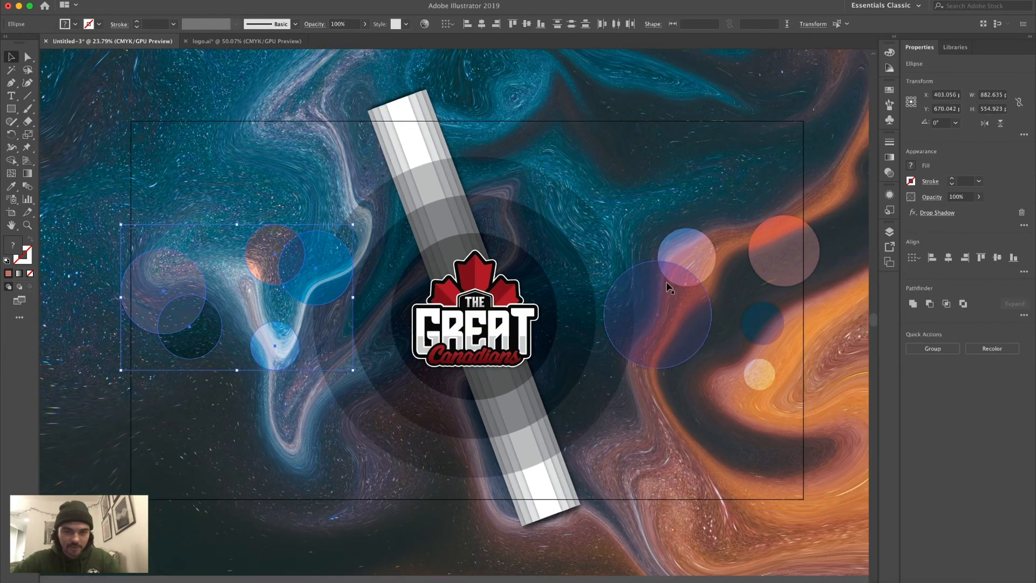
{"action": "left_click", "coordinate": [669, 277], "text": "shift"}
{"action": "left_click", "coordinate": [668, 283], "text": "shift"}
{"action": "left_click", "coordinate": [765, 241], "text": "shift"}
{"action": "left_click", "coordinate": [756, 325], "text": "shift"}
{"action": "left_click", "coordinate": [753, 380], "text": "shift"}
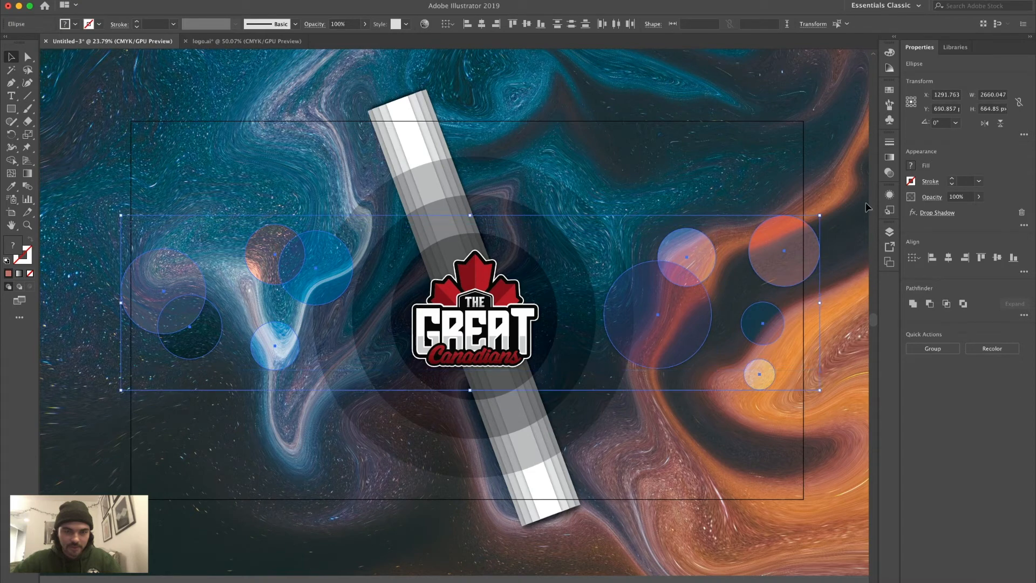
{"action": "left_click", "coordinate": [889, 158]}
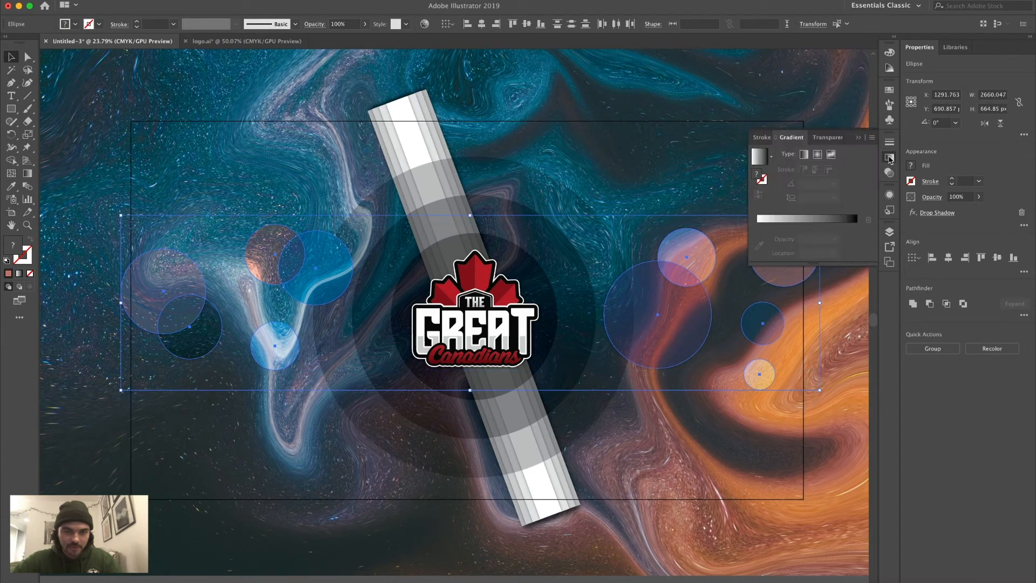
{"action": "left_click", "coordinate": [890, 158]}
{"action": "left_click", "coordinate": [891, 174]}
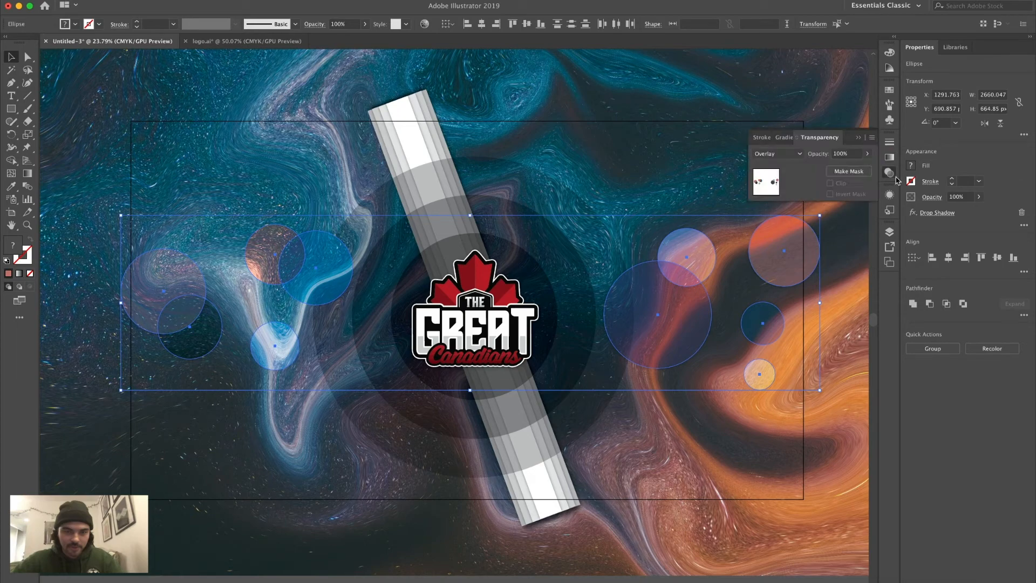
{"action": "left_click", "coordinate": [867, 154]}
{"action": "left_click_drag", "start_coordinate": [861, 166], "coordinate": [856, 167]}
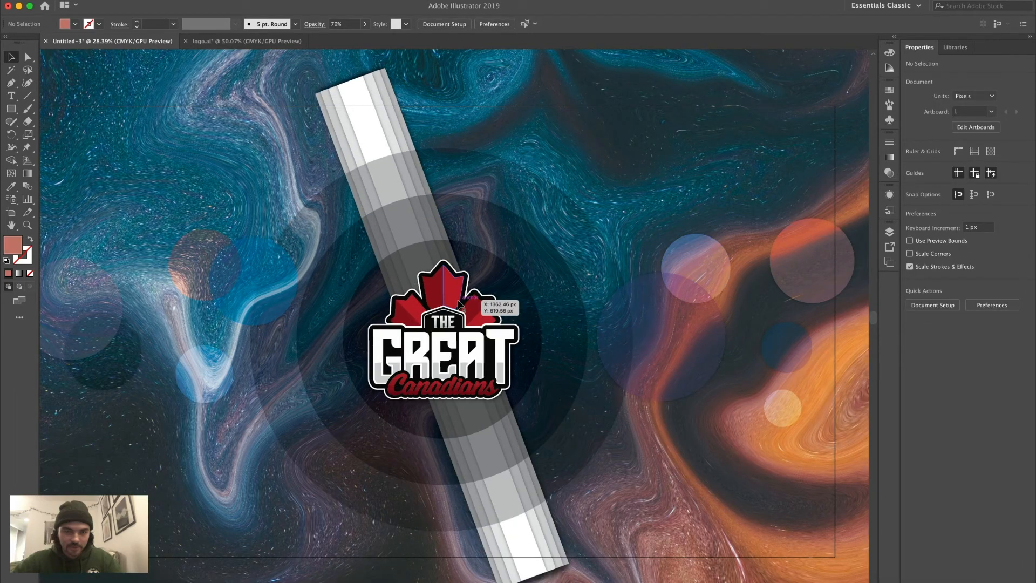
- Draw a 2560 × 1440 px rectangle exactly covering the artboard and remove its fill
{"action": "scroll", "coordinate": [92, 145], "scroll_direction": "left", "scroll_amount": 1}
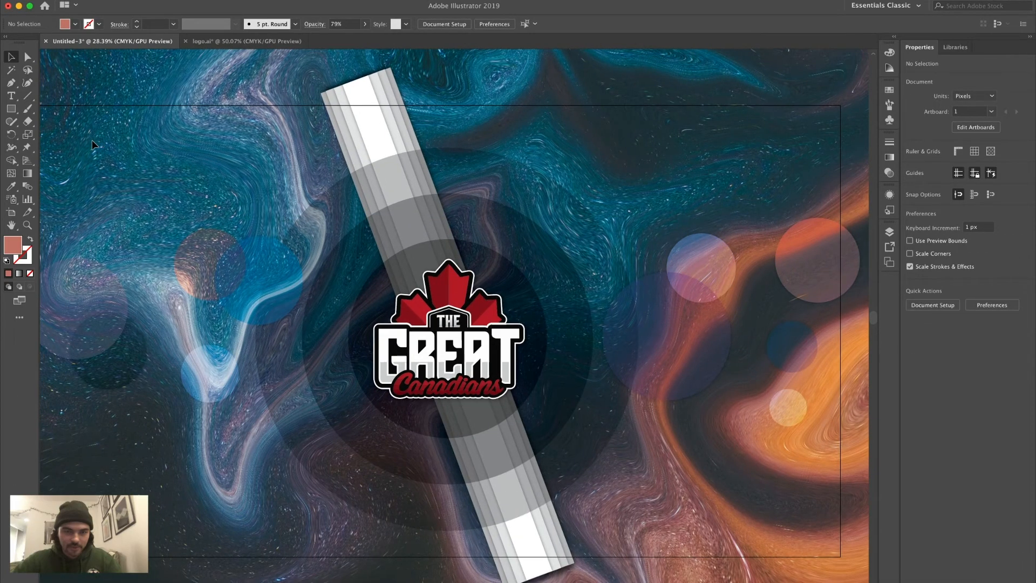
{"action": "scroll", "coordinate": [88, 147], "scroll_direction": "down", "scroll_amount": 2}
{"action": "scroll", "coordinate": [88, 146], "scroll_direction": "left", "scroll_amount": 5}
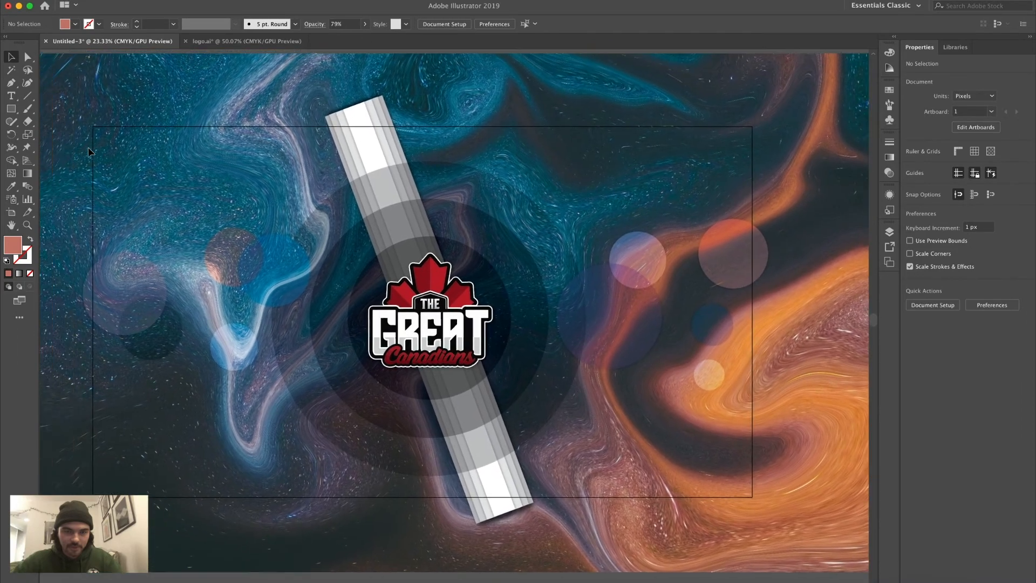
{"action": "key", "text": "m"}
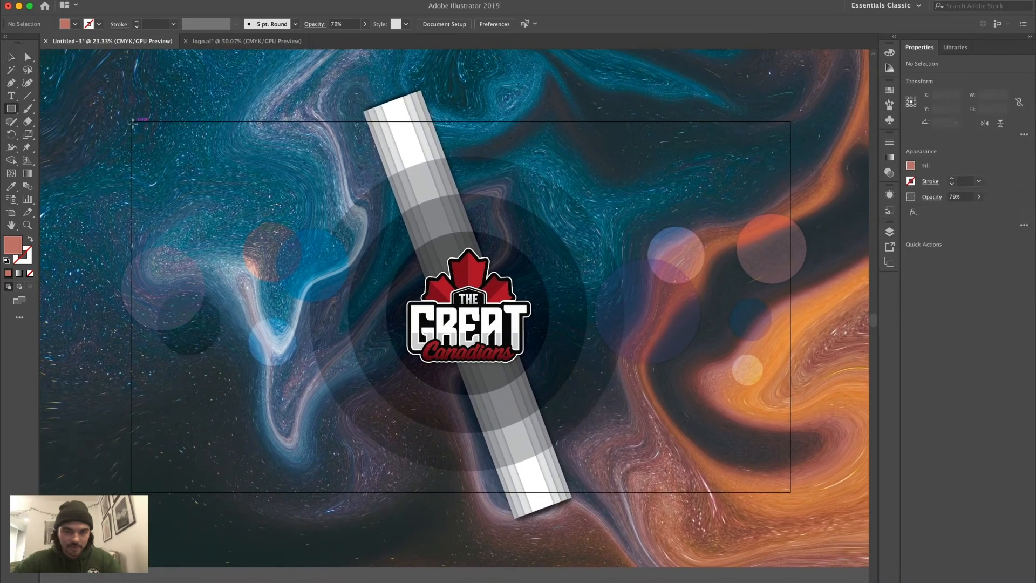
{"action": "left_click_drag", "start_coordinate": [131, 121], "coordinate": [790, 492]}
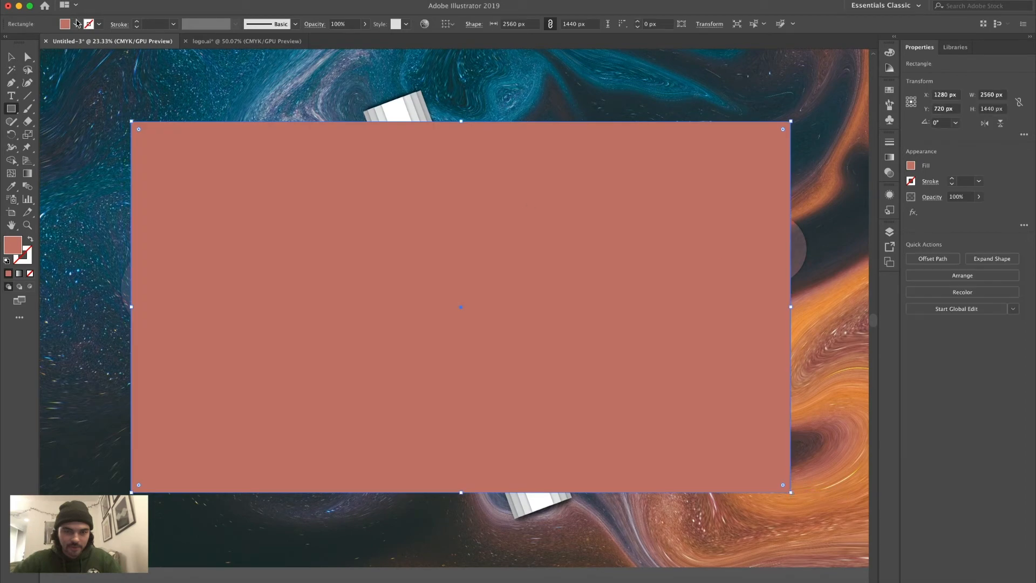
{"action": "left_click", "coordinate": [76, 24]}
{"action": "left_click", "coordinate": [7, 43]}
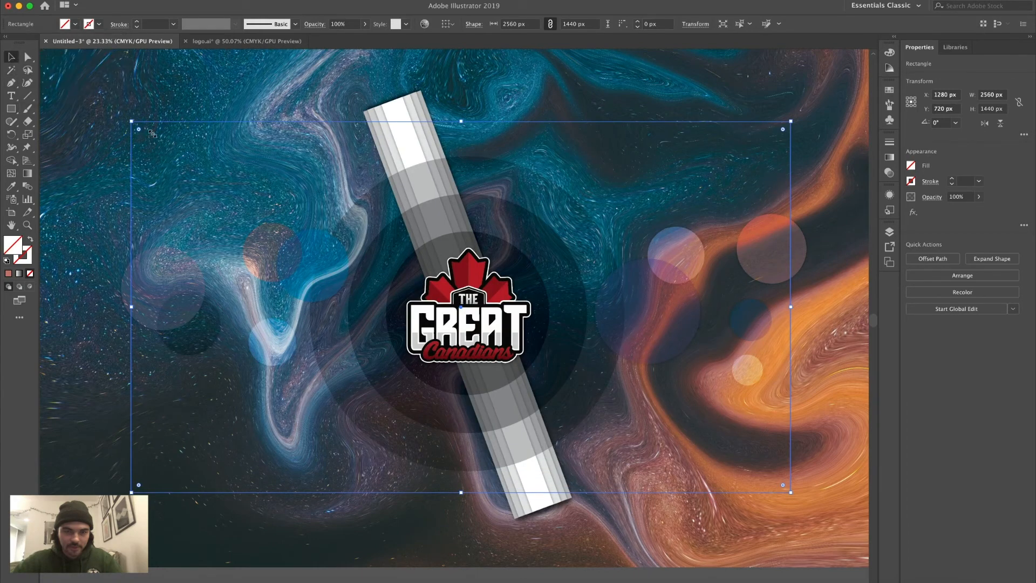
- Select all the unlocked artwork, make a clipping mask from the artboard-sized rectangle, and deselect the result
{"action": "scroll", "coordinate": [86, 96], "scroll_direction": "down", "scroll_amount": 3}
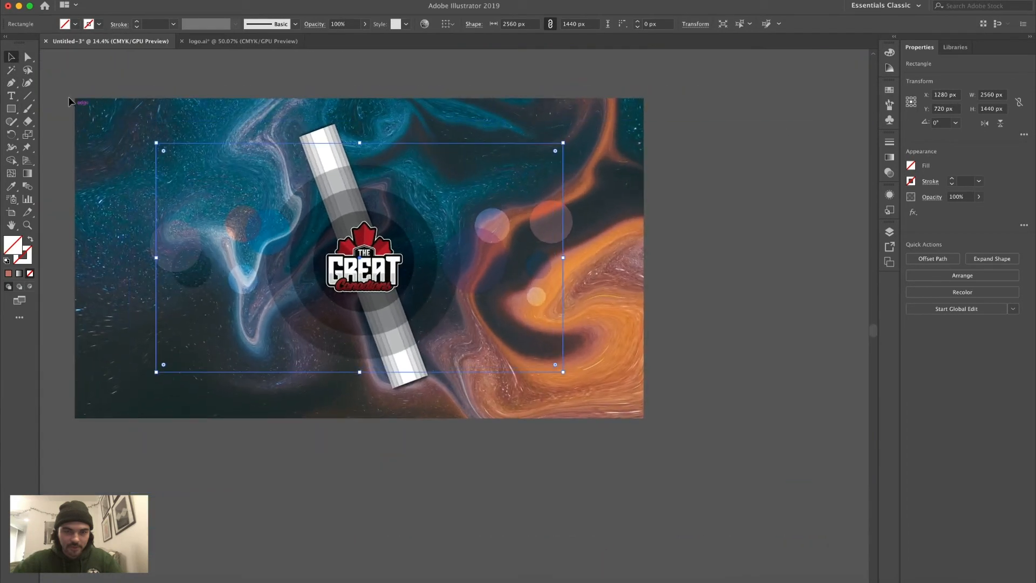
{"action": "key", "text": "super+a"}
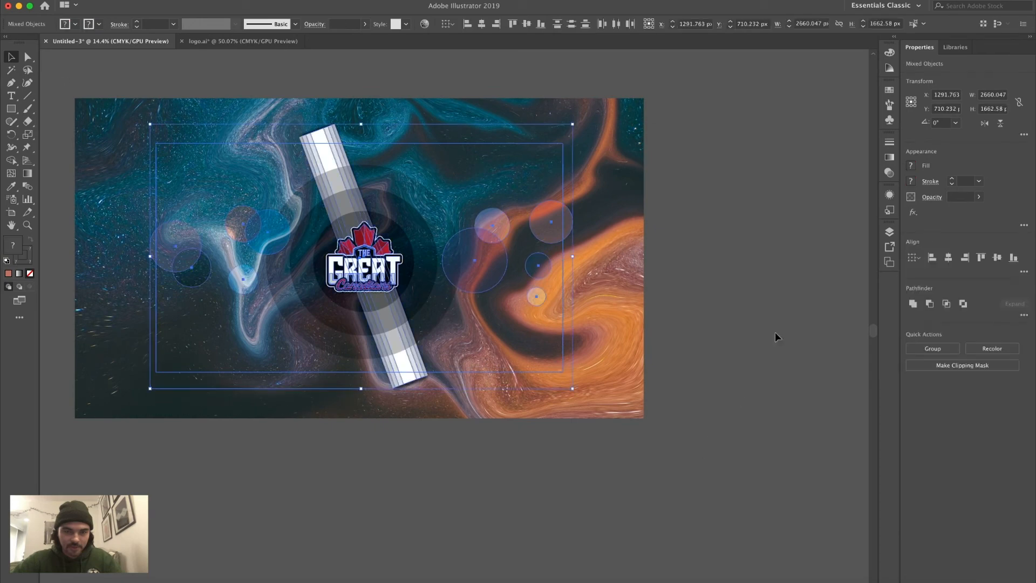
{"action": "left_click", "coordinate": [130, 0]}
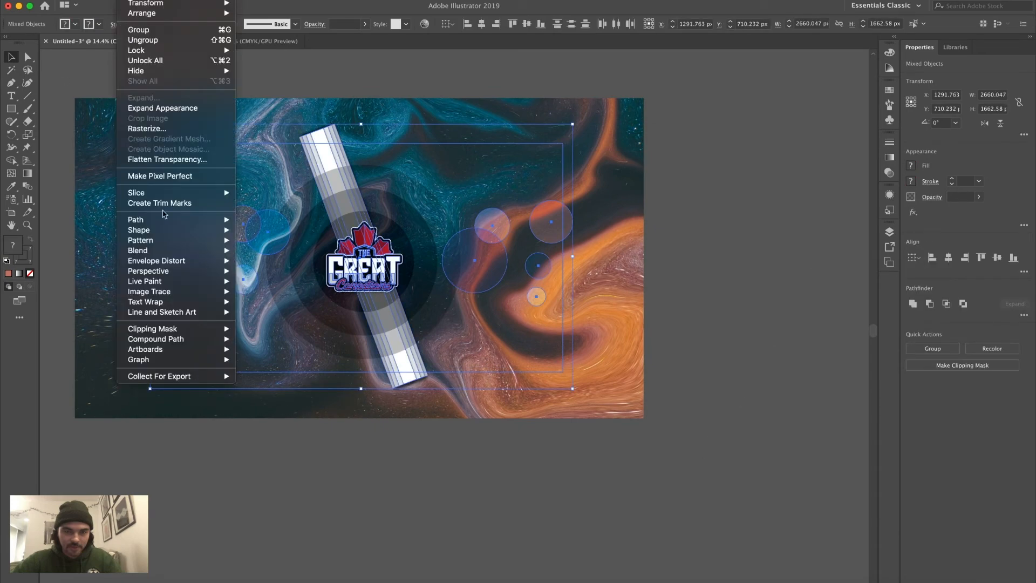
{"action": "mouse_move", "coordinate": [176, 330]}
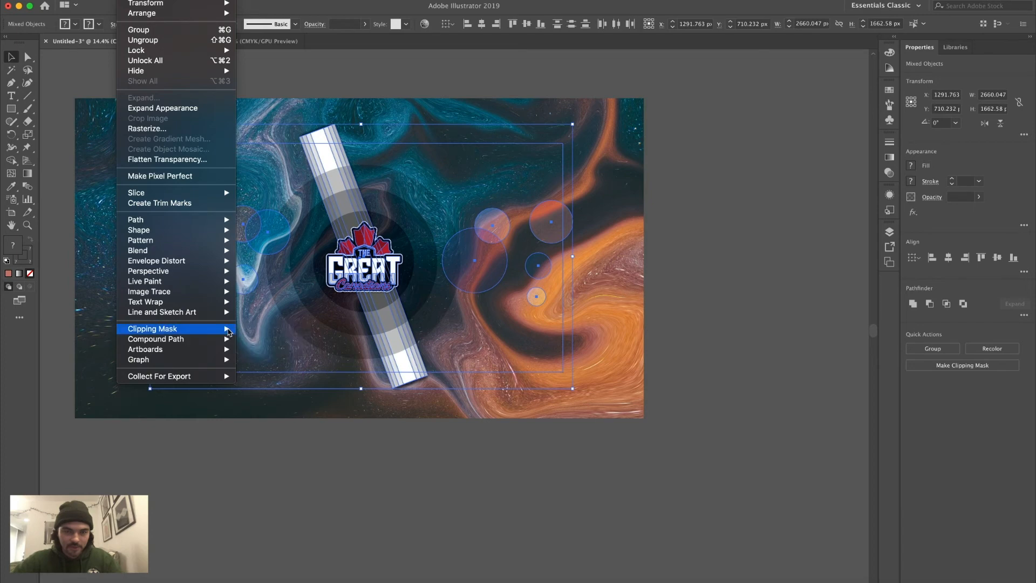
{"action": "left_click", "coordinate": [255, 329]}
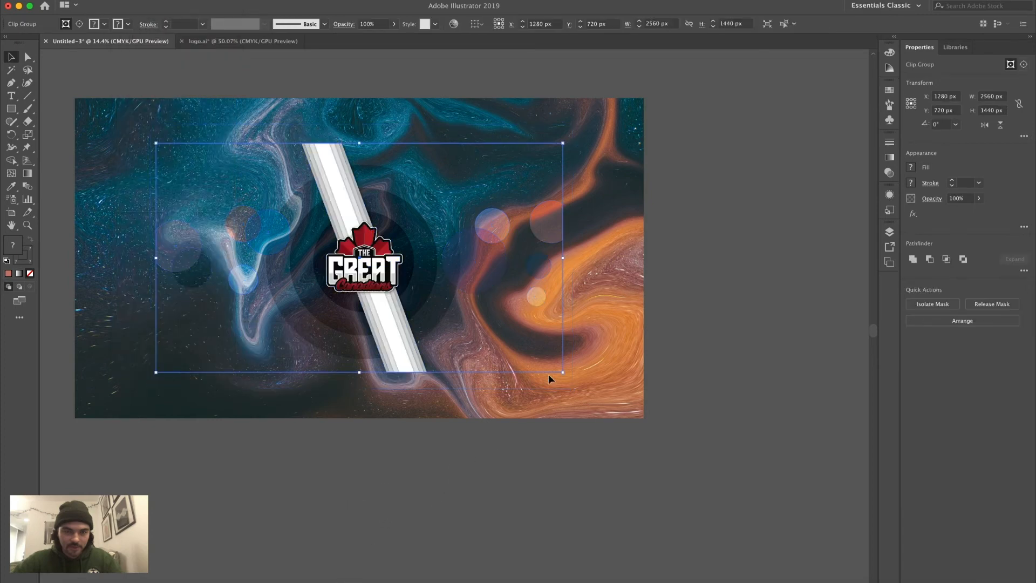
{"action": "left_click", "coordinate": [538, 395]}
{"action": "scroll", "coordinate": [469, 499], "scroll_direction": "left", "scroll_amount": 3}
{"action": "scroll", "coordinate": [468, 500], "scroll_direction": "up", "scroll_amount": 2}
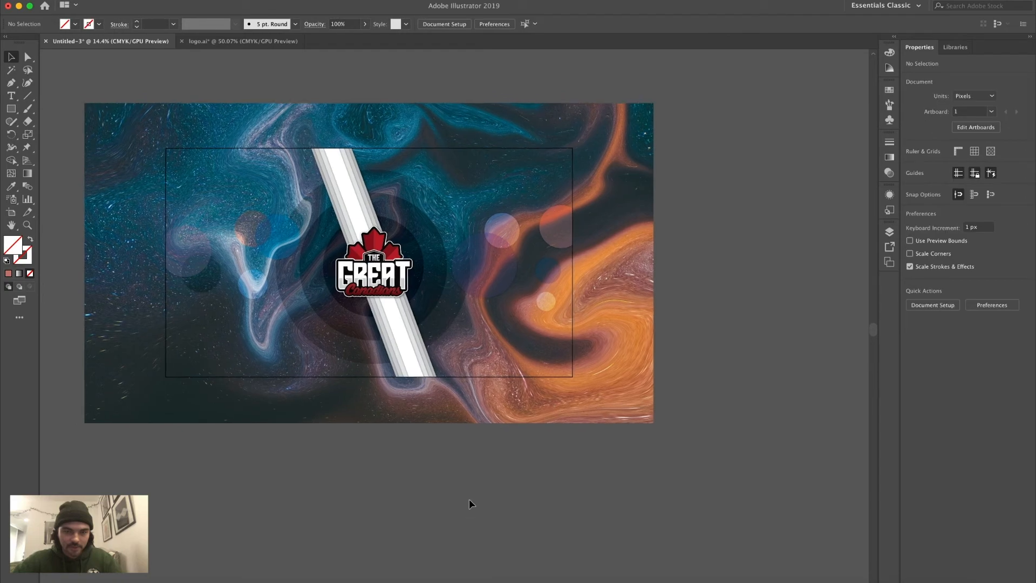
{"action": "scroll", "coordinate": [471, 496], "scroll_direction": "up", "scroll_amount": 3}
{"action": "scroll", "coordinate": [471, 496], "scroll_direction": "up", "scroll_amount": 4}
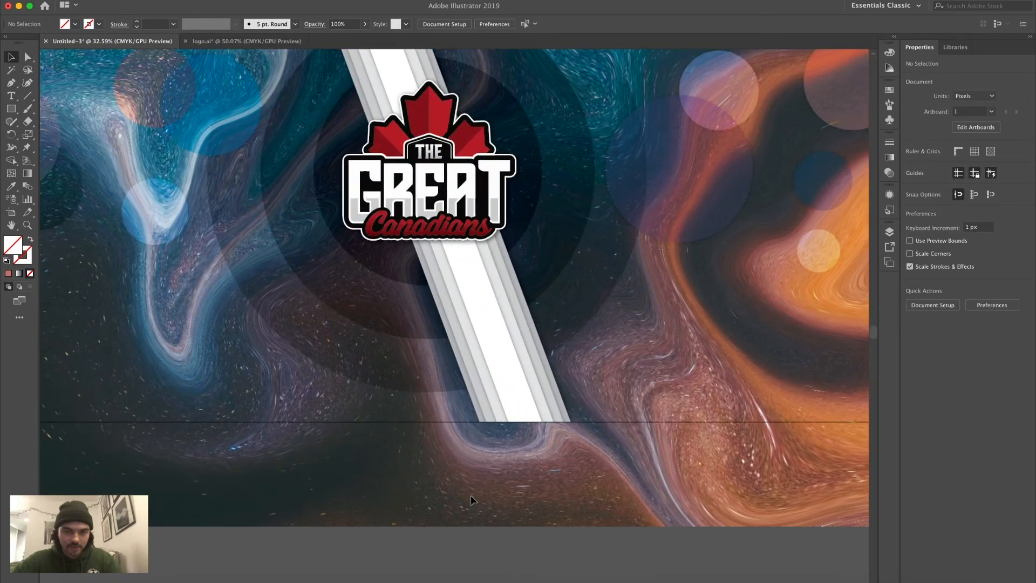
- Release the clipping mask on the logo, stripe and circles group, and deselect the artwork
{"action": "key", "text": "super+0"}
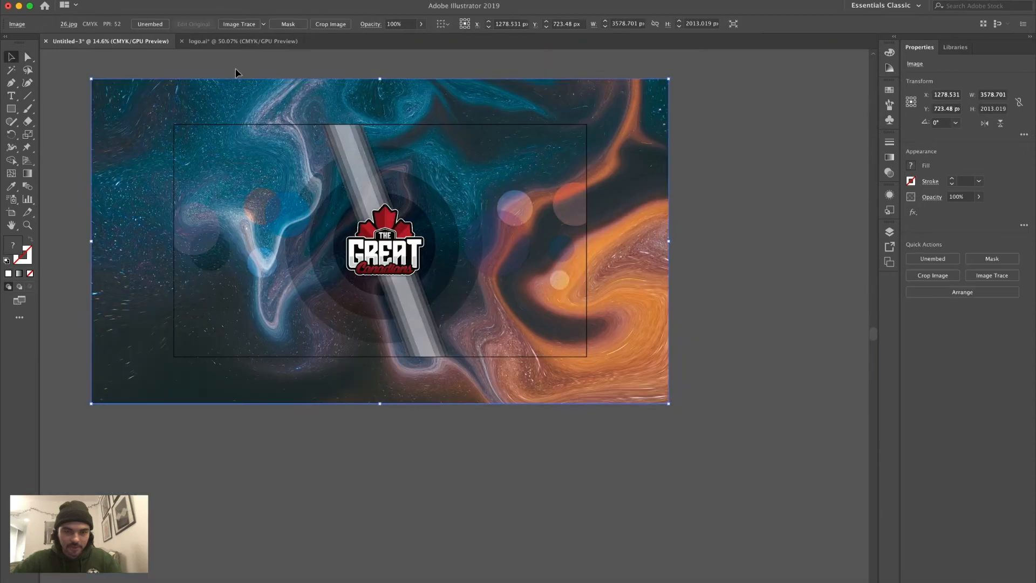
{"action": "left_click", "coordinate": [235, 68]}
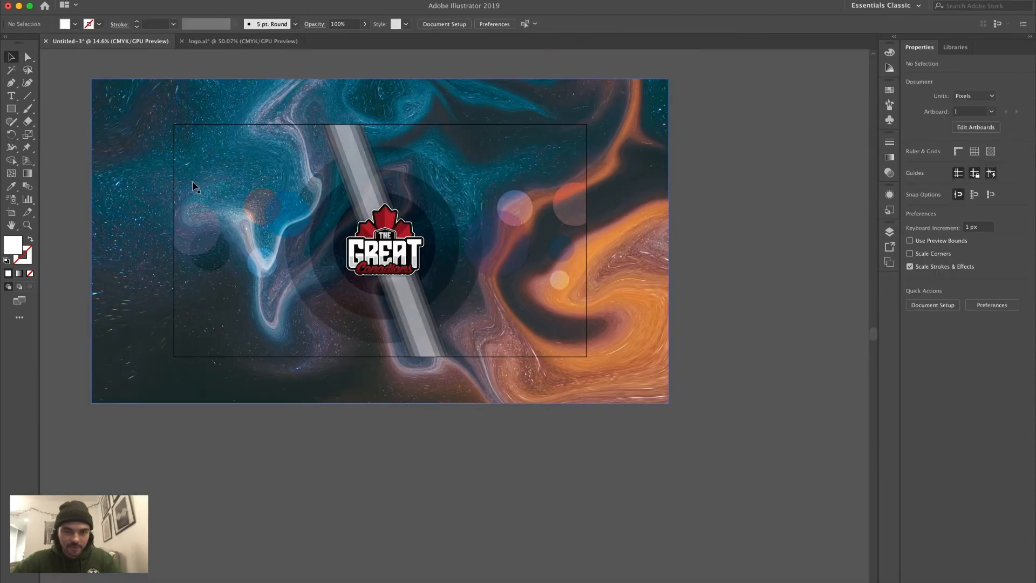
{"action": "left_click", "coordinate": [368, 164]}
{"action": "left_click", "coordinate": [131, 1]}
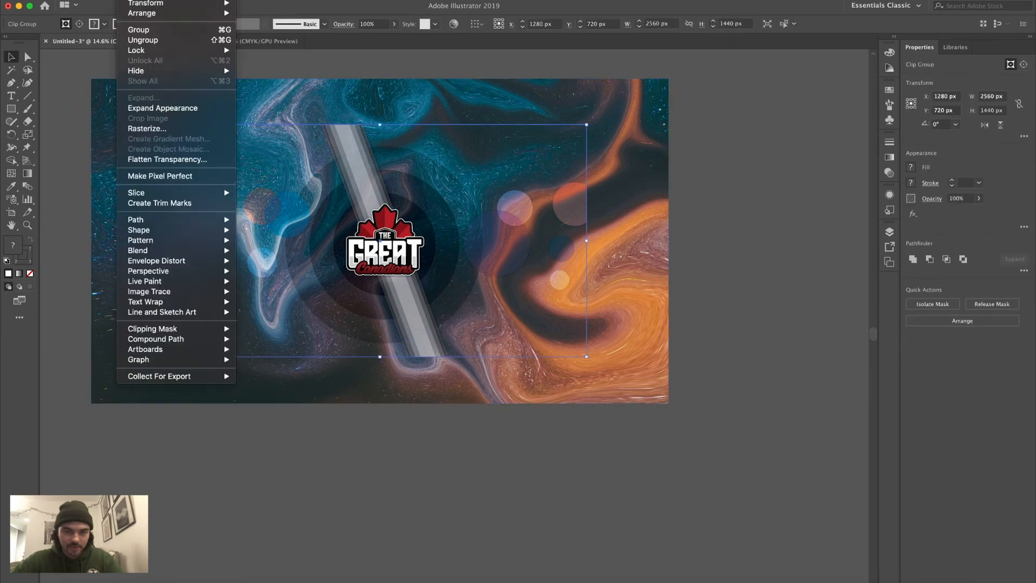
{"action": "mouse_move", "coordinate": [193, 331]}
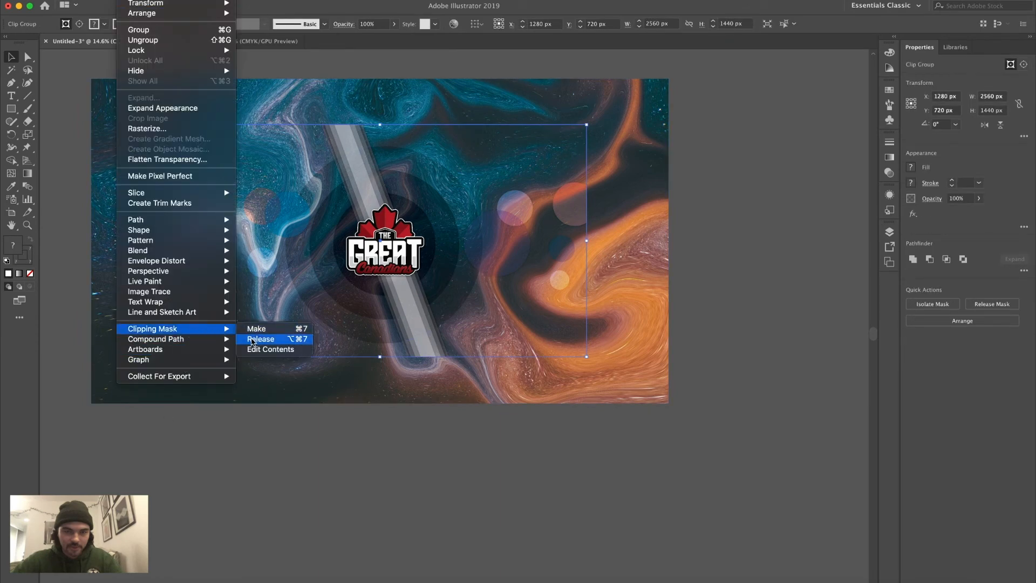
{"action": "left_click", "coordinate": [251, 340]}
{"action": "left_click", "coordinate": [733, 196]}
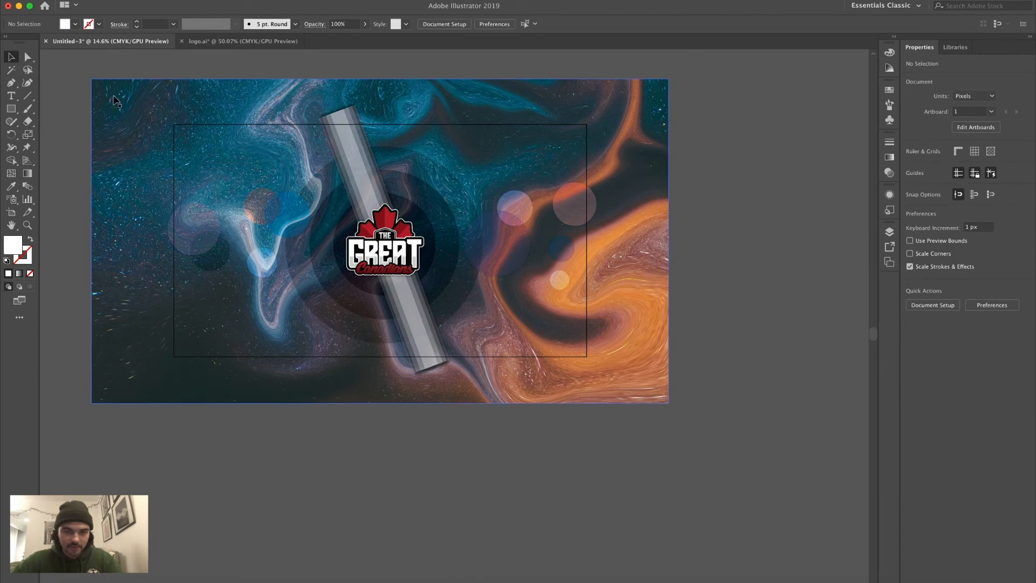
- Clip all the artwork, including the swirl background and rings, to the artboard-sized rectangle, and deselect it
{"action": "key", "text": "super+z"}
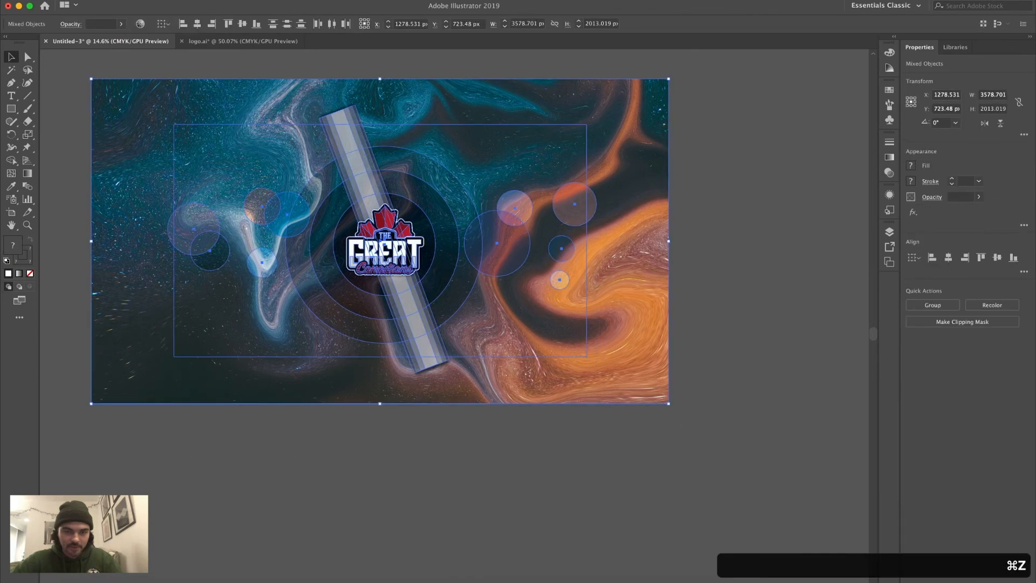
{"action": "left_click", "coordinate": [130, 0]}
{"action": "mouse_move", "coordinate": [178, 351]}
{"action": "mouse_move", "coordinate": [151, 329]}
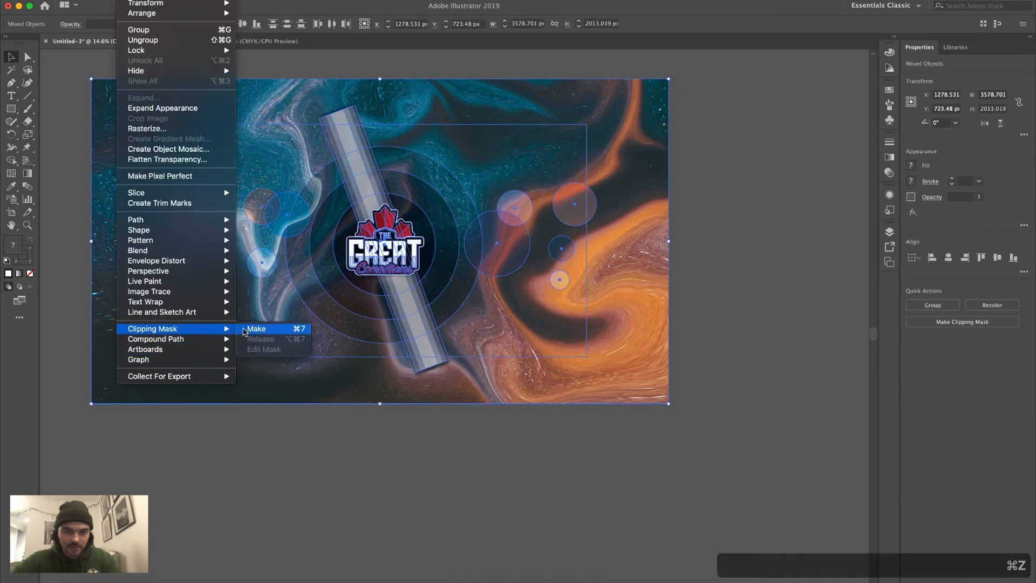
{"action": "left_click", "coordinate": [253, 329]}
{"action": "left_click", "coordinate": [664, 211]}
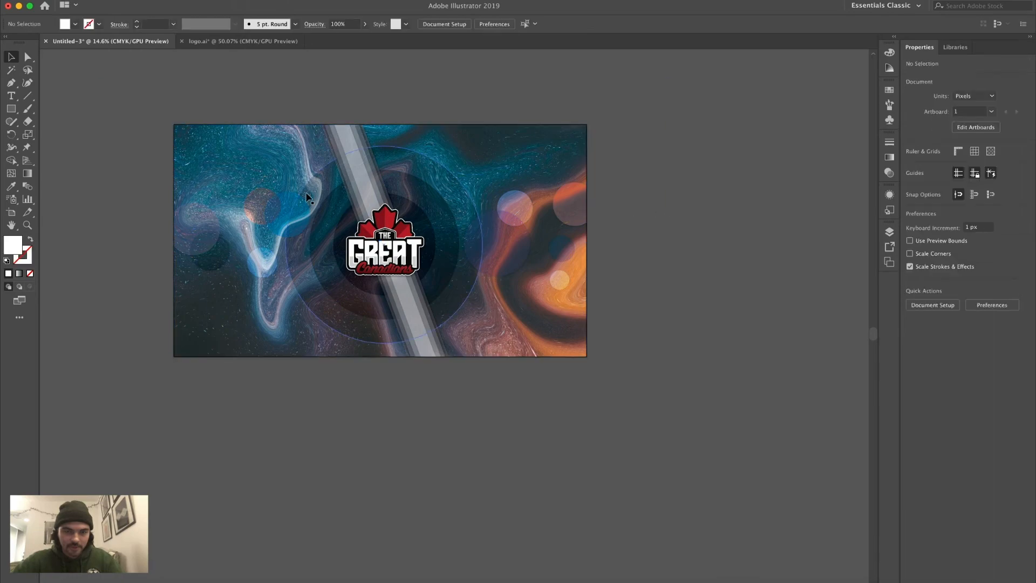
- Try a Gaussian Blur with a radius of 12.2 pixels on the ten blended circles, and deselect them
{"action": "scroll", "coordinate": [308, 197], "scroll_direction": "up", "scroll_amount": 3}
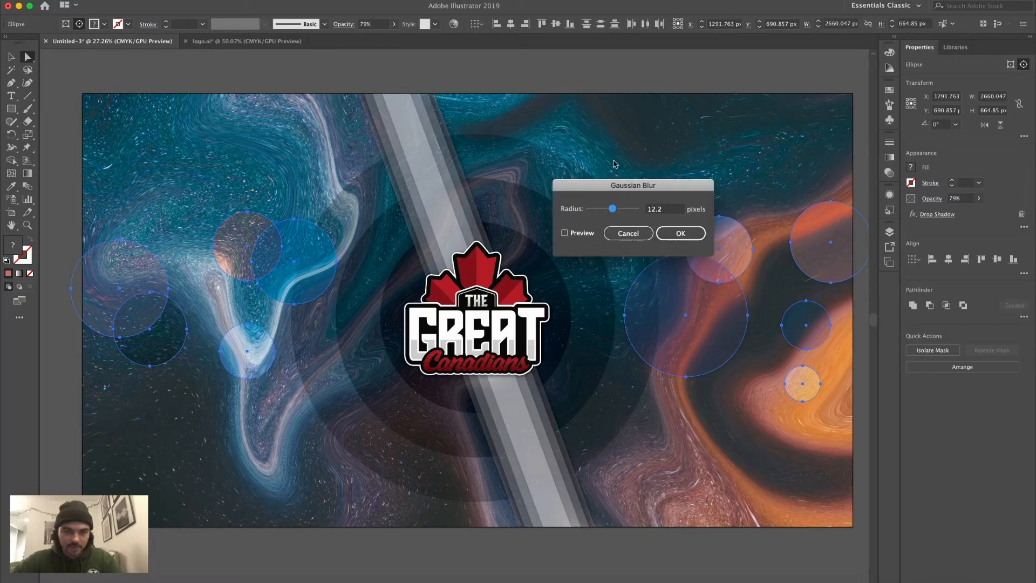
{"action": "left_click_drag", "start_coordinate": [621, 181], "coordinate": [587, 121]}
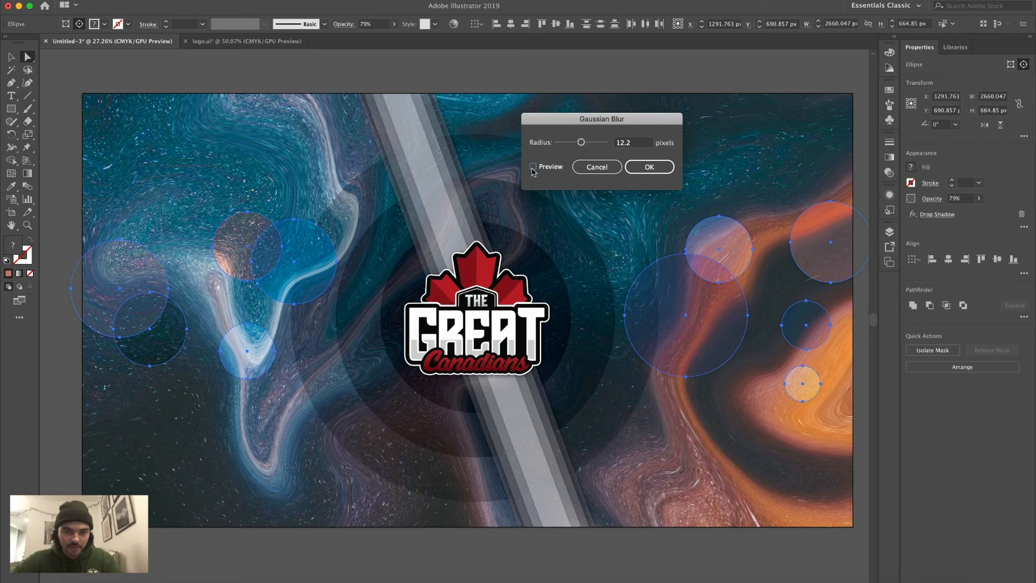
{"action": "key", "text": "Return"}
{"action": "left_click", "coordinate": [713, 181]}
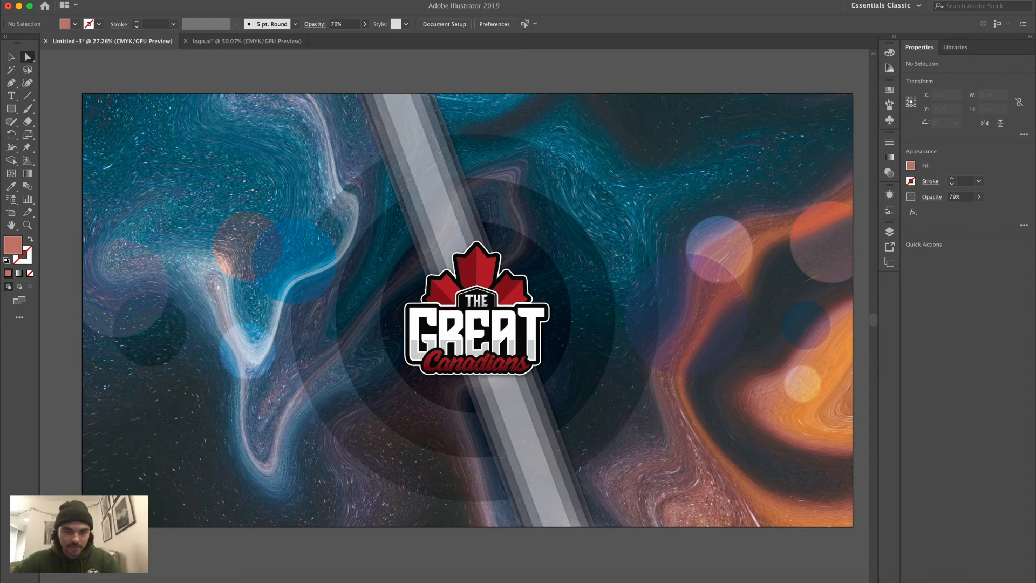
- Export the banner for web as a 2560 × 1440 px PNG-24 clipped to the artboard, named ChannelArt, on the Desktop
{"action": "left_click", "coordinate": [80, 0]}
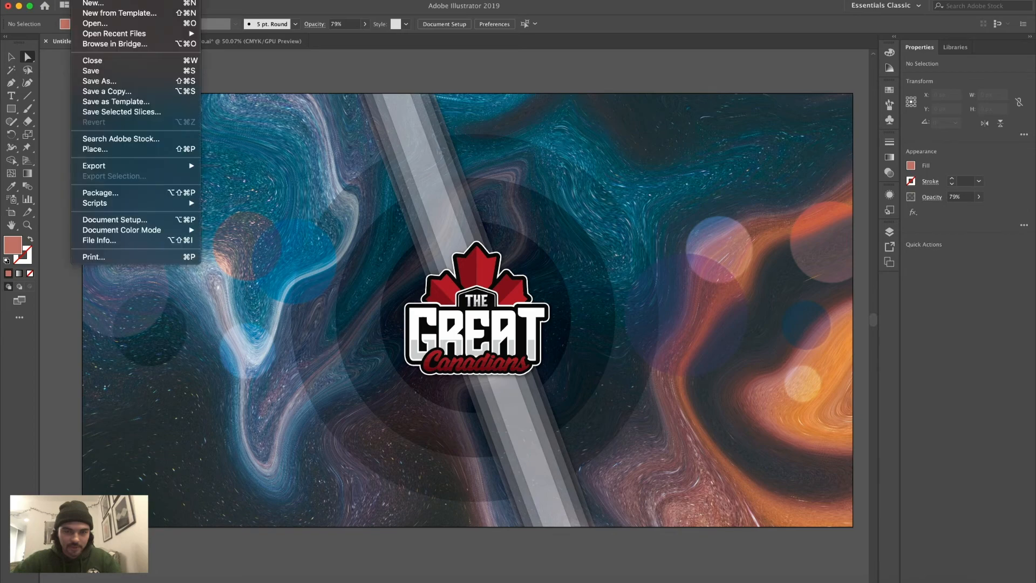
{"action": "mouse_move", "coordinate": [178, 166]}
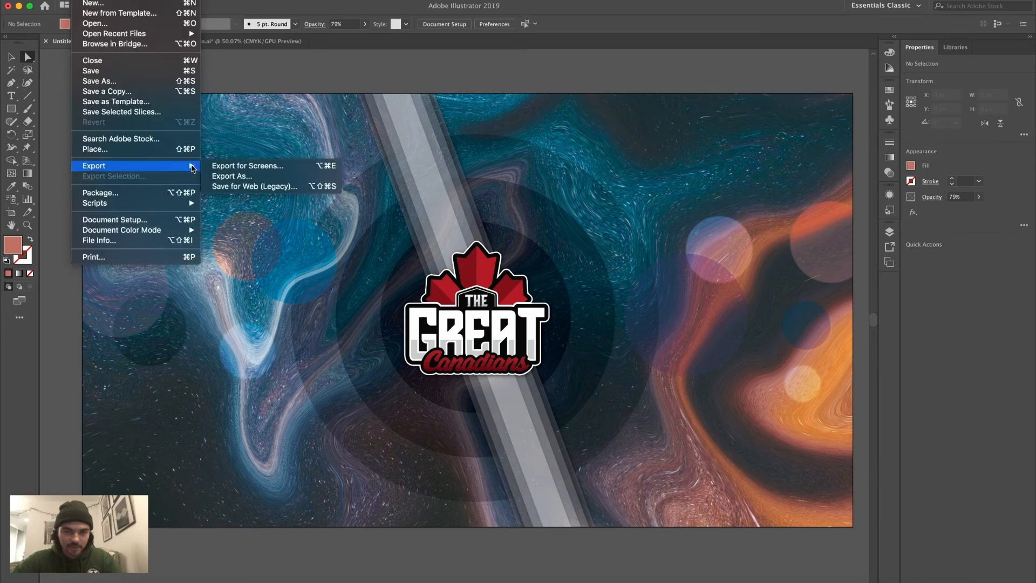
{"action": "left_click", "coordinate": [256, 187]}
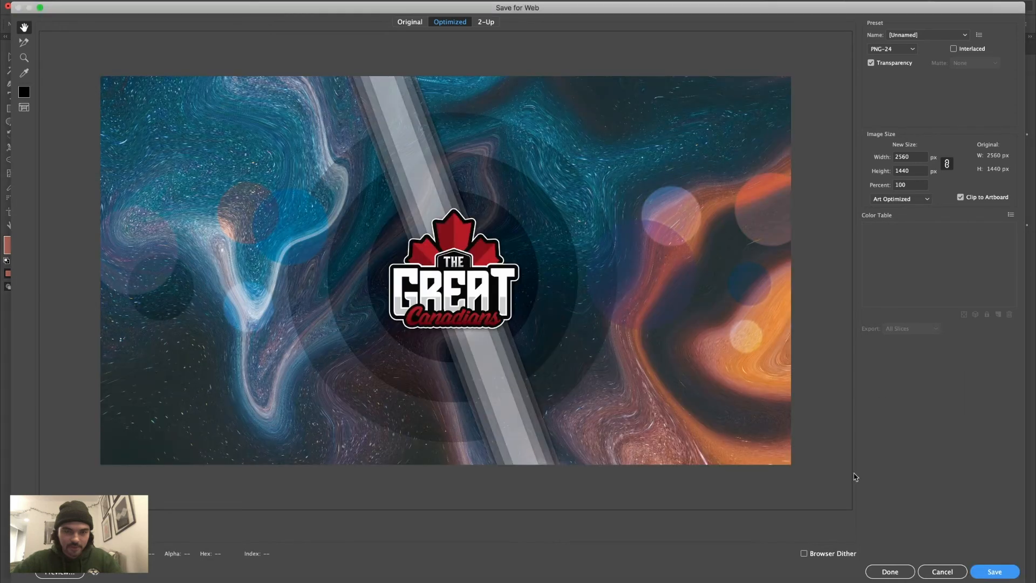
{"action": "left_click", "coordinate": [998, 570]}
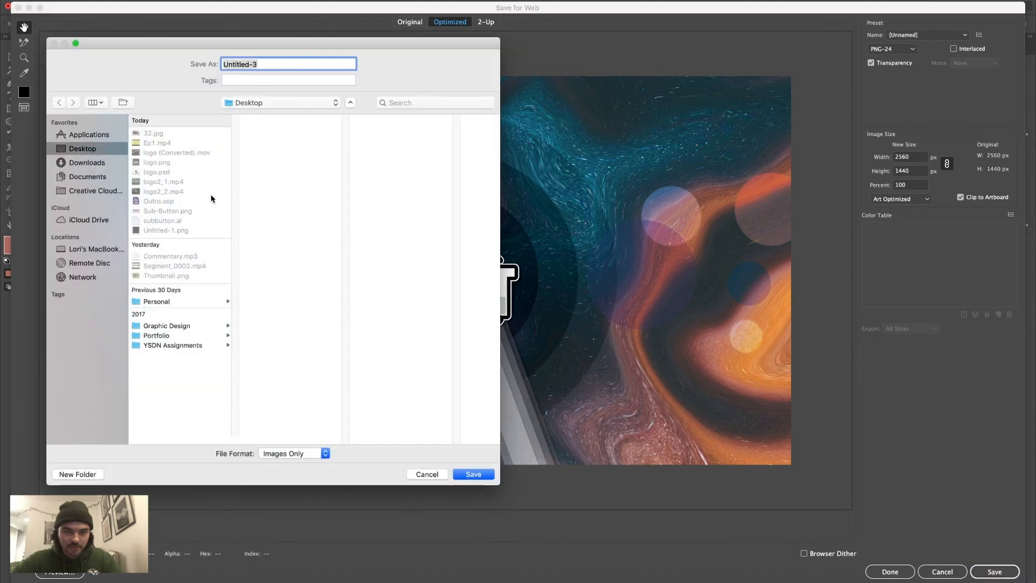
{"action": "key", "text": "BackSpace"}
{"action": "type", "text": "CHannel"}
{"action": "key", "text": "BackSpace"}
{"action": "key", "text": "BackSpace"}
{"action": "key", "text": "BackSpace"}
{"action": "key", "text": "BackSpace"}
{"action": "type", "text": "hannelArt"}
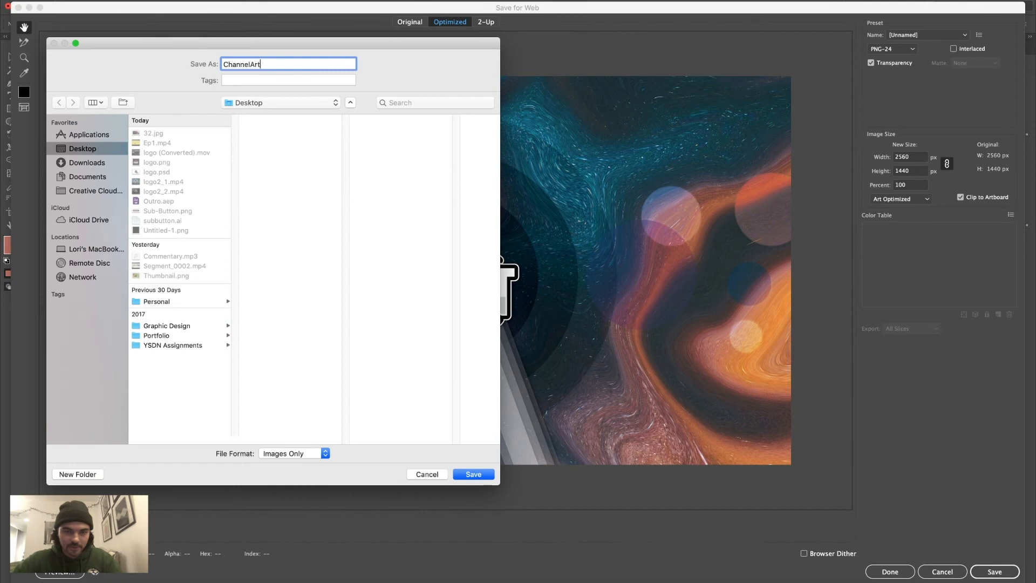
{"action": "left_click", "coordinate": [481, 475]}
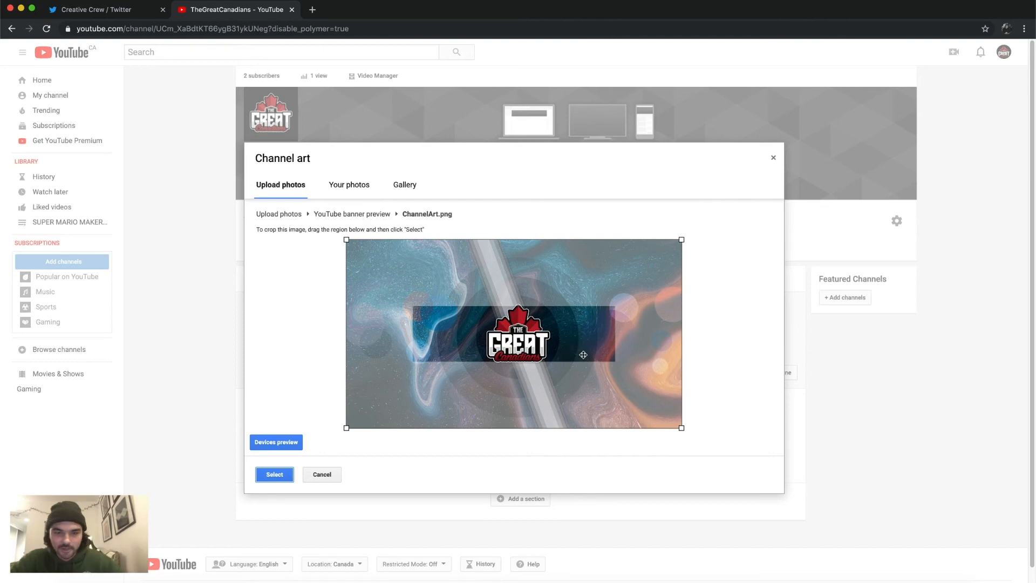
- Preview ChannelArt.png across desktop, TV and mobile in YouTube's channel art dialog, and switch back to Illustrator
{"action": "left_click", "coordinate": [288, 438]}
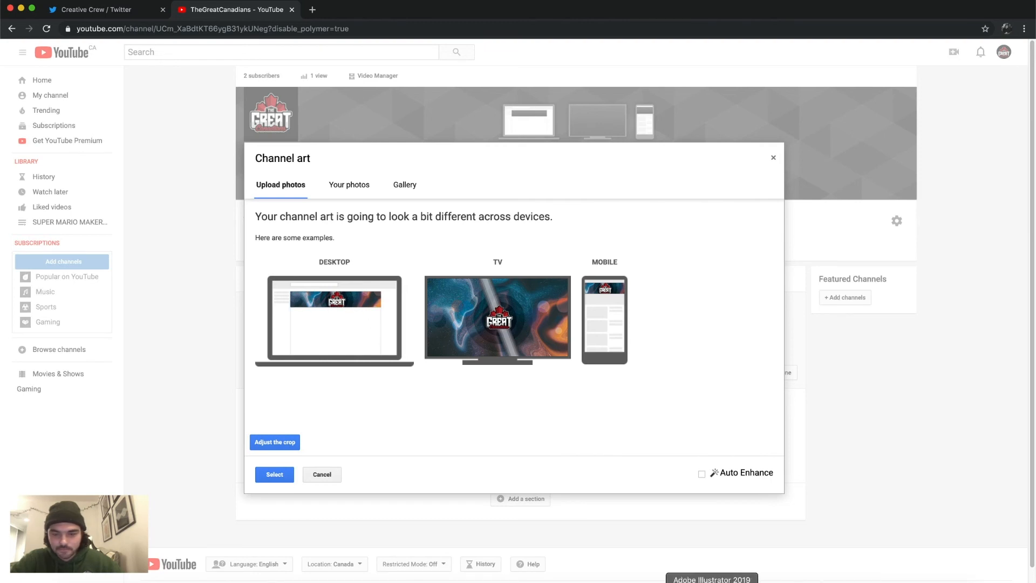
{"action": "left_click", "coordinate": [711, 580]}
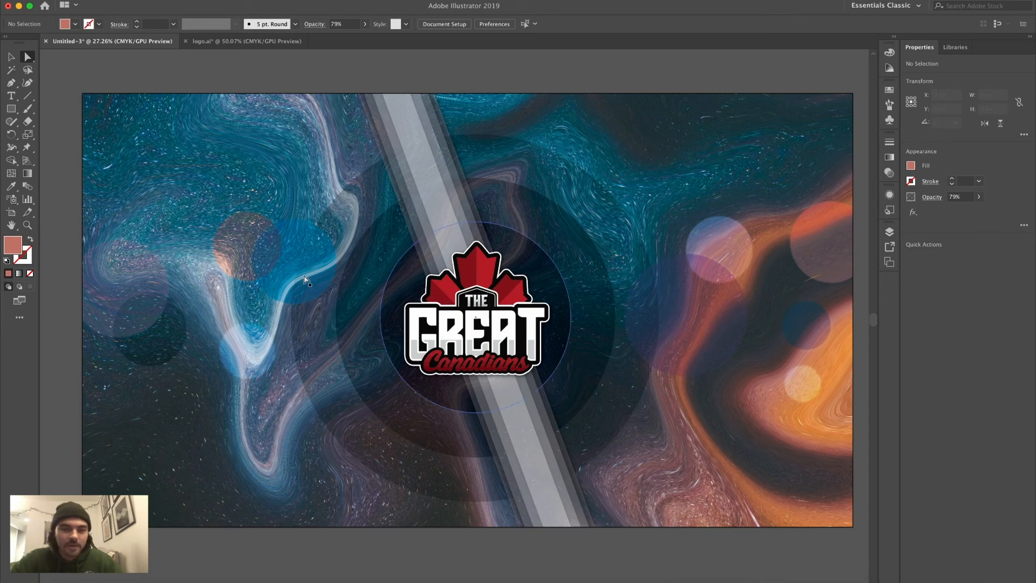
- Release the clipping mask on the whole banner artwork and deselect the released objects
{"action": "key", "text": "v"}
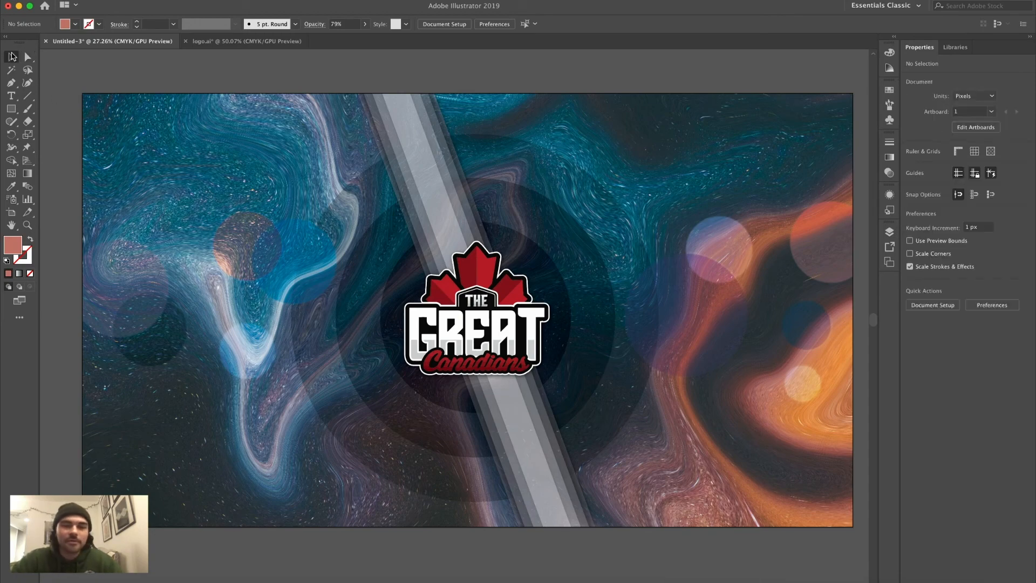
{"action": "left_click", "coordinate": [448, 284]}
{"action": "left_click", "coordinate": [132, 0]}
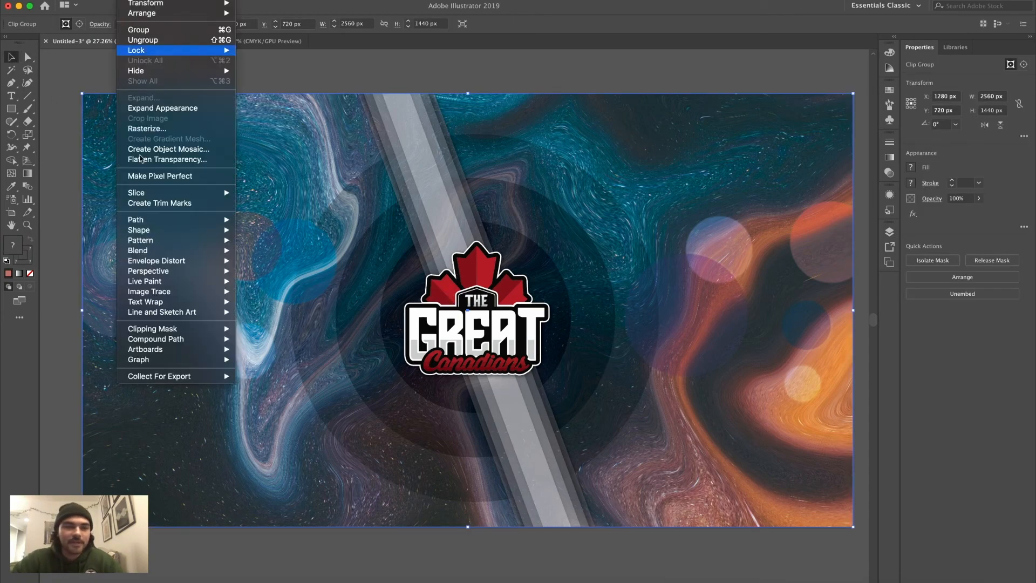
{"action": "mouse_move", "coordinate": [164, 341]}
{"action": "mouse_move", "coordinate": [229, 332]}
{"action": "left_click", "coordinate": [253, 340]}
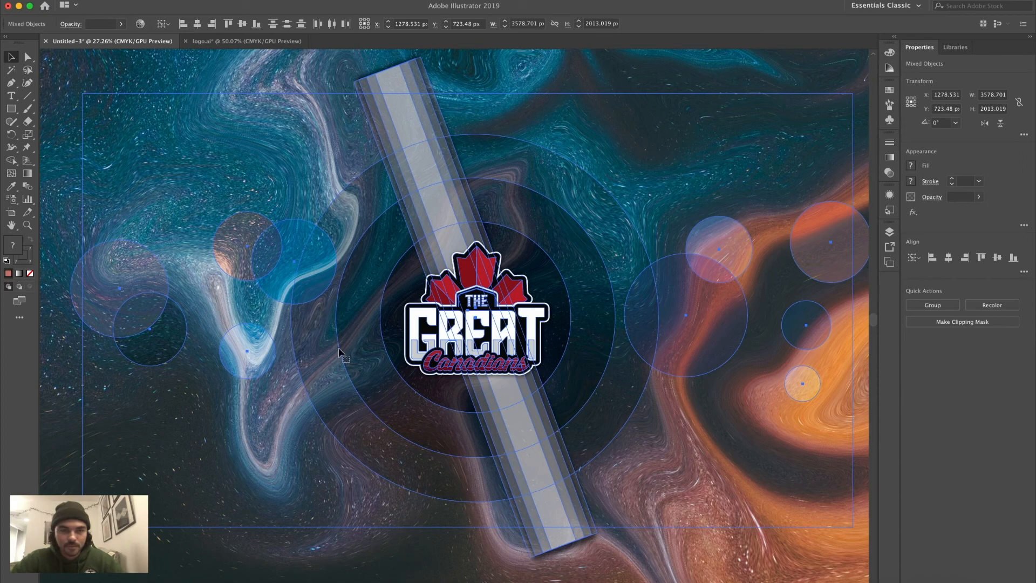
{"action": "scroll", "coordinate": [338, 349], "scroll_direction": "down", "scroll_amount": 8}
{"action": "left_click", "coordinate": [564, 322]}
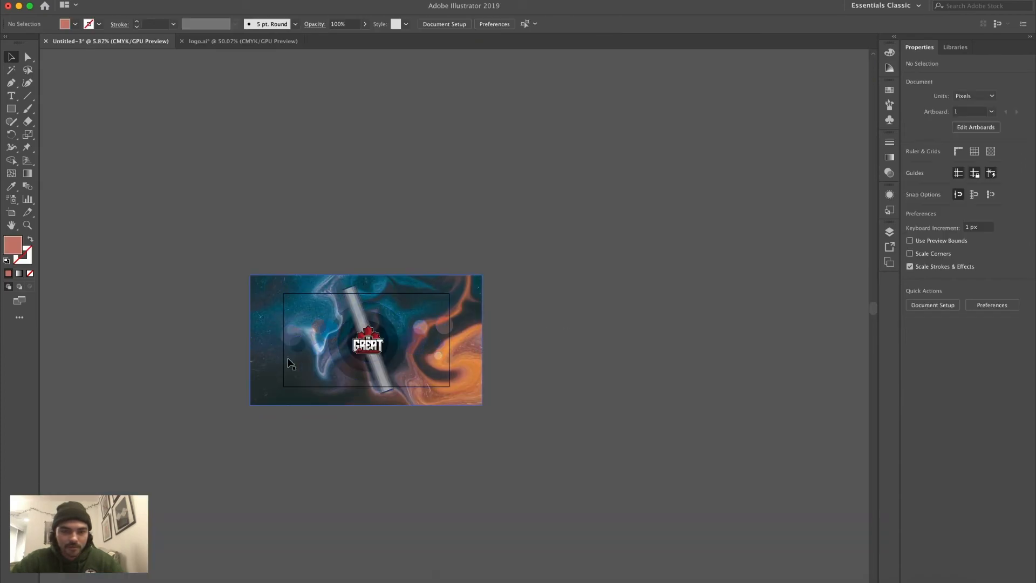
- Select the swirl background image that extends beyond the artboard and lock it
{"action": "scroll", "coordinate": [291, 361], "scroll_direction": "up", "scroll_amount": 5}
{"action": "scroll", "coordinate": [290, 363], "scroll_direction": "up", "scroll_amount": 2}
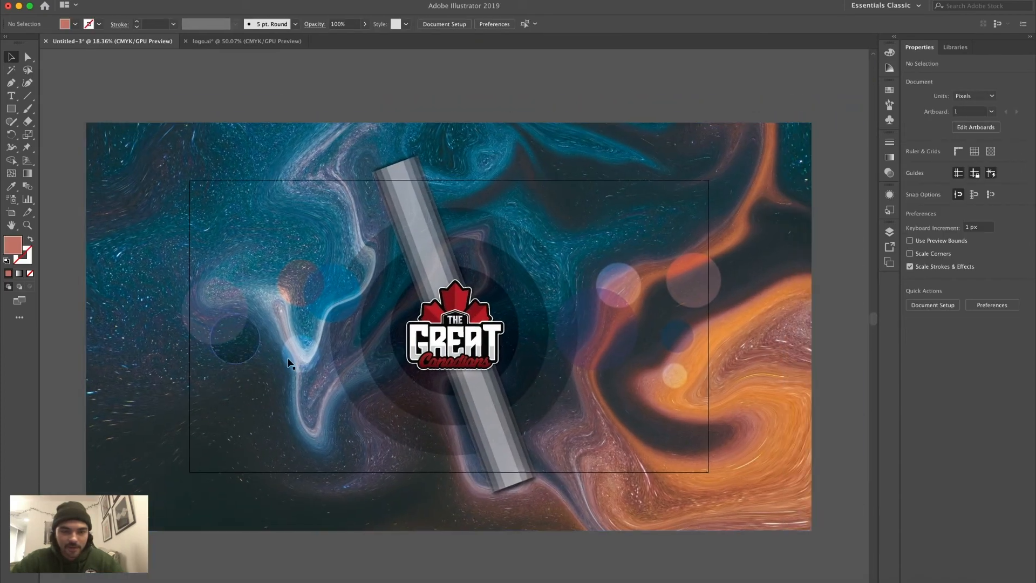
{"action": "scroll", "coordinate": [288, 361], "scroll_direction": "down", "scroll_amount": 1}
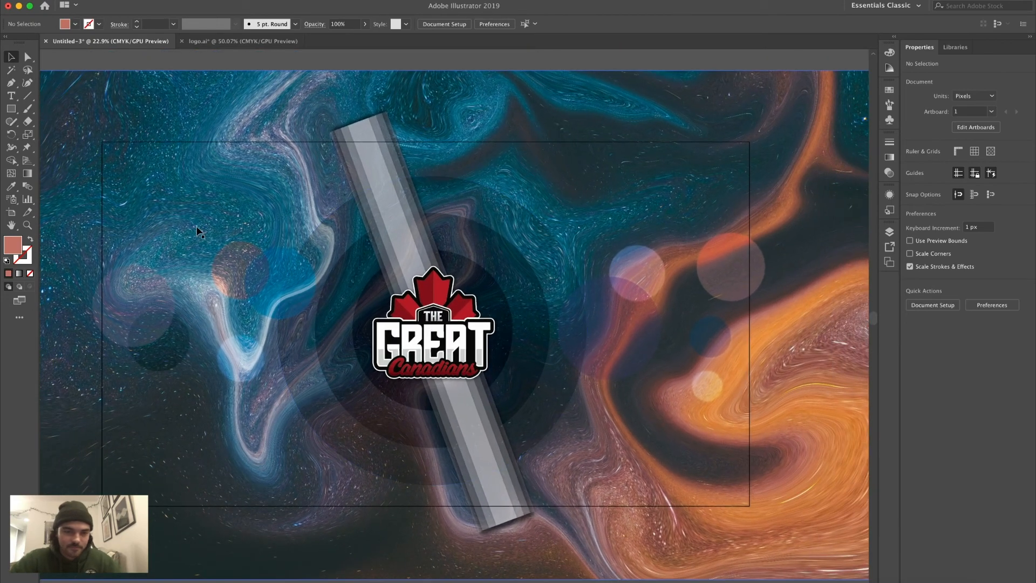
{"action": "left_click", "coordinate": [153, 105]}
{"action": "left_click", "coordinate": [151, 3]}
{"action": "mouse_move", "coordinate": [195, 50]}
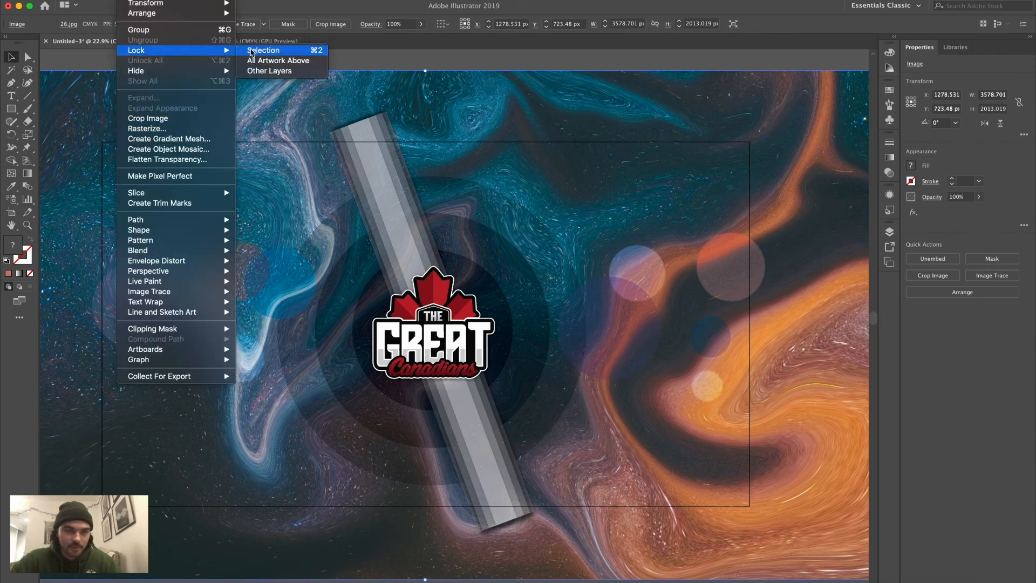
{"action": "left_click", "coordinate": [257, 50]}
- Scale all the unlocked artwork down about its centre to about 2315 × 1447 px, and stretch the slanted stripe's upper end beyond the artboard
{"action": "left_click_drag", "start_coordinate": [85, 96], "coordinate": [772, 466]}
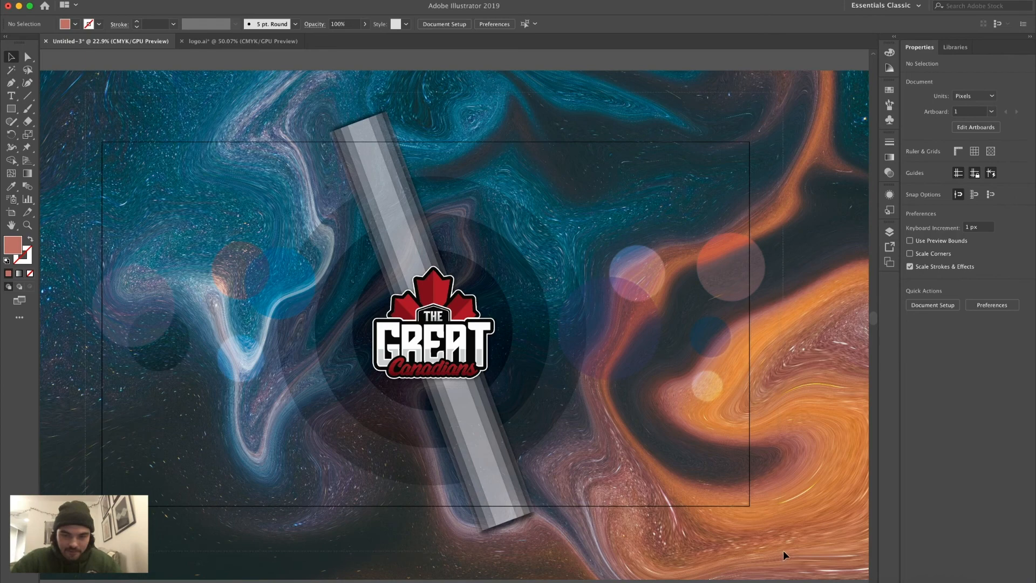
{"action": "left_click_drag", "start_coordinate": [782, 549], "coordinate": [782, 549]}
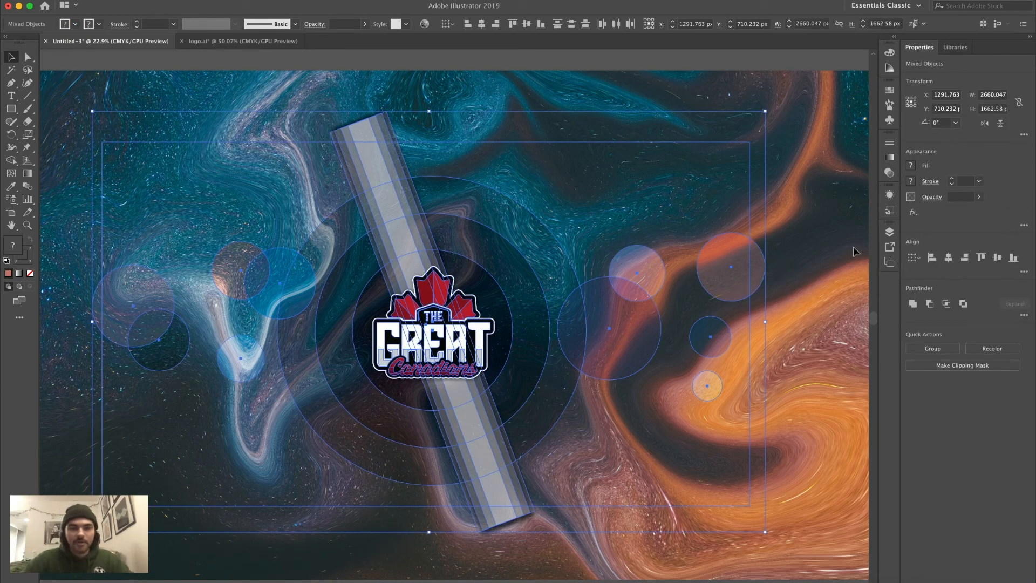
{"action": "left_click_drag", "start_coordinate": [765, 110], "coordinate": [723, 140]}
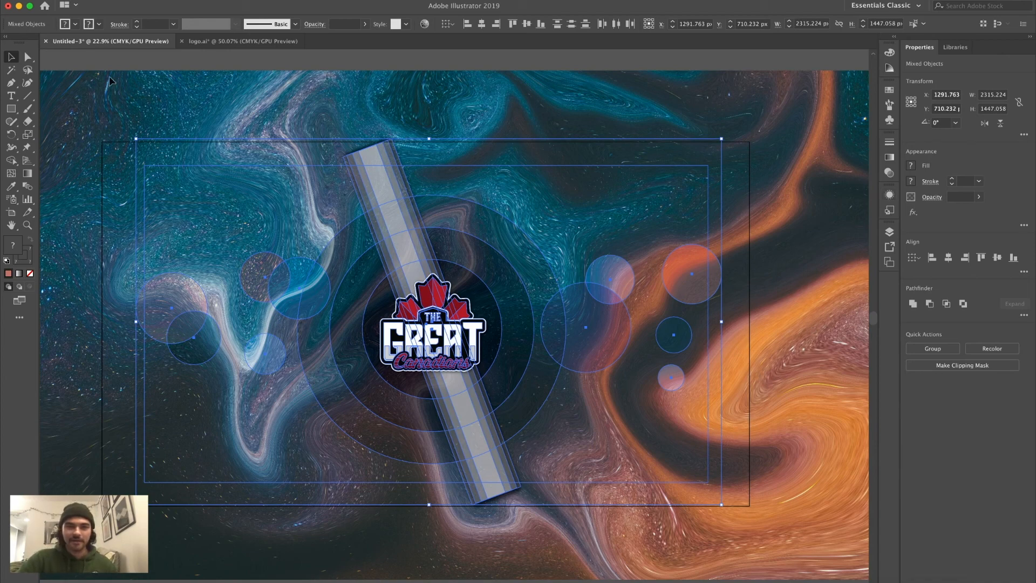
{"action": "left_click", "coordinate": [82, 76]}
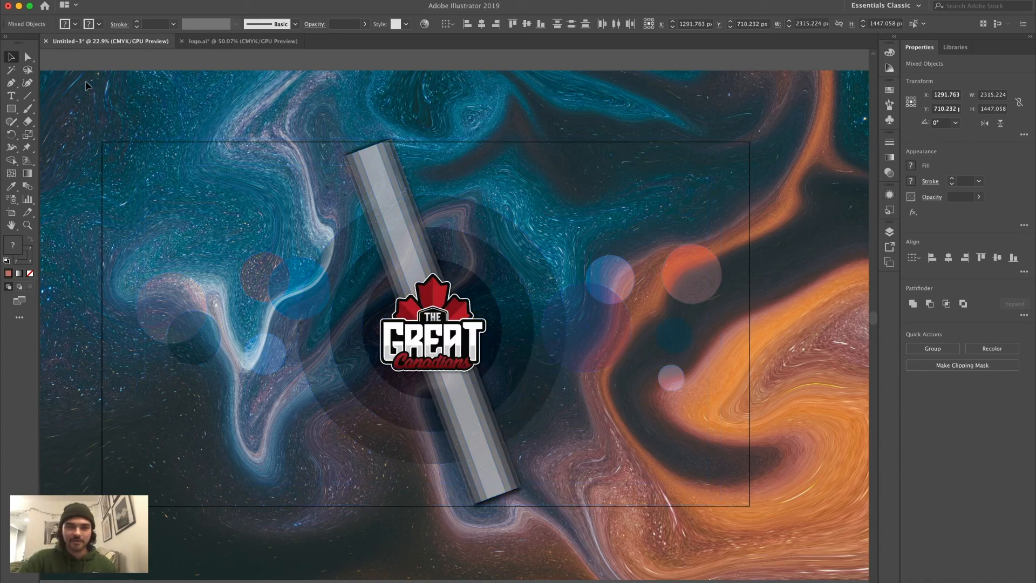
{"action": "left_click", "coordinate": [366, 148]}
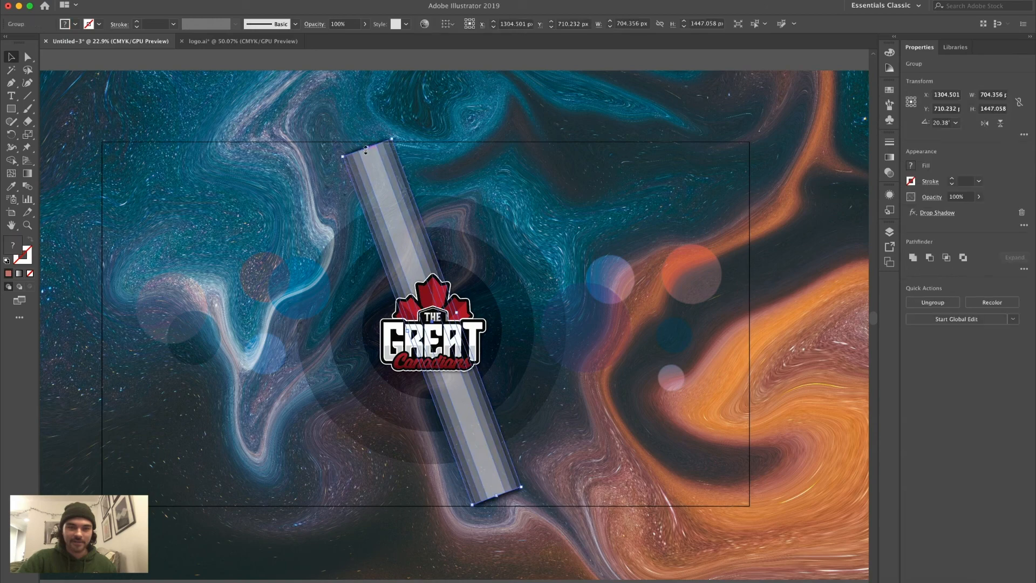
{"action": "left_click_drag", "start_coordinate": [367, 149], "coordinate": [351, 134]}
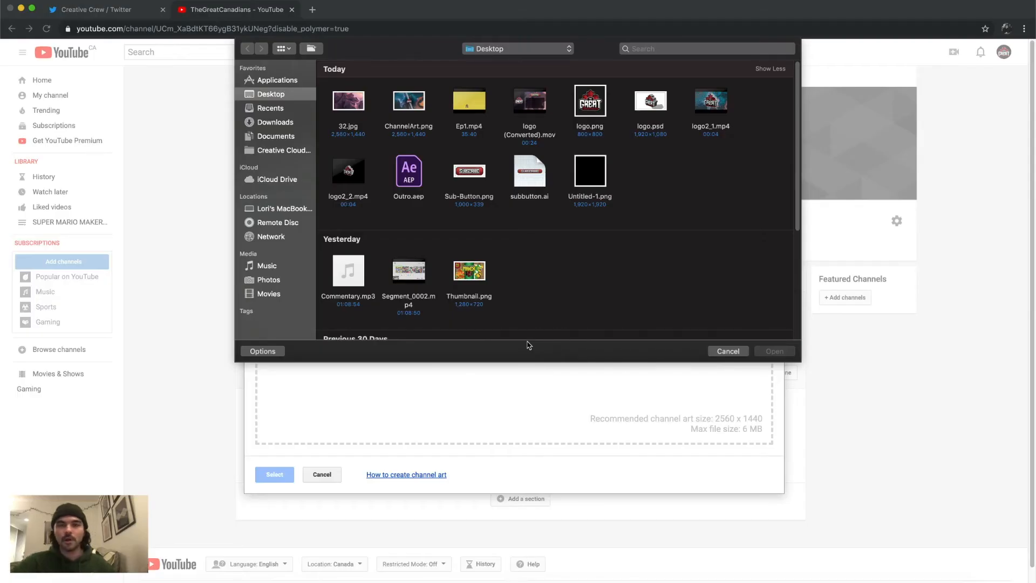
- Upload ChannelArt.png from the Desktop as the YouTube channel art, apply it, and inspect the banner on the channel page
{"action": "left_click", "coordinate": [411, 108]}
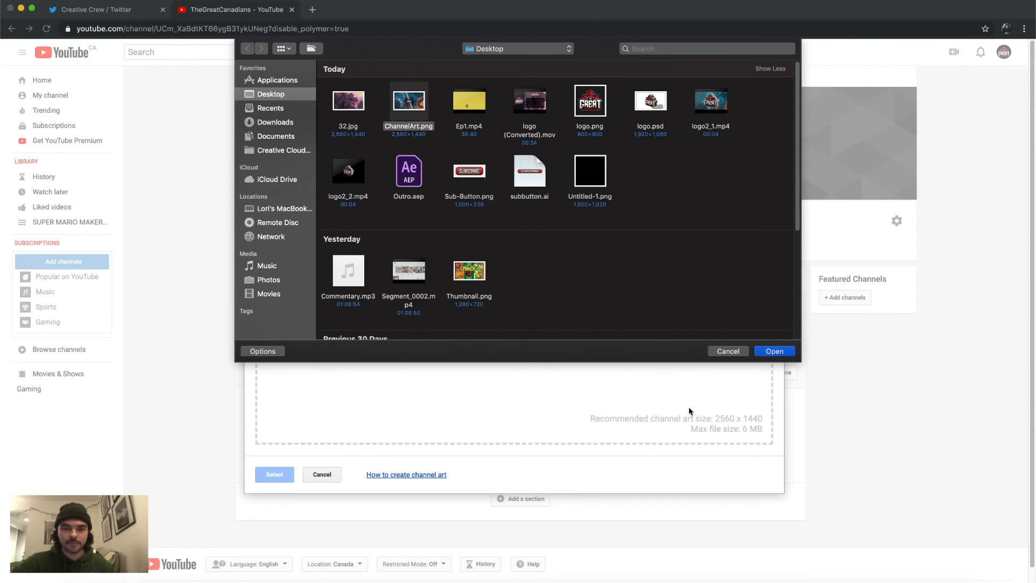
{"action": "left_click", "coordinate": [776, 352]}
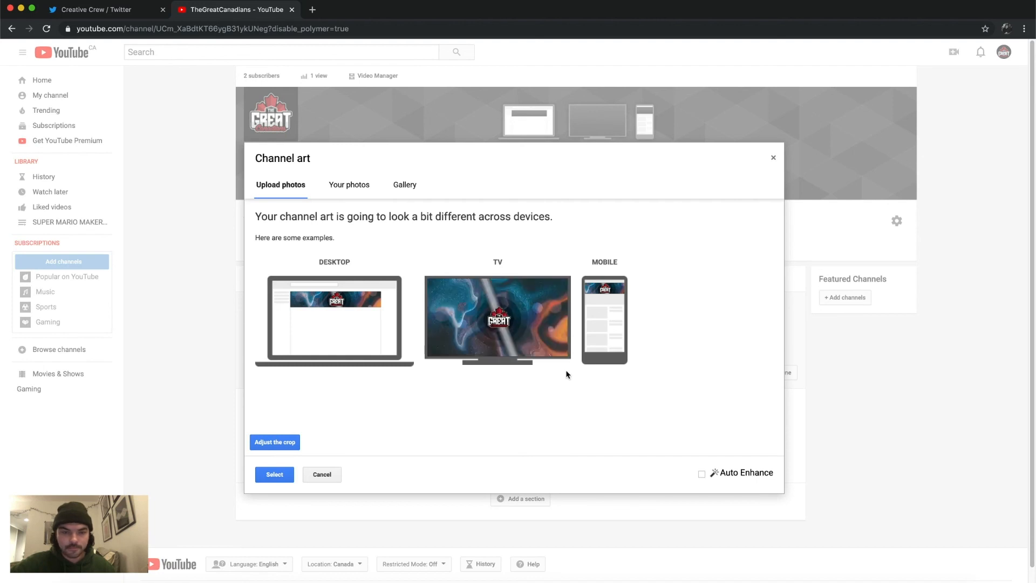
{"action": "left_click", "coordinate": [275, 473]}
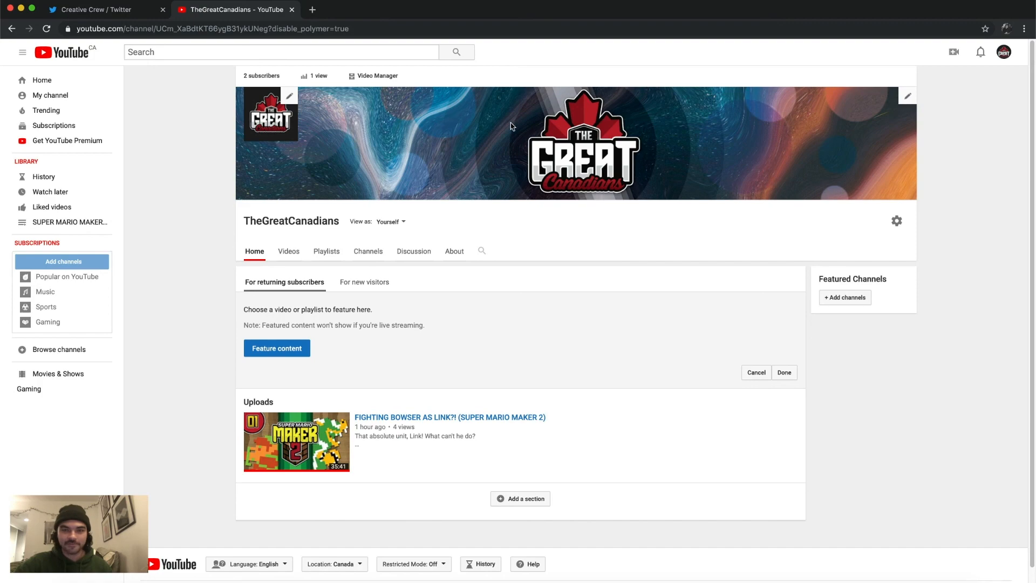
{"action": "scroll", "coordinate": [512, 126], "scroll_direction": "up", "scroll_amount": 5}
{"action": "scroll", "coordinate": [511, 126], "scroll_direction": "right", "scroll_amount": 2}
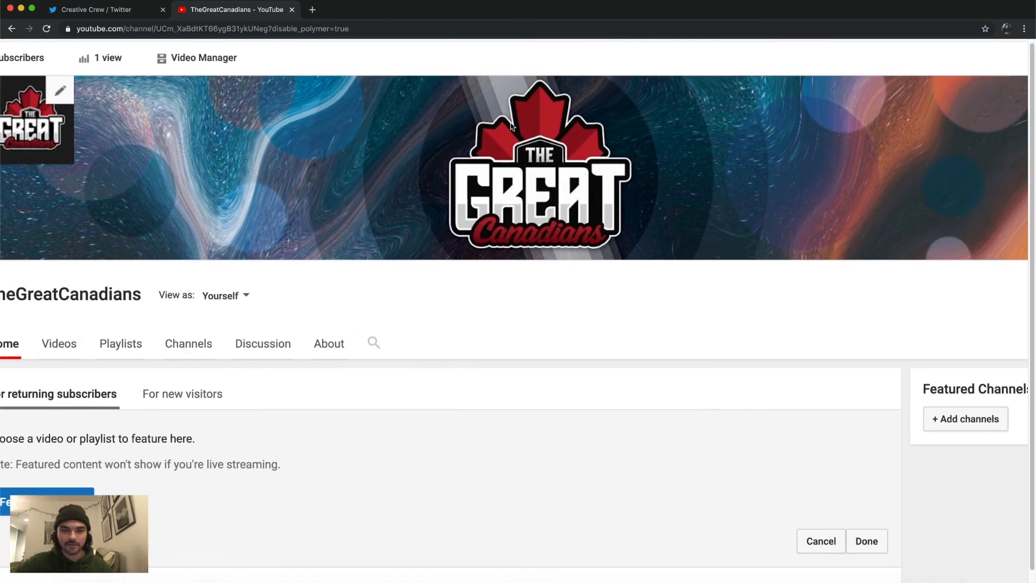
{"action": "scroll", "coordinate": [512, 126], "scroll_direction": "down", "scroll_amount": 5}
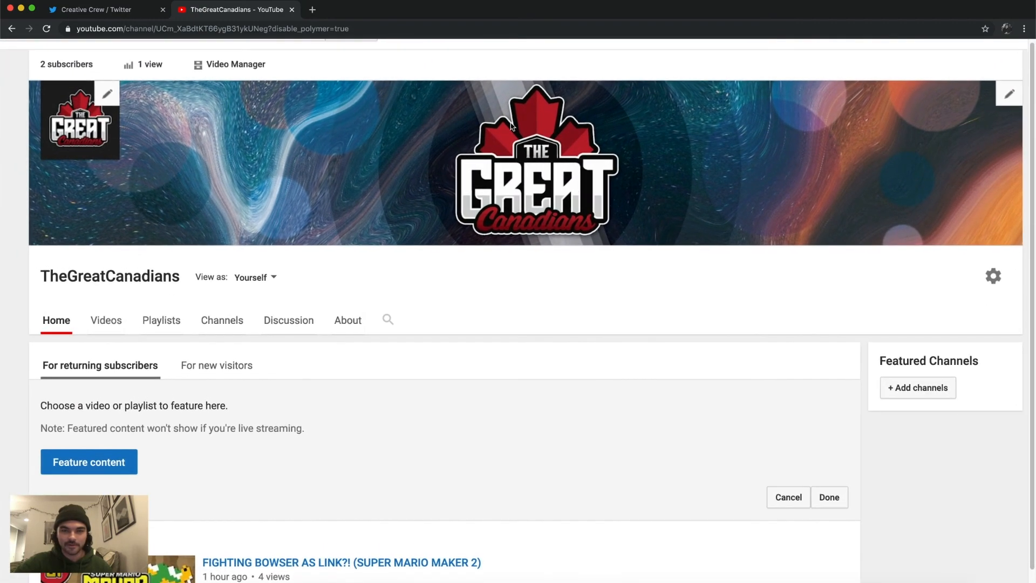
{"action": "scroll", "coordinate": [512, 126], "scroll_direction": "left", "scroll_amount": 1}
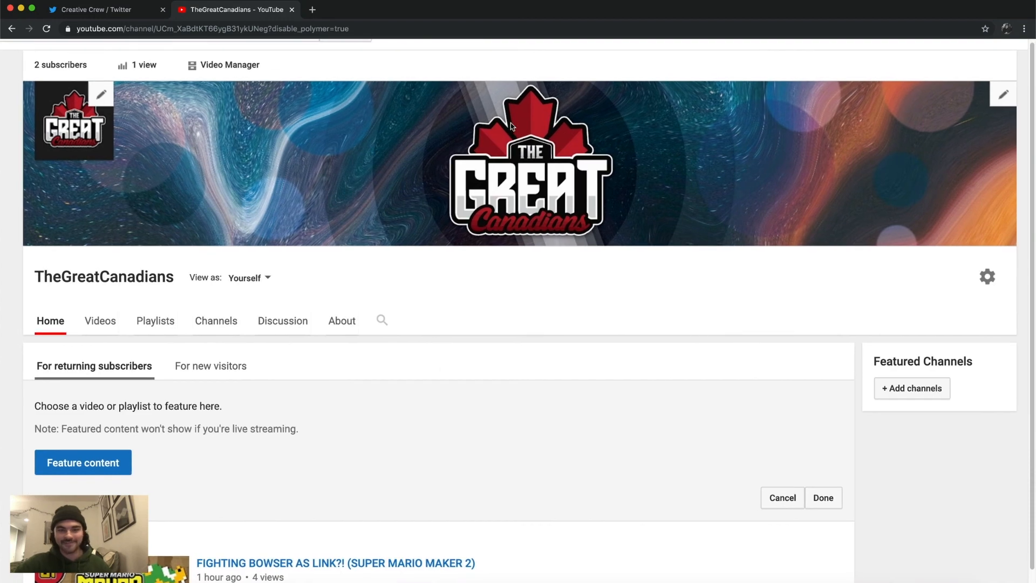